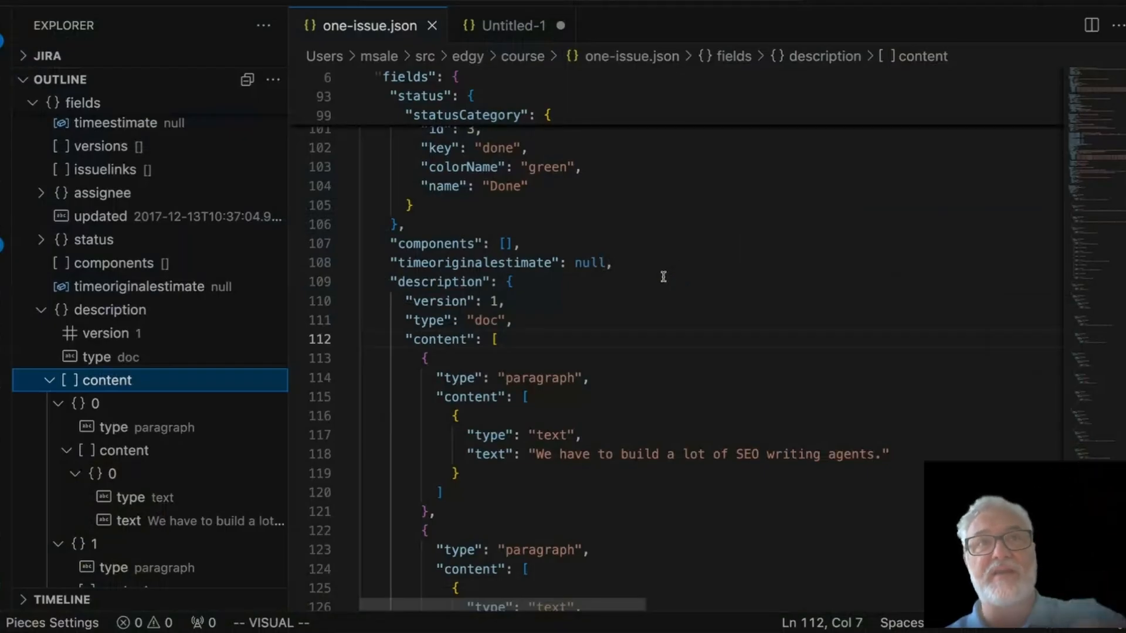
Step: Examine the description's content array in one-issue.json, following its paragraph objects down to the first bulletList
{"action": "left_click", "coordinate": [414, 340]}
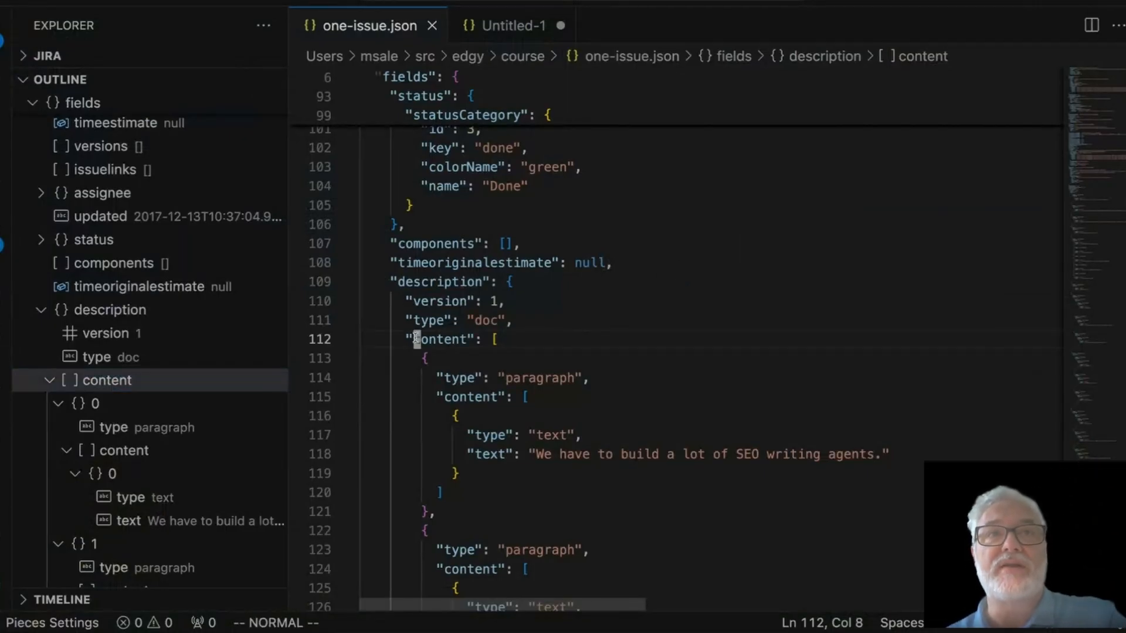
{"action": "left_click", "coordinate": [490, 339]}
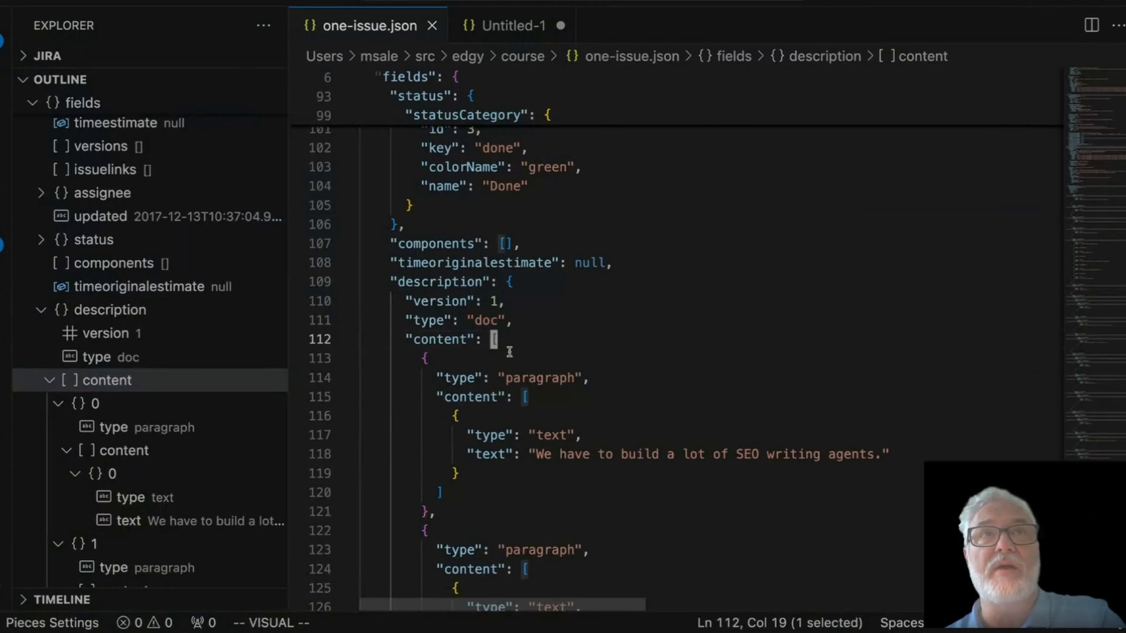
{"action": "scroll", "coordinate": [526, 362], "scroll_direction": "down", "scroll_amount": 1}
{"action": "scroll", "coordinate": [526, 362], "scroll_direction": "down", "scroll_amount": 4}
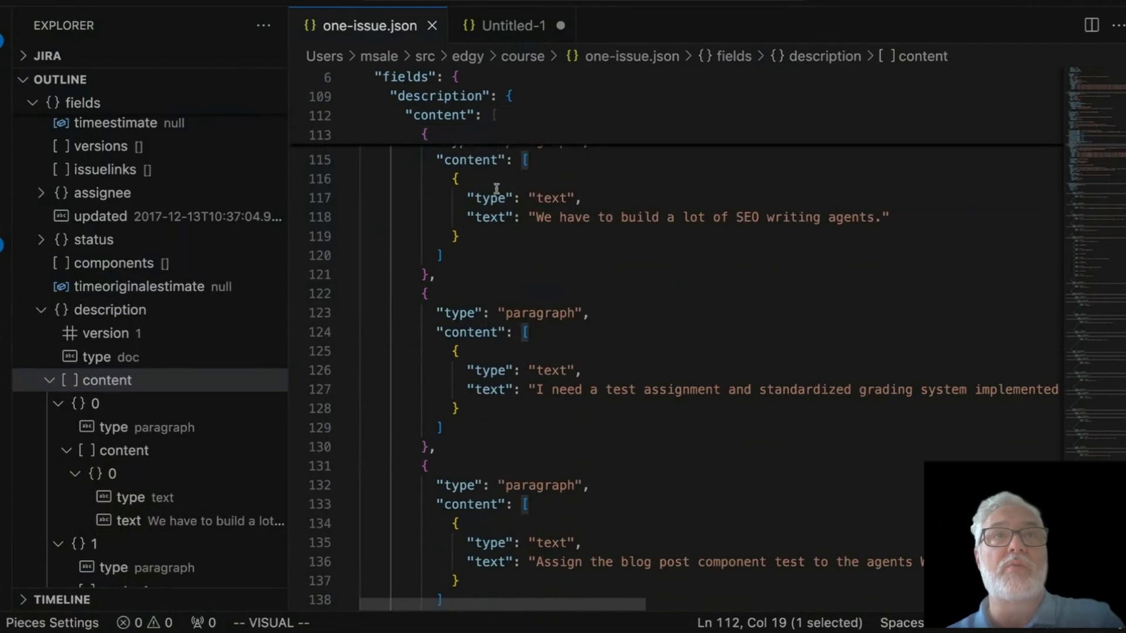
{"action": "scroll", "coordinate": [497, 188], "scroll_direction": "up", "scroll_amount": 1}
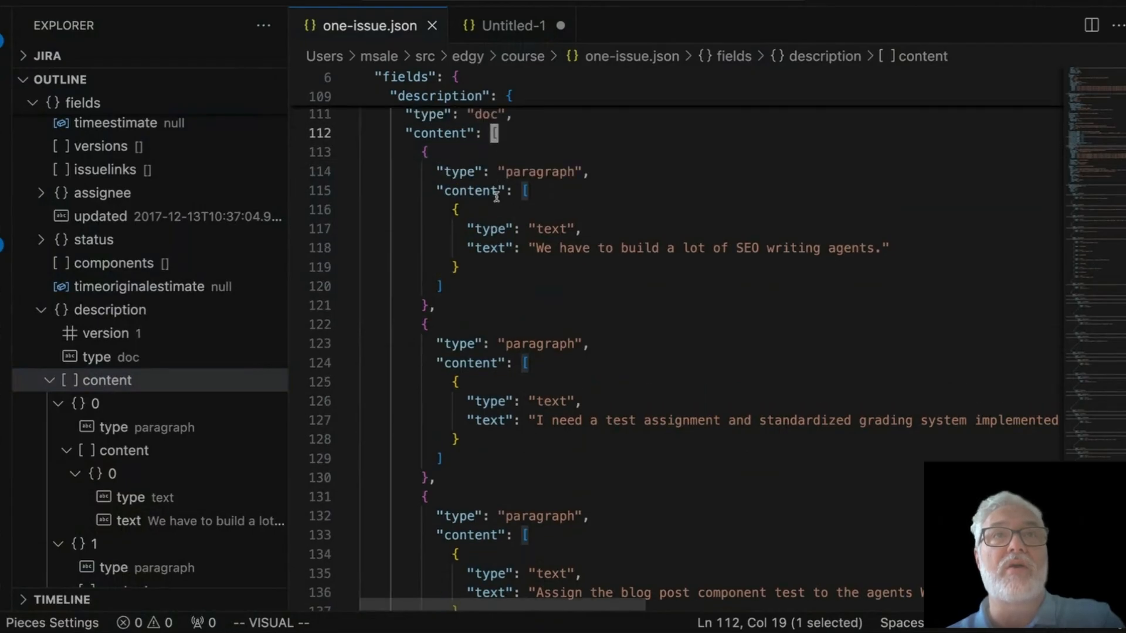
{"action": "left_click", "coordinate": [421, 153]}
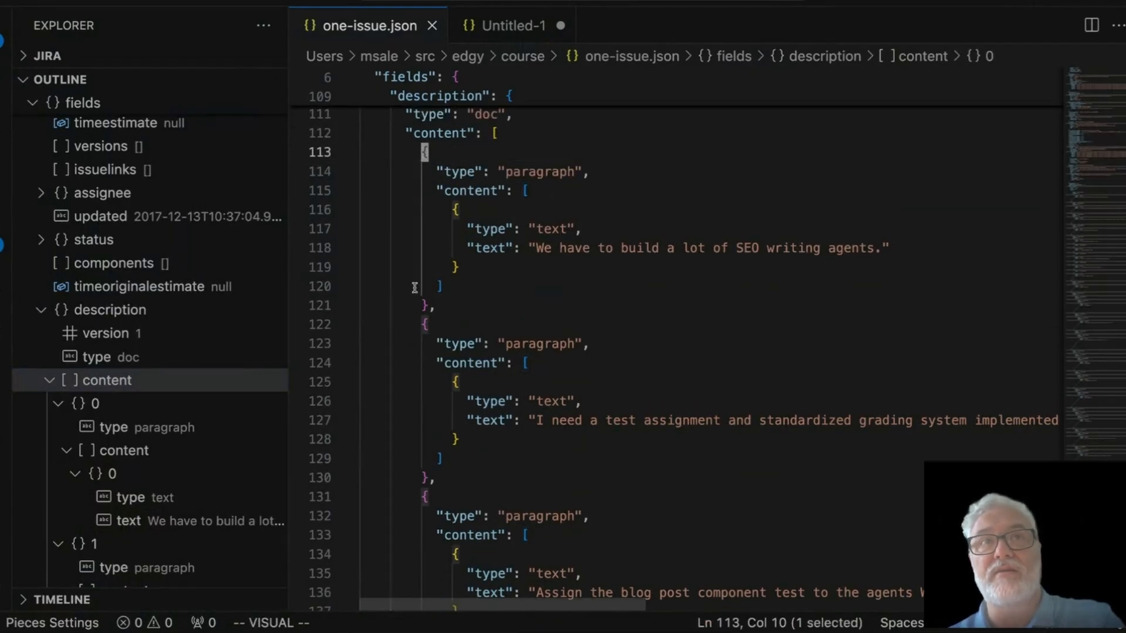
{"action": "left_click", "coordinate": [533, 171]}
{"action": "key", "text": "asterisk"}
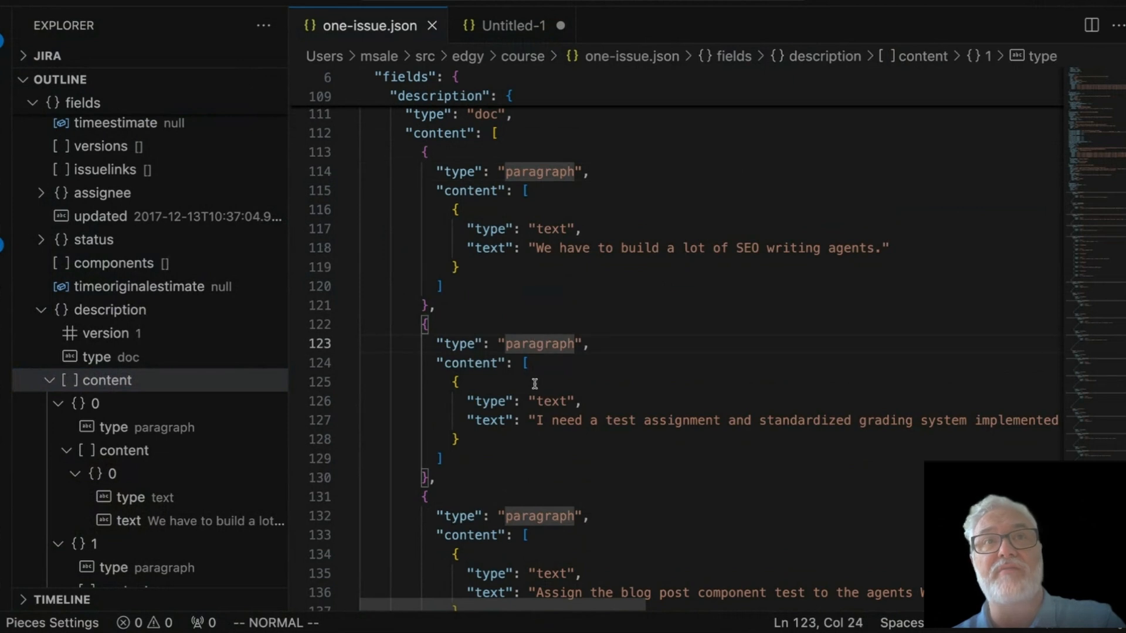
{"action": "scroll", "coordinate": [535, 381], "scroll_direction": "down", "scroll_amount": 6}
{"action": "scroll", "coordinate": [534, 382], "scroll_direction": "down", "scroll_amount": 8}
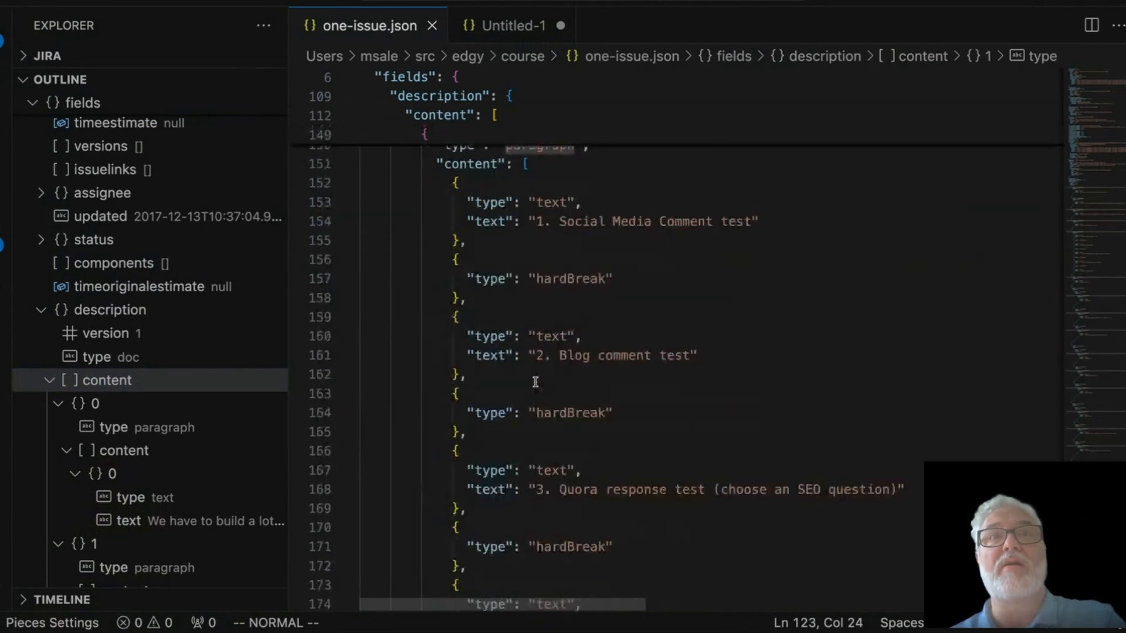
{"action": "scroll", "coordinate": [539, 318], "scroll_direction": "up", "scroll_amount": 3}
{"action": "scroll", "coordinate": [540, 346], "scroll_direction": "down", "scroll_amount": 8}
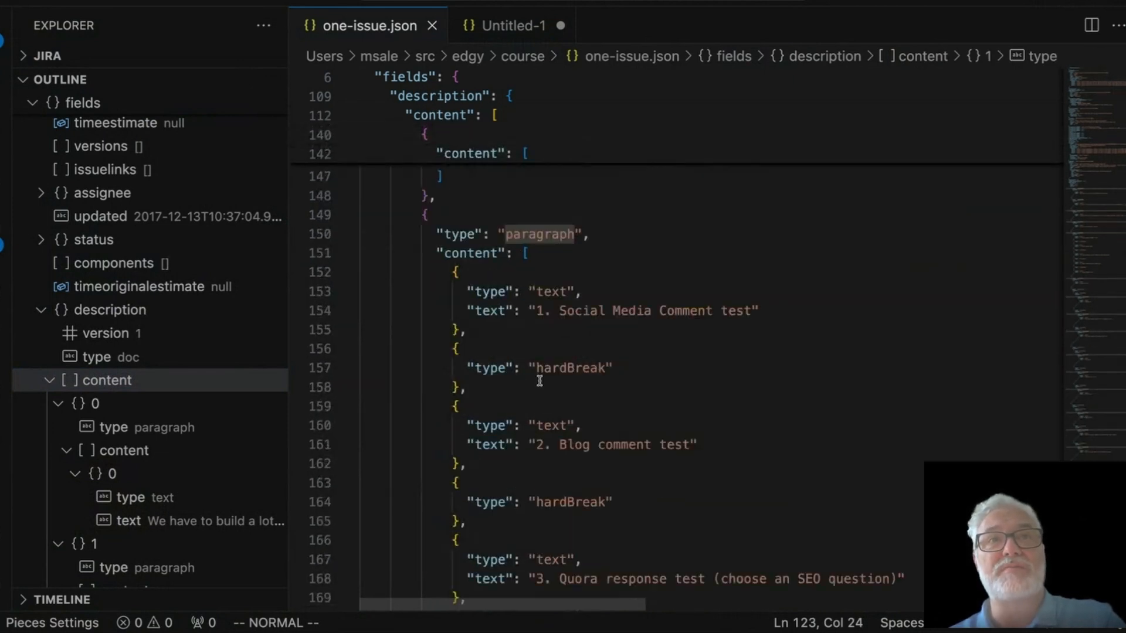
{"action": "scroll", "coordinate": [539, 373], "scroll_direction": "down", "scroll_amount": 5}
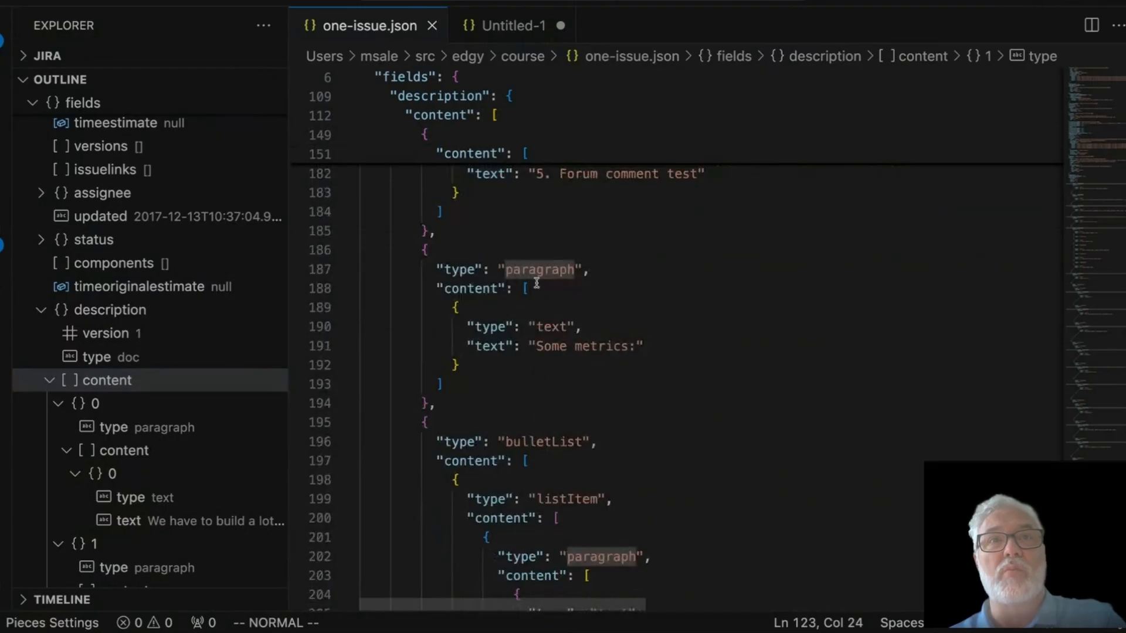
{"action": "scroll", "coordinate": [545, 404], "scroll_direction": "down", "scroll_amount": 1}
{"action": "scroll", "coordinate": [545, 411], "scroll_direction": "down", "scroll_amount": 2}
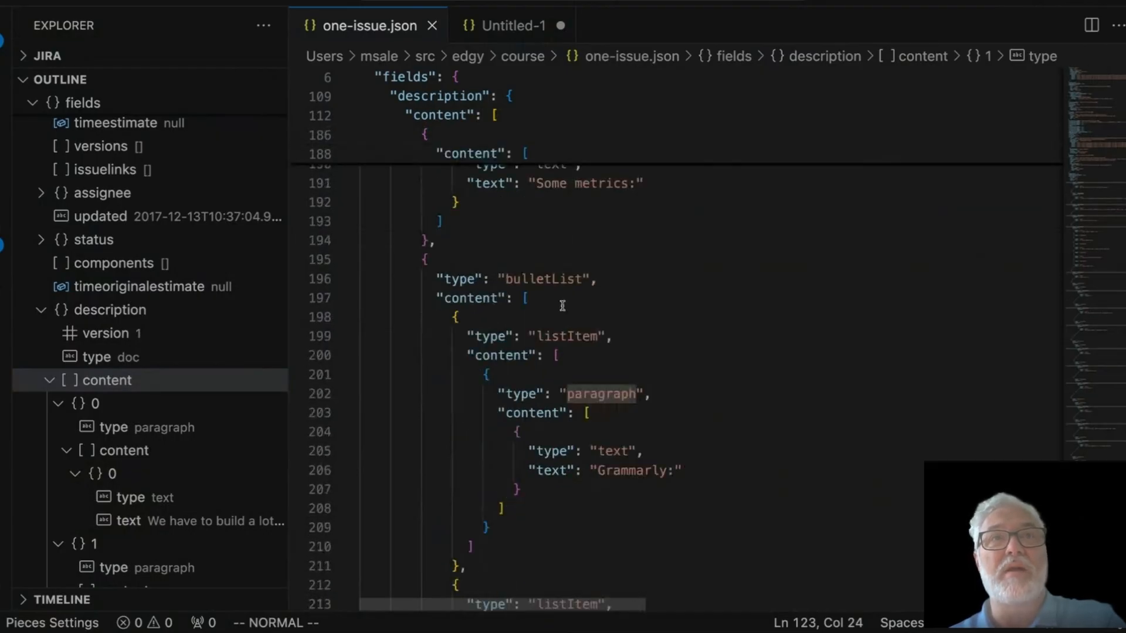
Step: Examine how the bulletList object nests its listItem, paragraph and text entries
{"action": "left_click", "coordinate": [562, 279]}
{"action": "scroll", "coordinate": [554, 352], "scroll_direction": "down", "scroll_amount": 3}
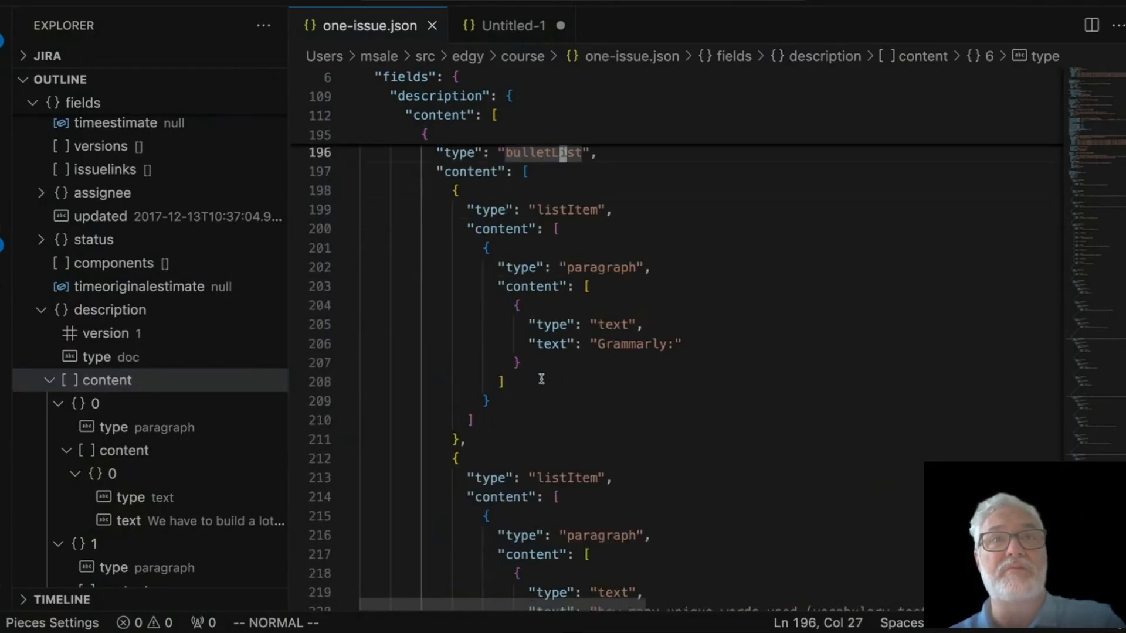
{"action": "scroll", "coordinate": [566, 431], "scroll_direction": "down", "scroll_amount": 5}
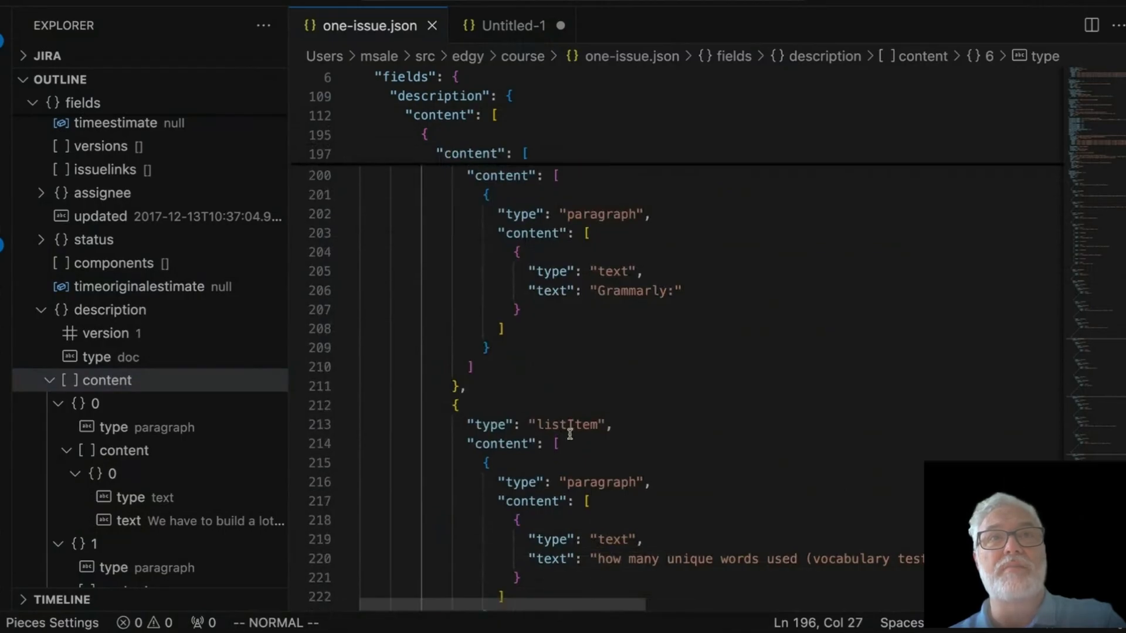
{"action": "scroll", "coordinate": [574, 423], "scroll_direction": "down", "scroll_amount": 3}
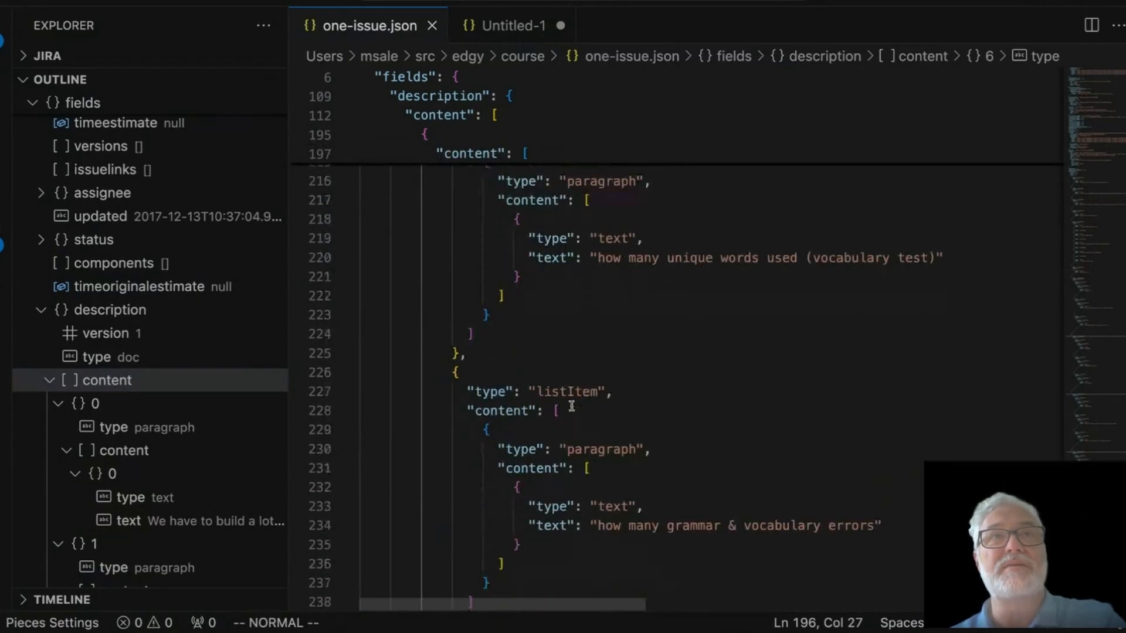
{"action": "scroll", "coordinate": [572, 393], "scroll_direction": "down", "scroll_amount": 2}
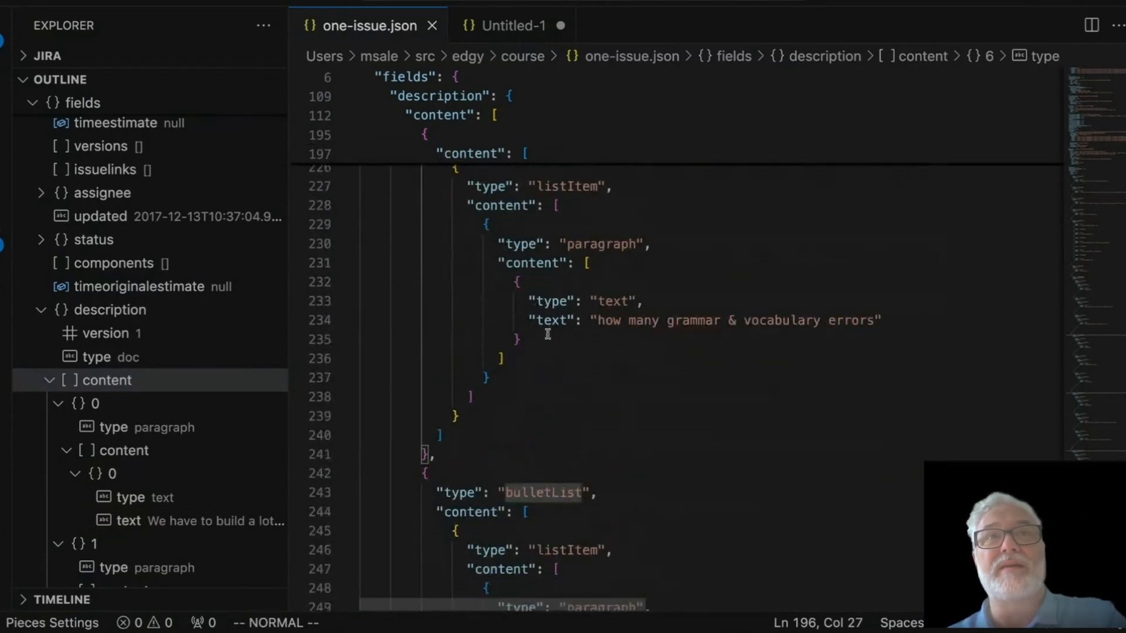
{"action": "left_click", "coordinate": [530, 222]}
{"action": "left_click", "coordinate": [556, 186]}
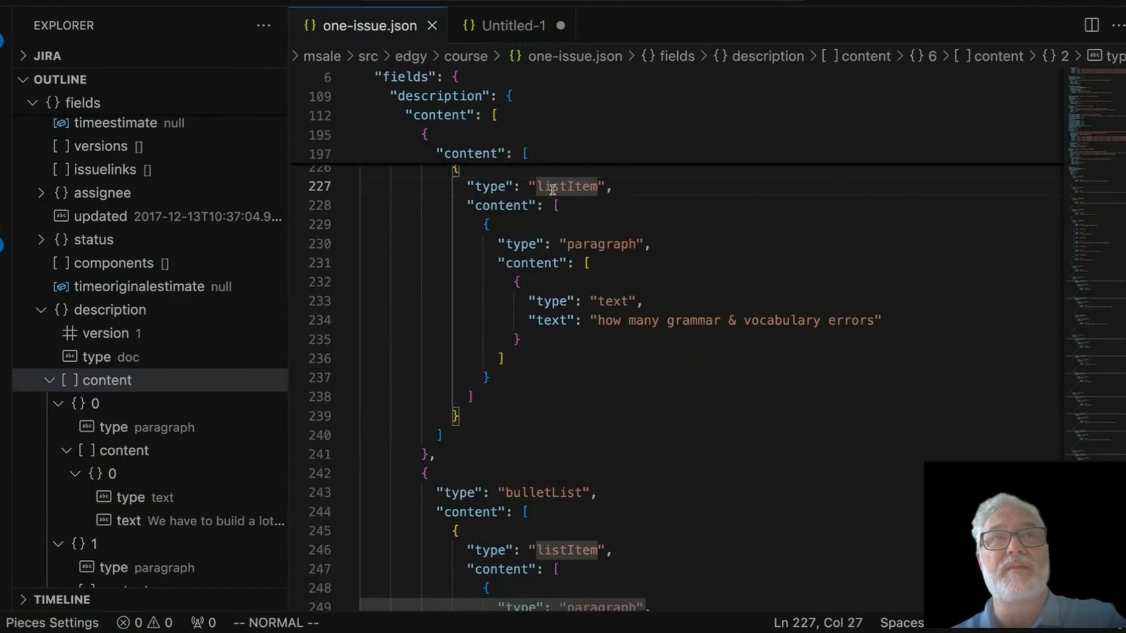
{"action": "scroll", "coordinate": [563, 252], "scroll_direction": "down", "scroll_amount": 1}
{"action": "key", "text": "z"}
{"action": "key", "text": "z"}
{"action": "scroll", "coordinate": [578, 323], "scroll_direction": "down", "scroll_amount": 3}
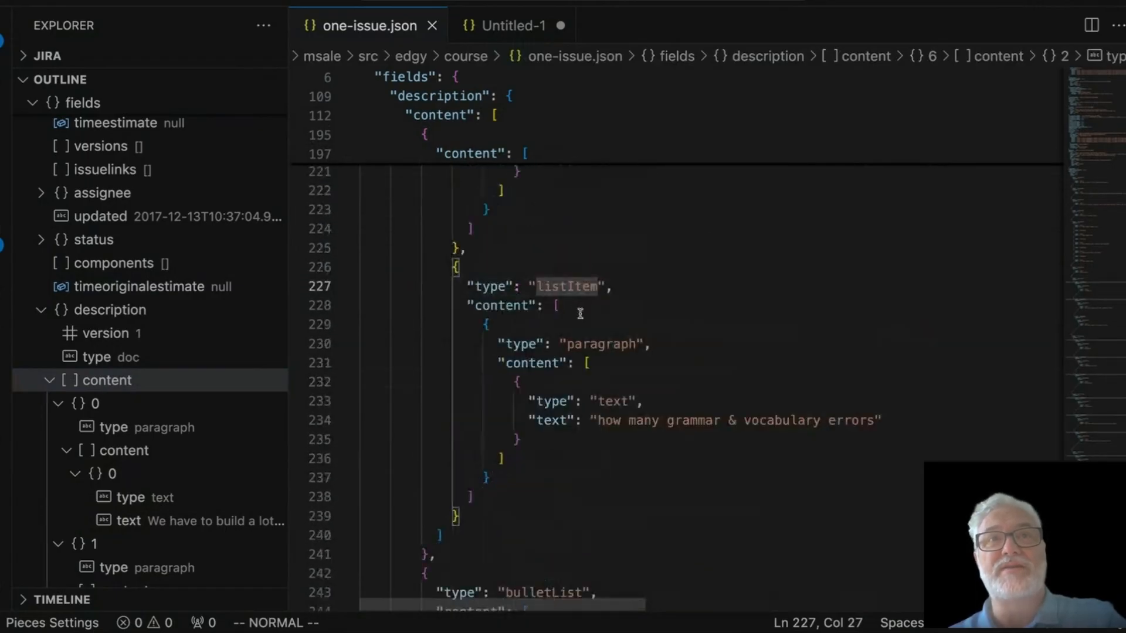
Step: Return to the description's first paragraph and highlight its text value and the enclosing object in the inner content array
{"action": "scroll", "coordinate": [592, 334], "scroll_direction": "up", "scroll_amount": 20}
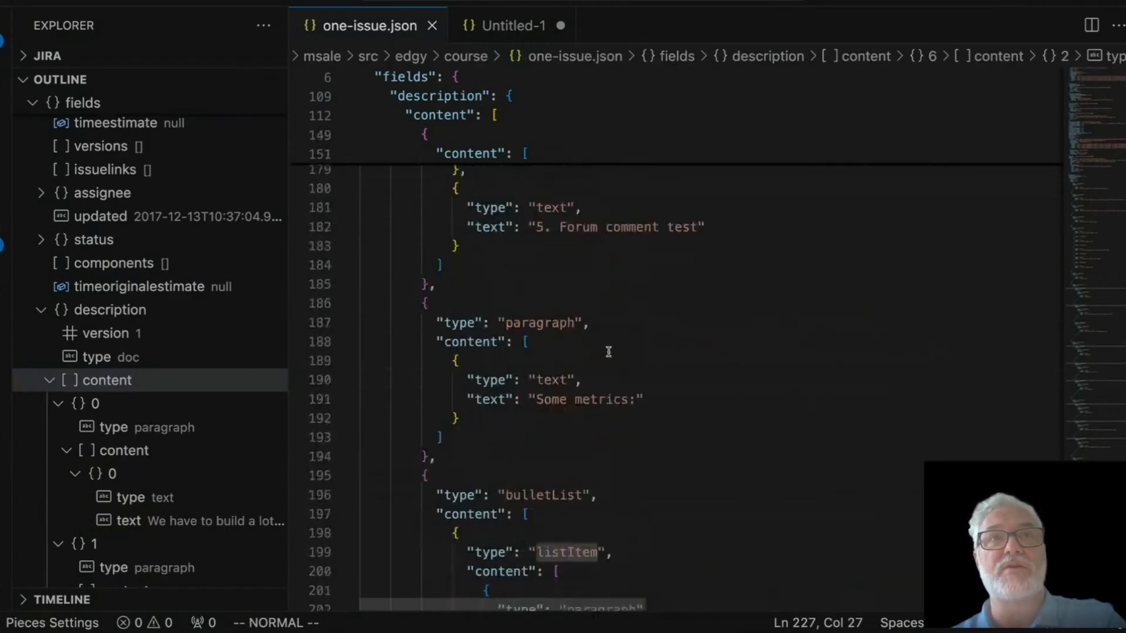
{"action": "scroll", "coordinate": [611, 356], "scroll_direction": "up", "scroll_amount": 15}
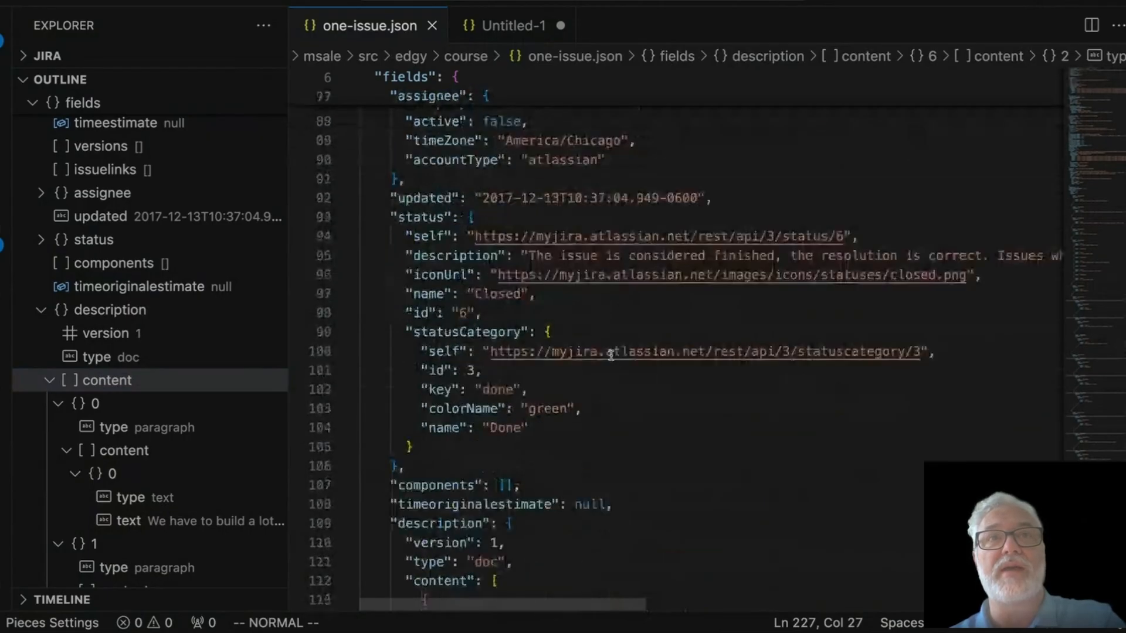
{"action": "scroll", "coordinate": [612, 354], "scroll_direction": "down", "scroll_amount": 8}
{"action": "scroll", "coordinate": [612, 355], "scroll_direction": "down", "scroll_amount": 1}
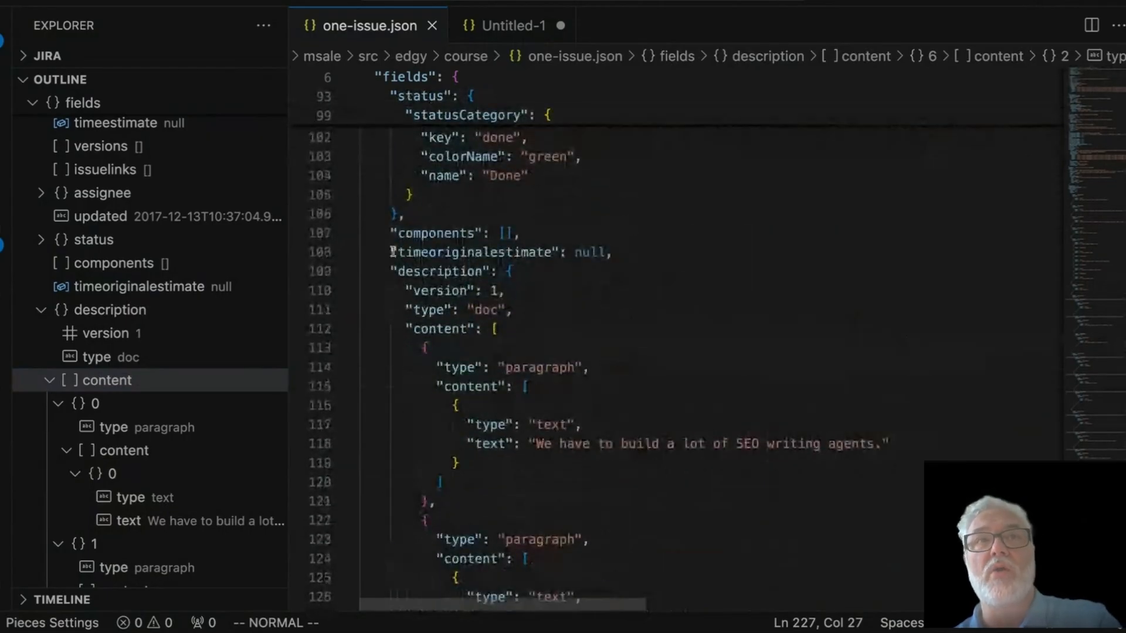
{"action": "left_click_drag", "start_coordinate": [531, 443], "coordinate": [886, 443]}
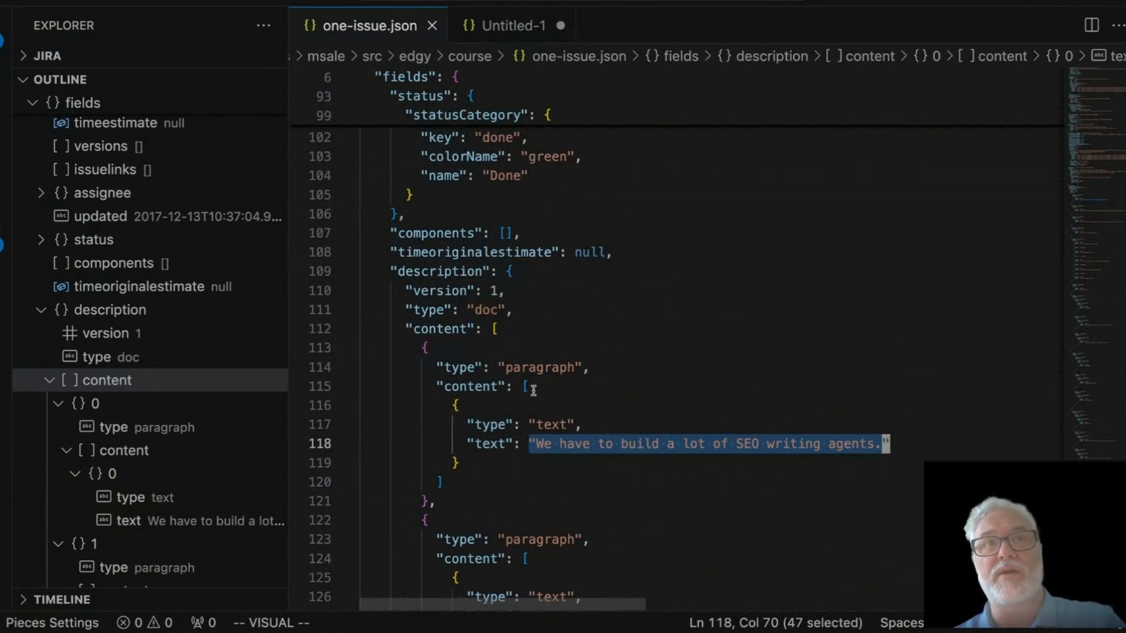
{"action": "left_click", "coordinate": [443, 387]}
{"action": "left_click_drag", "start_coordinate": [447, 407], "coordinate": [481, 469]}
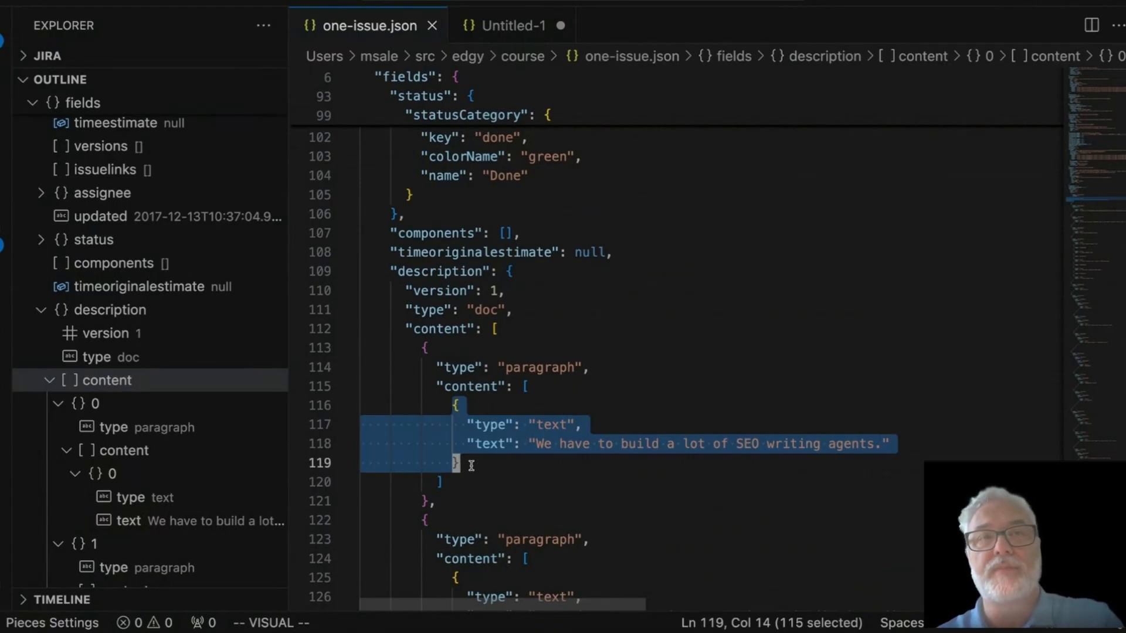
Step: Switch to the issue expert agent's canvas and rename the Jira Issue Listener's description content output to body.issue.fields.description.content[0]
{"action": "key", "text": "ctrl+Up"}
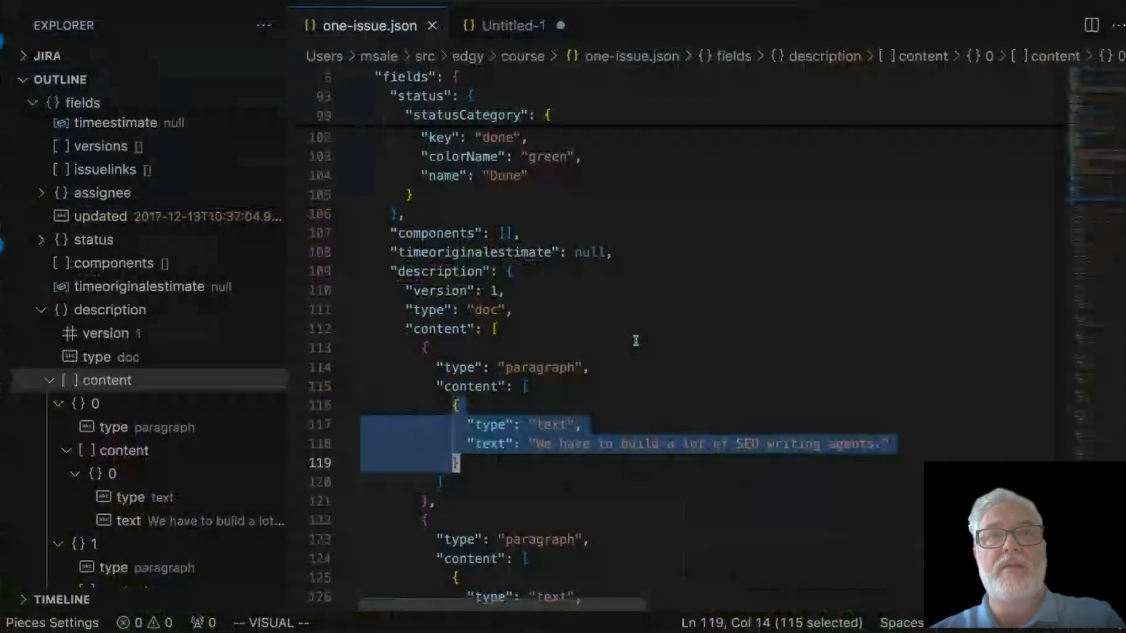
{"action": "key", "text": "ctrl+Up"}
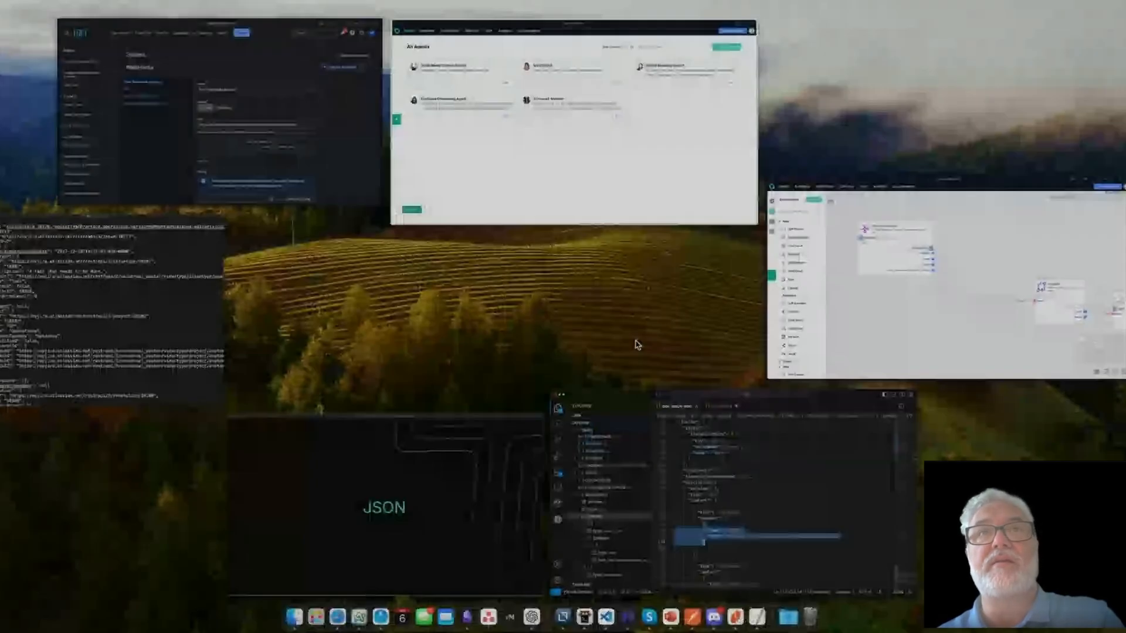
{"action": "left_click", "coordinate": [868, 311]}
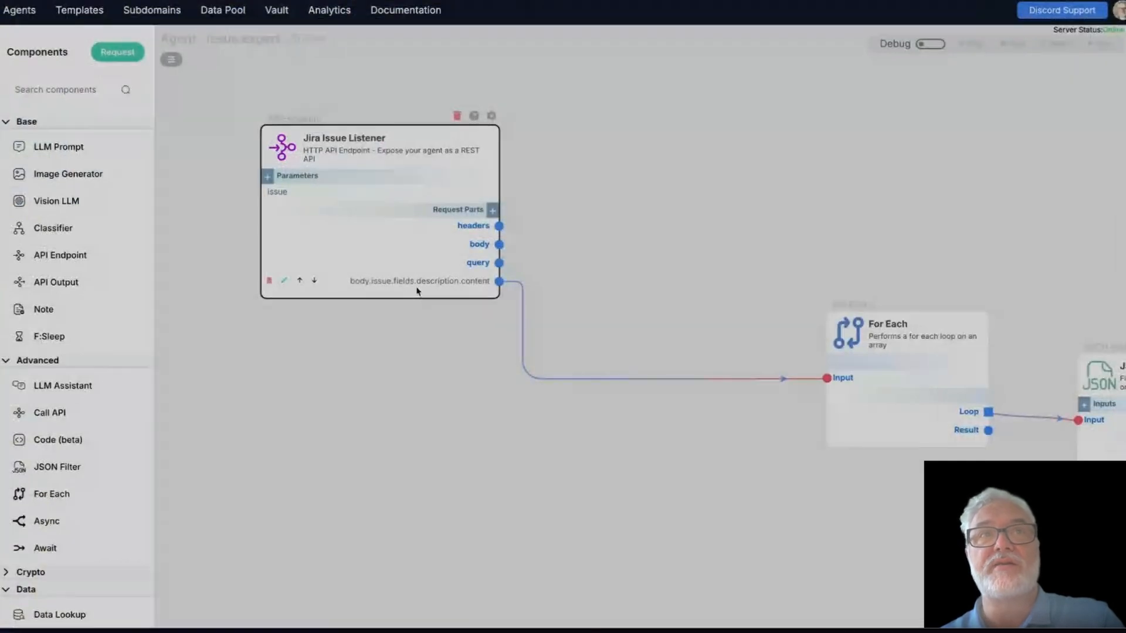
{"action": "left_click", "coordinate": [284, 283]}
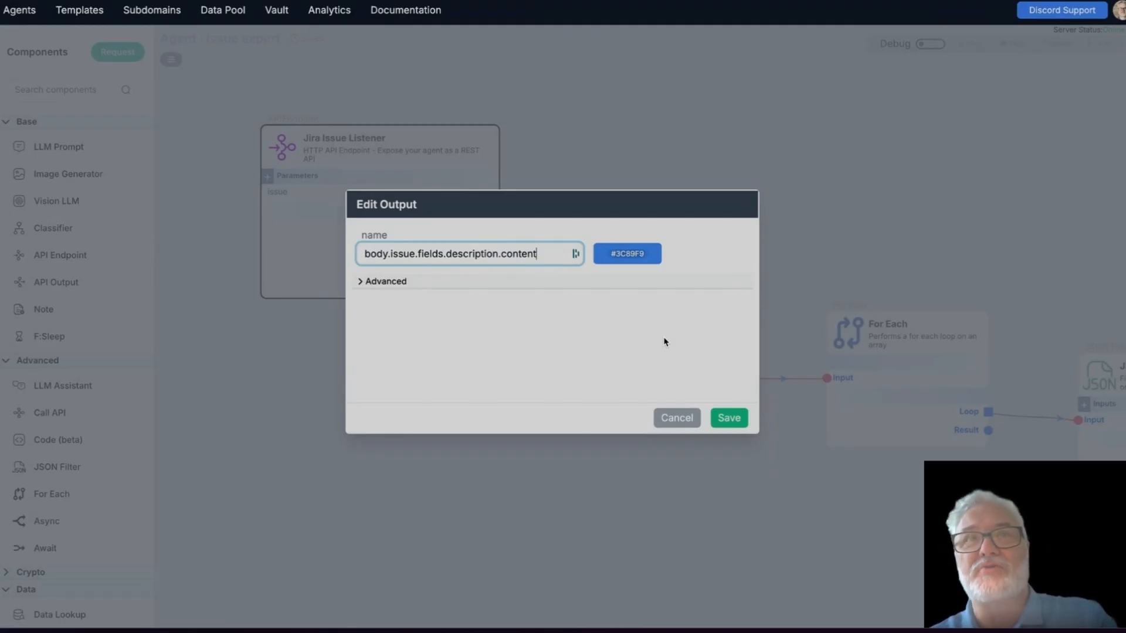
{"action": "type", "text": "[]"}
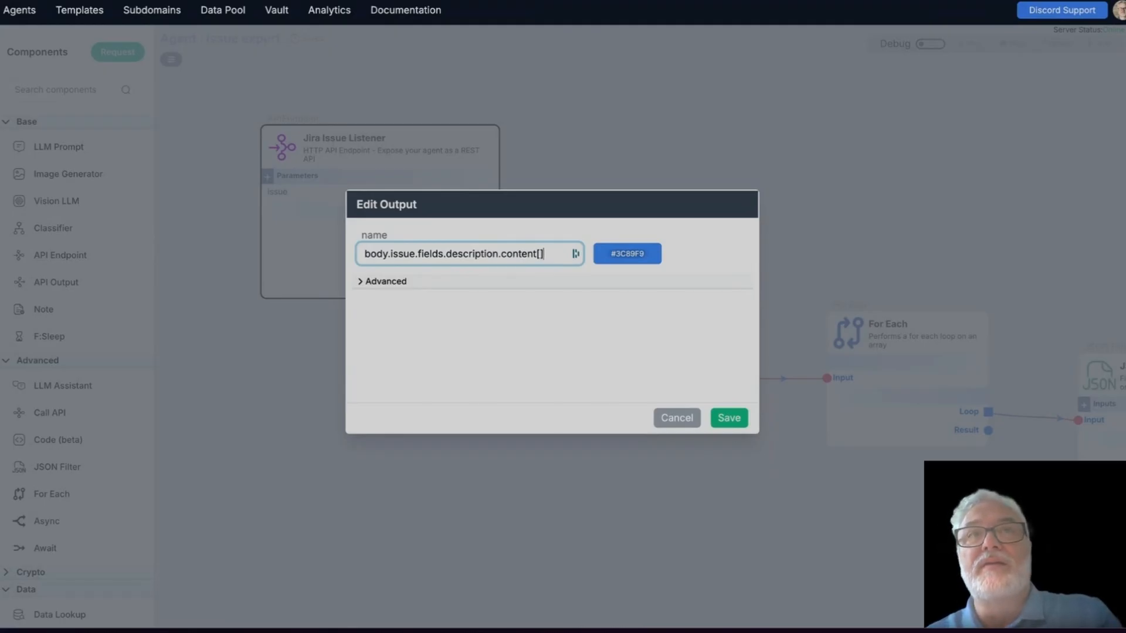
{"action": "key", "text": "Left"}
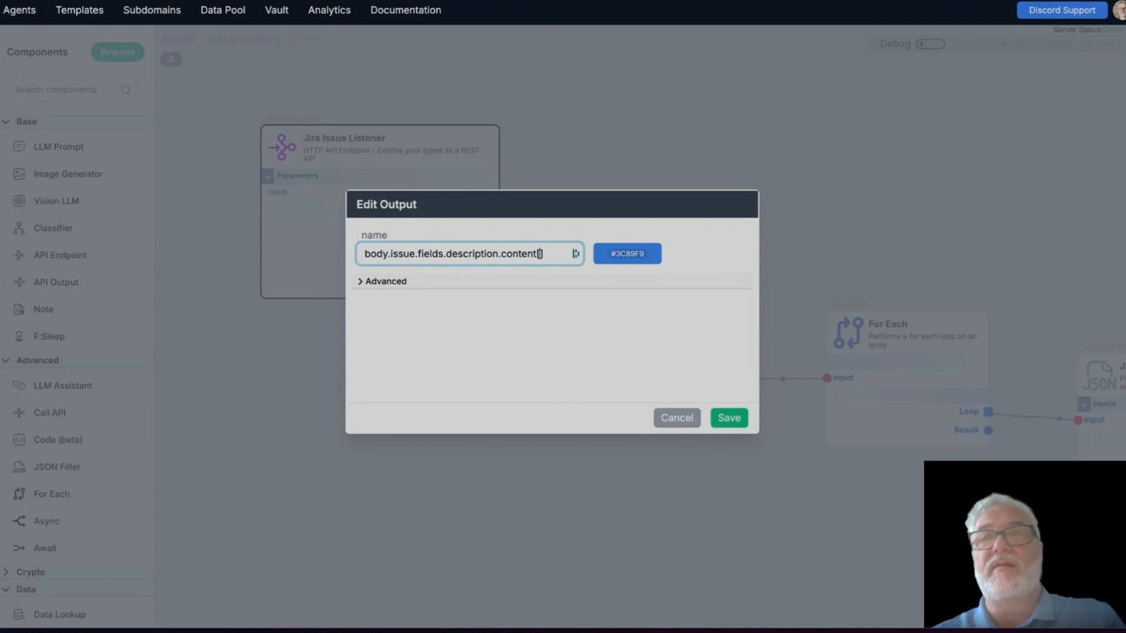
{"action": "type", "text": "0"}
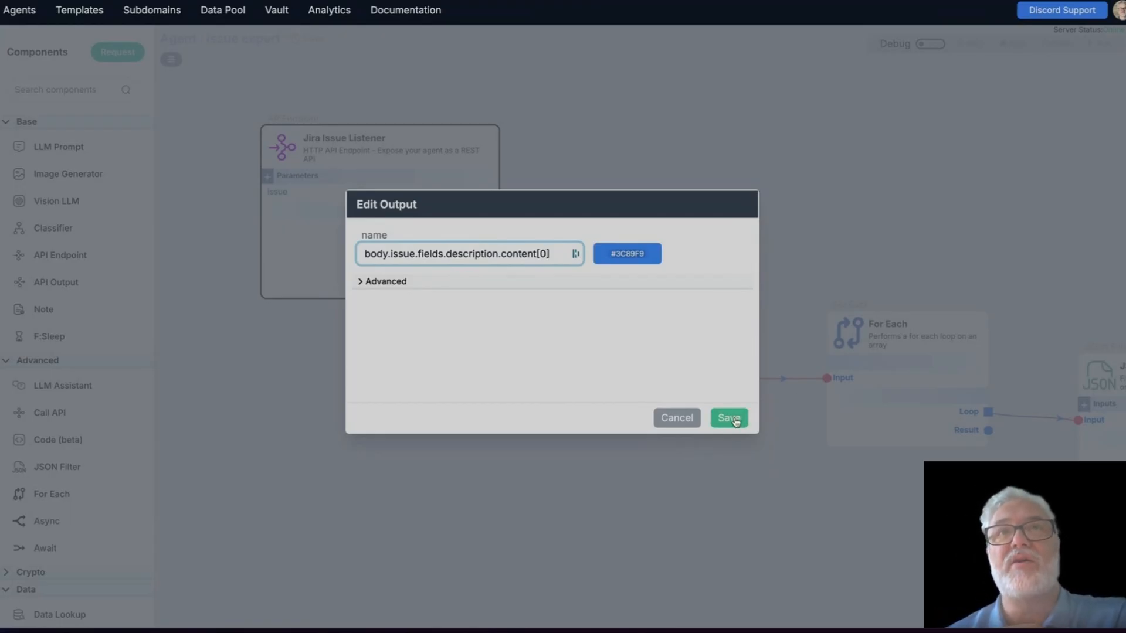
{"action": "left_click", "coordinate": [736, 421]}
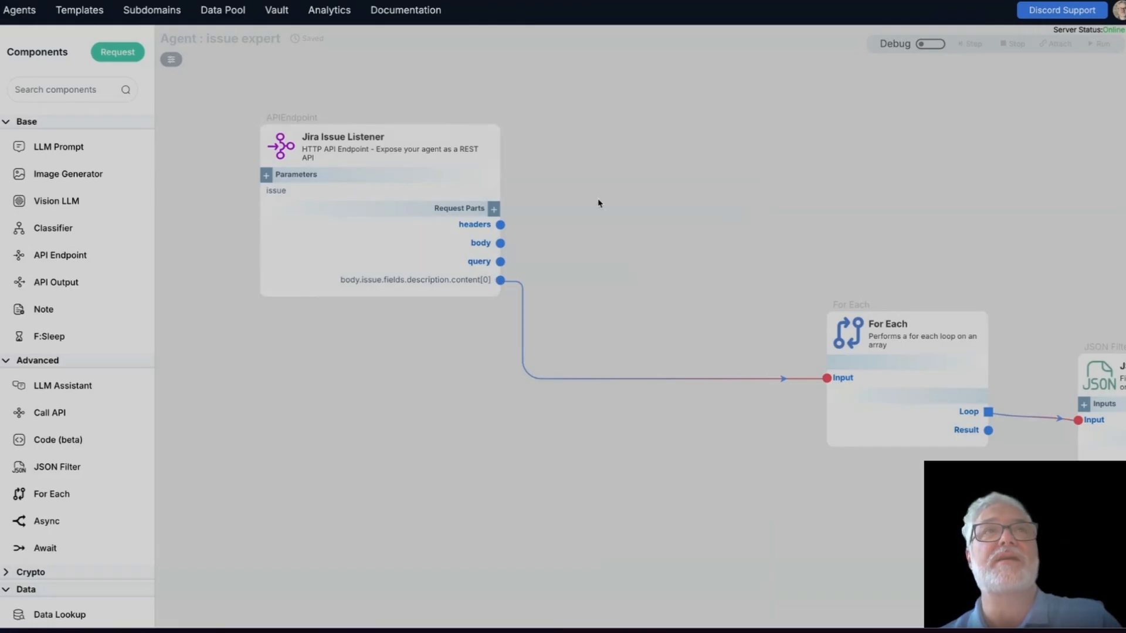
Step: Turn on debug mode and run the Jira Issue Listener component with its debug input
{"action": "left_click", "coordinate": [932, 44]}
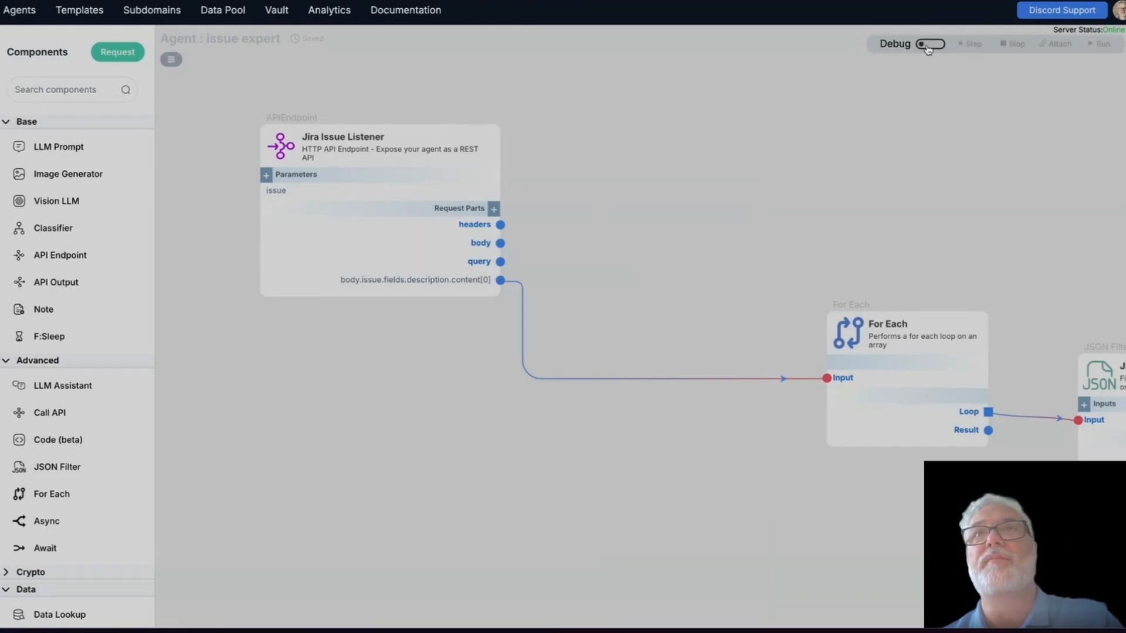
{"action": "left_click", "coordinate": [495, 178]}
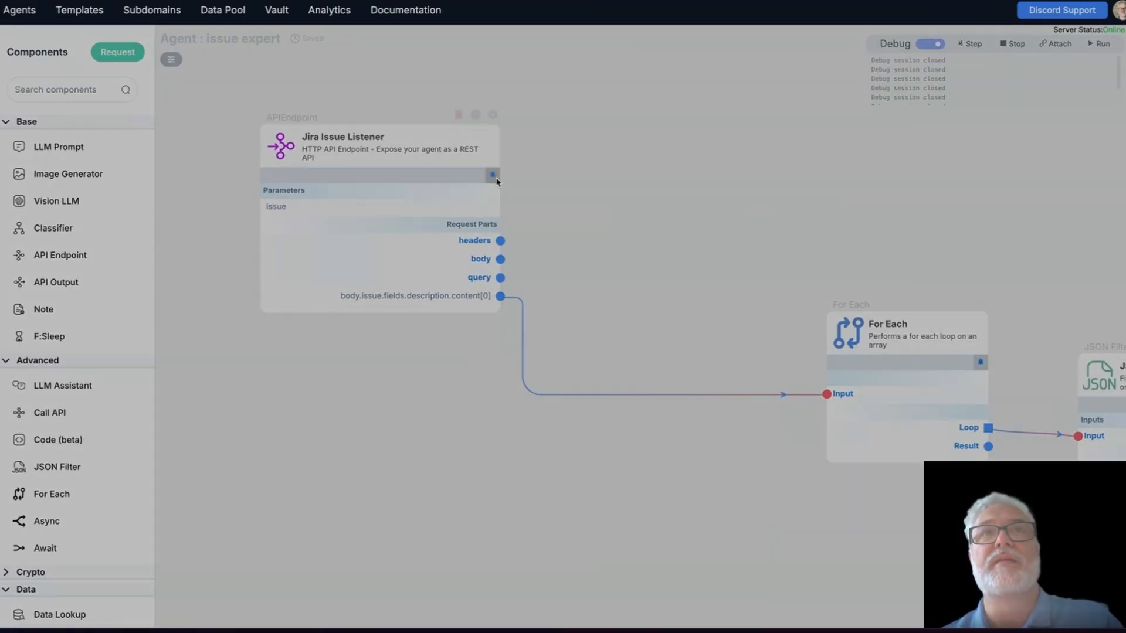
{"action": "left_click", "coordinate": [725, 367]}
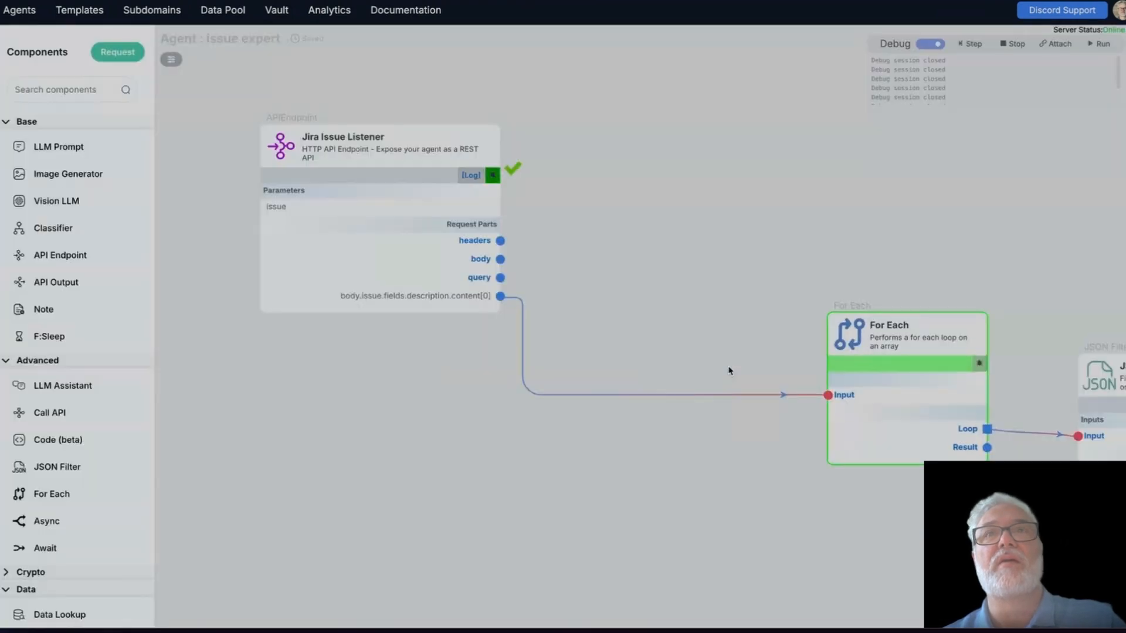
Step: Inspect the debug value of the content[0] output in an enlarged preview and highlight its text entry
{"action": "mouse_move", "coordinate": [466, 299]}
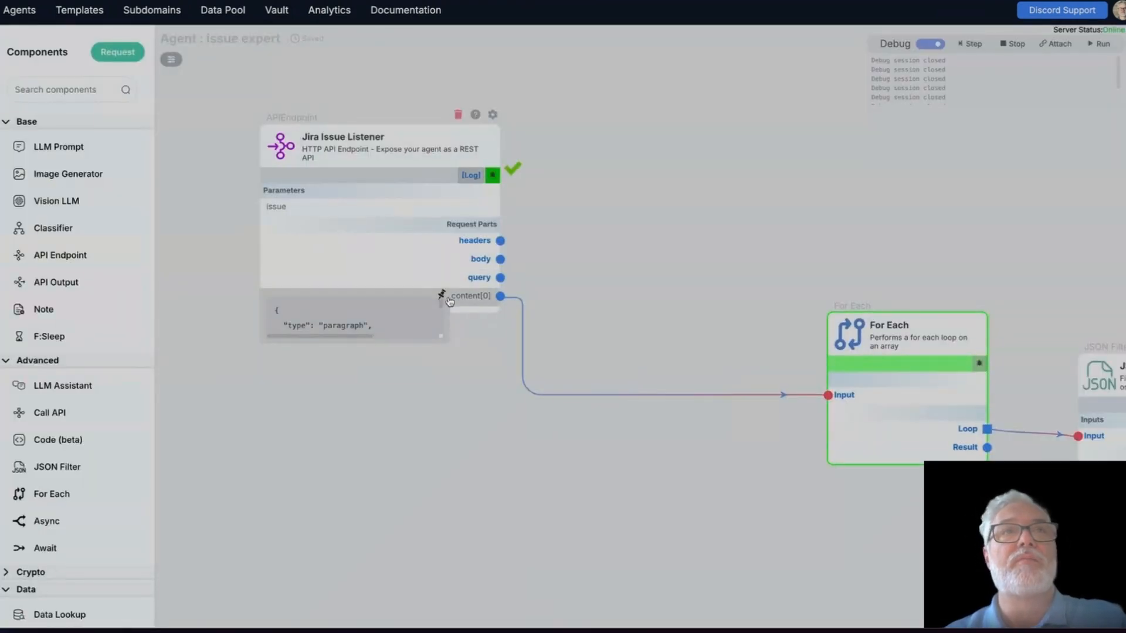
{"action": "left_click_drag", "start_coordinate": [441, 336], "coordinate": [738, 587]}
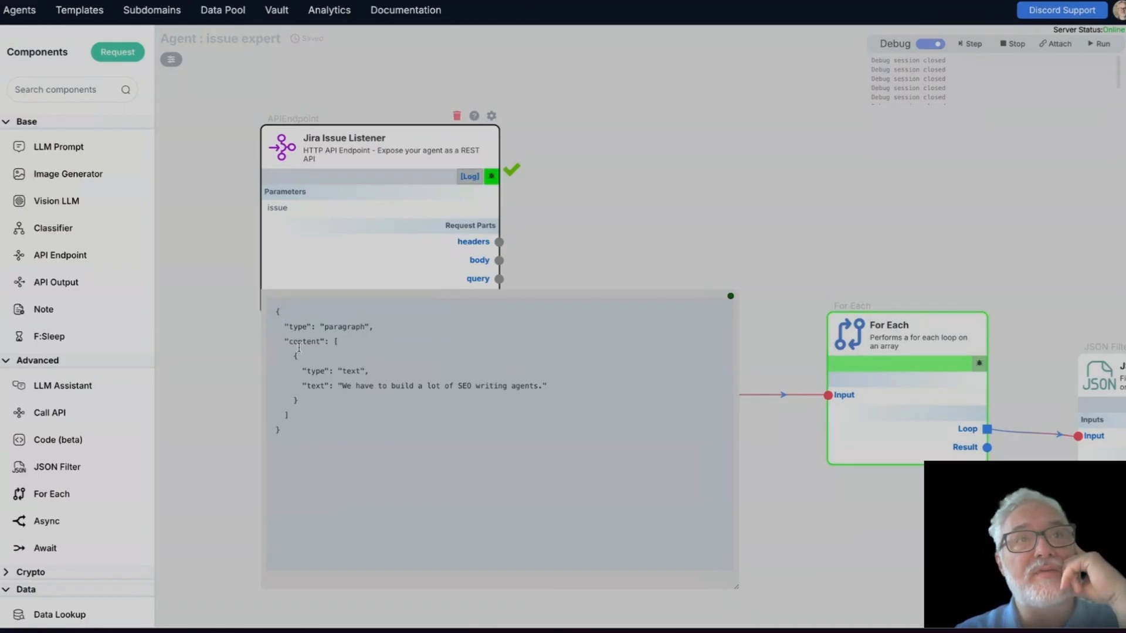
{"action": "left_click_drag", "start_coordinate": [484, 392], "coordinate": [300, 382]}
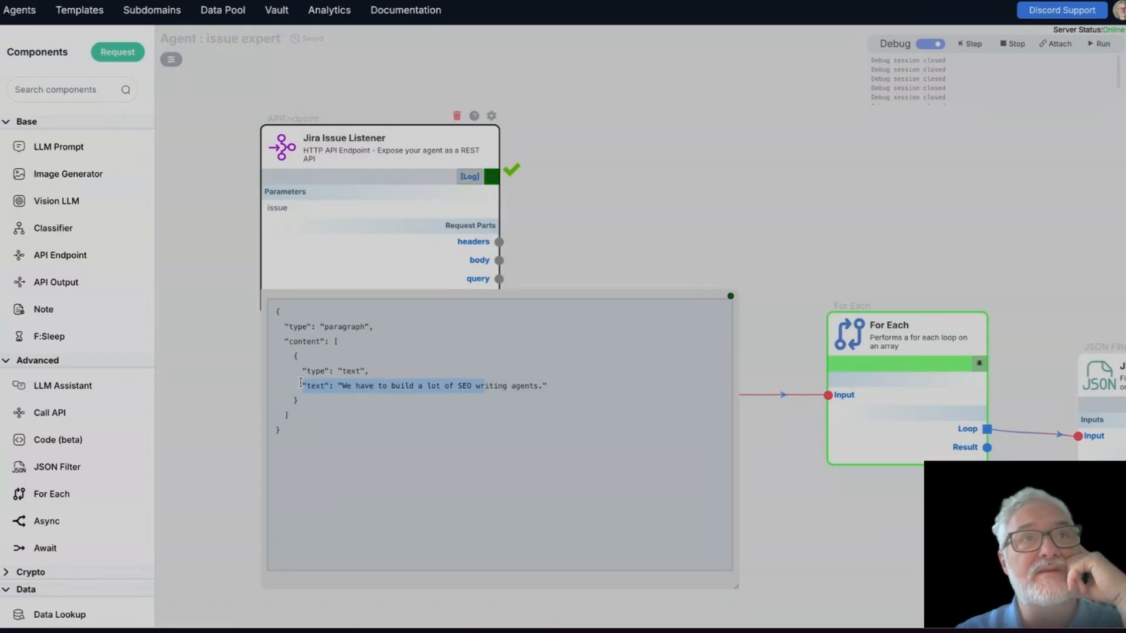
Step: Highlight the opening of the inner content array in the content[0] output's debug preview and unpin the preview
{"action": "left_click_drag", "start_coordinate": [278, 341], "coordinate": [369, 345]}
{"action": "left_click", "coordinate": [319, 343]}
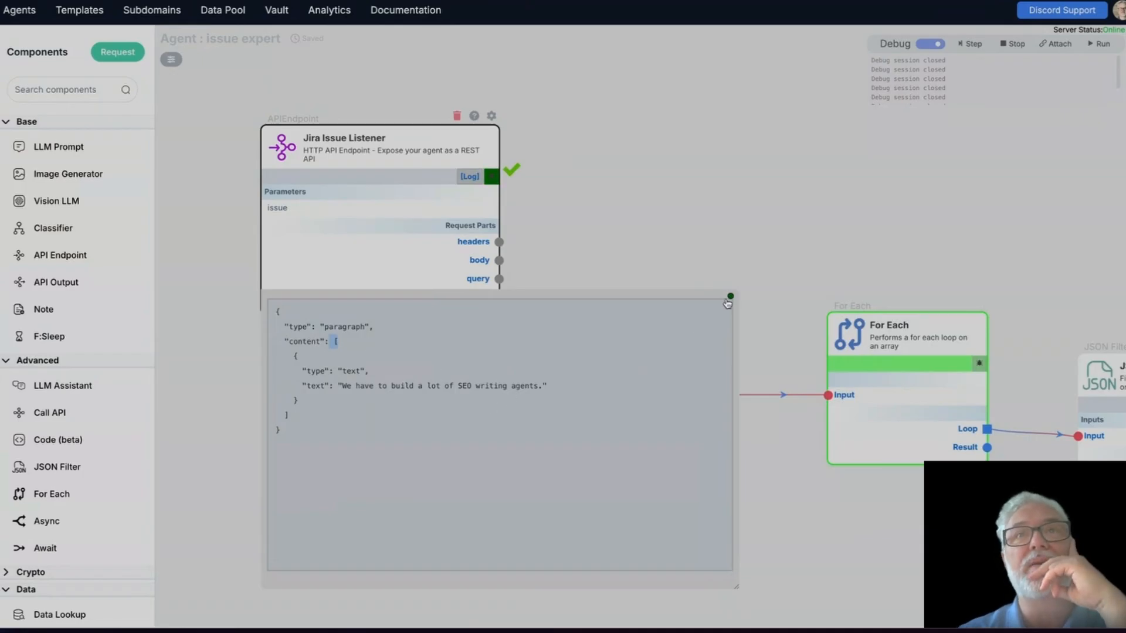
{"action": "left_click", "coordinate": [731, 296]}
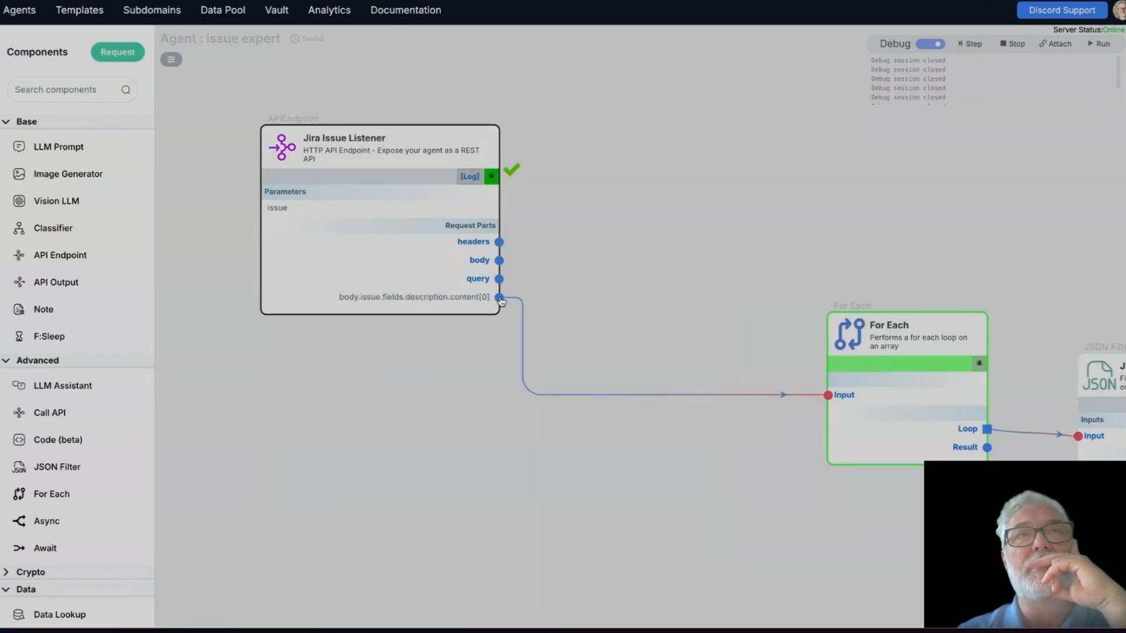
Step: Show the content[0] output's debug value in an enlarged pinned preview again and highlight part of its text value
{"action": "mouse_move", "coordinate": [496, 298]}
{"action": "left_click", "coordinate": [442, 297]}
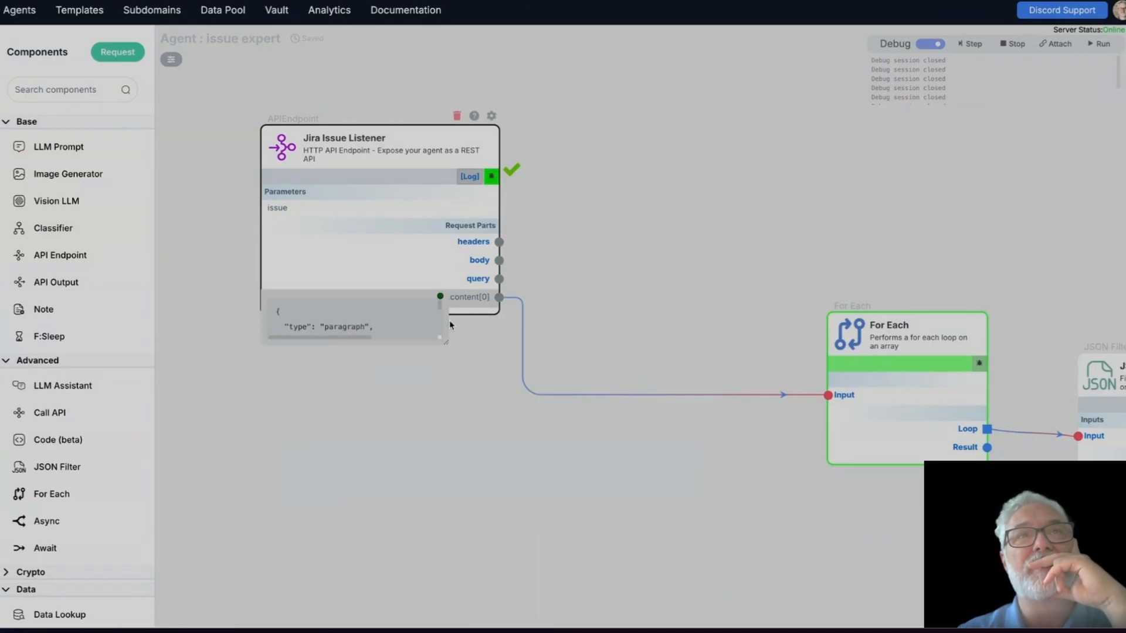
{"action": "left_click_drag", "start_coordinate": [440, 337], "coordinate": [787, 574]}
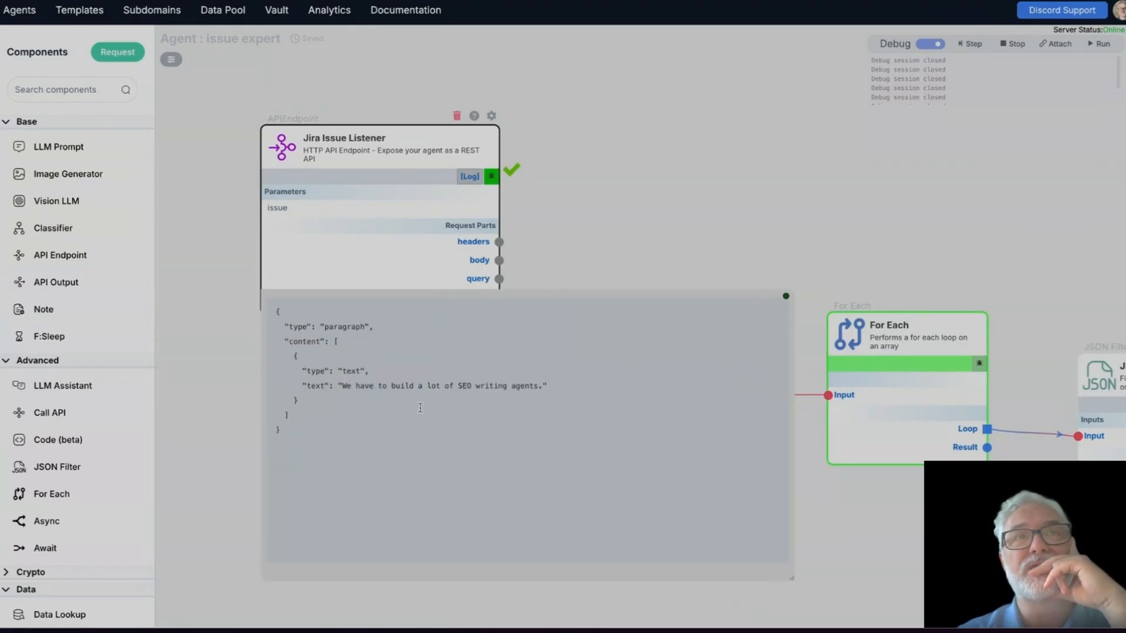
{"action": "left_click_drag", "start_coordinate": [351, 387], "coordinate": [477, 389]}
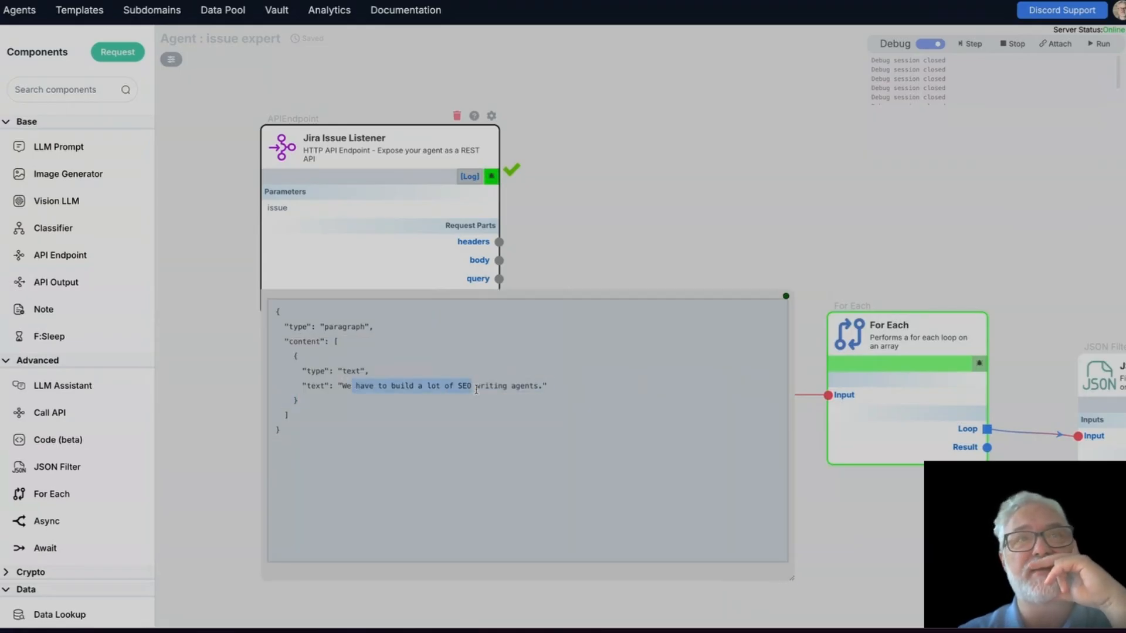
{"action": "left_click", "coordinate": [459, 390]}
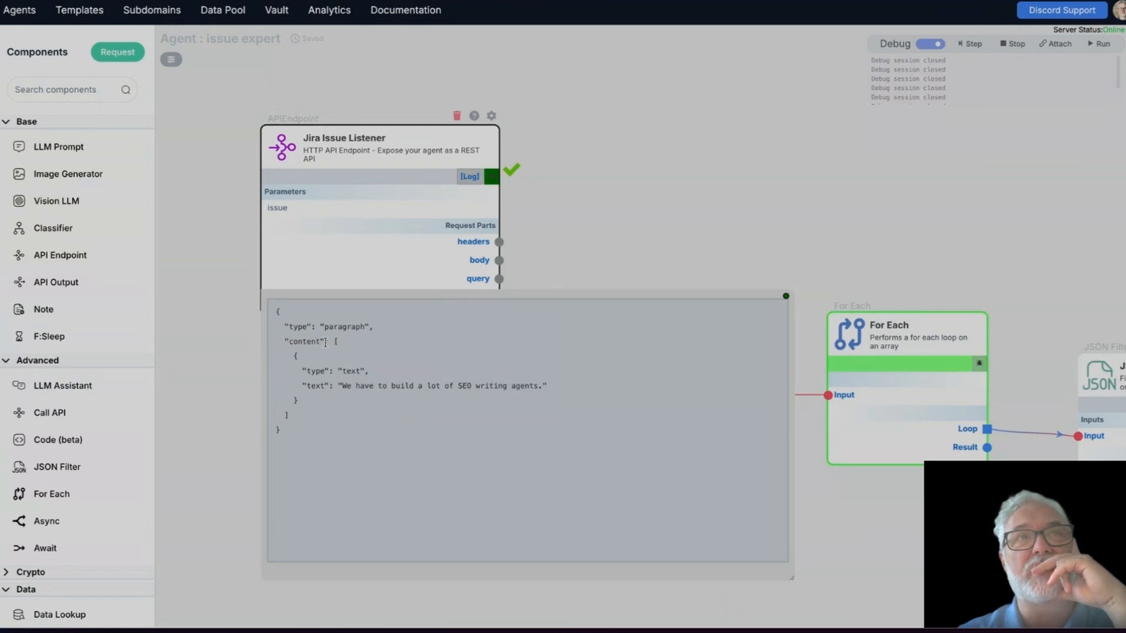
Step: Copy the complete JSON object from the content[0] output's debug preview
{"action": "left_click_drag", "start_coordinate": [276, 311], "coordinate": [201, 249]}
{"action": "key", "text": "super+c"}
{"action": "left_click", "coordinate": [339, 441]}
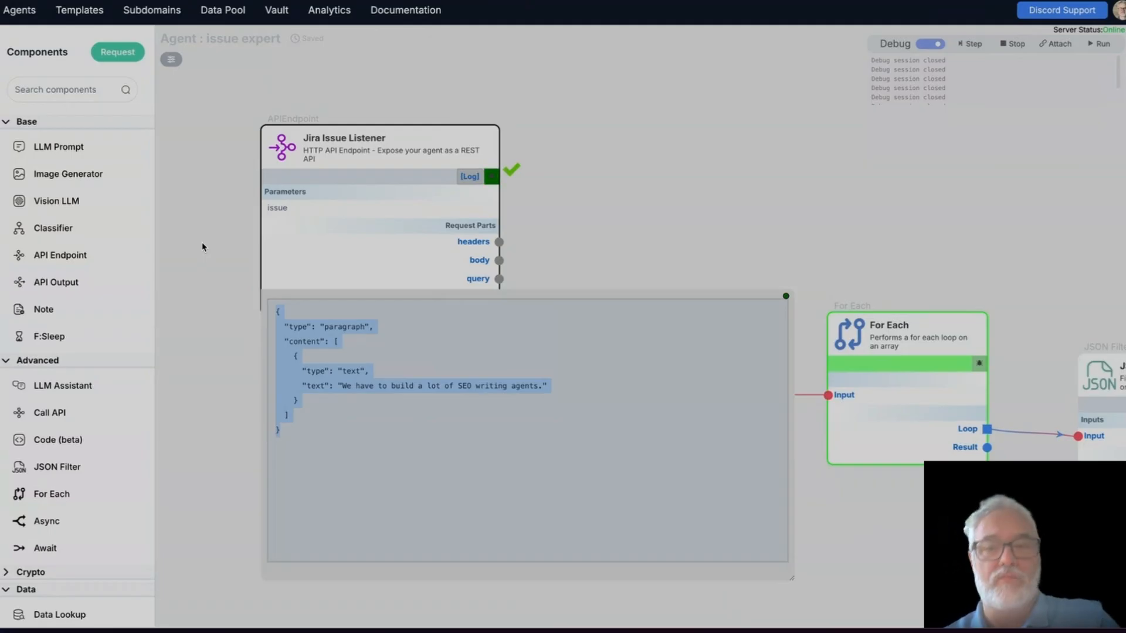
Step: Switch to Visual Studio Code and paste the copied JSON object into a new untitled file without a trailing blank line
{"action": "key", "text": "ctrl+Up"}
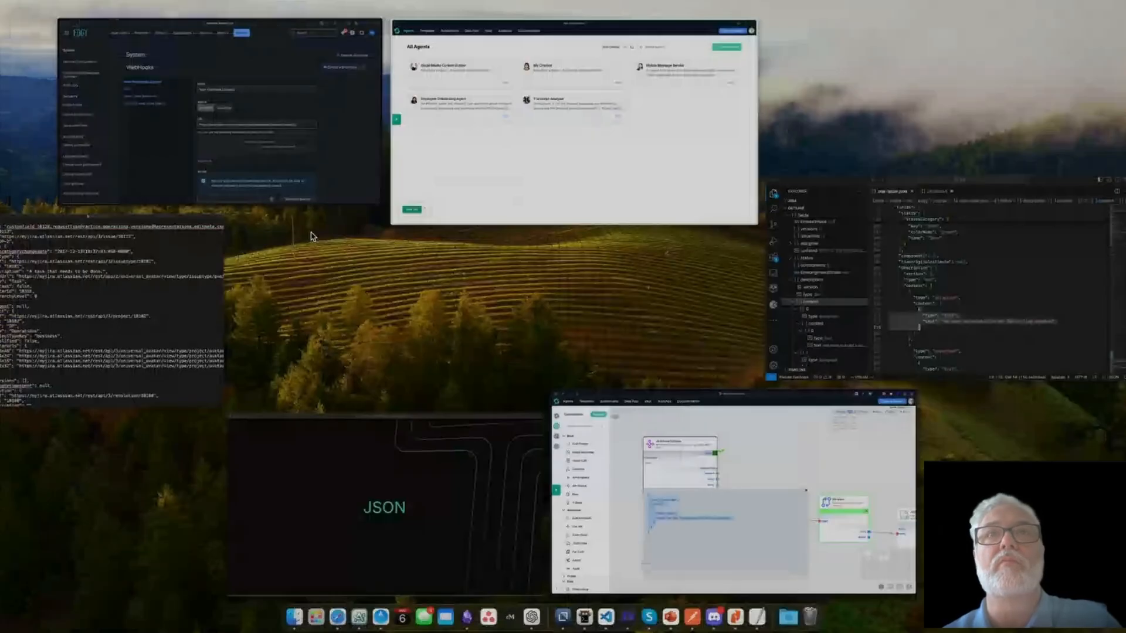
{"action": "left_click", "coordinate": [951, 215]}
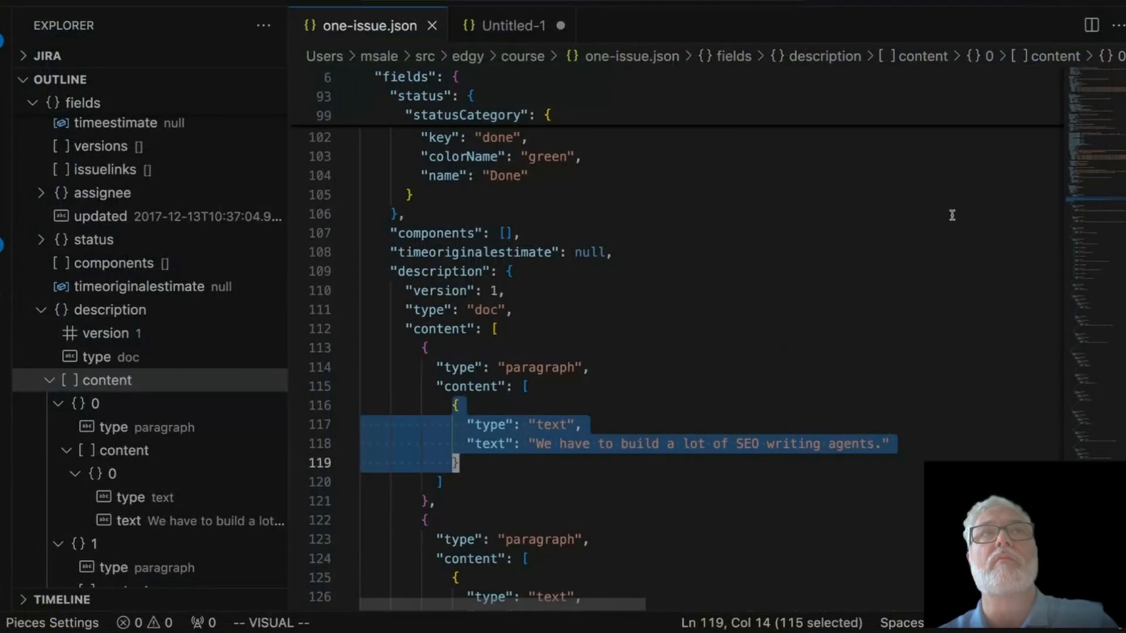
{"action": "key", "text": "super+n"}
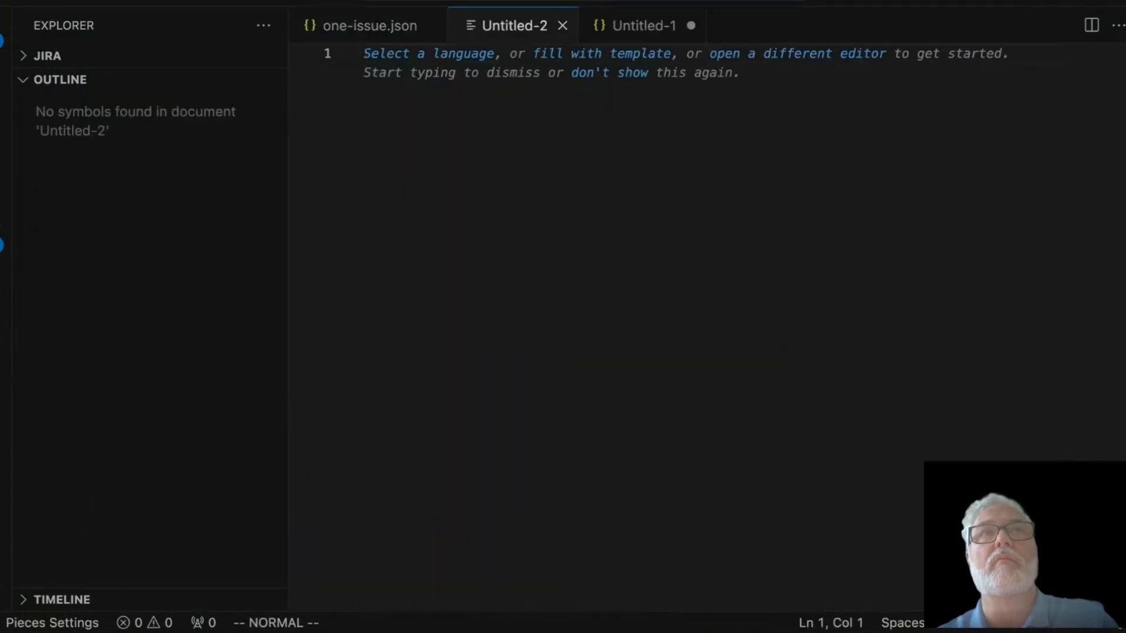
{"action": "key", "text": "i"}
{"action": "key", "text": "super+v"}
{"action": "key", "text": "Return"}
{"action": "key", "text": "BackSpace"}
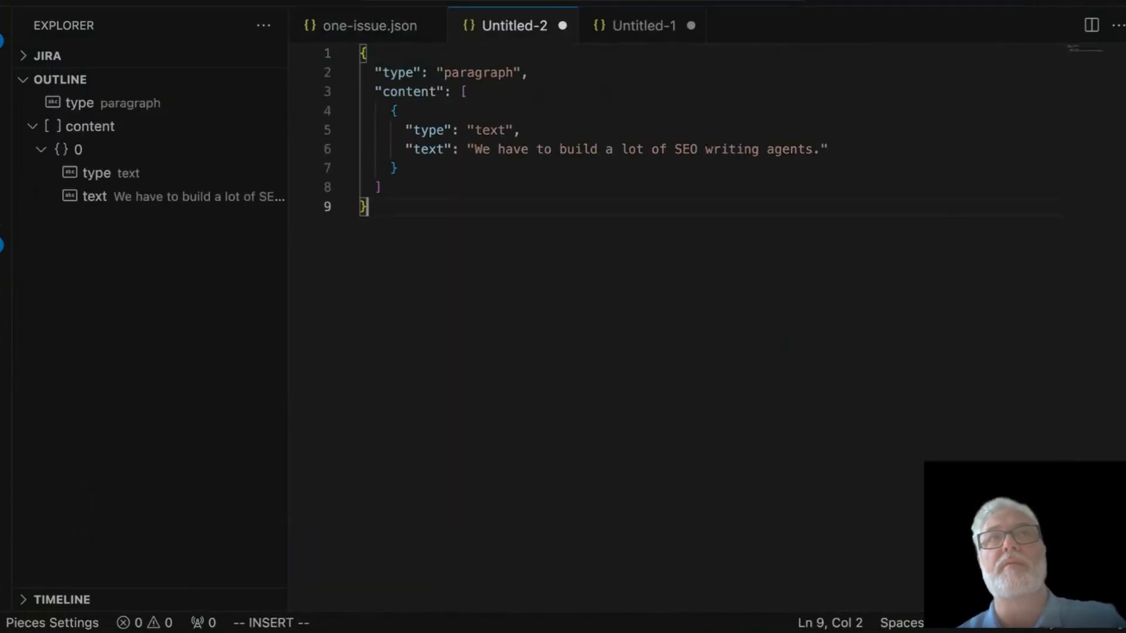
Step: Examine the pasted object's outer braces, its paragraph type and its content array
{"action": "left_click", "coordinate": [481, 73]}
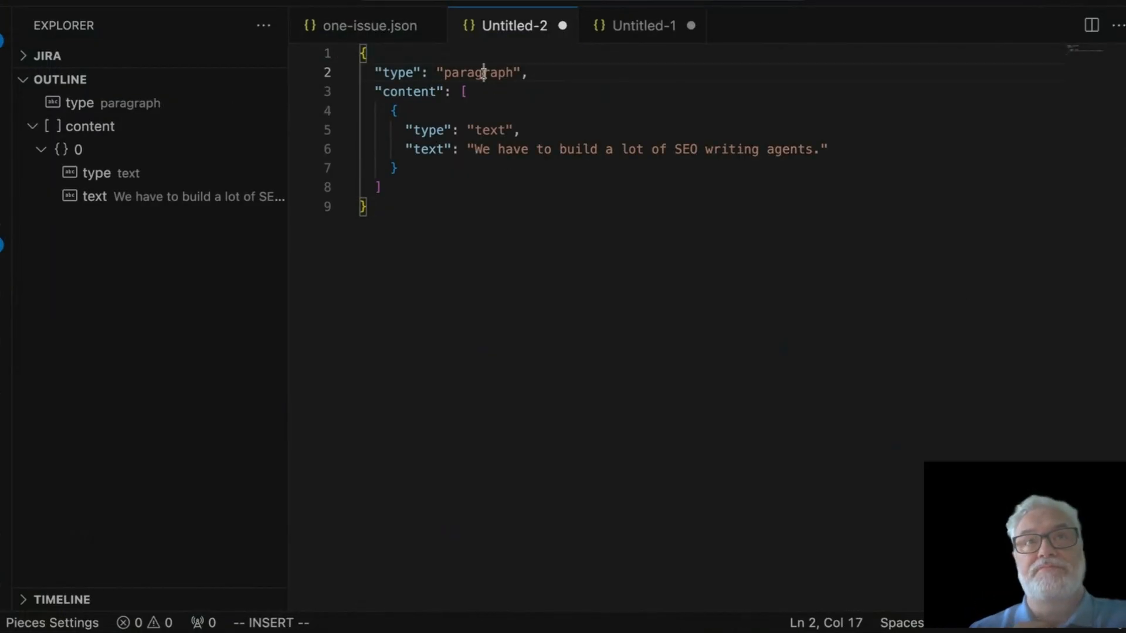
{"action": "left_click", "coordinate": [361, 53]}
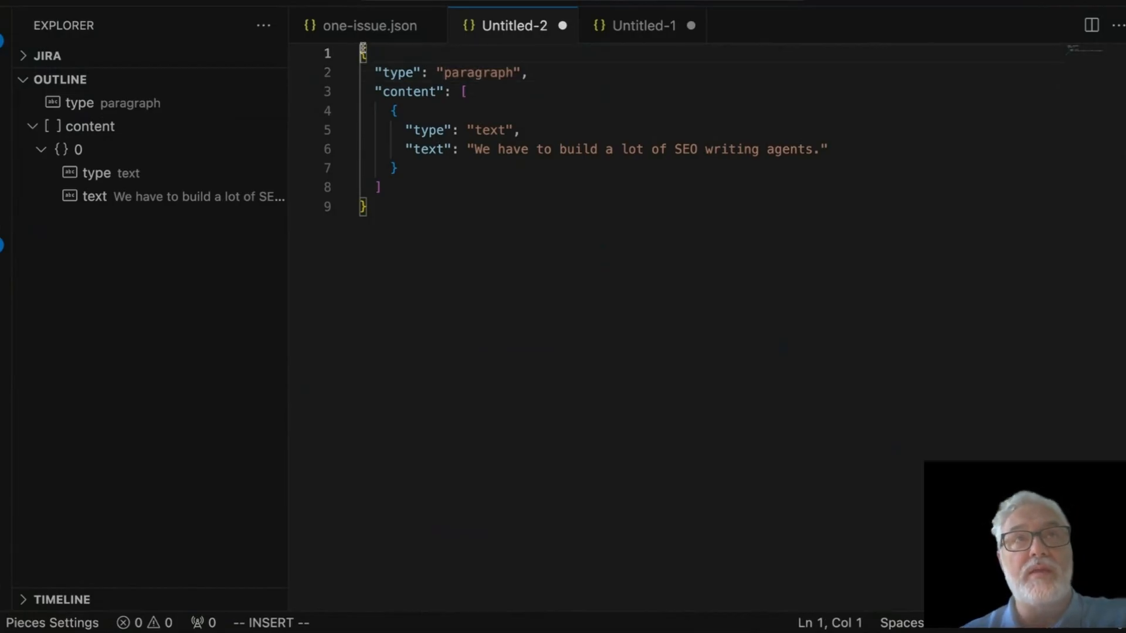
{"action": "scroll", "coordinate": [460, 188], "scroll_direction": "down", "scroll_amount": 1}
{"action": "scroll", "coordinate": [458, 200], "scroll_direction": "up", "scroll_amount": 1}
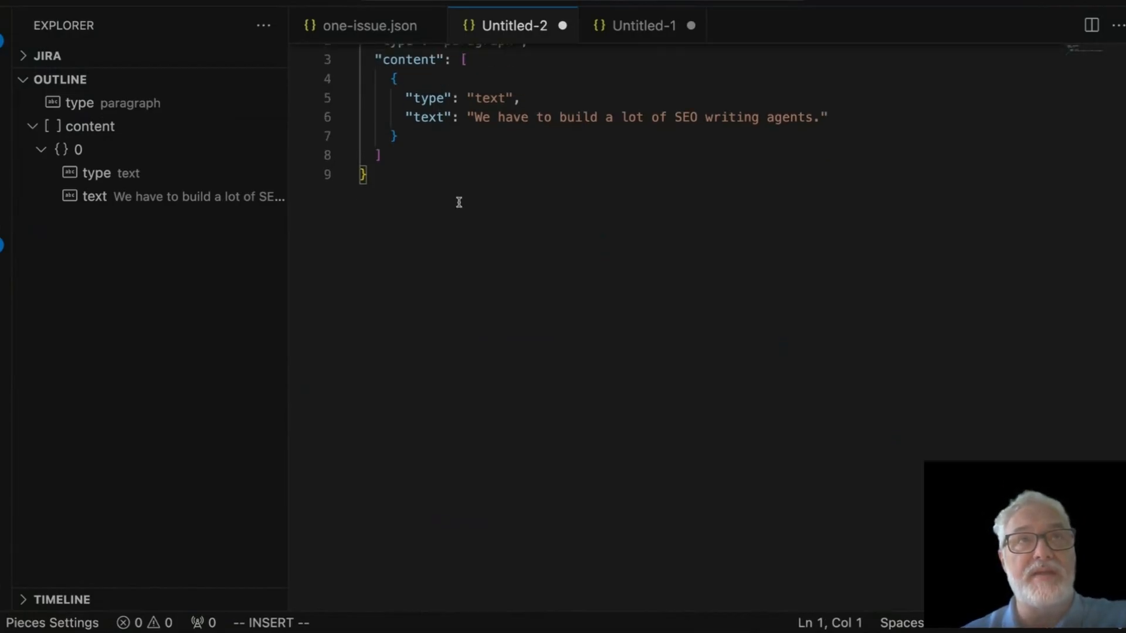
{"action": "scroll", "coordinate": [459, 202], "scroll_direction": "down", "scroll_amount": 1}
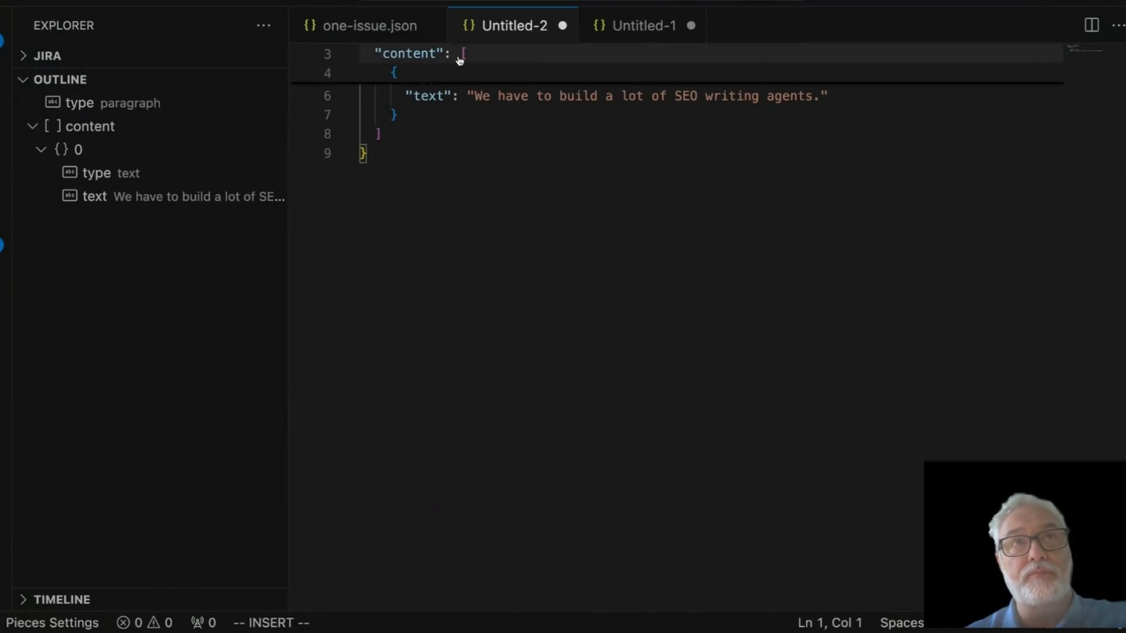
{"action": "scroll", "coordinate": [476, 132], "scroll_direction": "down", "scroll_amount": 1}
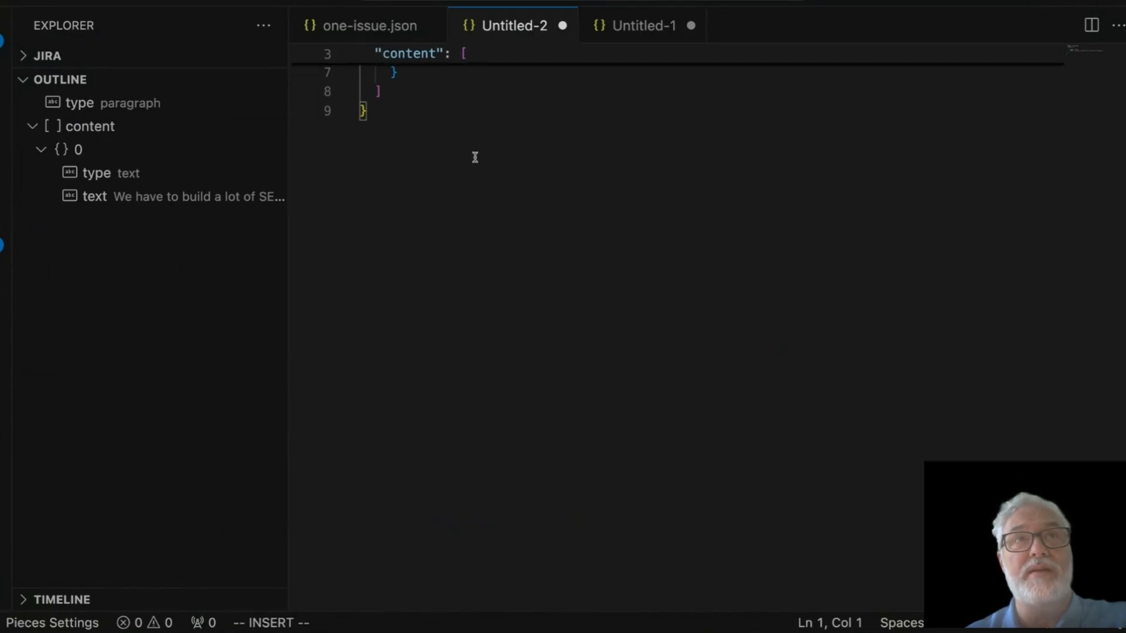
{"action": "scroll", "coordinate": [476, 159], "scroll_direction": "up", "scroll_amount": 2}
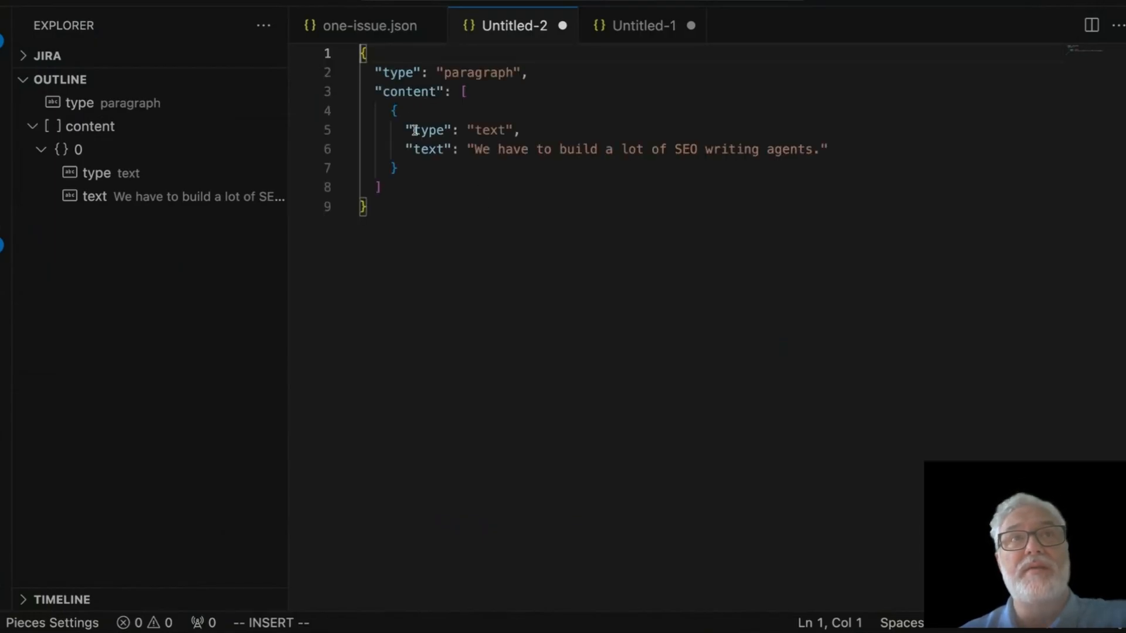
Step: Highlight the object inside the content array, followed by its text key and the sentence it holds
{"action": "left_click_drag", "start_coordinate": [393, 111], "coordinate": [545, 168]}
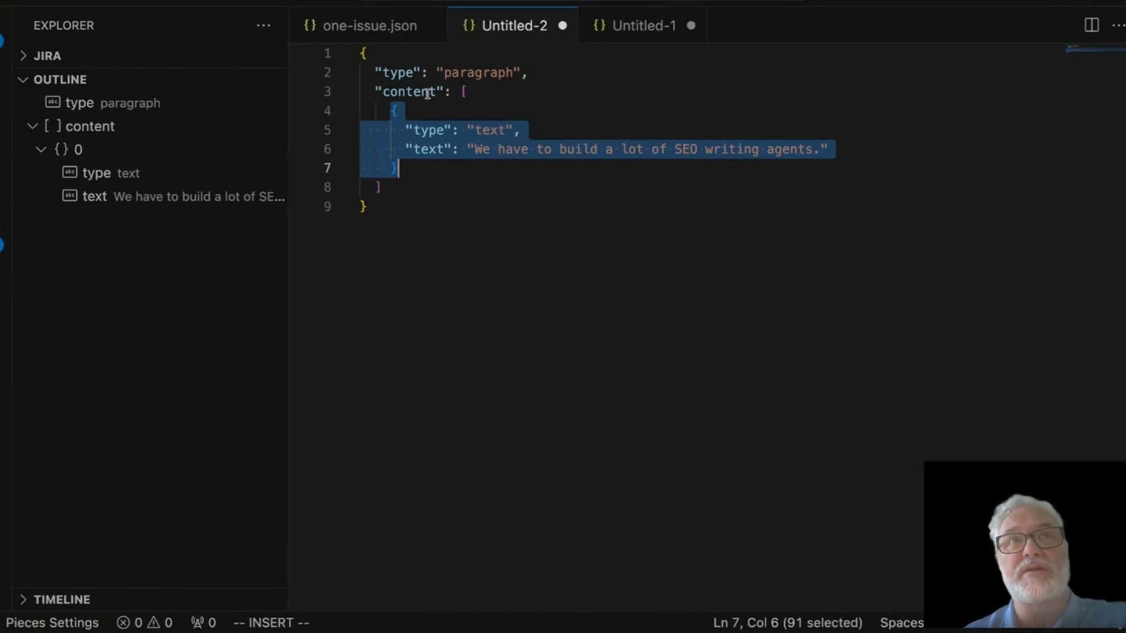
{"action": "left_click", "coordinate": [427, 150]}
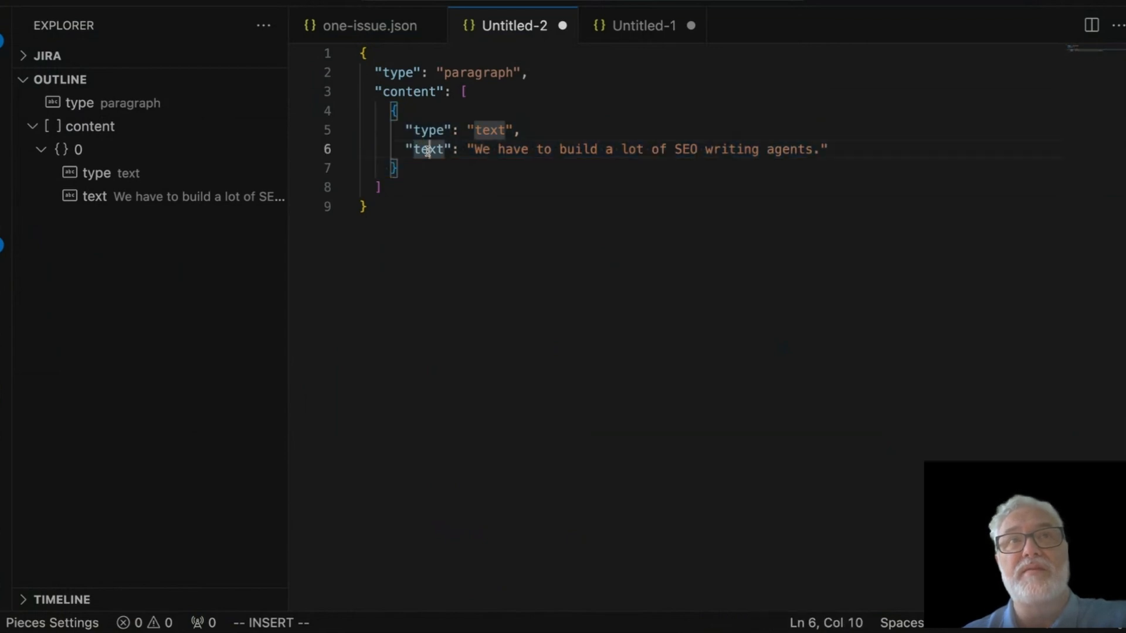
{"action": "double_click", "coordinate": [428, 150]}
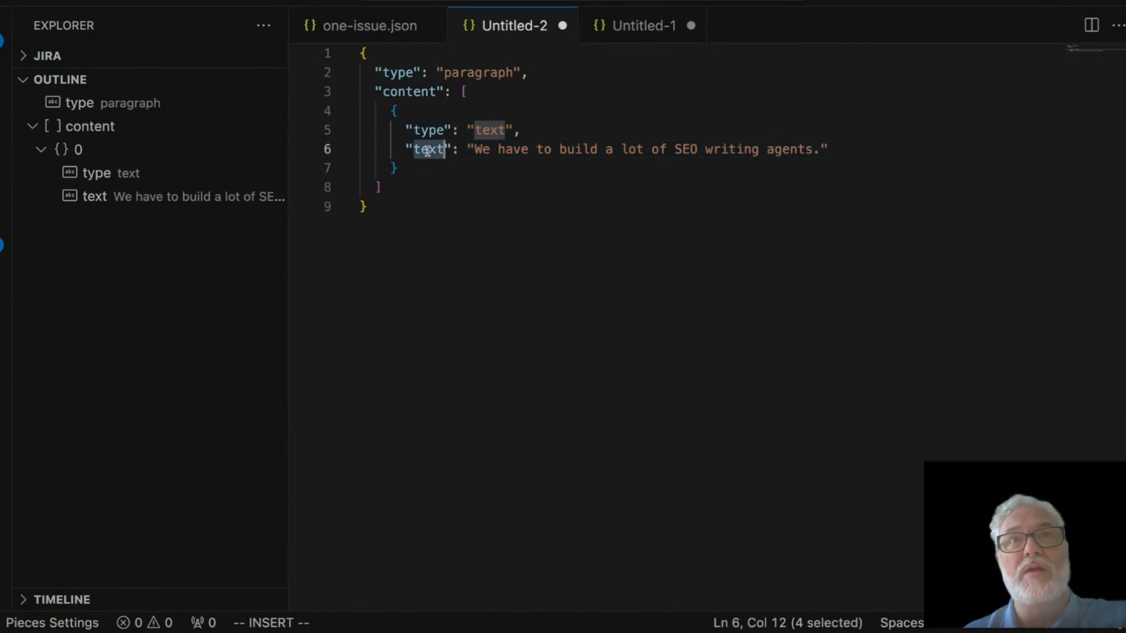
{"action": "left_click_drag", "start_coordinate": [473, 150], "coordinate": [877, 153]}
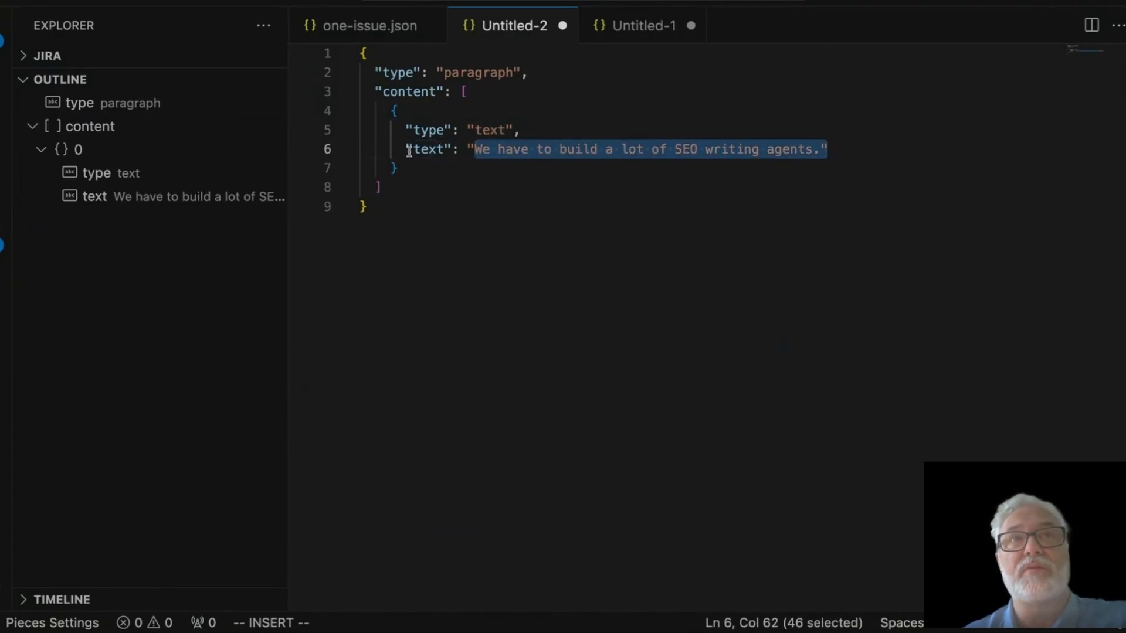
{"action": "left_click_drag", "start_coordinate": [407, 149], "coordinate": [469, 150]}
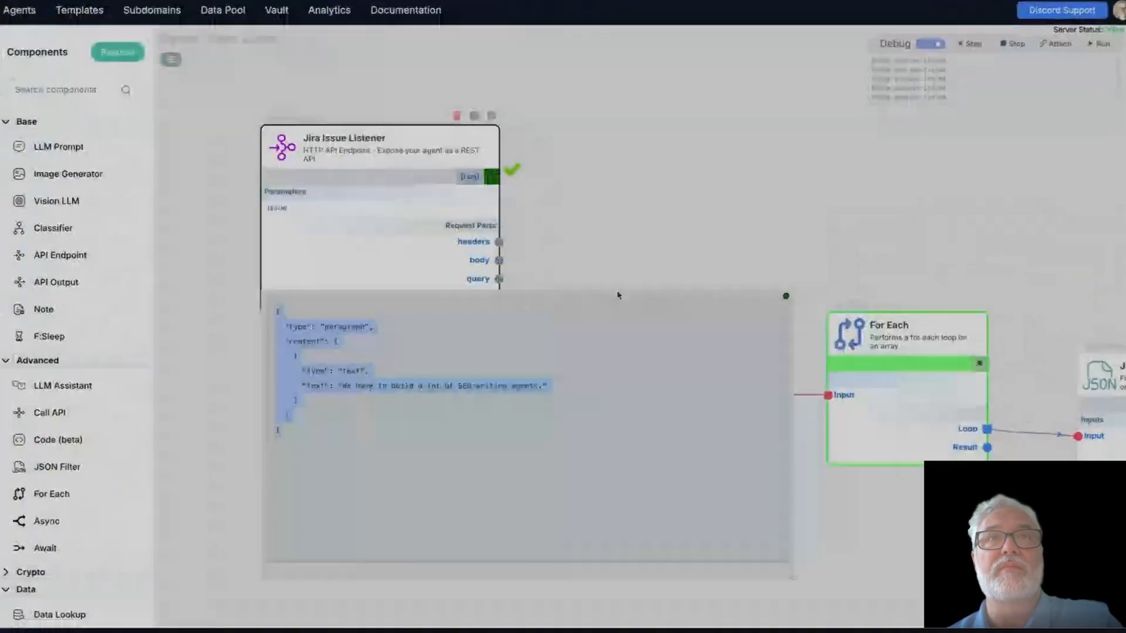
Step: Back on the issue expert agent's canvas, turn off debug mode and rename the Jira Issue Listener's content[0] output to body.issue.fields.description.content[0].text
{"action": "left_click", "coordinate": [786, 296]}
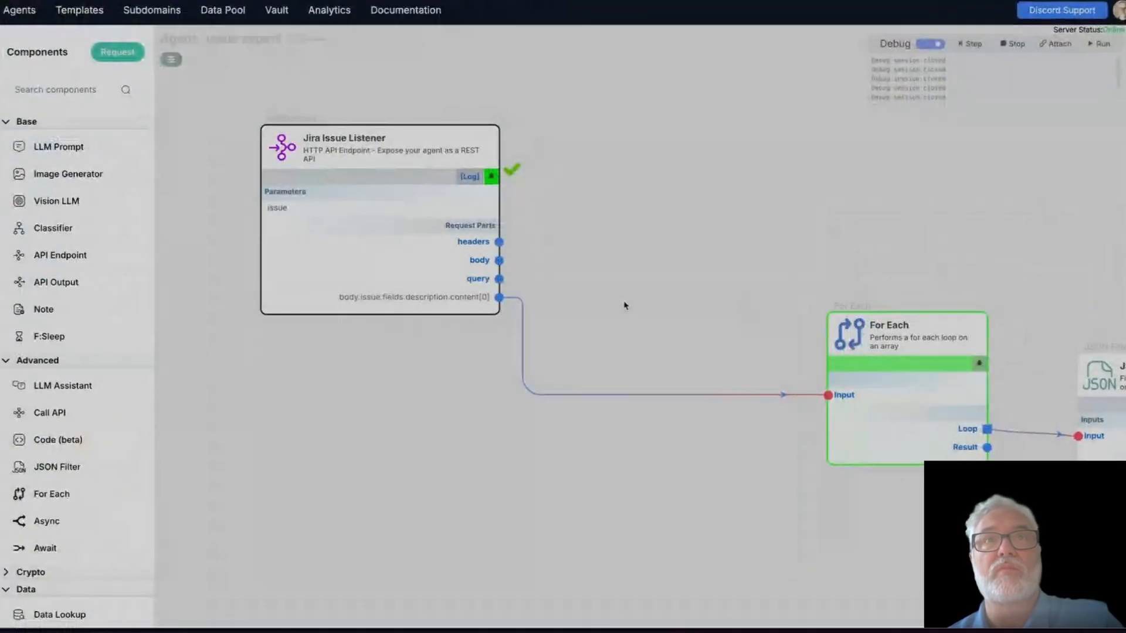
{"action": "mouse_move", "coordinate": [497, 303]}
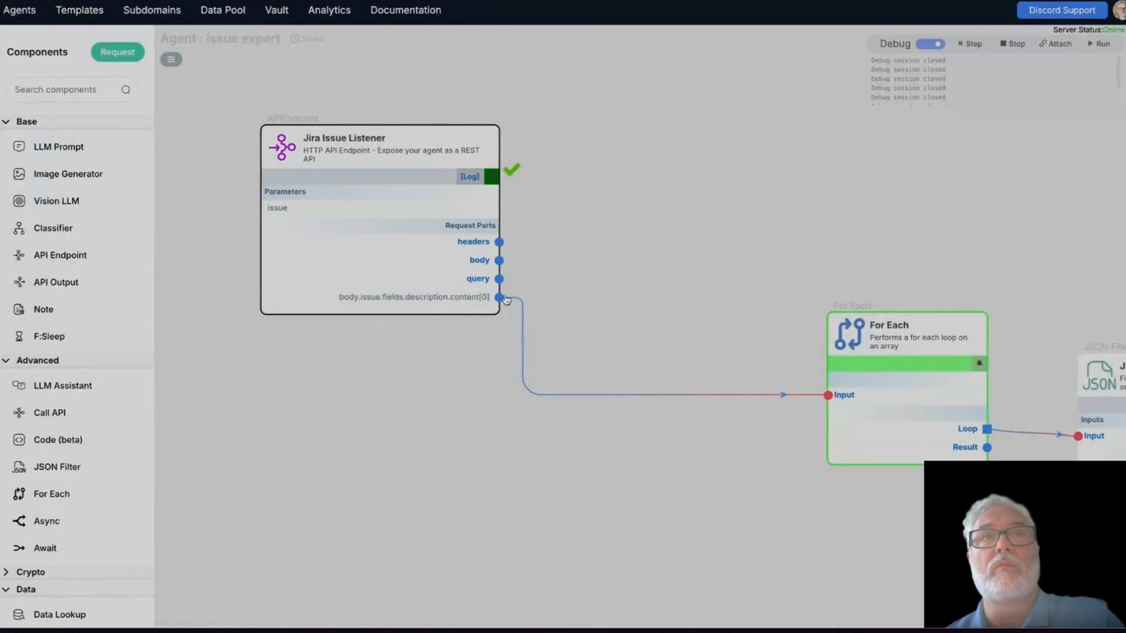
{"action": "left_click", "coordinate": [930, 43]}
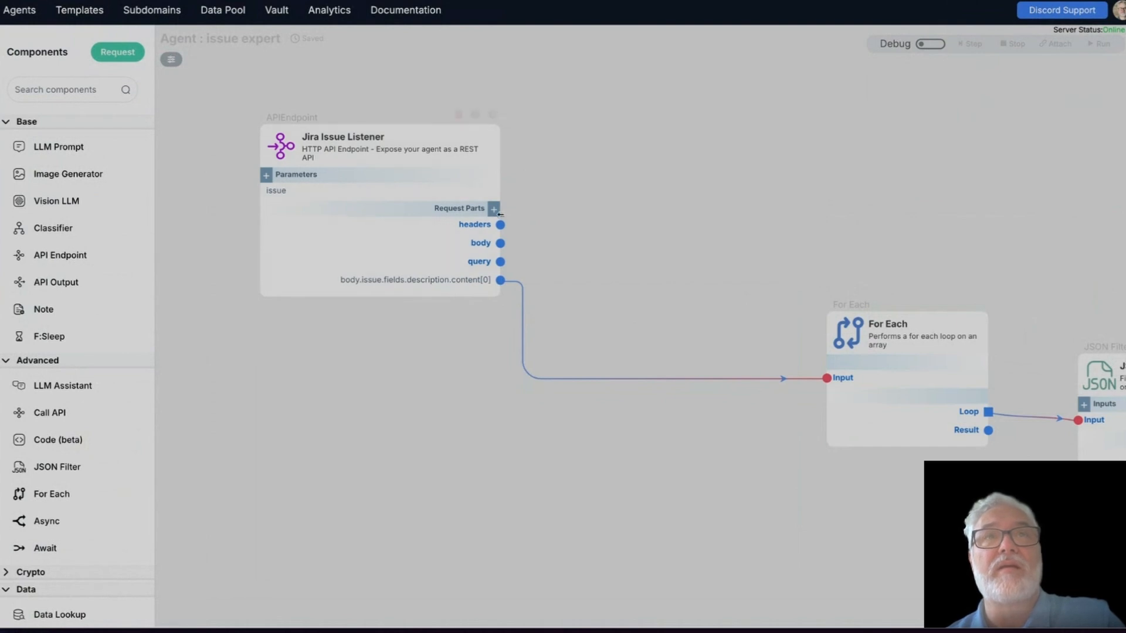
{"action": "left_click", "coordinate": [286, 279]}
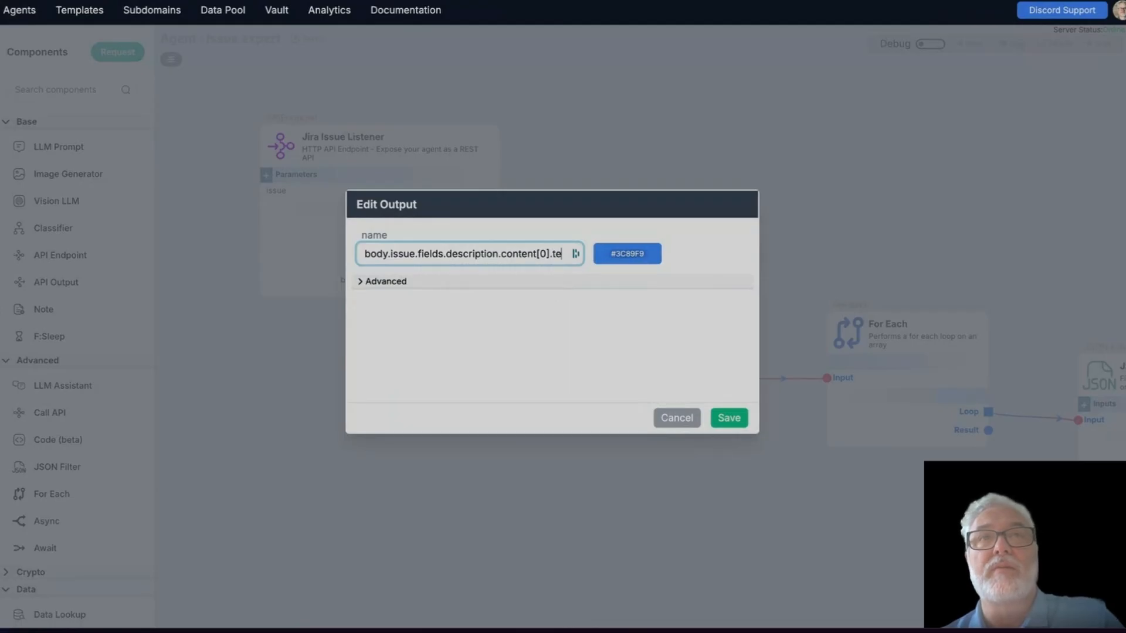
{"action": "left_click", "coordinate": [736, 417]}
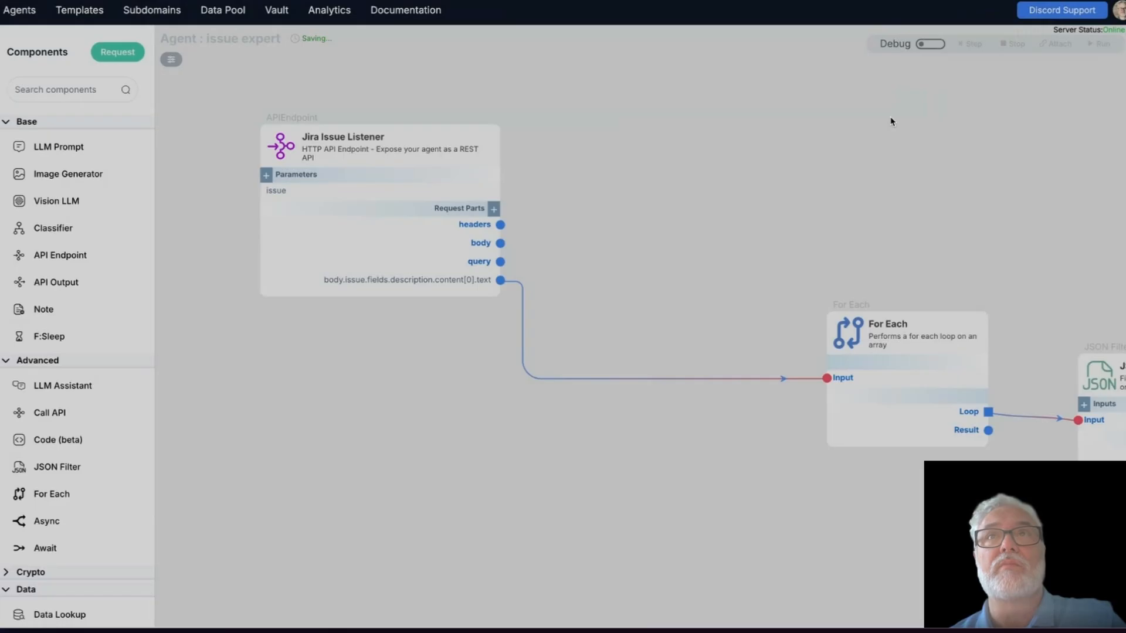
Step: Turn on debug mode, run the Jira Issue Listener with its debug input and inspect the content[0].text output's value
{"action": "left_click", "coordinate": [930, 44]}
{"action": "left_click", "coordinate": [492, 175]}
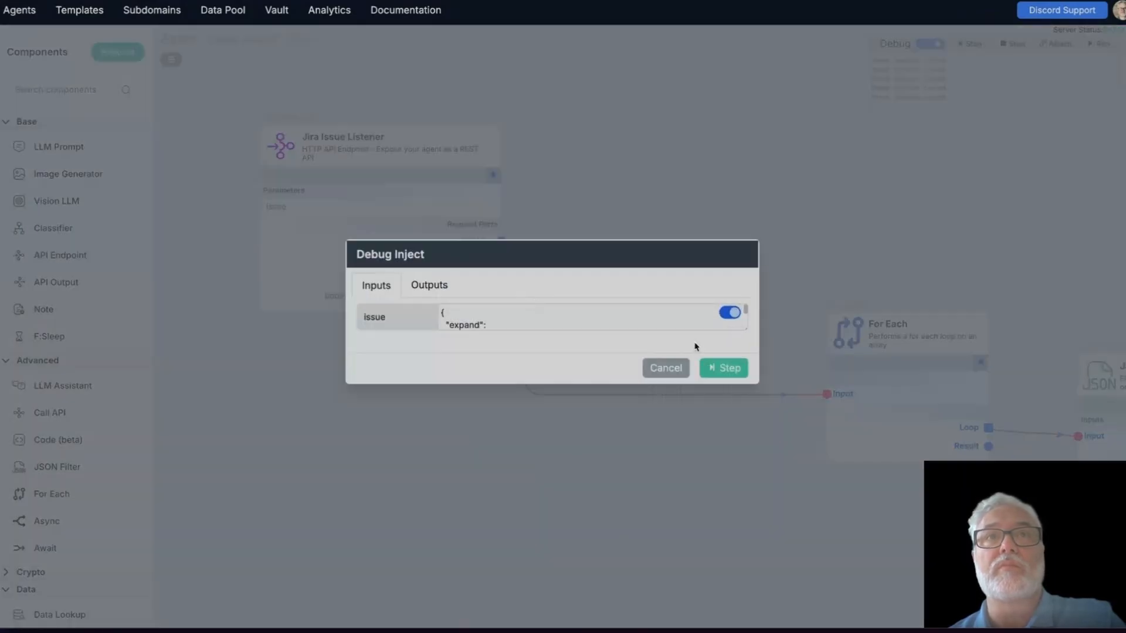
{"action": "left_click", "coordinate": [719, 367]}
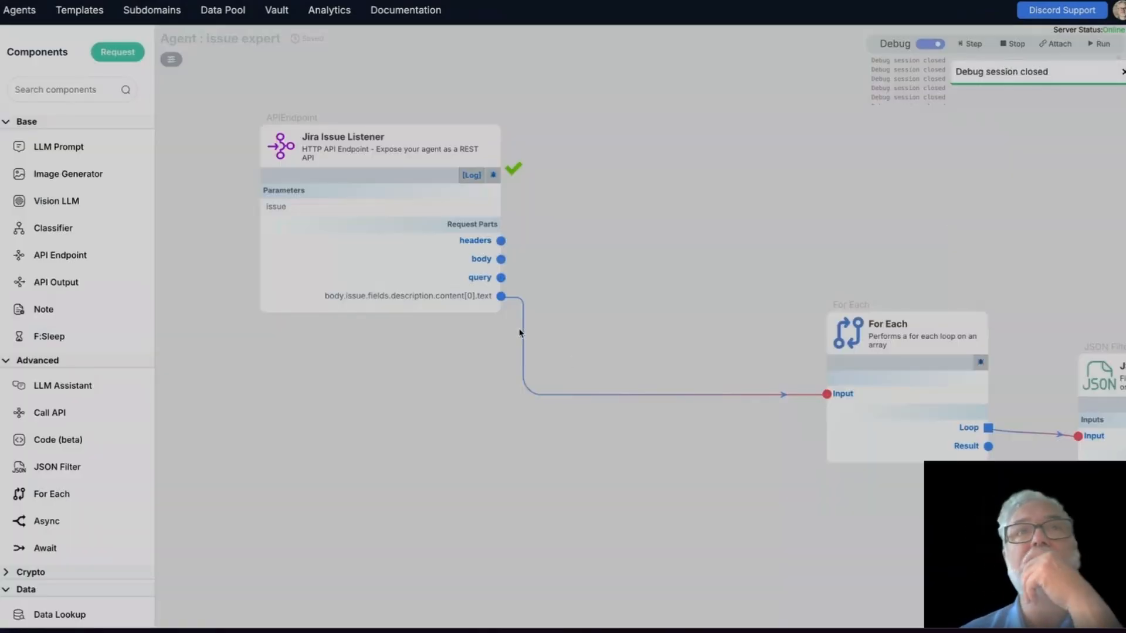
{"action": "mouse_move", "coordinate": [489, 291]}
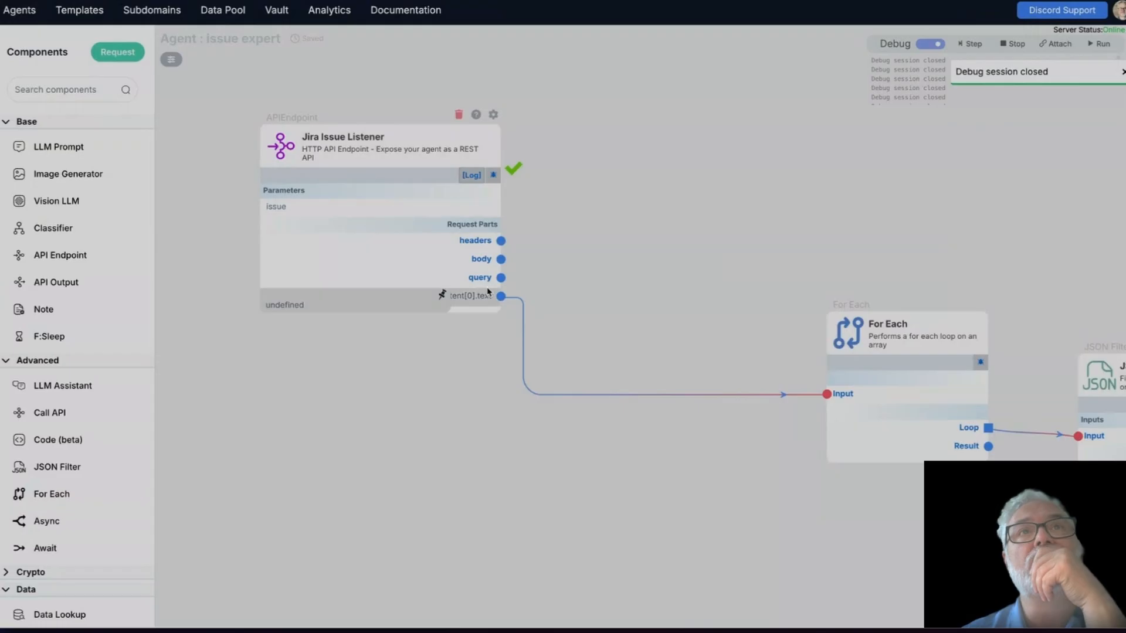
Step: Rerun the Jira Issue Listener with its current debug input and inspect the content[0].text output's value again
{"action": "left_click", "coordinate": [1013, 75]}
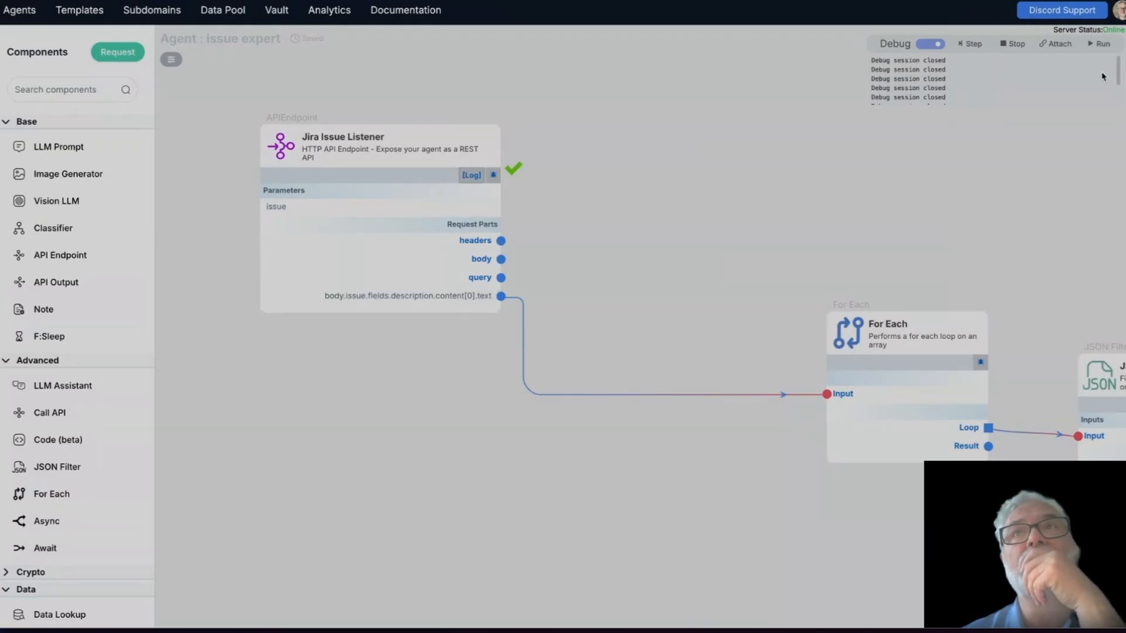
{"action": "left_click", "coordinate": [494, 175]}
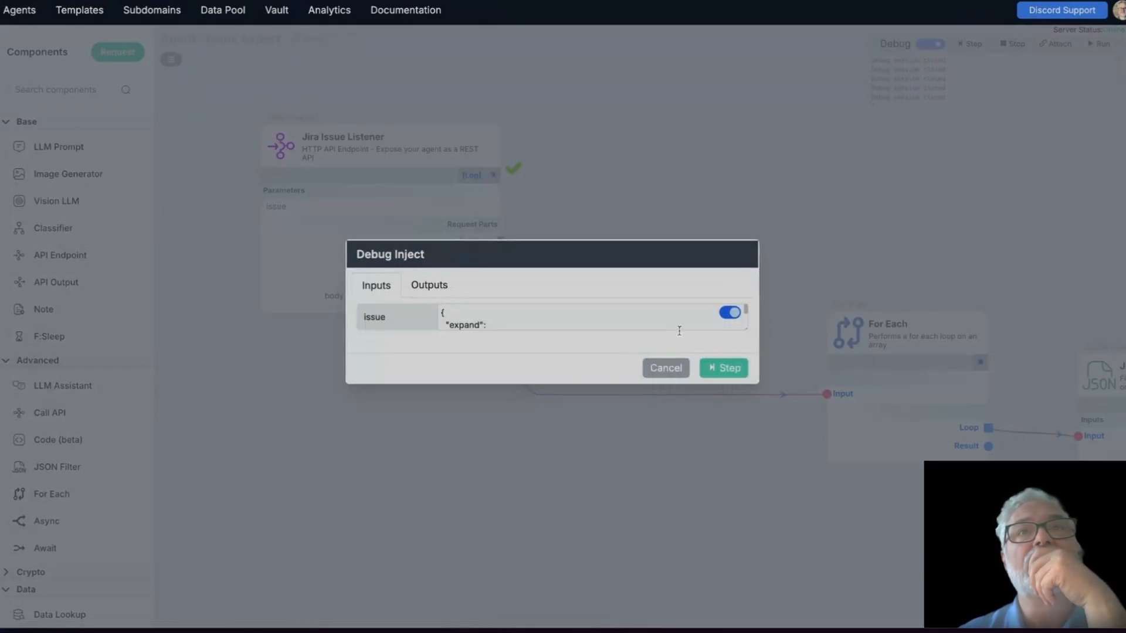
{"action": "left_click", "coordinate": [719, 369]}
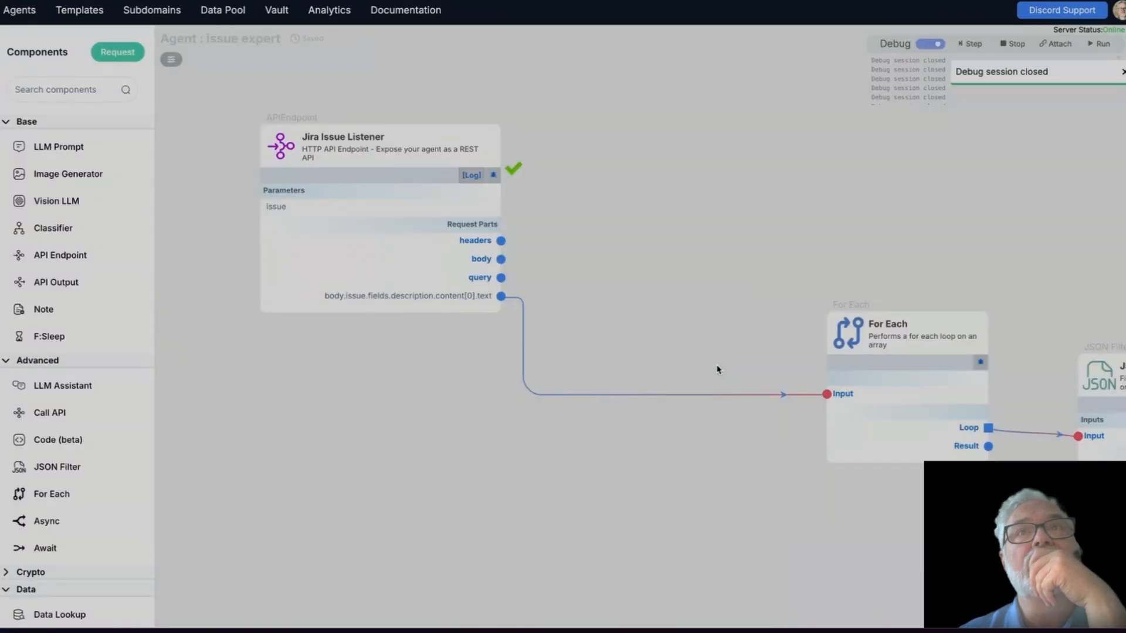
{"action": "mouse_move", "coordinate": [478, 301]}
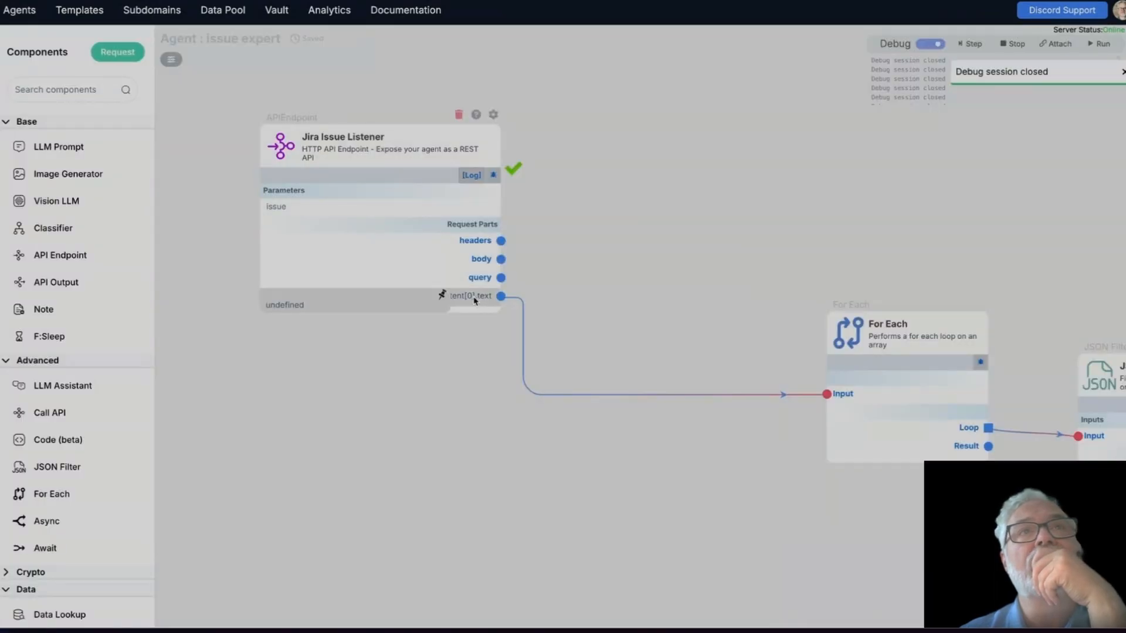
{"action": "left_click", "coordinate": [493, 175]}
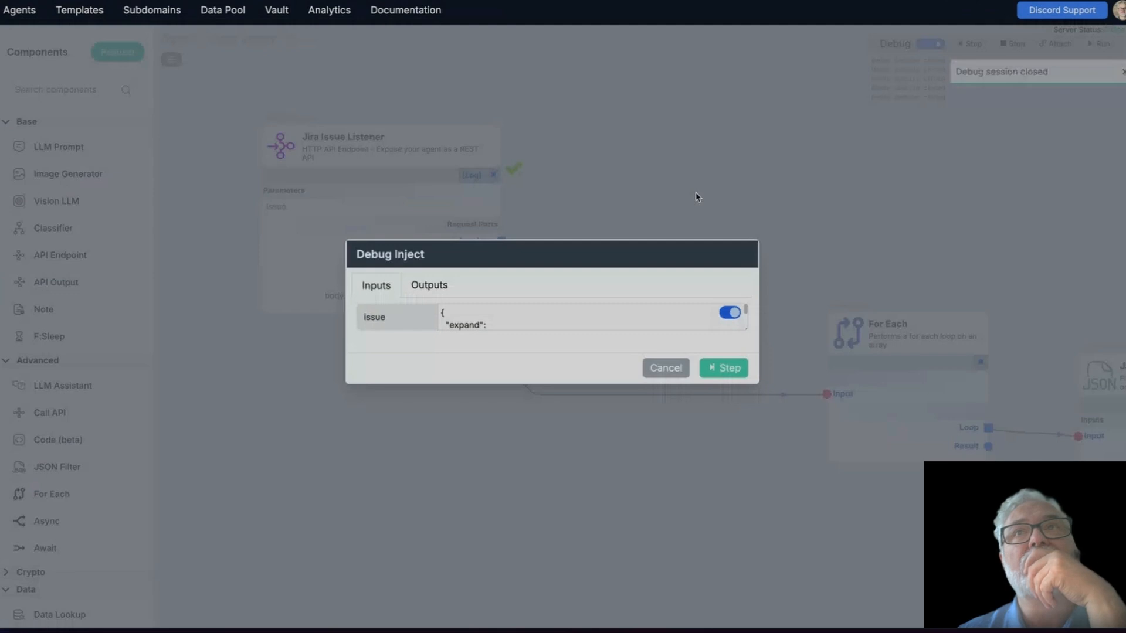
{"action": "left_click", "coordinate": [666, 368]}
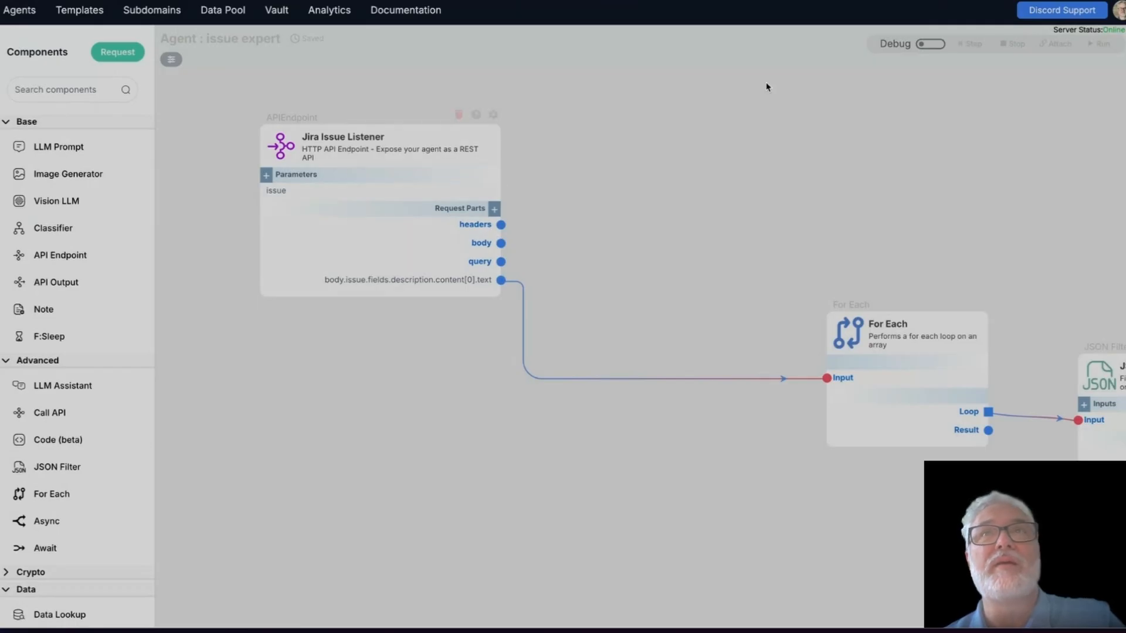
Step: Turn on debug mode, open the Jira Issue Listener's debug injection, then switch to the code editor and copy all of one-issue.json
{"action": "left_click", "coordinate": [936, 44]}
{"action": "left_click", "coordinate": [493, 175]}
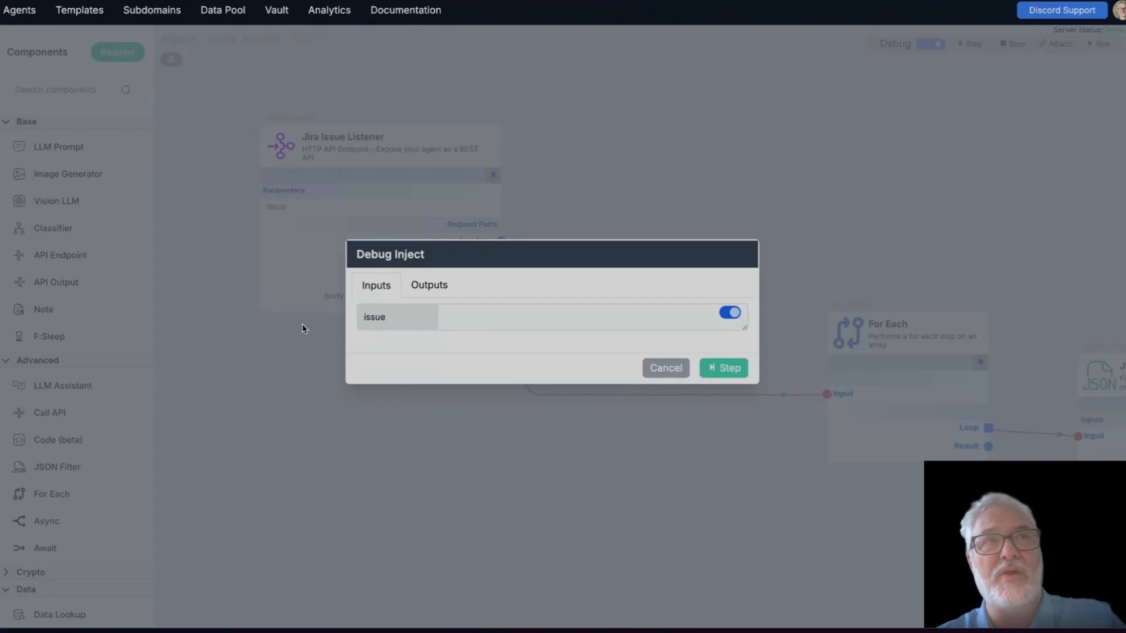
{"action": "key", "text": "ctrl+Up"}
{"action": "left_click", "coordinate": [757, 237]}
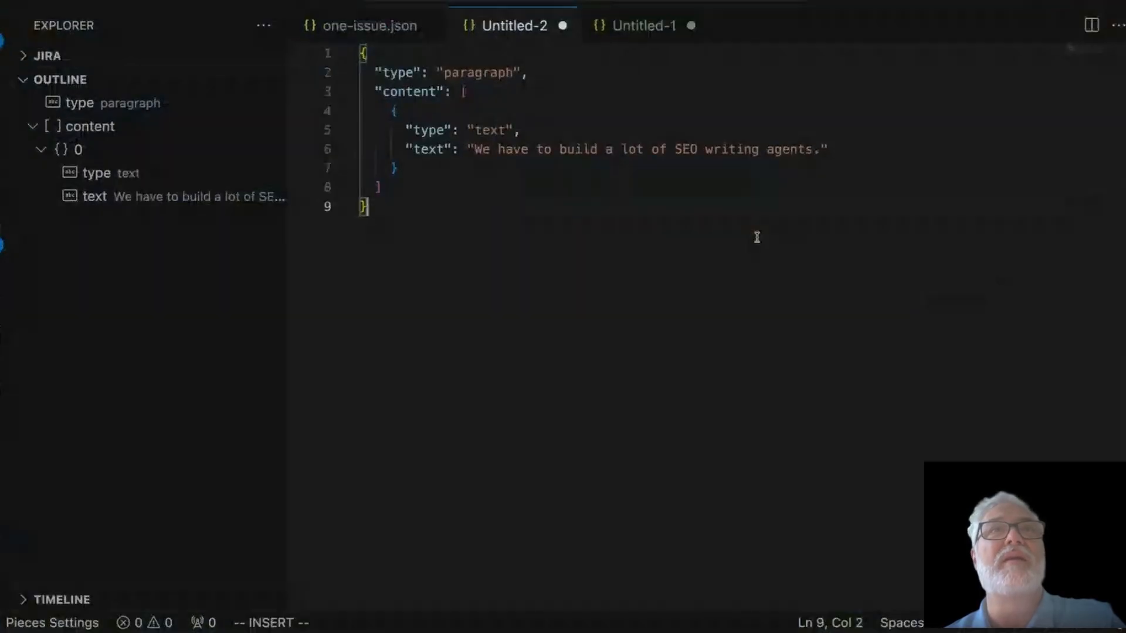
{"action": "left_click", "coordinate": [365, 27]}
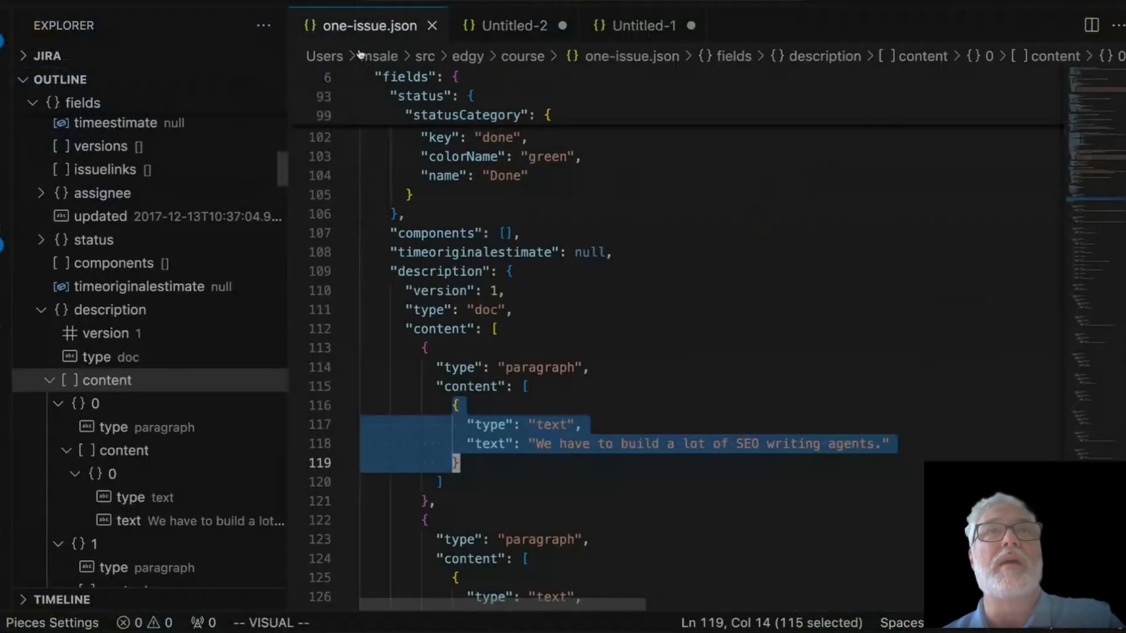
{"action": "left_click", "coordinate": [688, 284]}
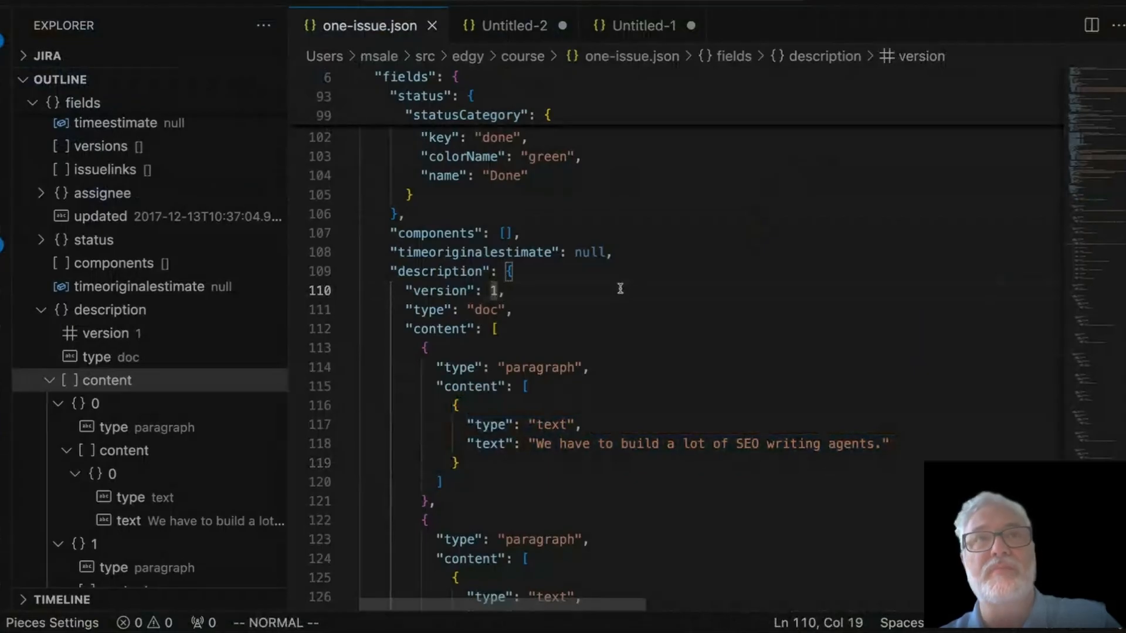
{"action": "key", "text": "shift+v"}
{"action": "key", "text": "shift+g"}
{"action": "key", "text": "Escape"}
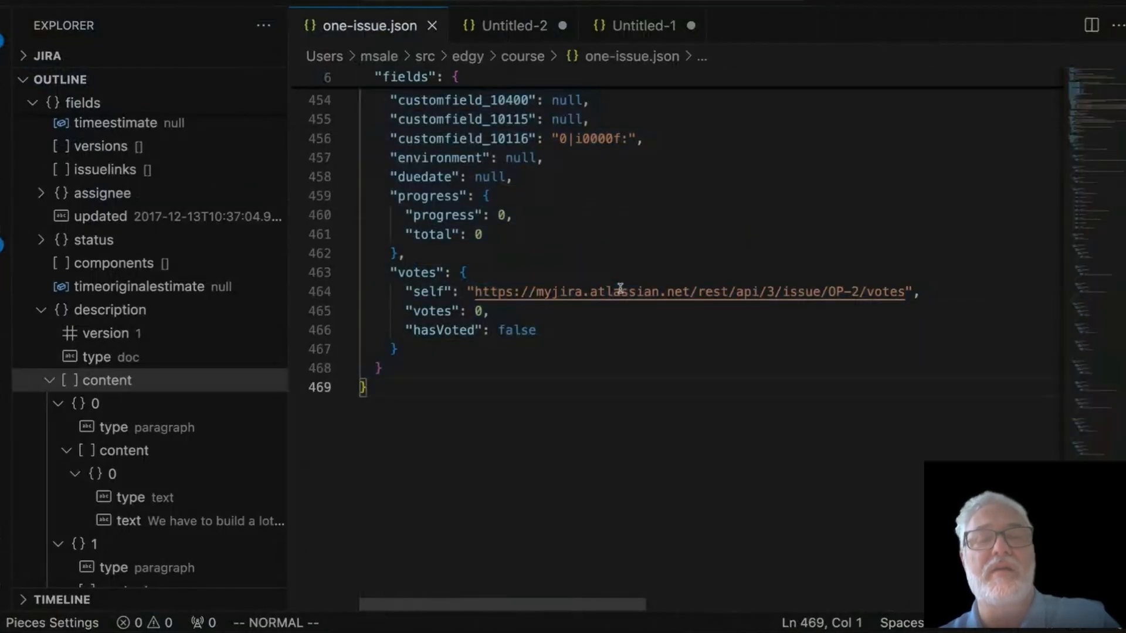
Step: Back on the agent canvas, paste the copied JSON as the issue debug input, run the step and pin the content[0].text output's value
{"action": "key", "text": "ctrl+Up"}
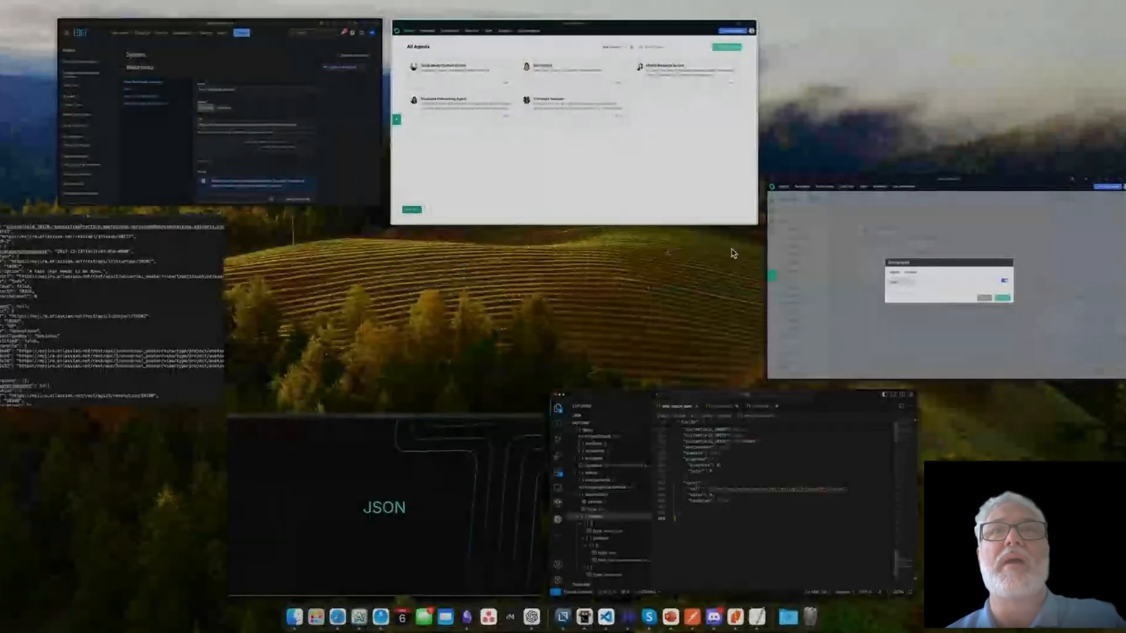
{"action": "left_click", "coordinate": [815, 279]}
{"action": "left_click", "coordinate": [515, 312]}
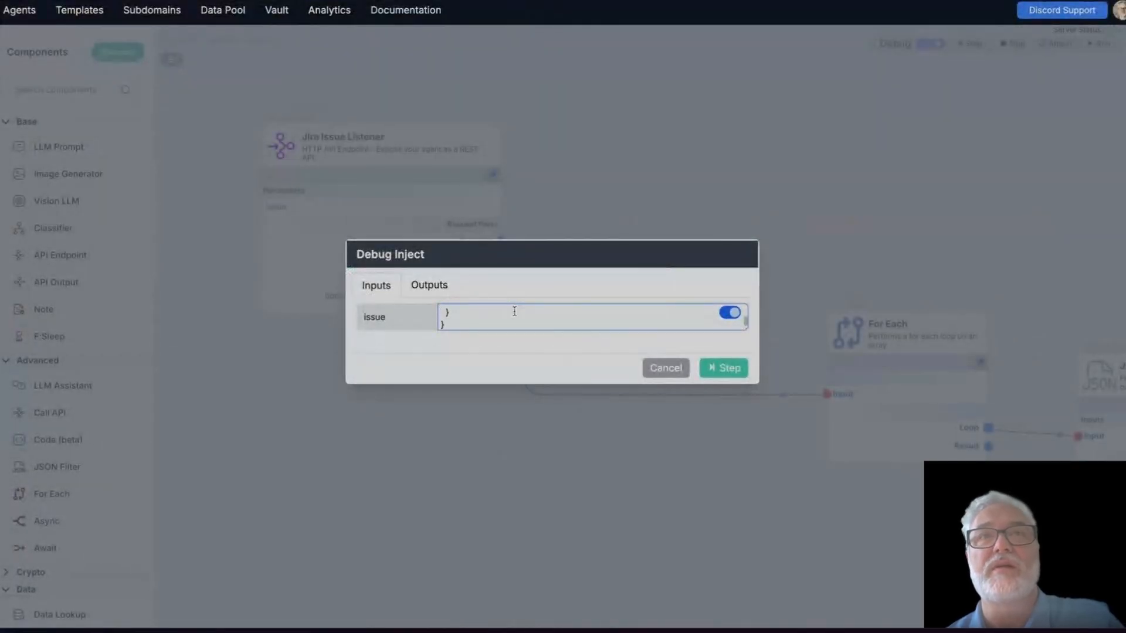
{"action": "left_click", "coordinate": [728, 369]}
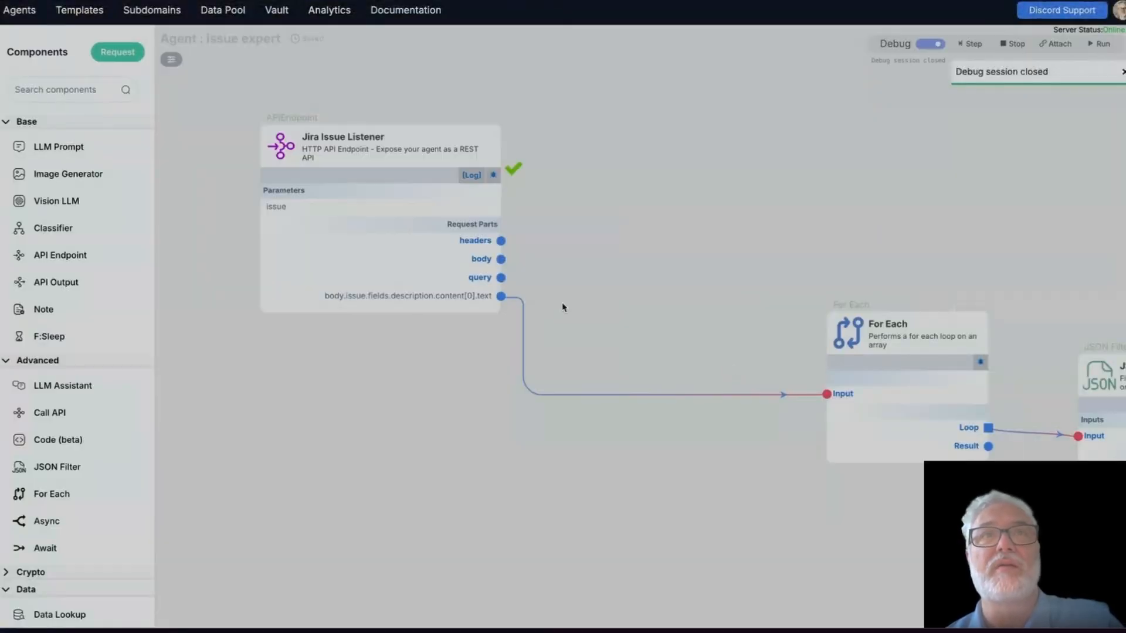
{"action": "mouse_move", "coordinate": [475, 297]}
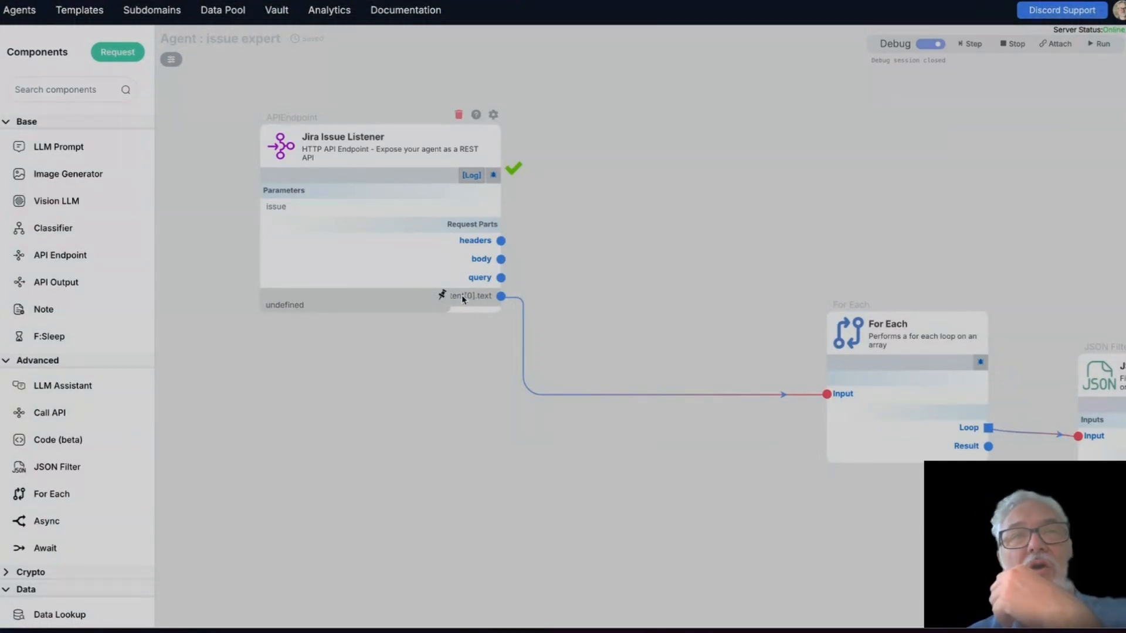
{"action": "left_click", "coordinate": [443, 295]}
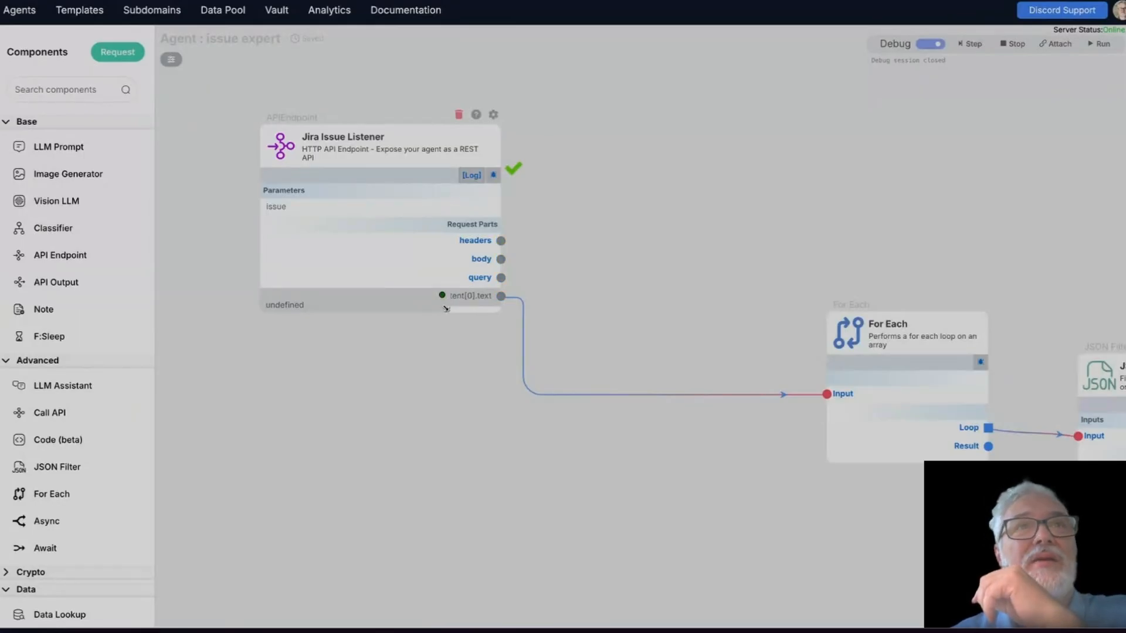
{"action": "left_click", "coordinate": [444, 301]}
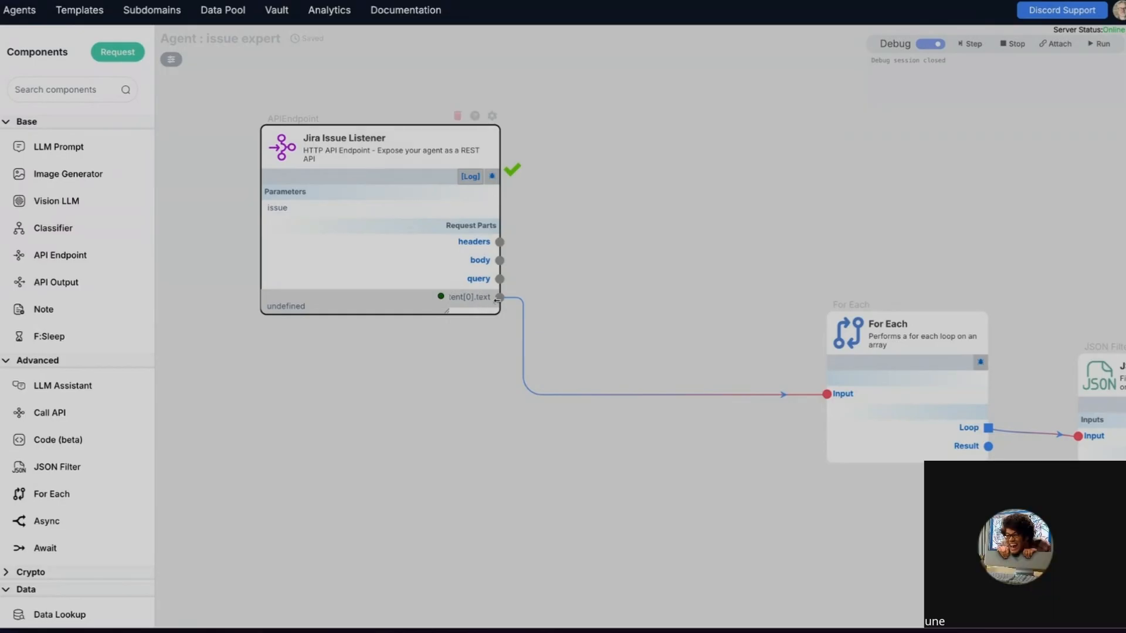
Step: Turn off debug mode and rename the Jira Issue Listener's content[0].text output to body.issue.fields.description.content[0]
{"action": "left_click", "coordinate": [923, 45]}
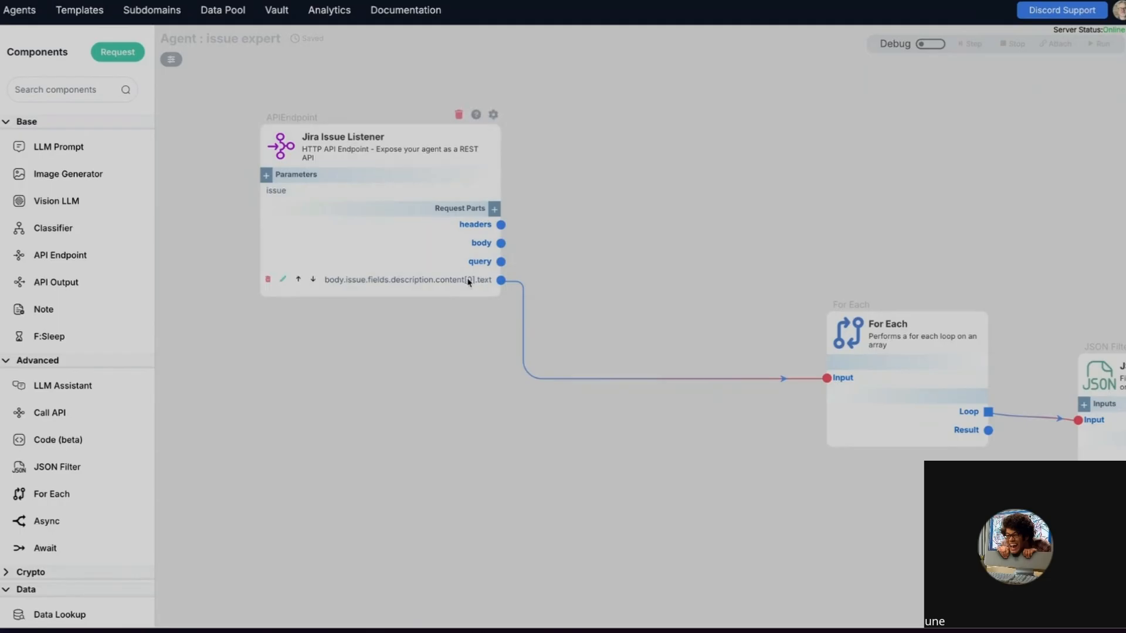
{"action": "left_click", "coordinate": [283, 280]}
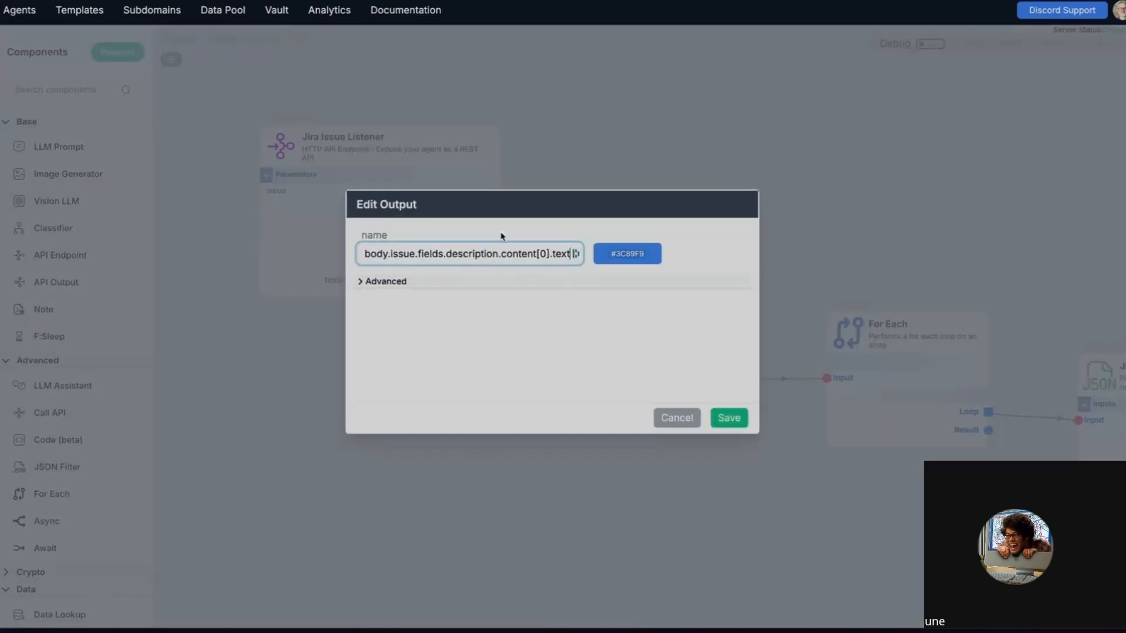
{"action": "left_click_drag", "start_coordinate": [551, 253], "coordinate": [579, 258]}
{"action": "key", "text": "BackSpace"}
{"action": "left_click", "coordinate": [729, 418]}
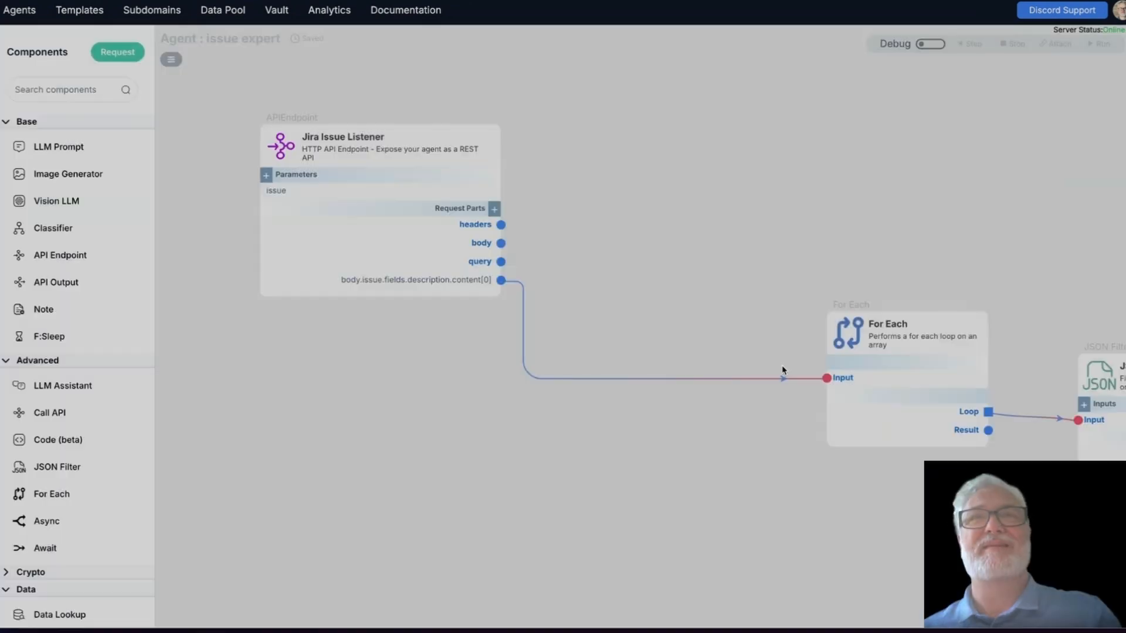
Step: Turn on debug mode, run the Jira Issue Listener and examine the object in its content[0] output, highlighting the type and content entries
{"action": "left_click", "coordinate": [930, 45]}
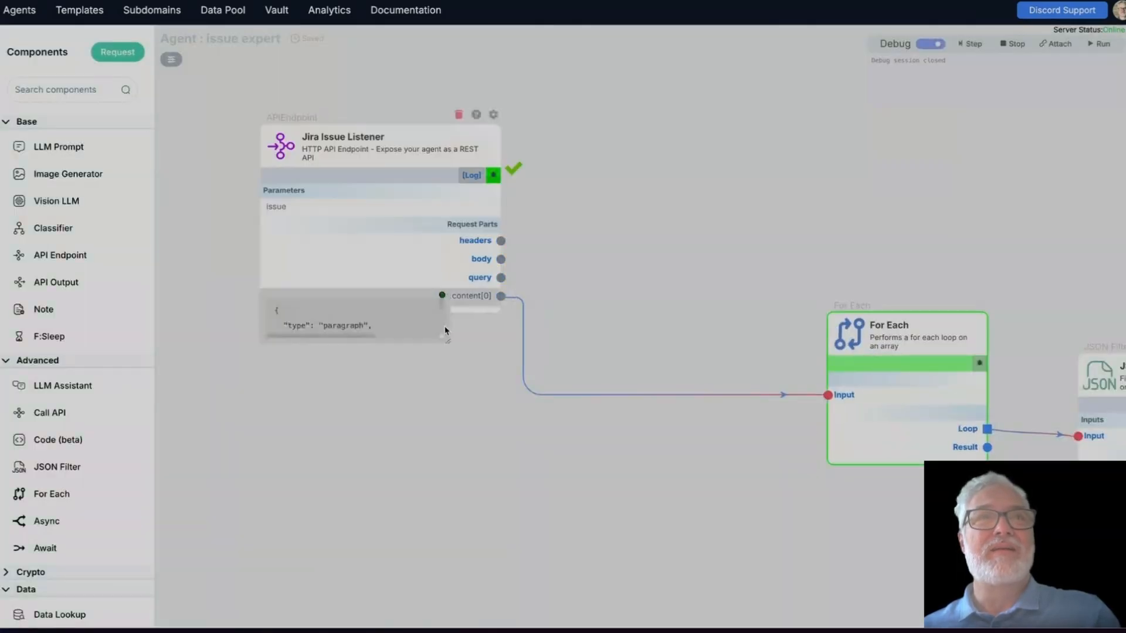
{"action": "left_click", "coordinate": [276, 325]}
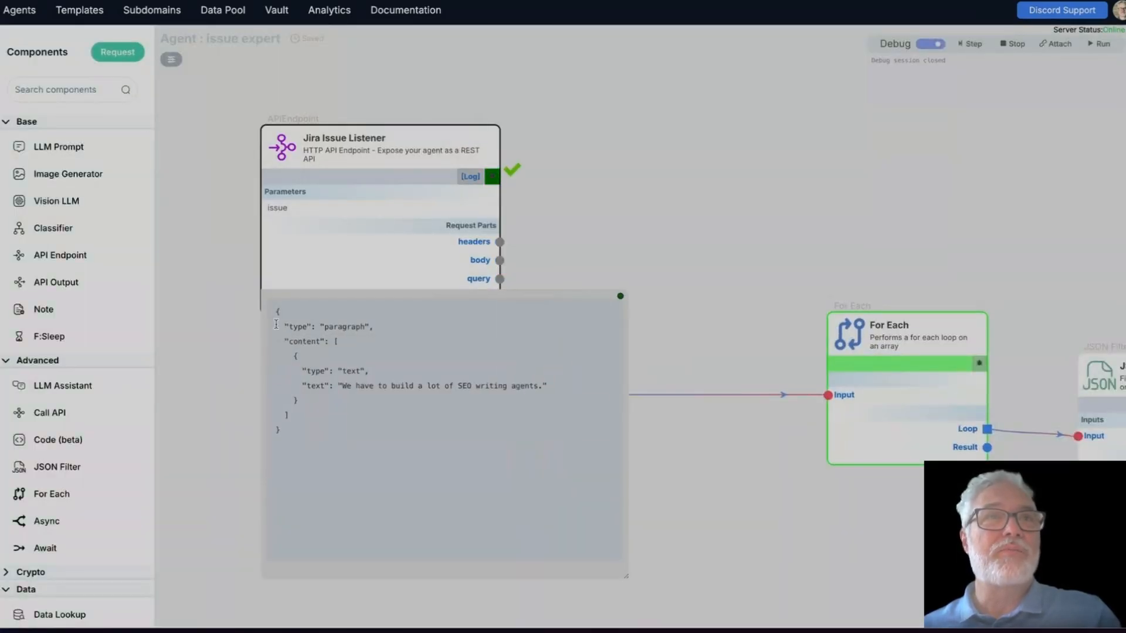
{"action": "left_click_drag", "start_coordinate": [271, 309], "coordinate": [327, 354]}
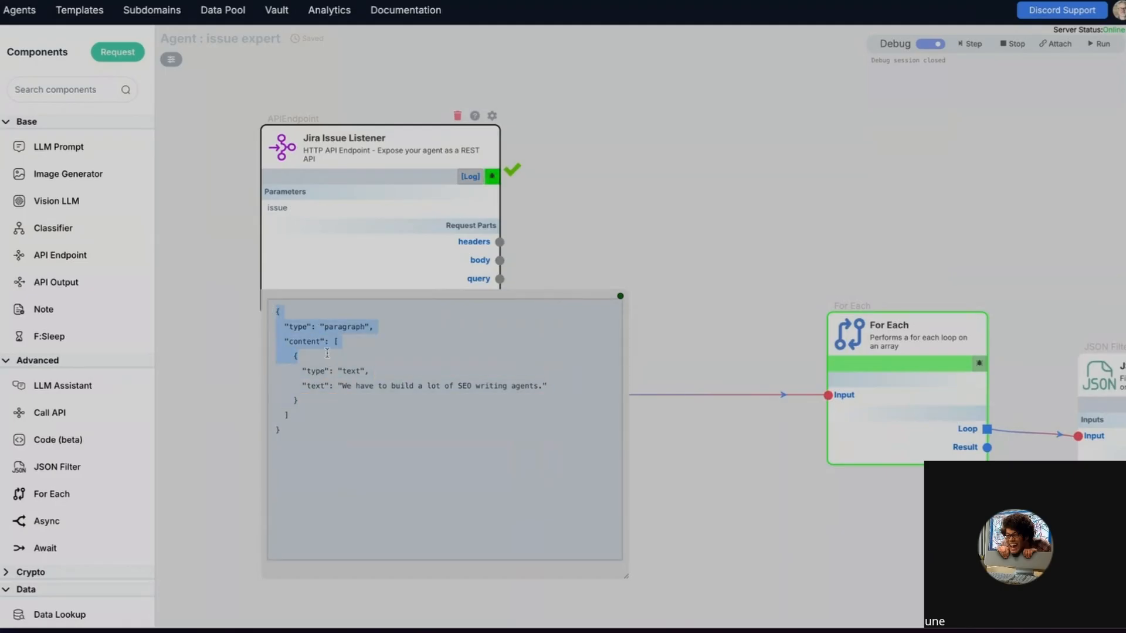
{"action": "left_click", "coordinate": [280, 316]}
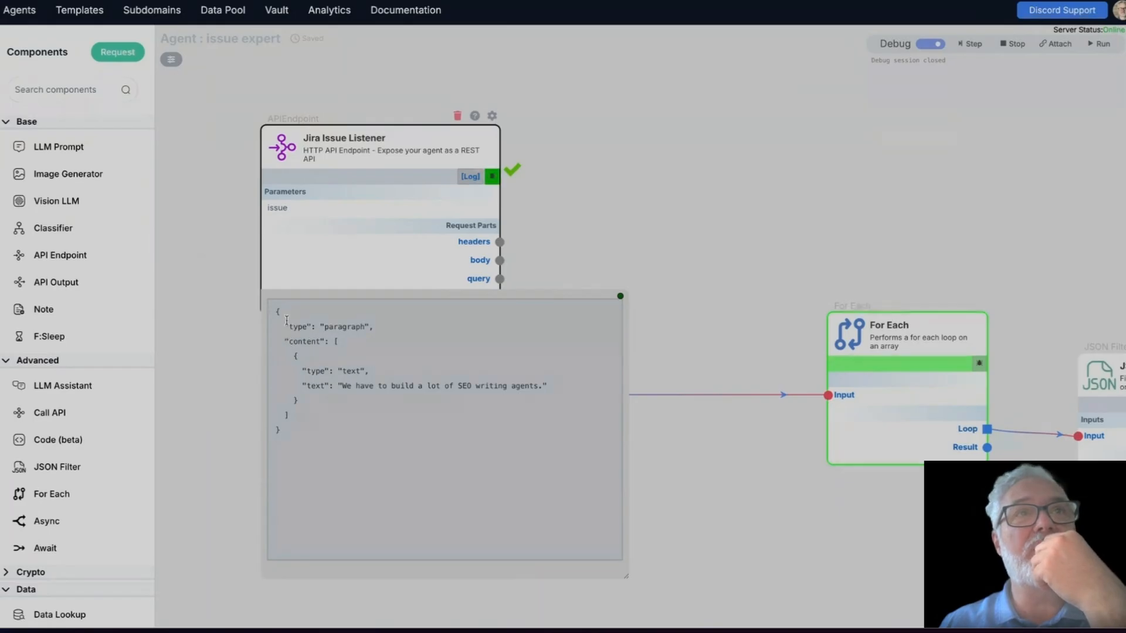
{"action": "left_click_drag", "start_coordinate": [287, 344], "coordinate": [401, 368]}
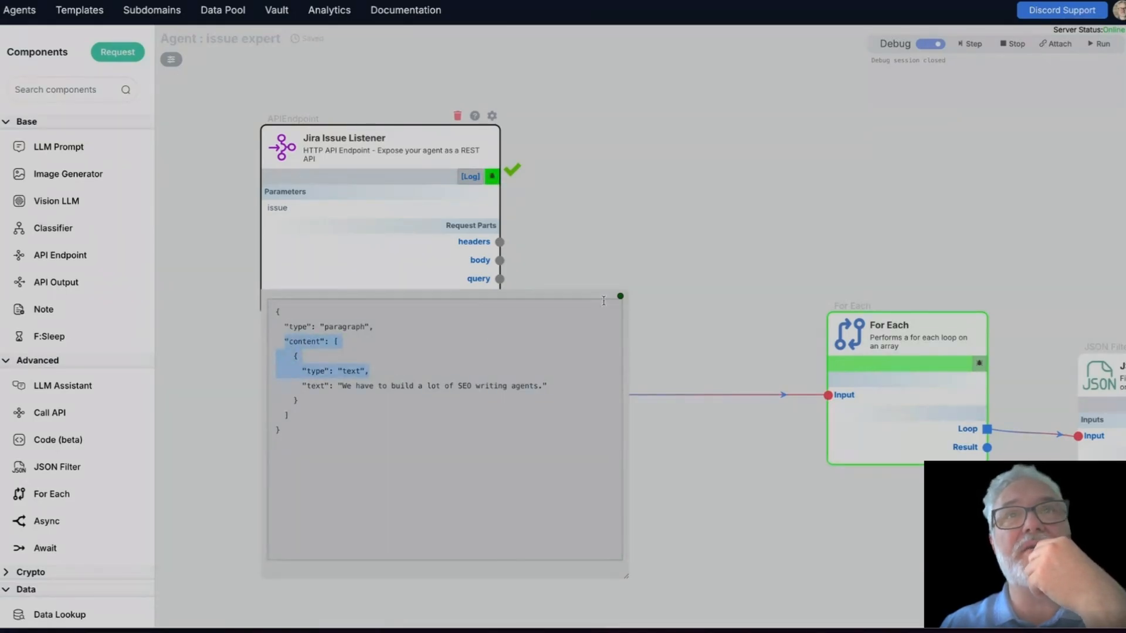
{"action": "left_click", "coordinate": [620, 296]}
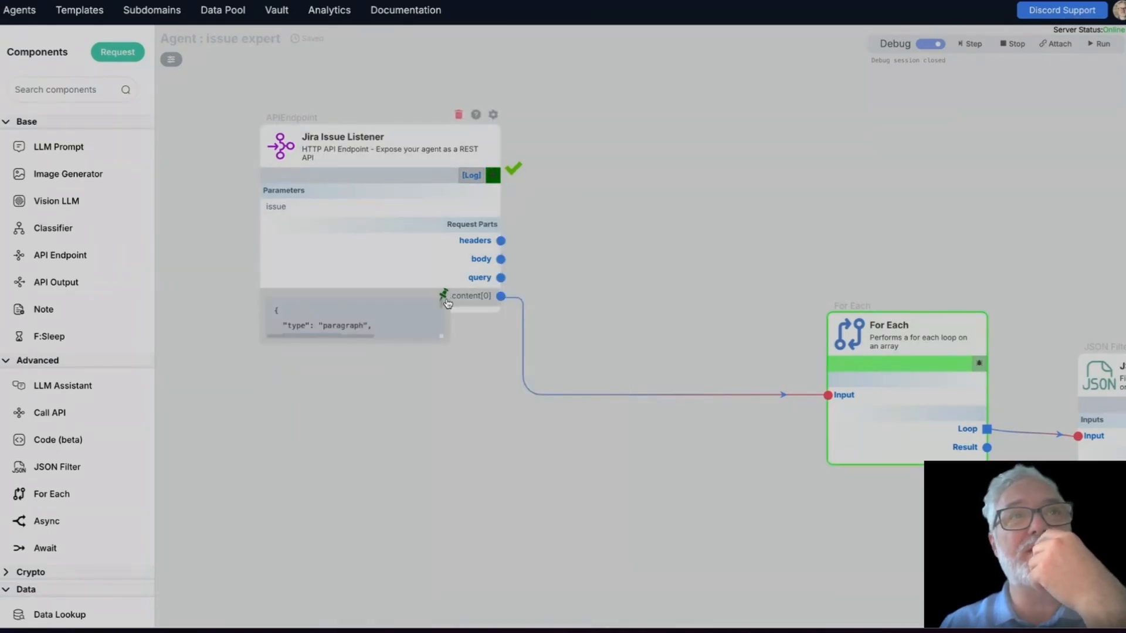
{"action": "left_click", "coordinate": [444, 294]}
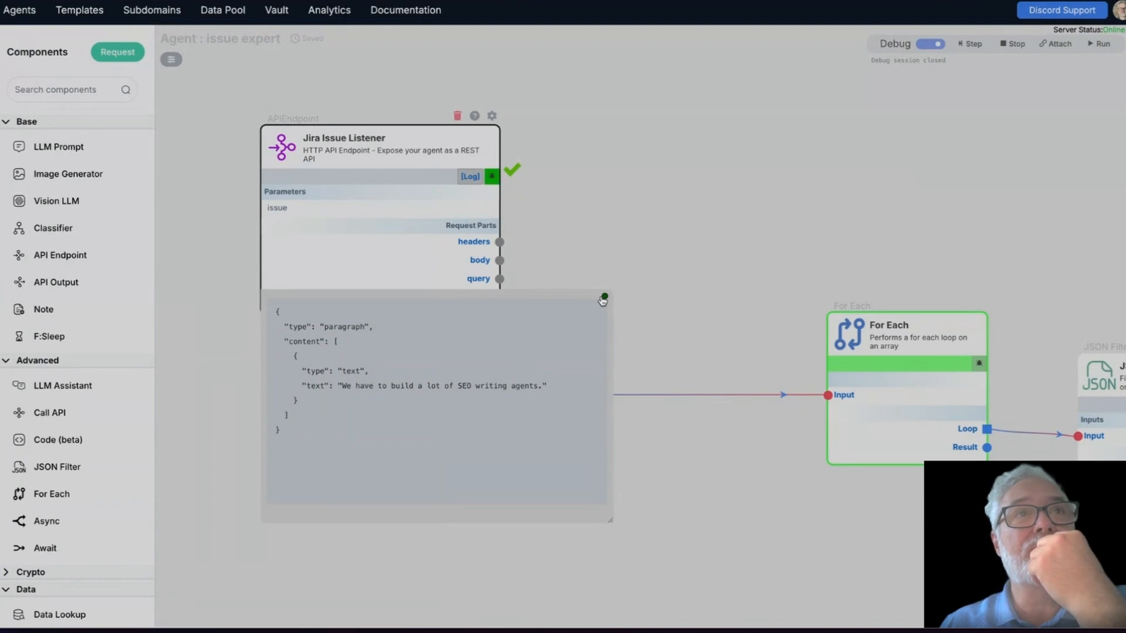
{"action": "left_click", "coordinate": [603, 297]}
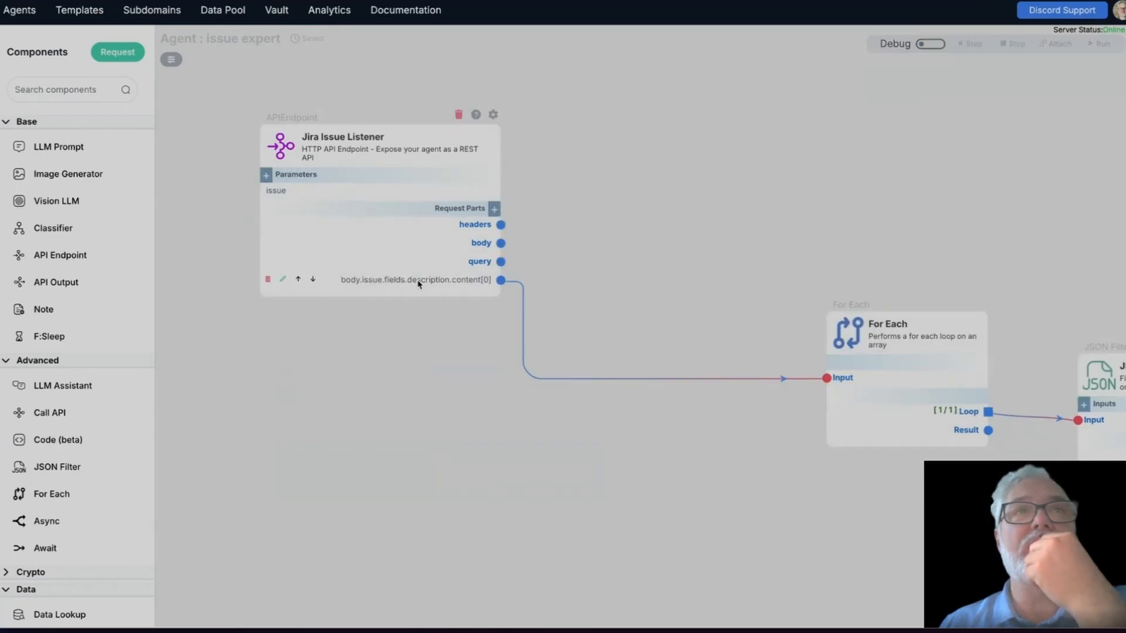
Step: With debug mode off, rename the Jira Issue Listener's content[0] output to body.issue.fields.description.content[0].content.text
{"action": "left_click", "coordinate": [290, 283]}
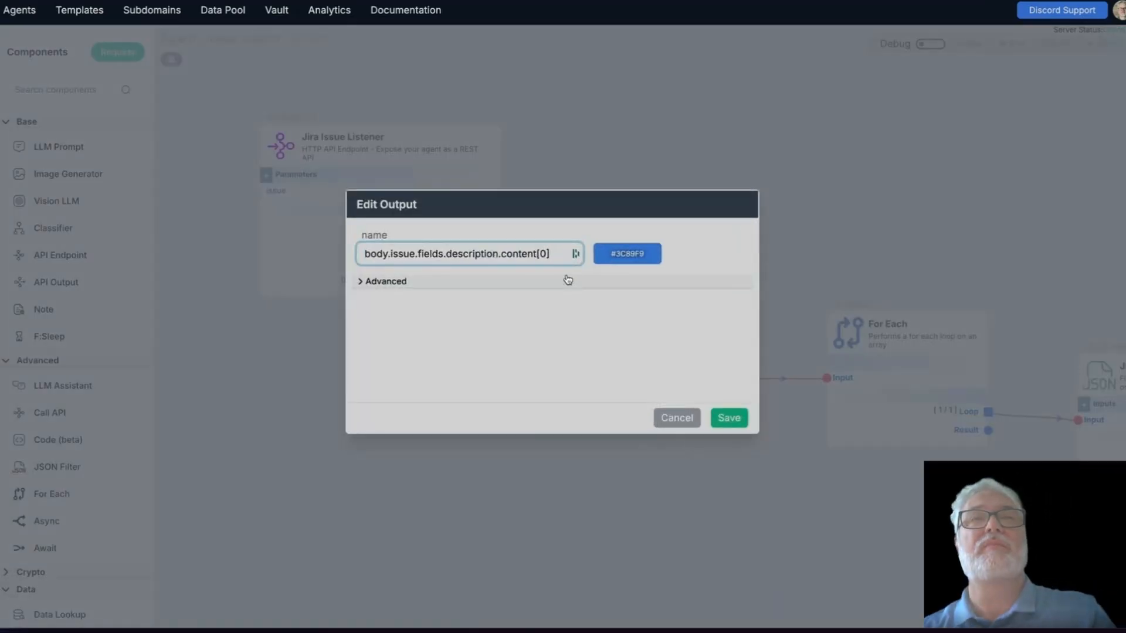
{"action": "type", "text": "onten"}
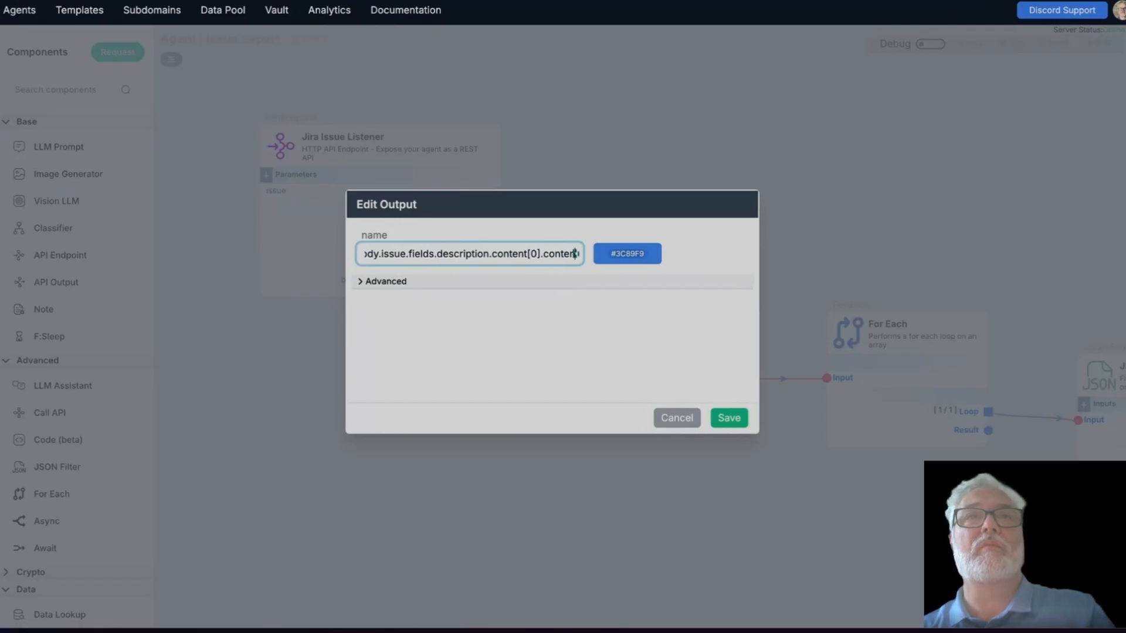
{"action": "type", "text": "t.text"}
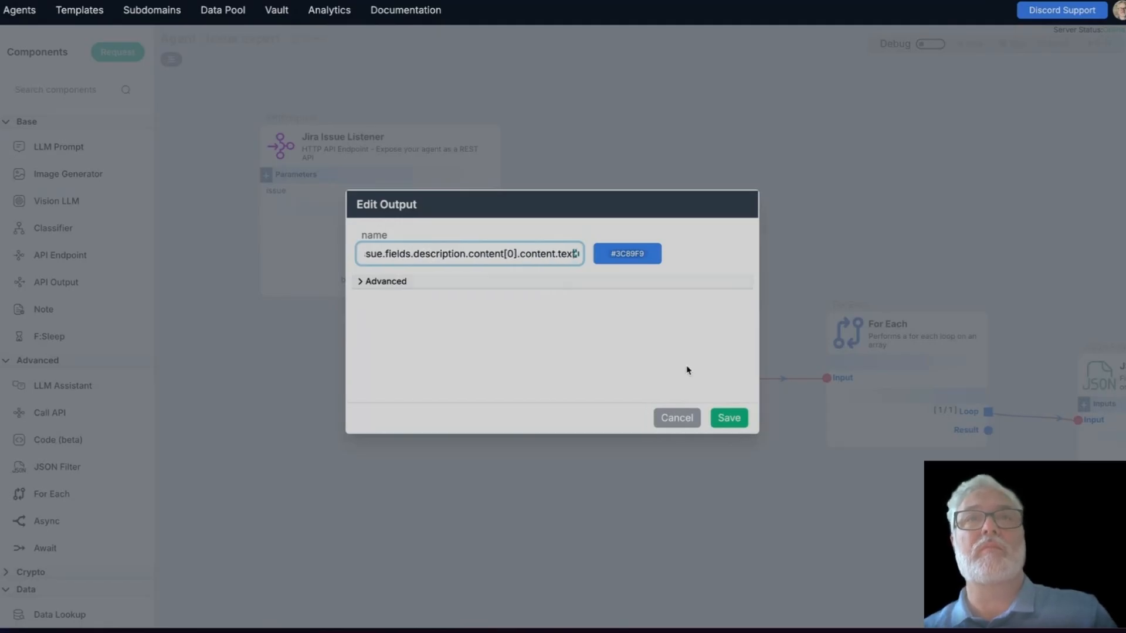
{"action": "left_click", "coordinate": [728, 417]}
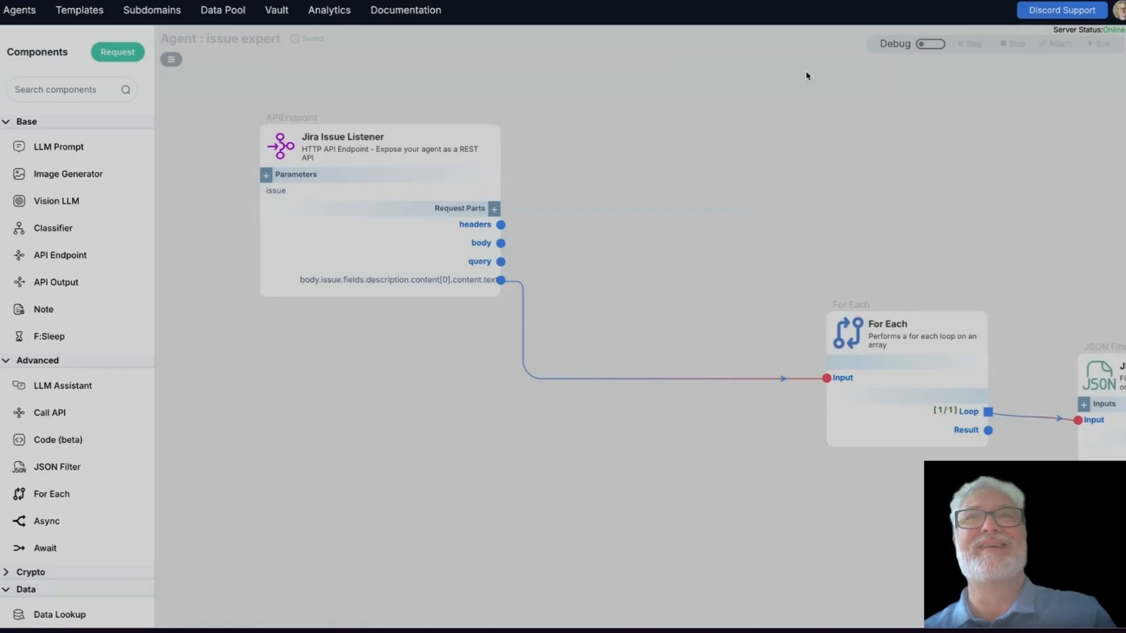
Step: Turn on debug mode, run the Jira Issue Listener with its debug input and inspect the content[0].content.text output's value
{"action": "left_click", "coordinate": [930, 44]}
{"action": "left_click", "coordinate": [494, 176]}
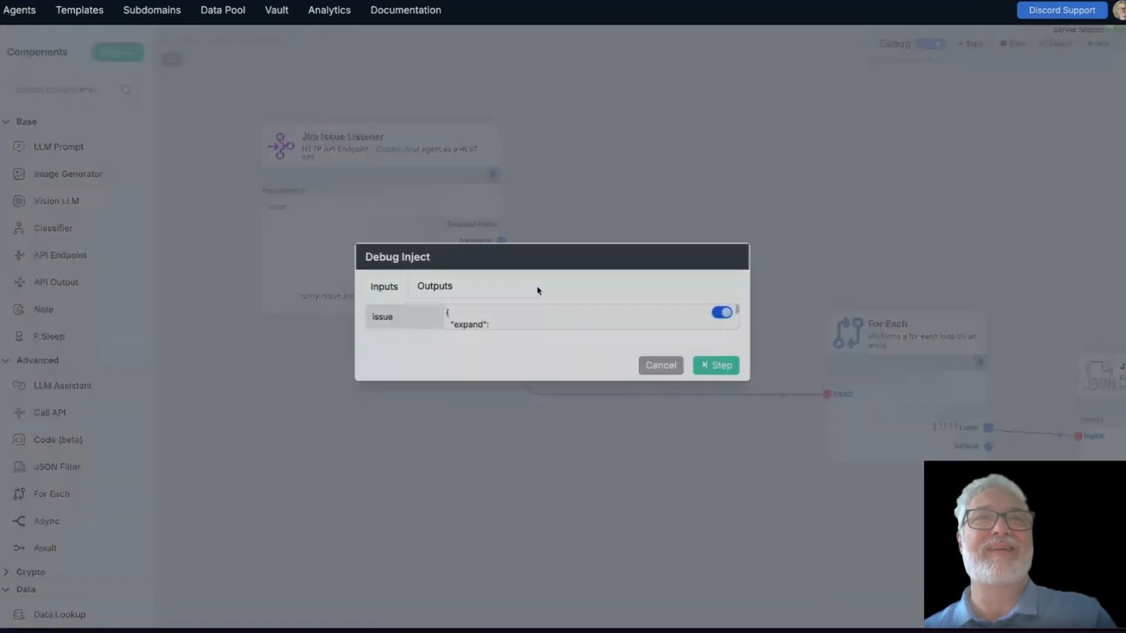
{"action": "left_click", "coordinate": [707, 371]}
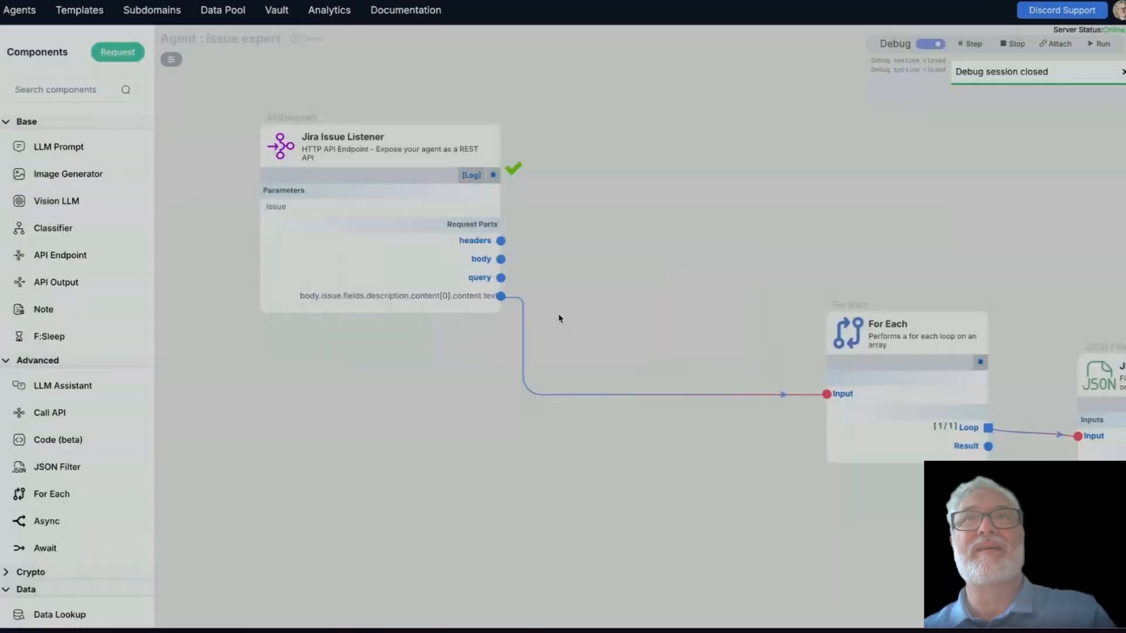
{"action": "mouse_move", "coordinate": [470, 293]}
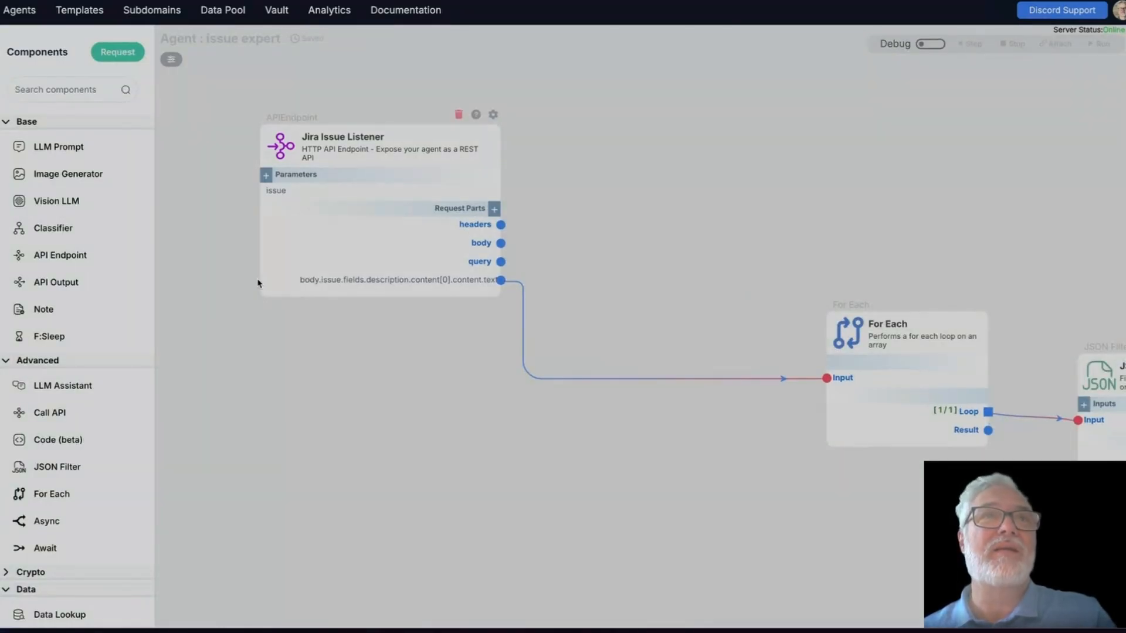
Step: Rename the Jira Issue Listener's content[0].content.text output to body.issue.fields.description.content[0] and step the agent past the For Each in debug mode
{"action": "left_click", "coordinate": [282, 279]}
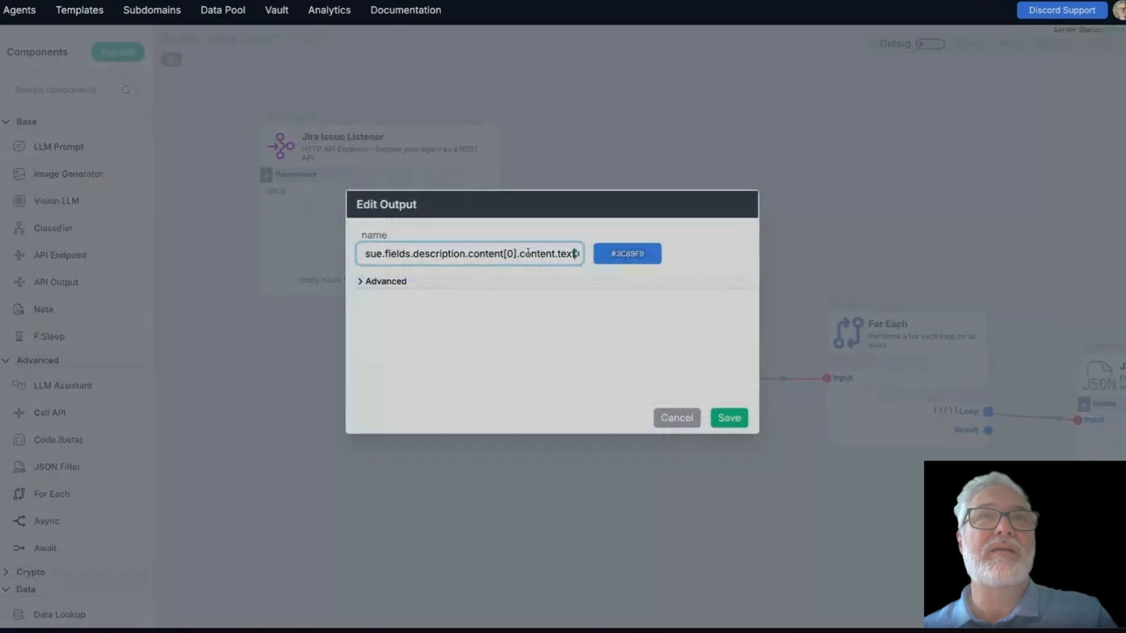
{"action": "left_click_drag", "start_coordinate": [516, 253], "coordinate": [618, 255]}
{"action": "key", "text": "BackSpace"}
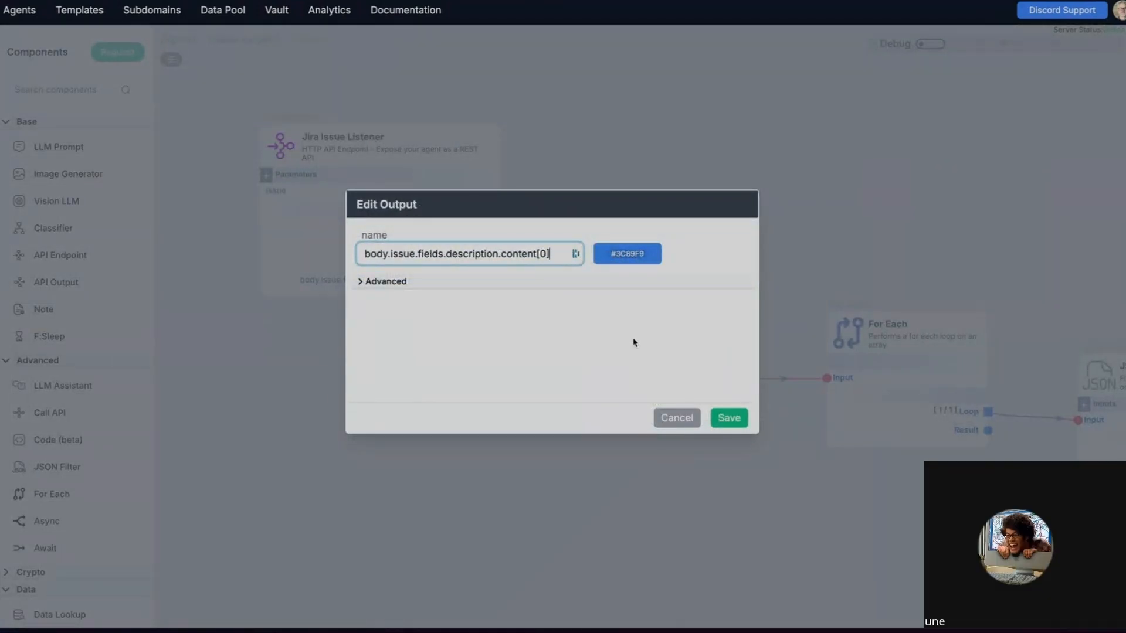
{"action": "left_click", "coordinate": [729, 418]}
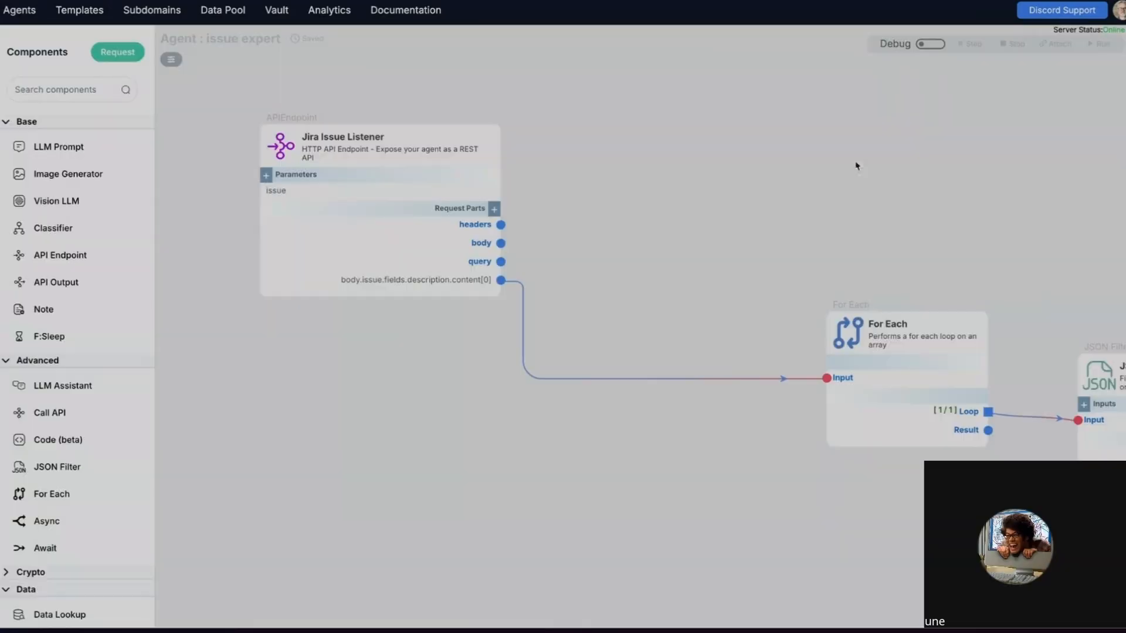
{"action": "left_click", "coordinate": [931, 44]}
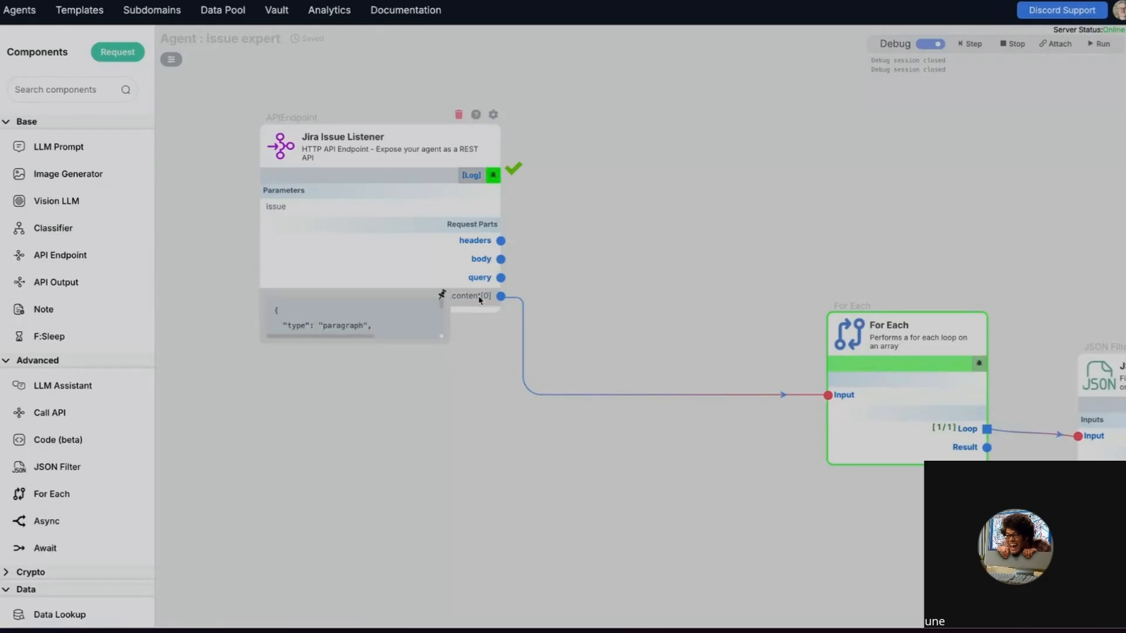
{"action": "left_click", "coordinate": [970, 44]}
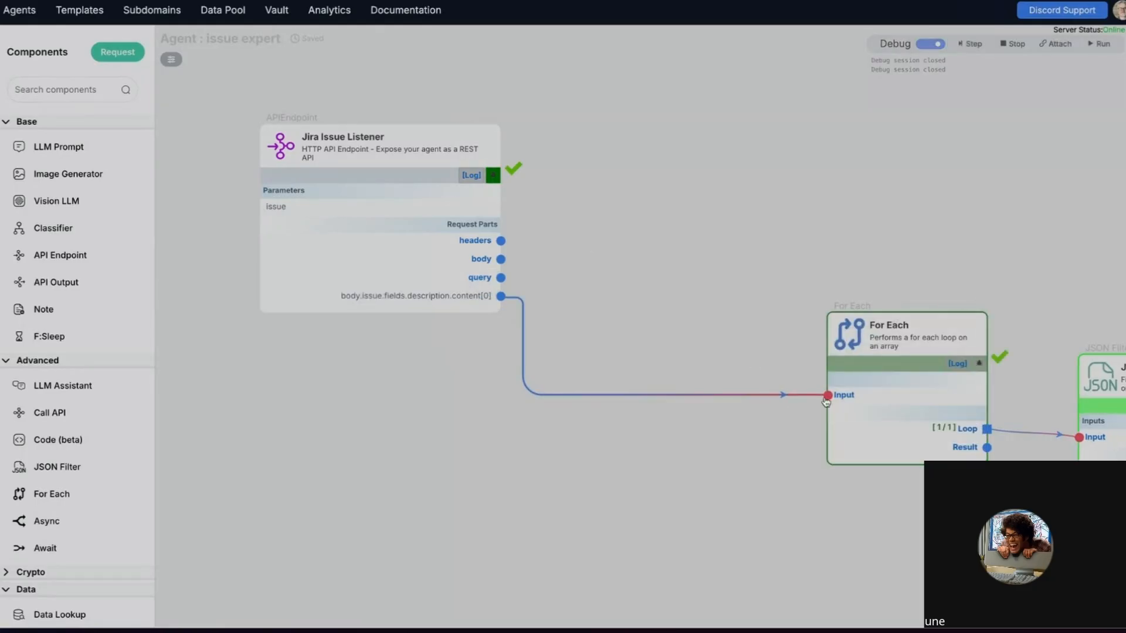
Step: Disconnect the For Each from the Jira Issue Listener and add an LLM Prompt whose Input is fed by the listener's content[0] output
{"action": "left_click_drag", "start_coordinate": [827, 396], "coordinate": [753, 184]}
{"action": "left_click_drag", "start_coordinate": [58, 146], "coordinate": [618, 454]}
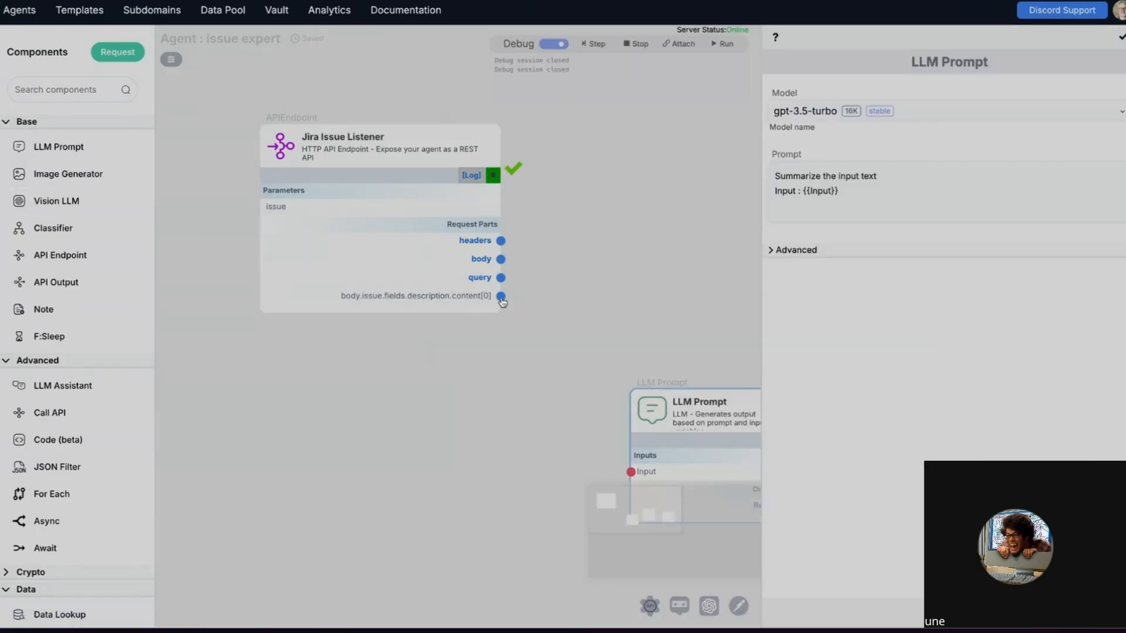
{"action": "left_click_drag", "start_coordinate": [500, 296], "coordinate": [630, 472]}
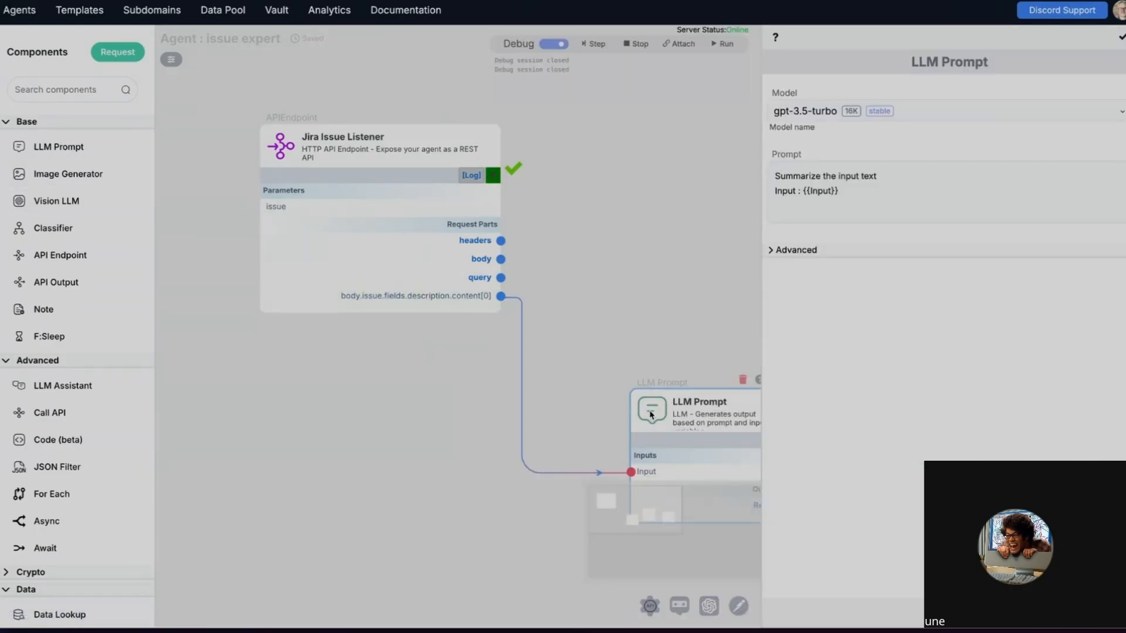
{"action": "left_click_drag", "start_coordinate": [650, 414], "coordinate": [611, 265]}
Step: Set the LLM Prompt's model to Echo and close its settings
{"action": "left_click", "coordinate": [984, 110]}
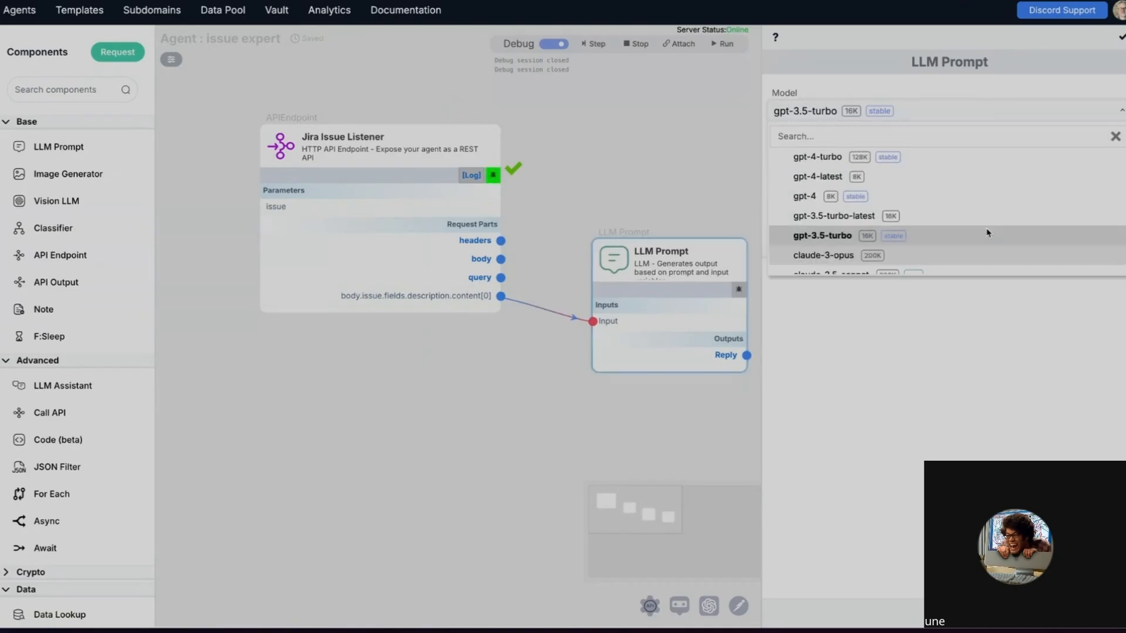
{"action": "scroll", "coordinate": [988, 240], "scroll_direction": "up", "scroll_amount": 3}
{"action": "left_click", "coordinate": [963, 159]}
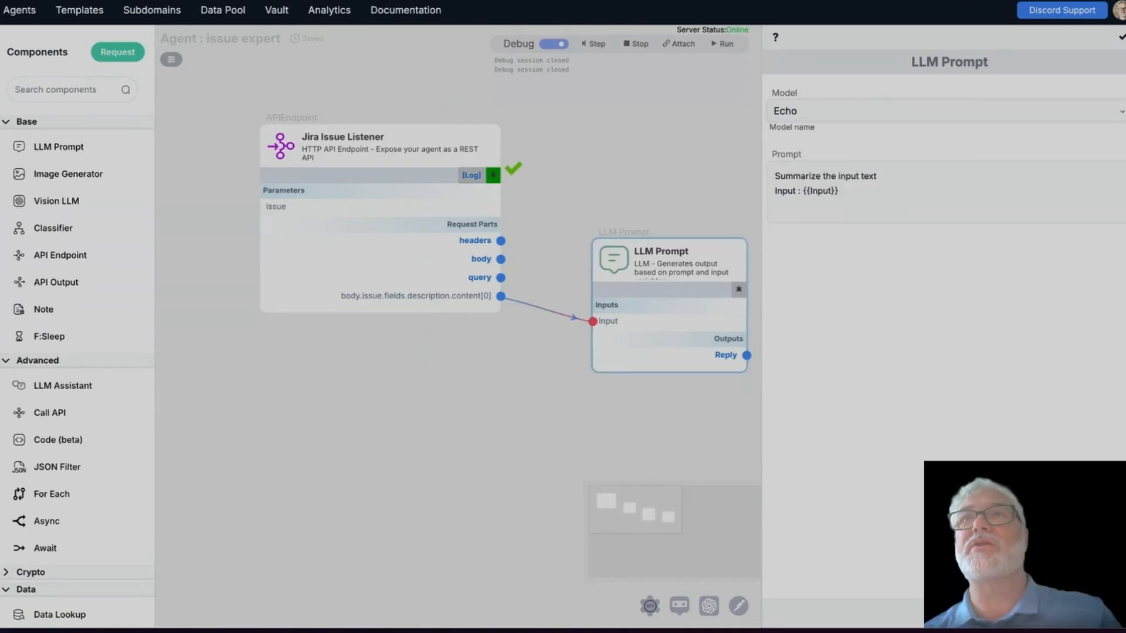
{"action": "left_click", "coordinate": [649, 375]}
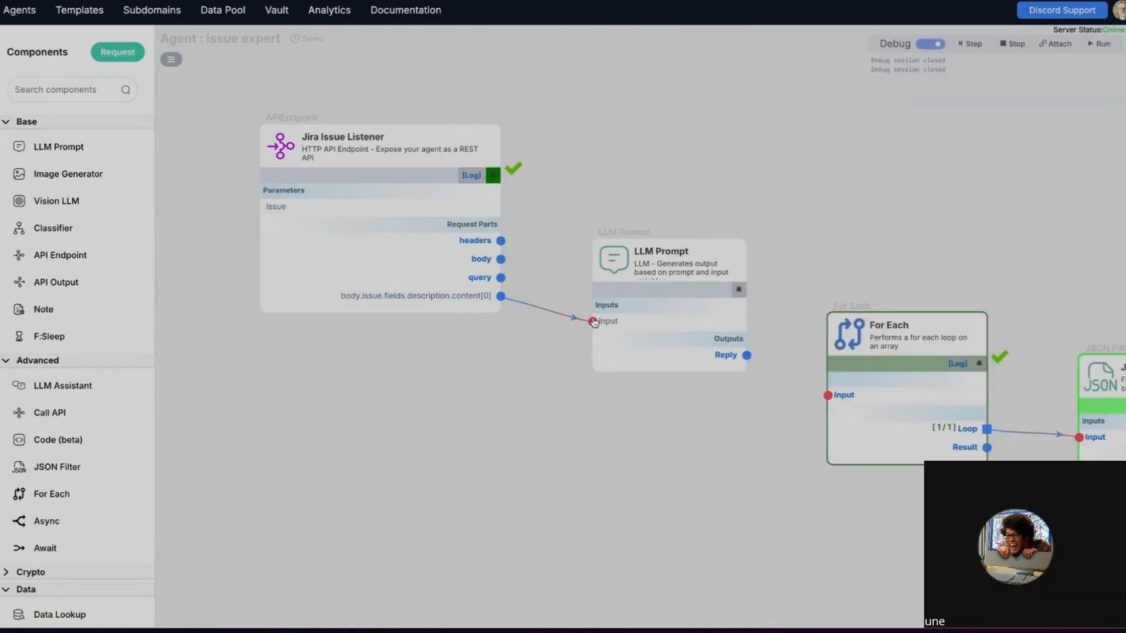
Step: Rearrange the canvas by moving the For Each farther away and spacing the LLM Prompt out from the Jira Issue Listener
{"action": "left_click_drag", "start_coordinate": [651, 252], "coordinate": [666, 252]}
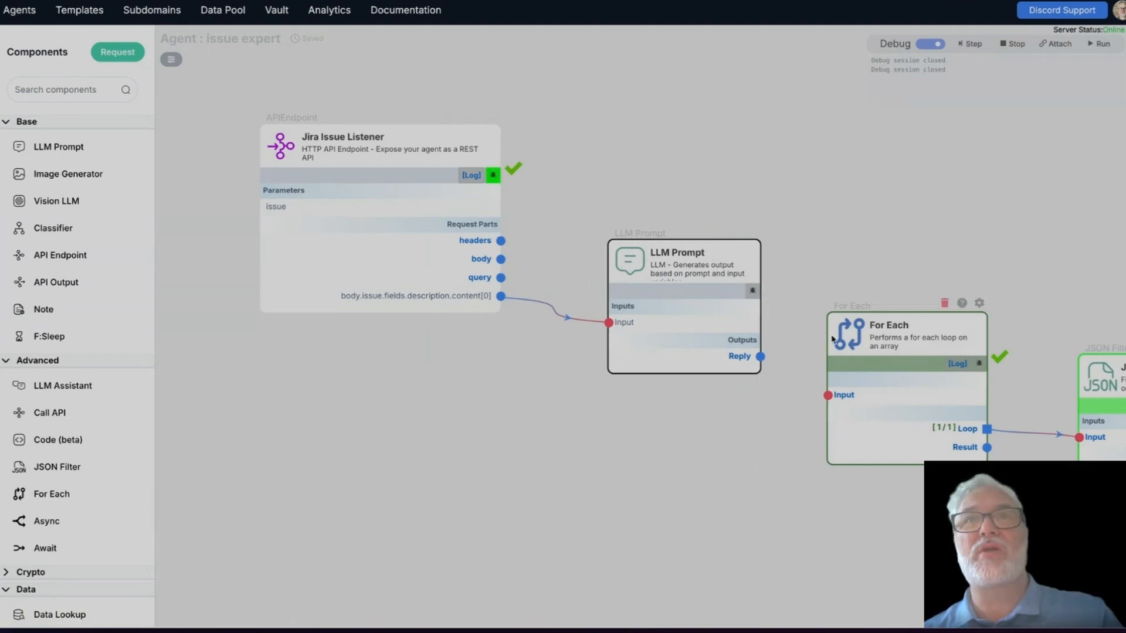
{"action": "left_click_drag", "start_coordinate": [900, 336], "coordinate": [992, 214]}
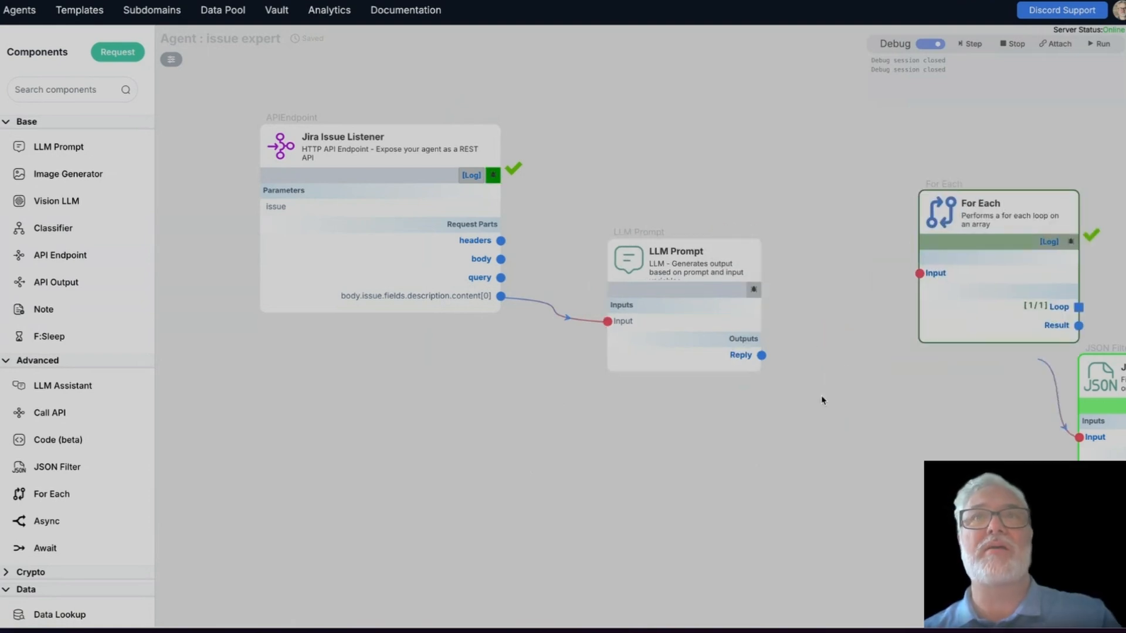
{"action": "left_click_drag", "start_coordinate": [798, 408], "coordinate": [798, 415]}
{"action": "left_click_drag", "start_coordinate": [630, 267], "coordinate": [673, 304]}
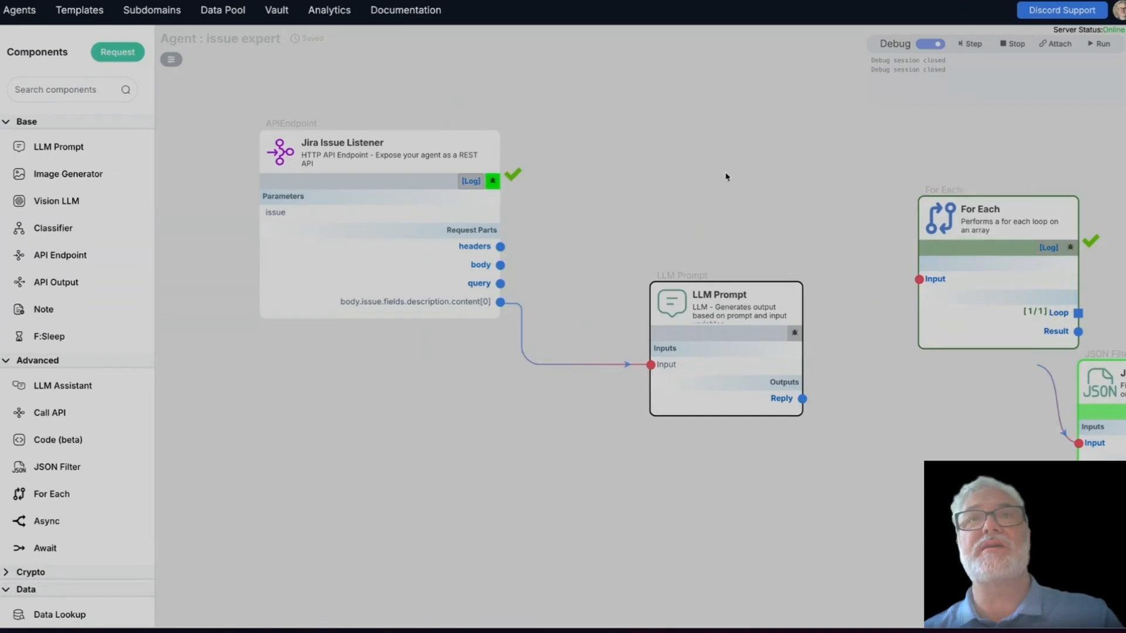
Step: Run the Jira Issue Listener and LLM Prompt in debug mode and examine the full JSON received by the LLM Prompt's Input
{"action": "mouse_move", "coordinate": [456, 263]}
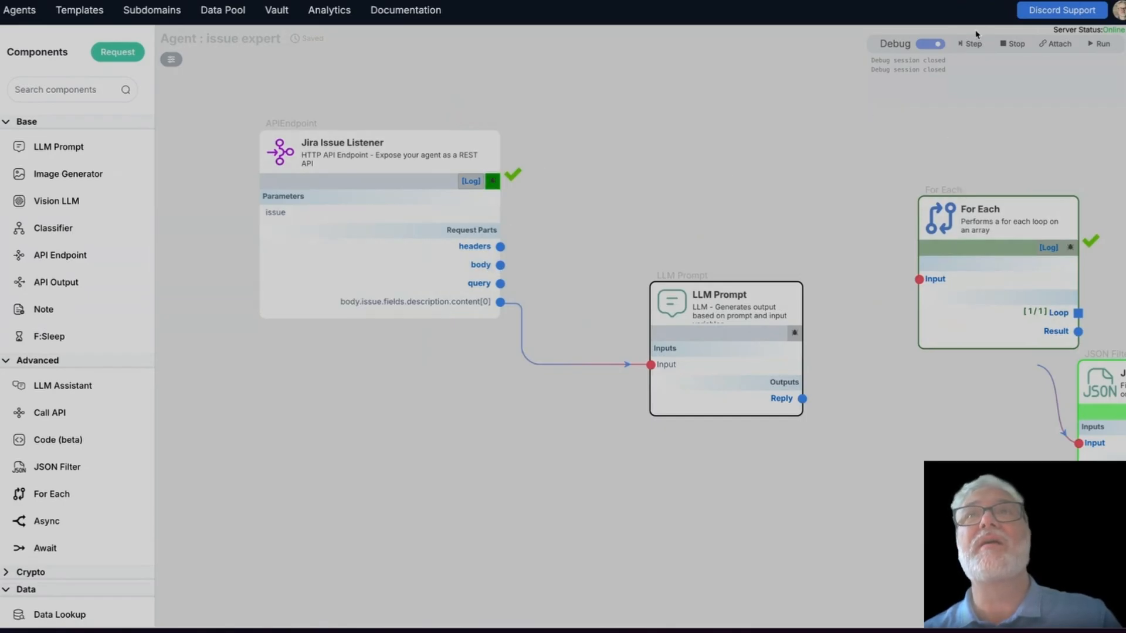
{"action": "left_click", "coordinate": [492, 180]}
{"action": "left_click", "coordinate": [718, 366]}
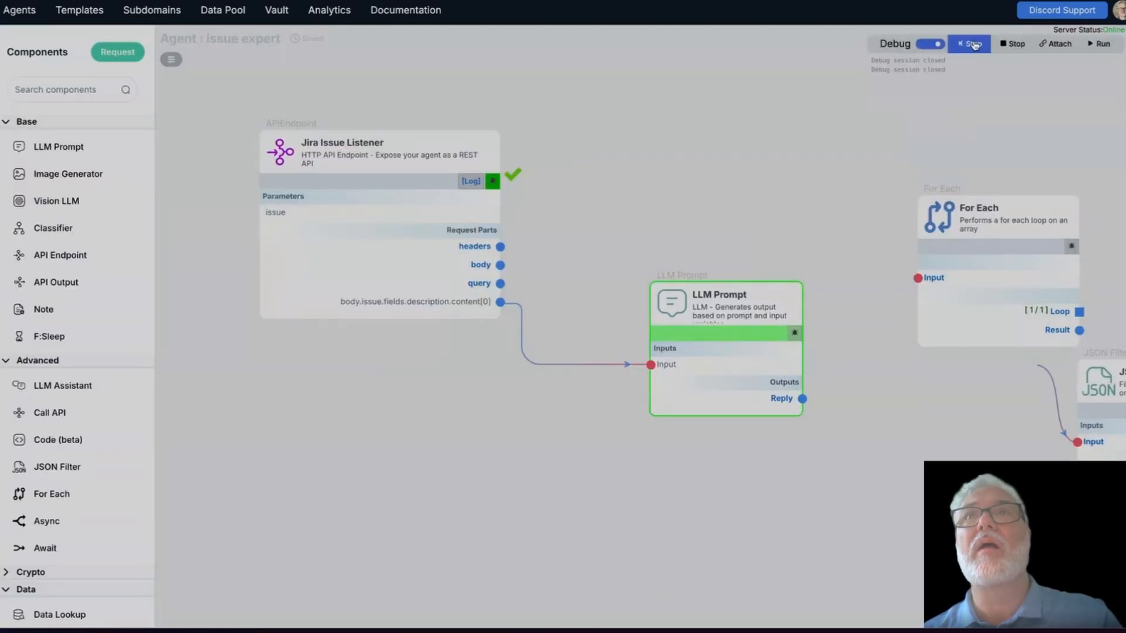
{"action": "mouse_move", "coordinate": [667, 366]}
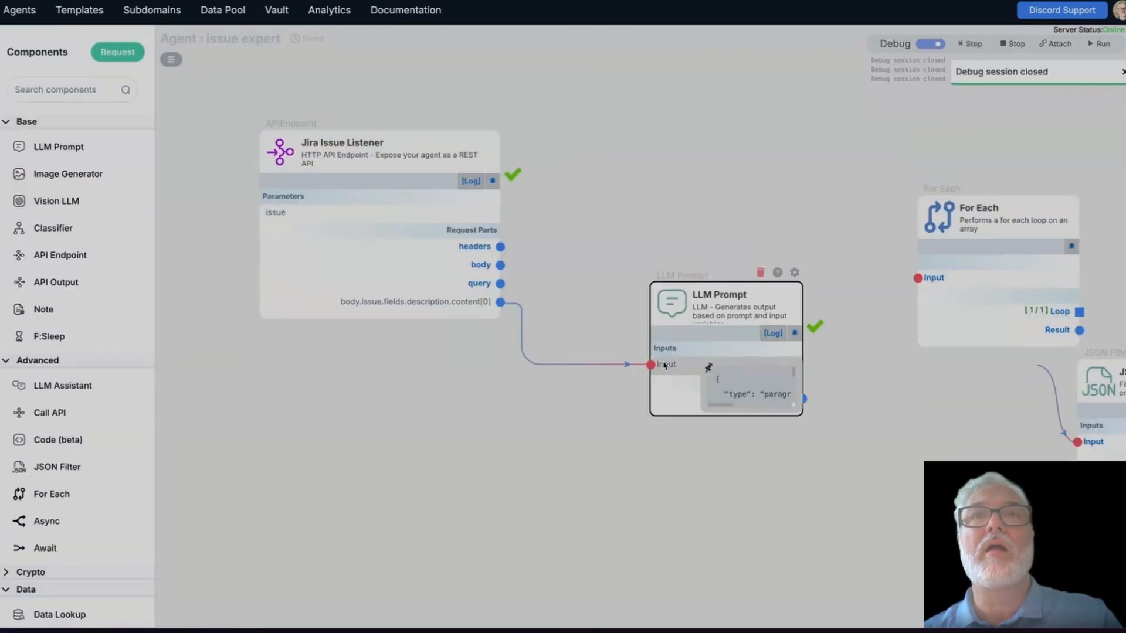
{"action": "left_click", "coordinate": [708, 365]}
{"action": "mouse_move", "coordinate": [701, 409]}
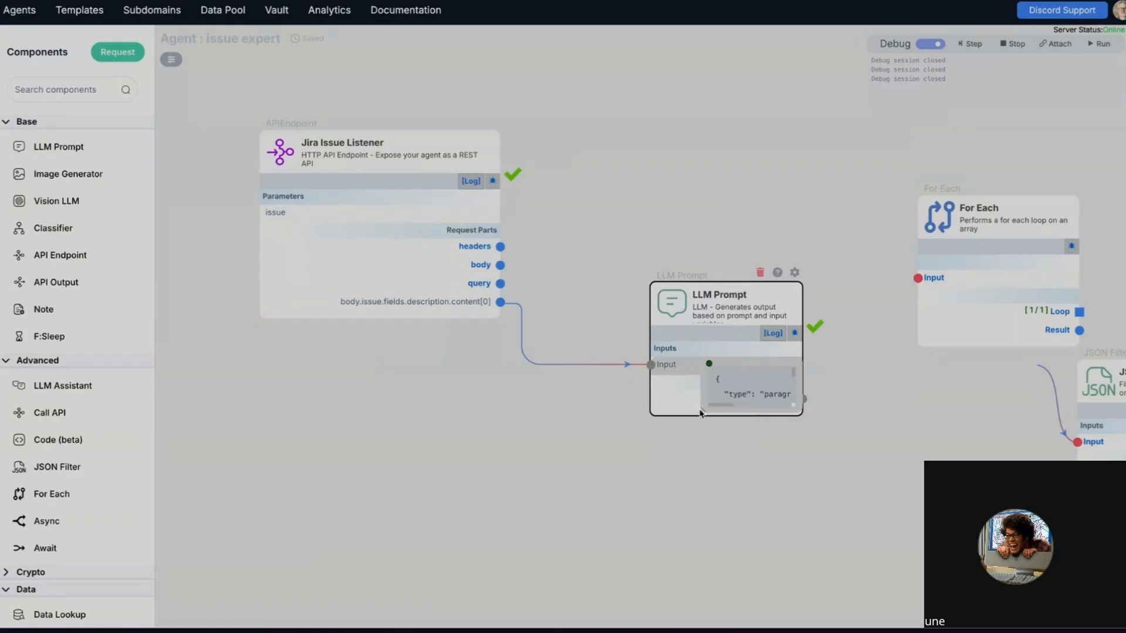
{"action": "left_click_drag", "start_coordinate": [701, 410], "coordinate": [369, 560]}
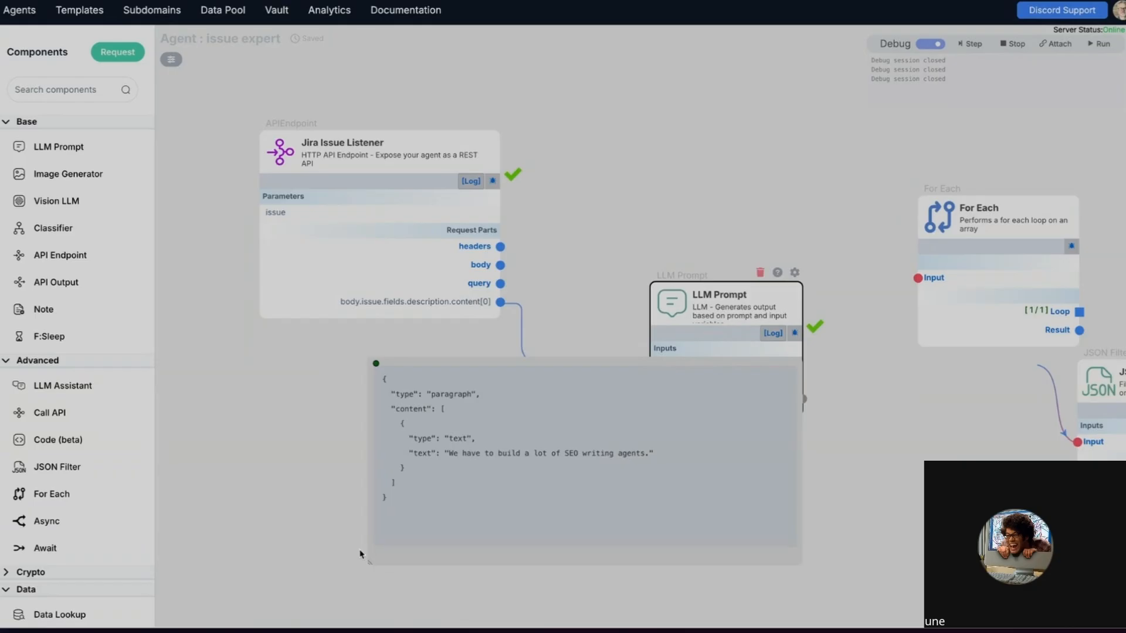
{"action": "left_click_drag", "start_coordinate": [388, 393], "coordinate": [490, 498]}
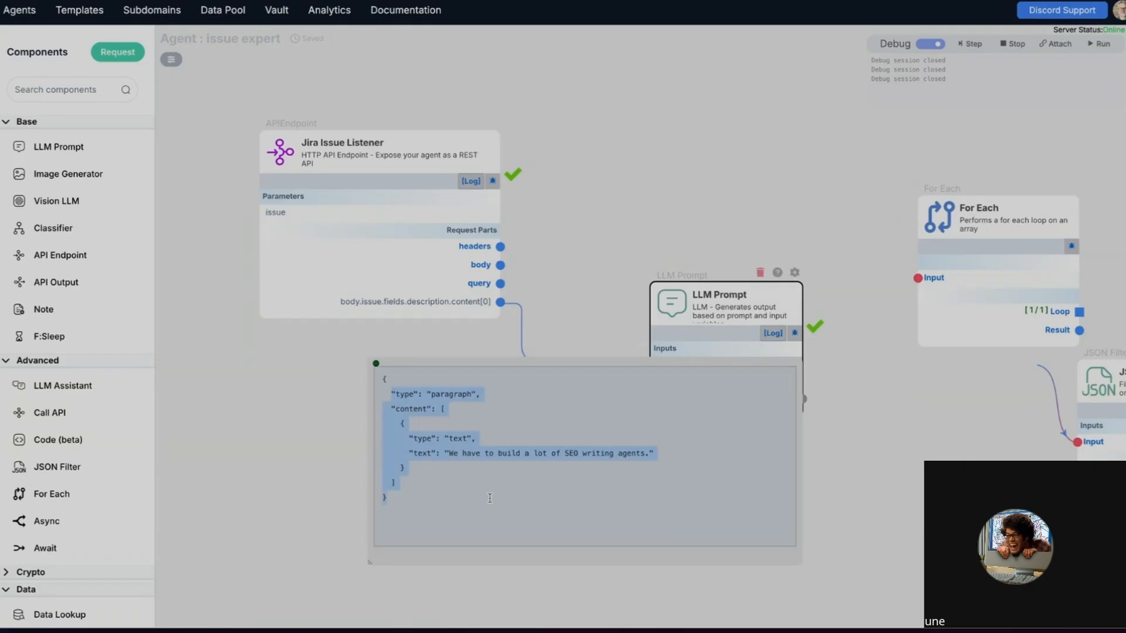
{"action": "left_click", "coordinate": [492, 506]}
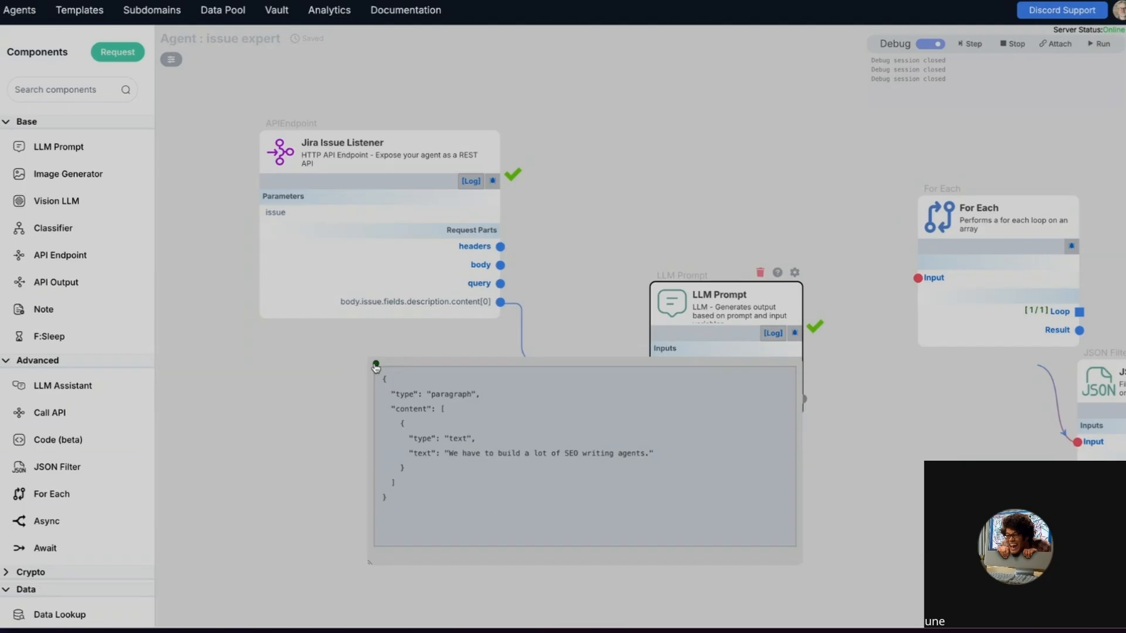
{"action": "left_click", "coordinate": [376, 366]}
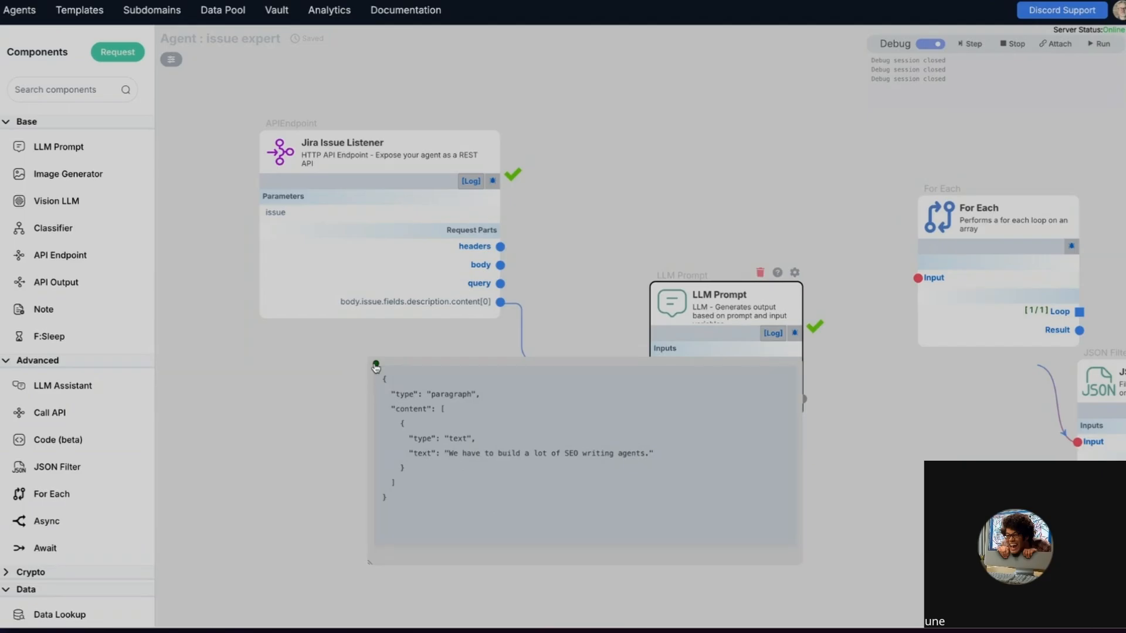
{"action": "left_click", "coordinate": [376, 366]}
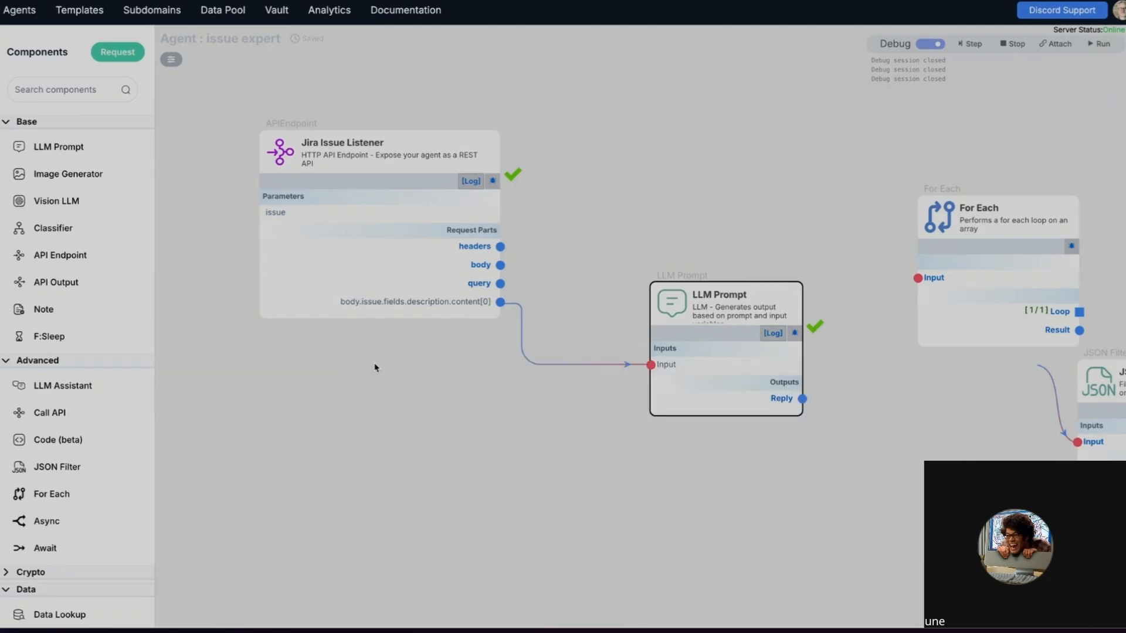
Step: Inspect the LLM Prompt's Reply output in an enlarged debug view and close it
{"action": "mouse_move", "coordinate": [775, 408]}
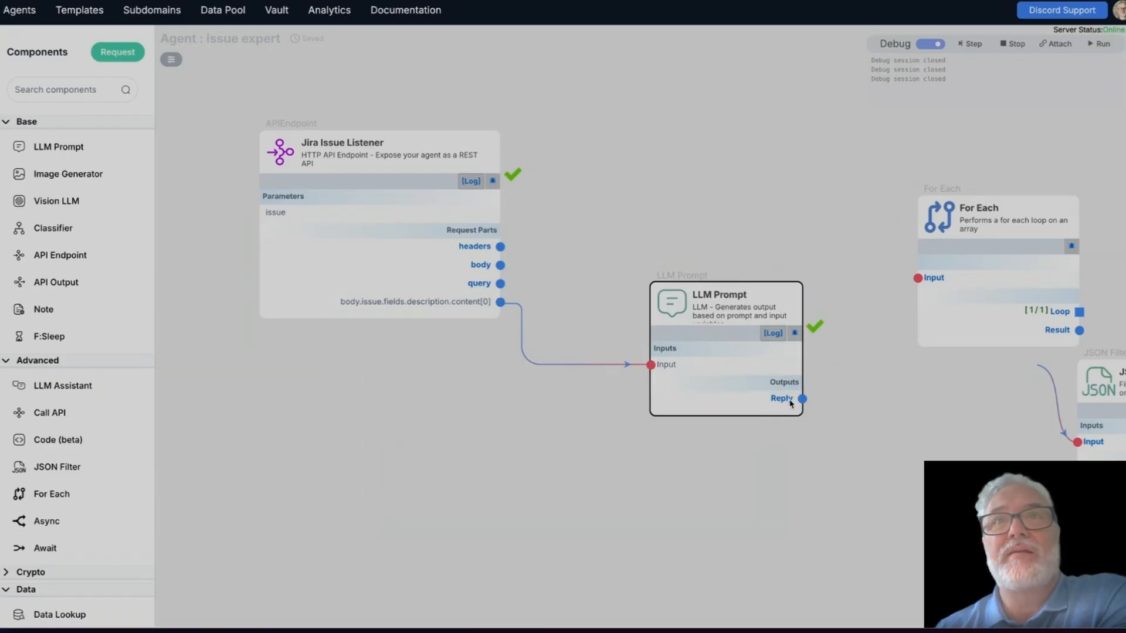
{"action": "left_click", "coordinate": [744, 398]}
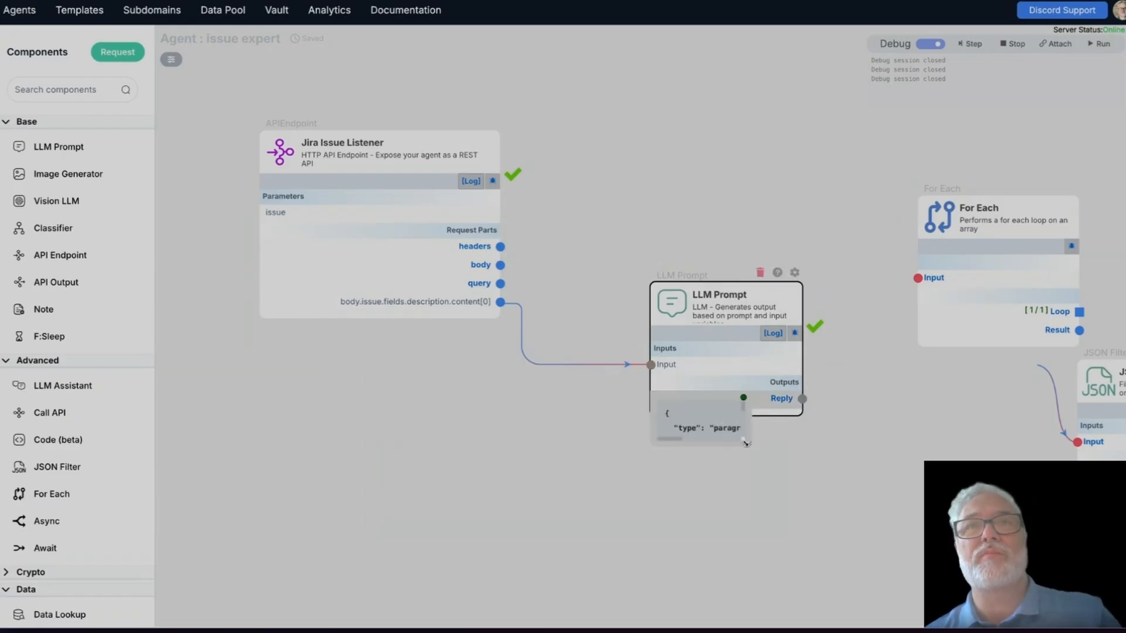
{"action": "left_click_drag", "start_coordinate": [743, 441], "coordinate": [941, 578]}
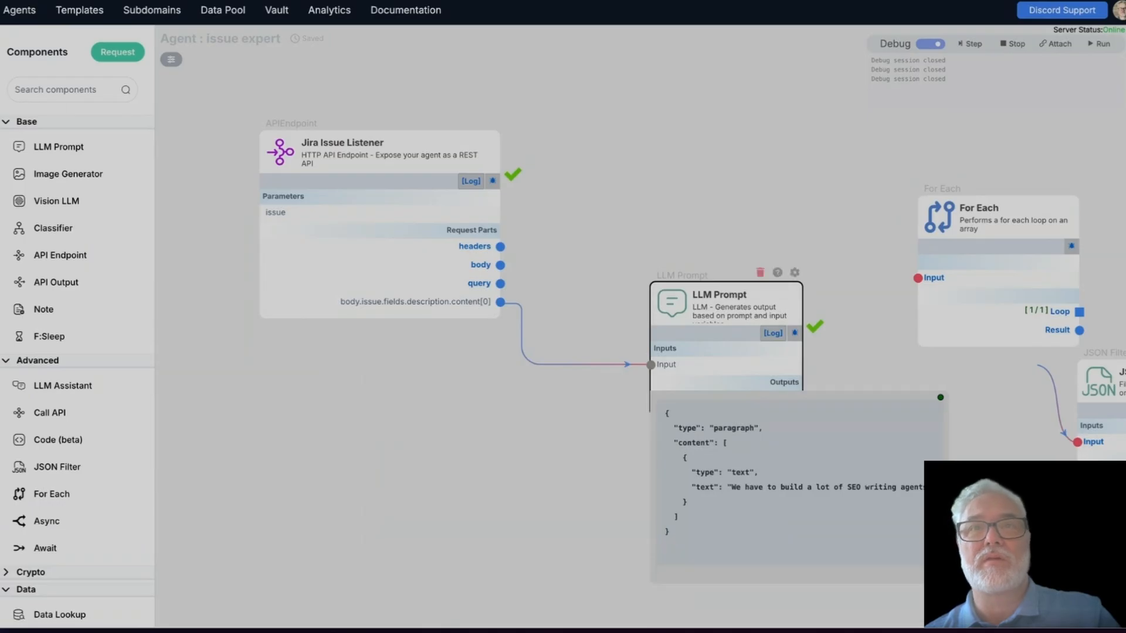
{"action": "left_click", "coordinate": [940, 397]}
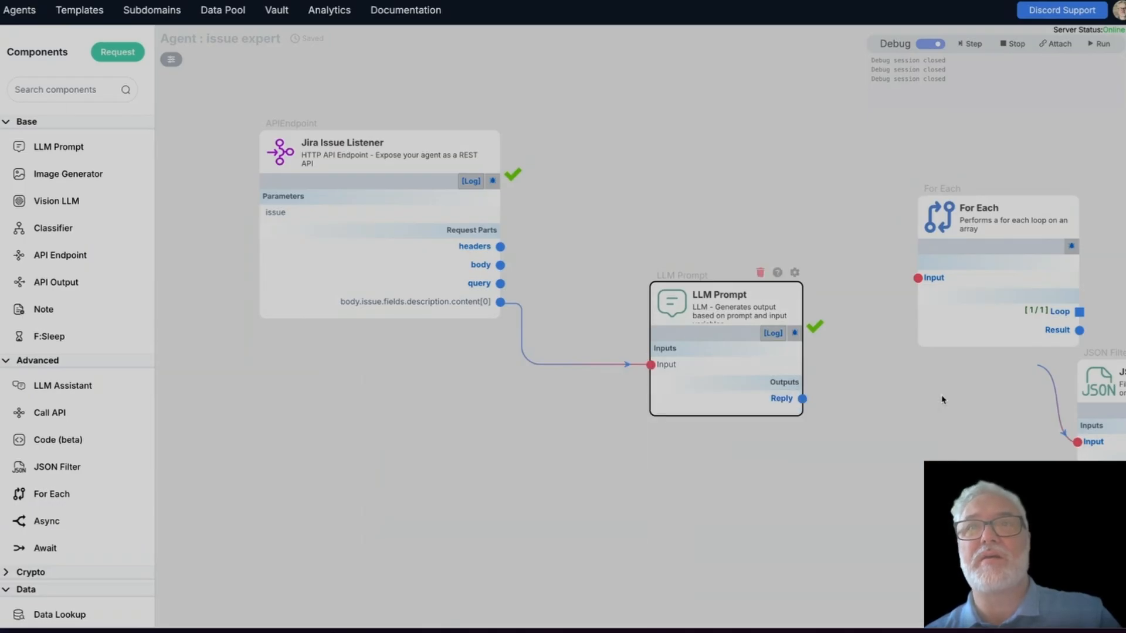
Step: Move the LLM Prompt closer to the Jira Issue Listener and turn off debug mode
{"action": "left_click_drag", "start_coordinate": [677, 302], "coordinate": [616, 270]}
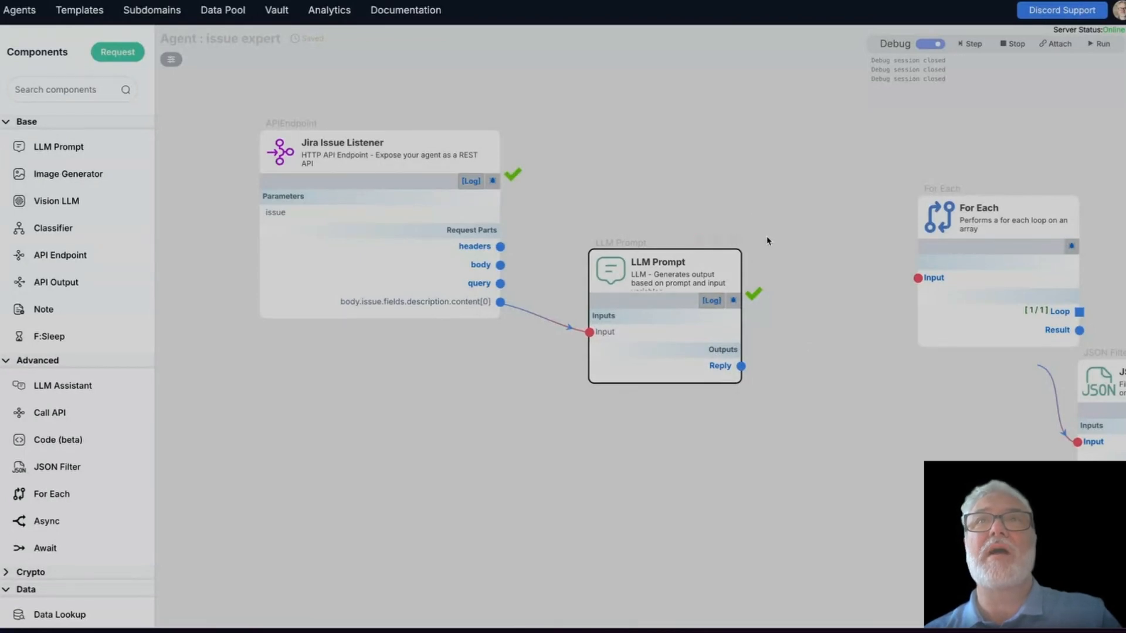
{"action": "left_click", "coordinate": [930, 44]}
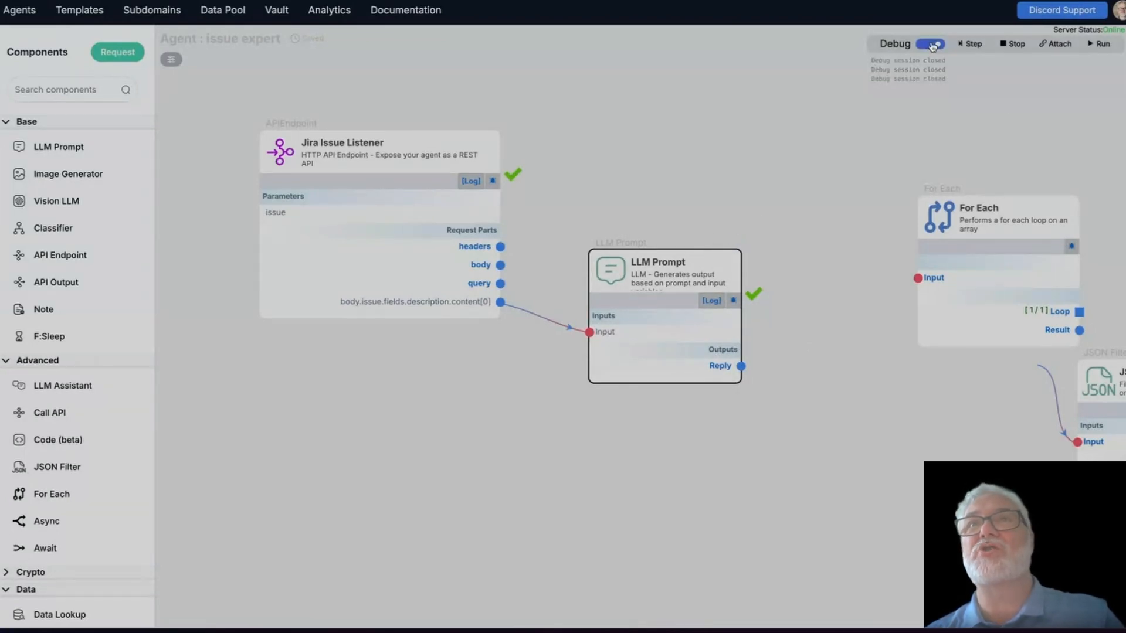
Step: Review the model choices in the LLM Prompt's settings, leaving Echo selected, and close the settings
{"action": "left_click", "coordinate": [735, 239]}
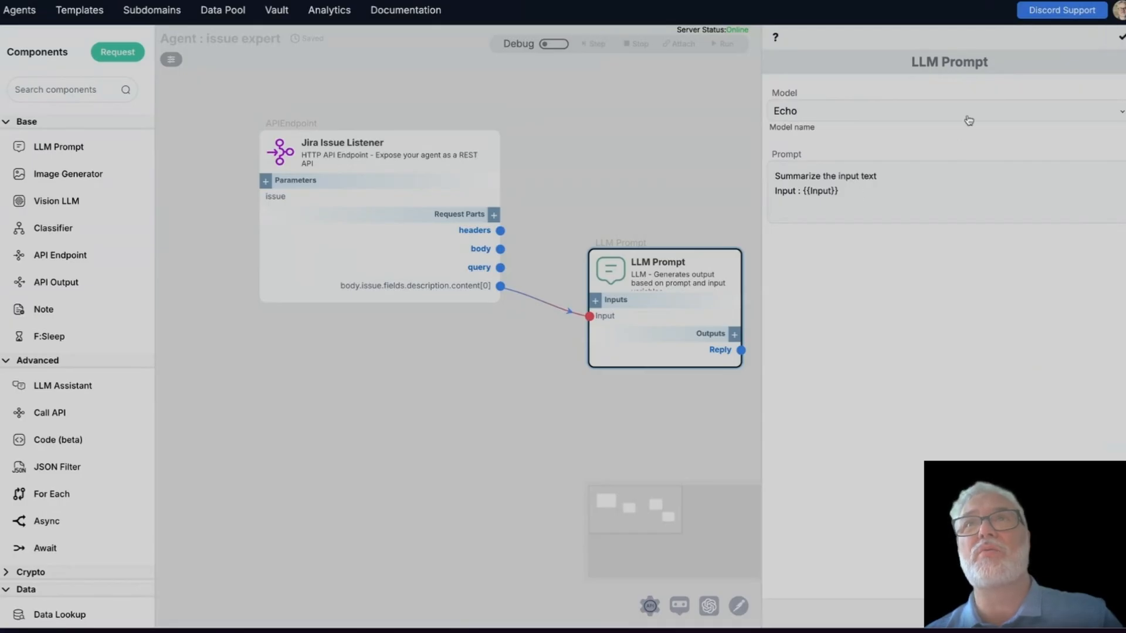
{"action": "left_click", "coordinate": [889, 114]}
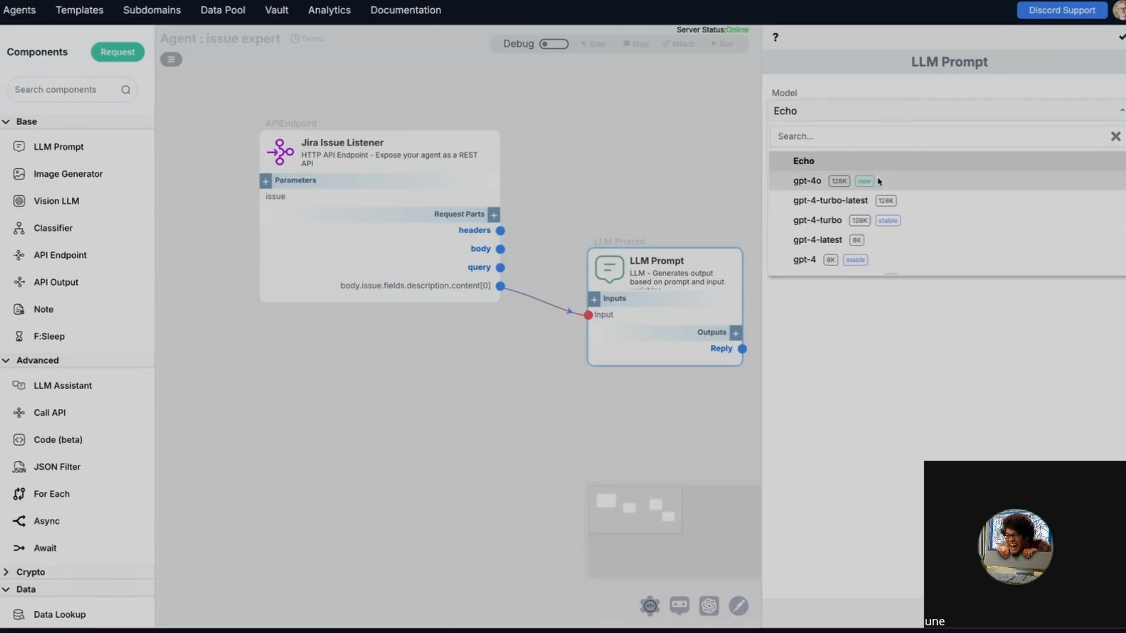
{"action": "left_click", "coordinate": [939, 110]}
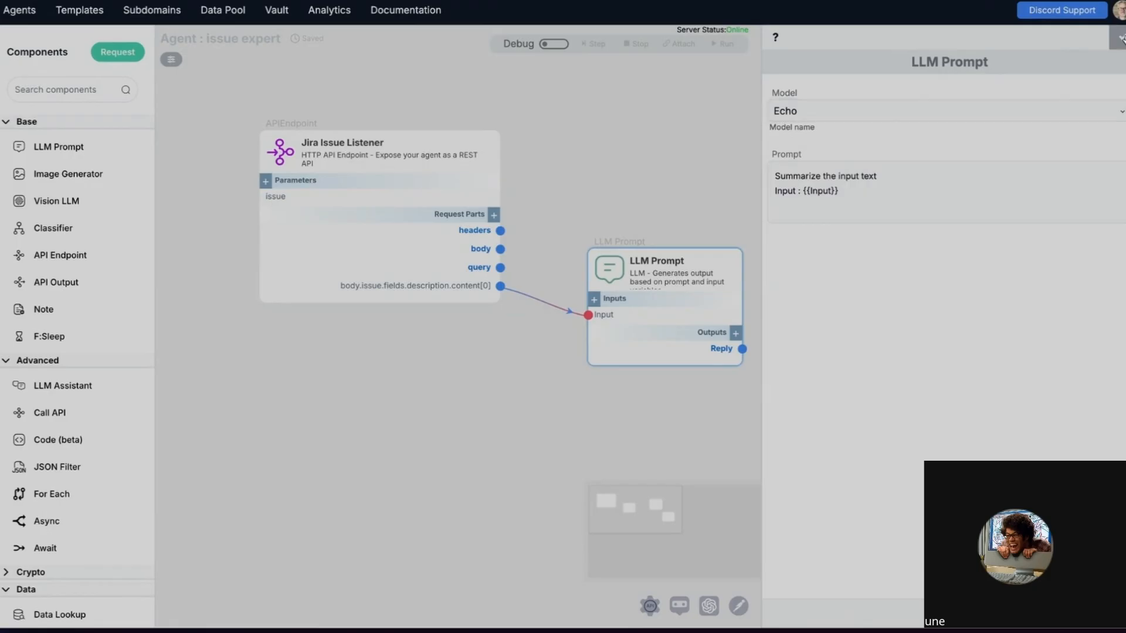
{"action": "left_click", "coordinate": [1121, 37]}
Step: Add an output named Reply.text to the LLM Prompt
{"action": "mouse_move", "coordinate": [700, 242]}
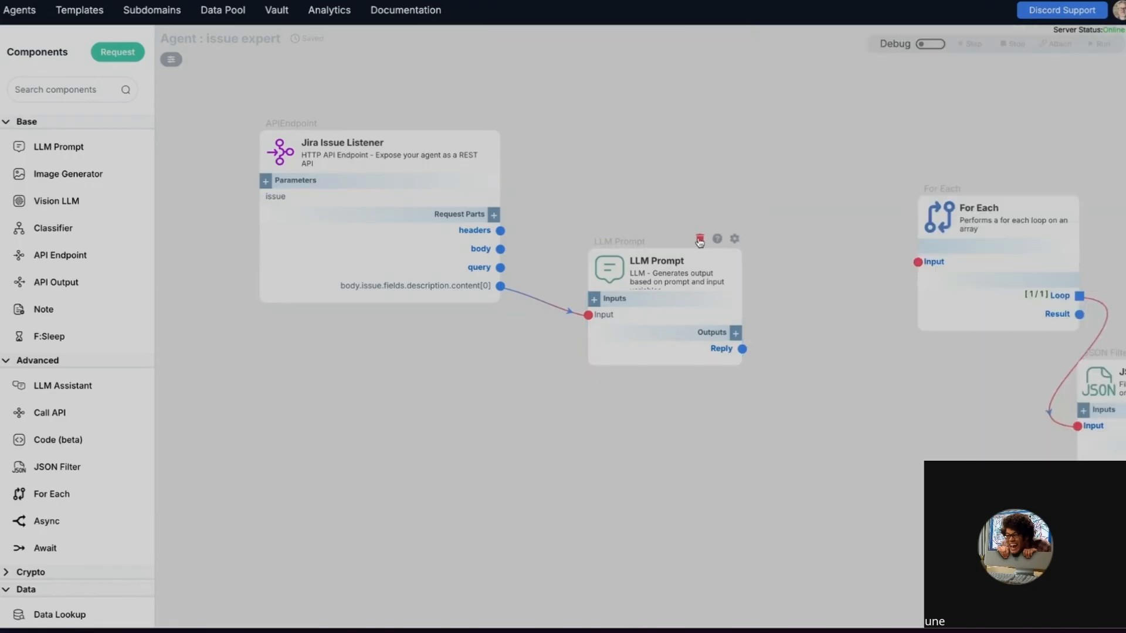
{"action": "left_click", "coordinate": [736, 332]}
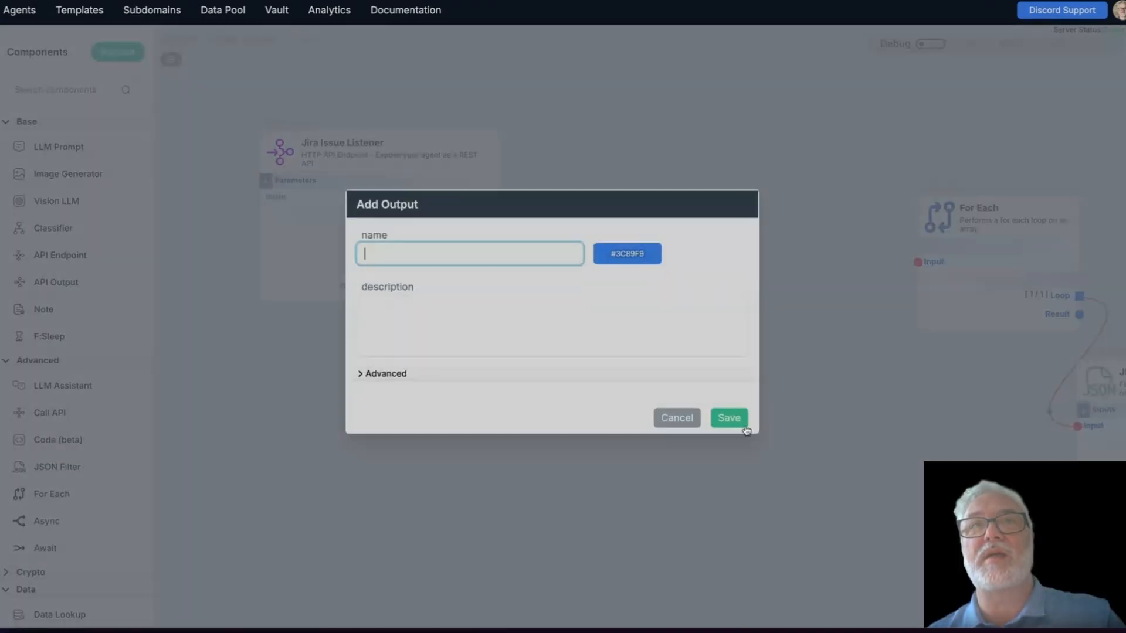
{"action": "type", "text": "Reply.text"}
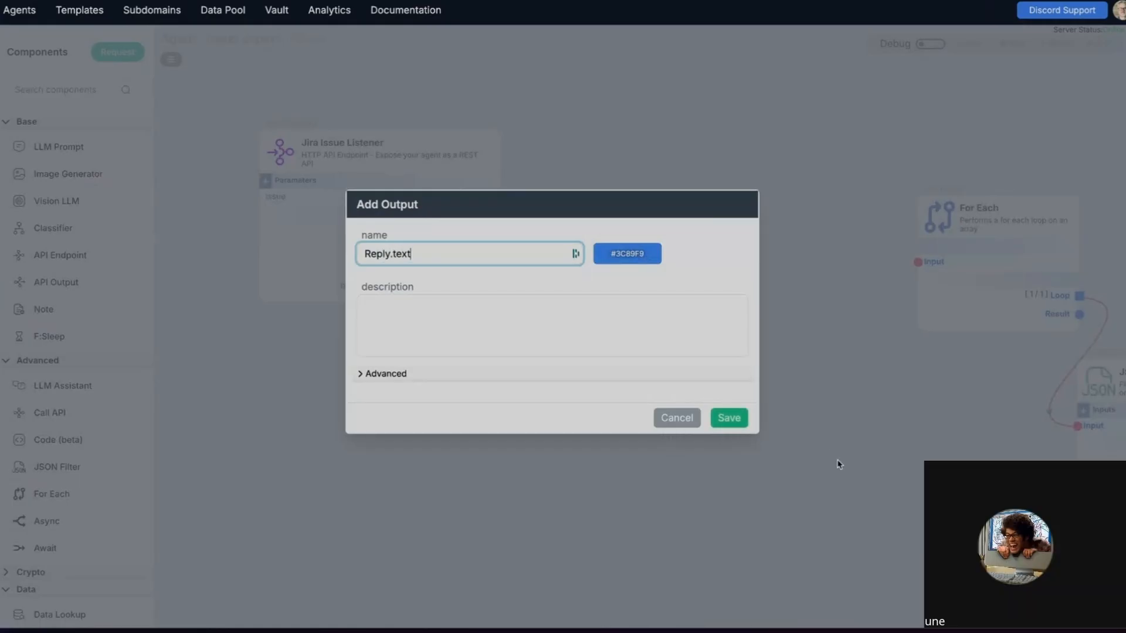
{"action": "left_click", "coordinate": [729, 417]}
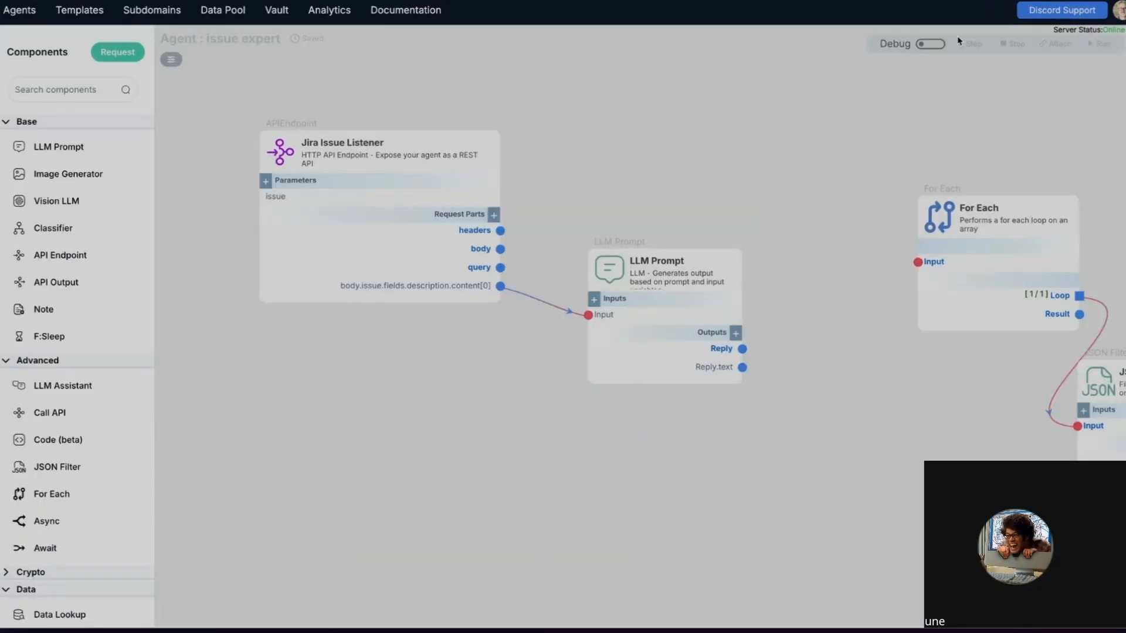
Step: Turn on debug mode and run the agent from the Jira Issue Listener through the LLM Prompt with the existing issue input
{"action": "left_click", "coordinate": [930, 44]}
{"action": "left_click", "coordinate": [974, 43]}
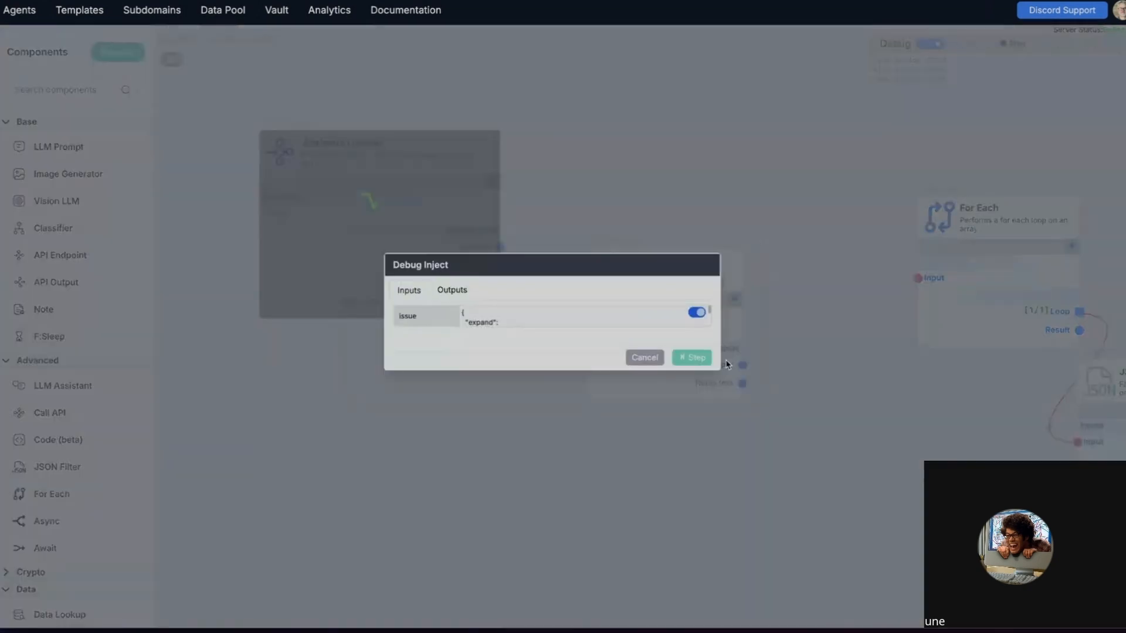
{"action": "left_click", "coordinate": [695, 358]}
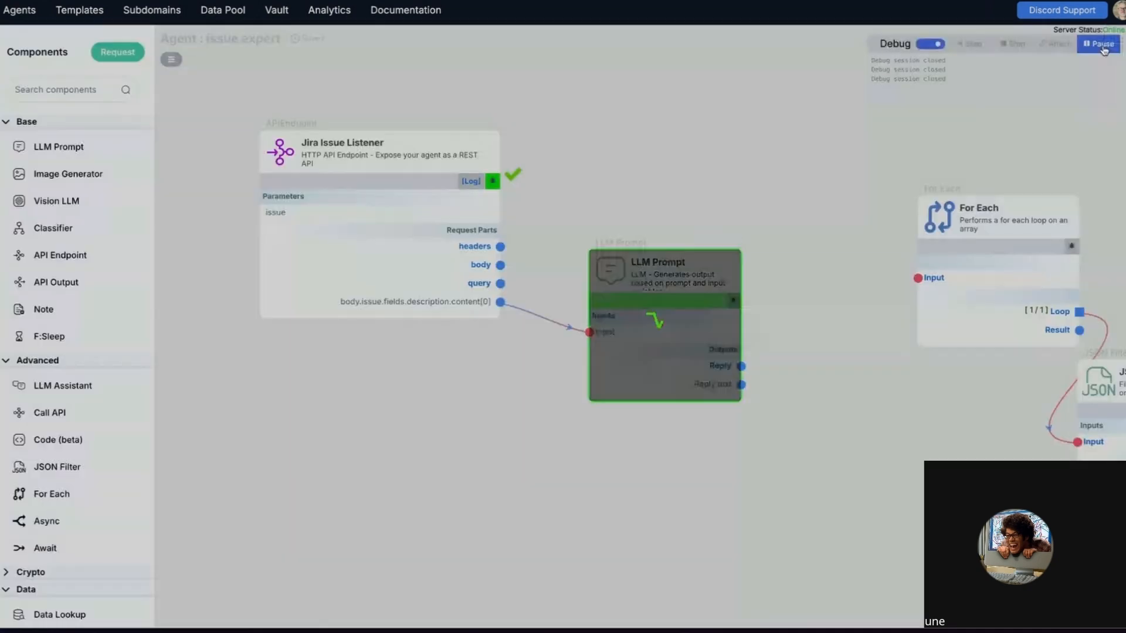
{"action": "mouse_move", "coordinate": [722, 384]}
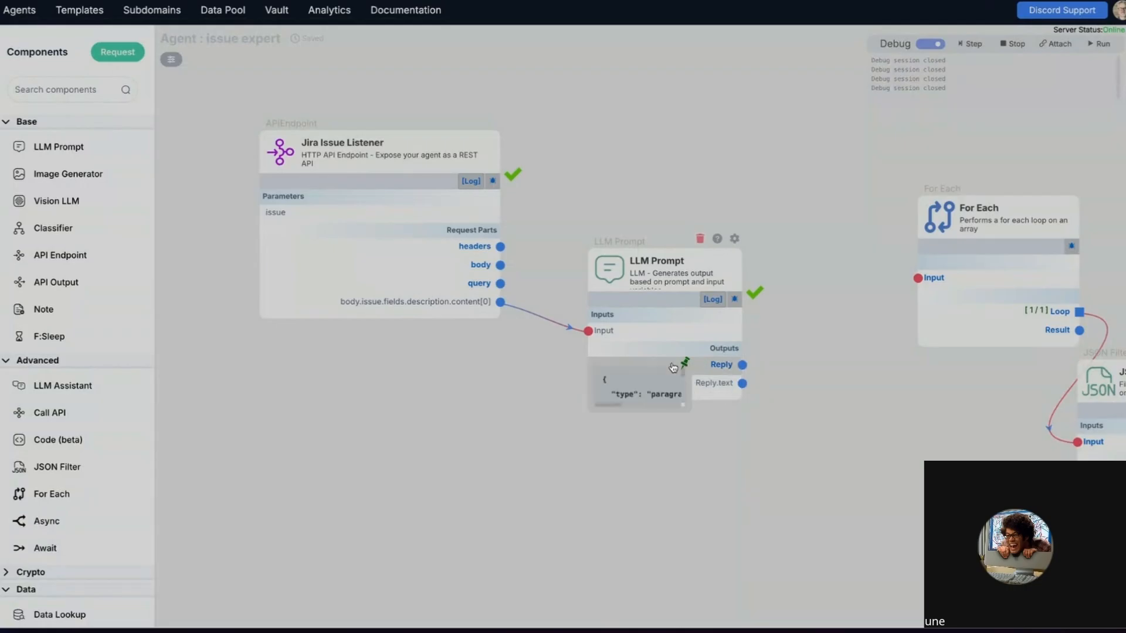
Step: Examine the LLM Prompt's Input data in an enlarged debug view to find the text field's path, and close the view
{"action": "mouse_move", "coordinate": [608, 334]}
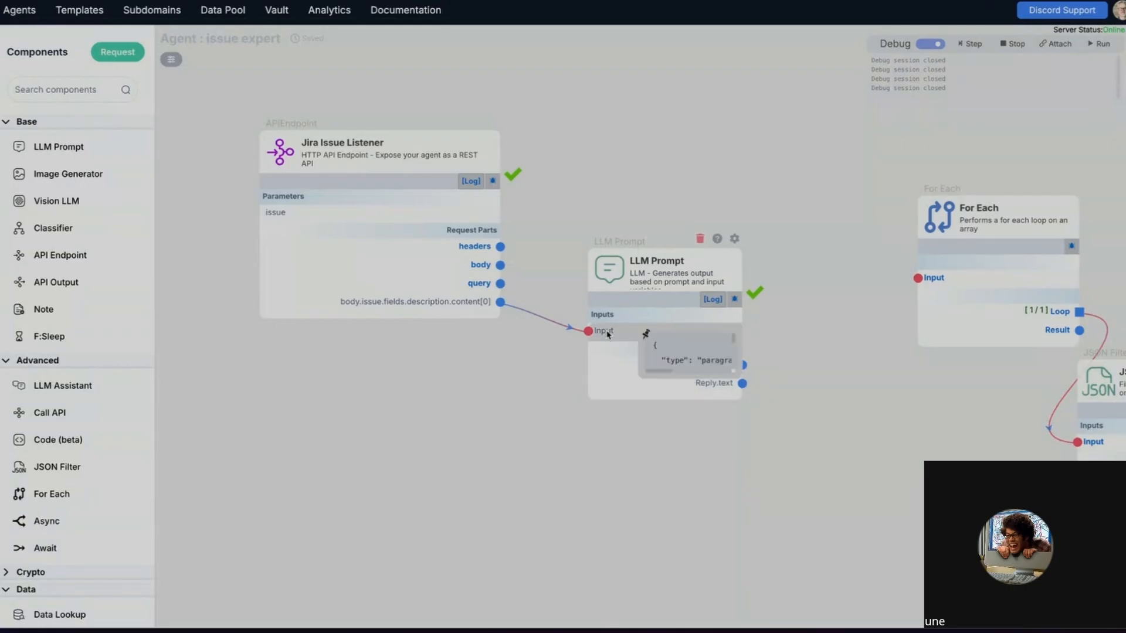
{"action": "left_click", "coordinate": [643, 334]}
{"action": "left_click_drag", "start_coordinate": [637, 372], "coordinate": [364, 565]}
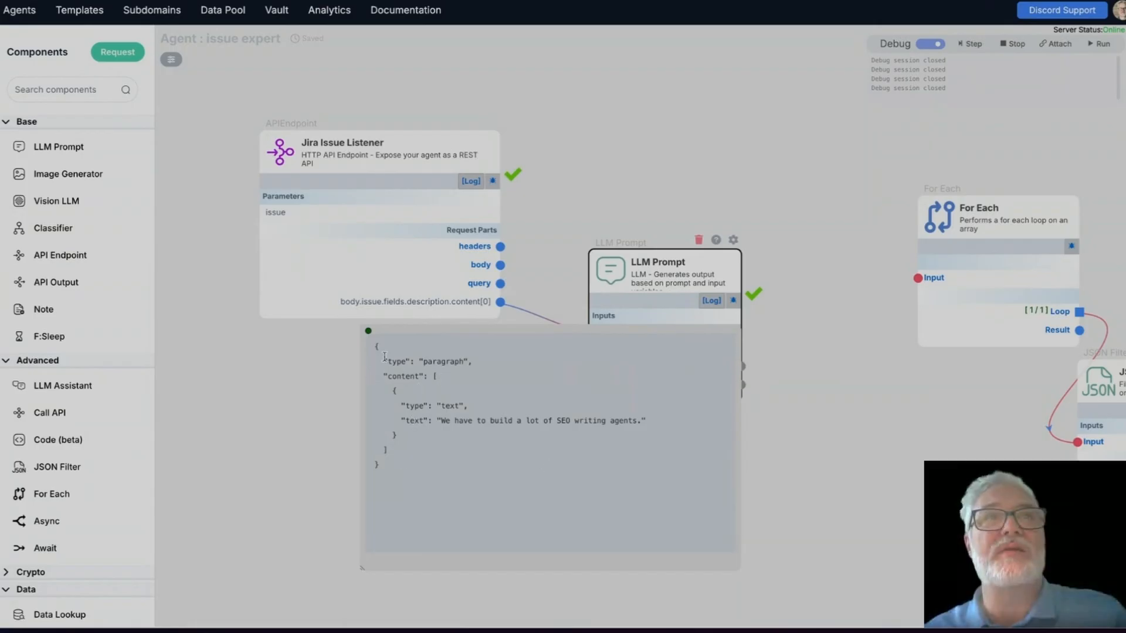
{"action": "left_click", "coordinate": [368, 331]}
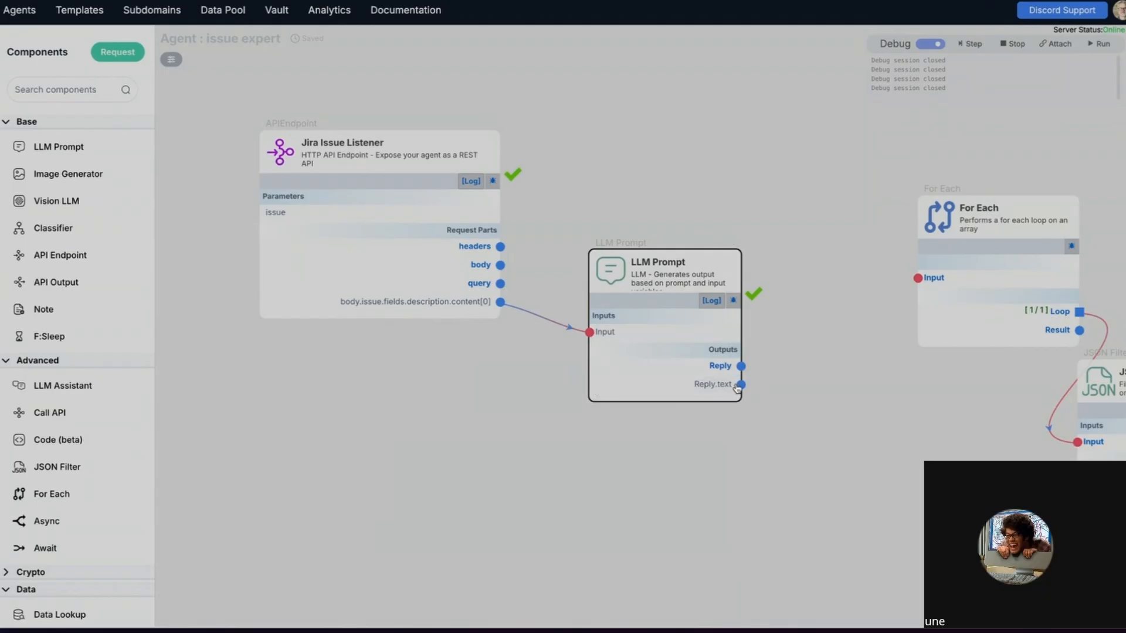
Step: Turn off debug mode and rename the LLM Prompt's Reply.text output to Reply.content[0].text
{"action": "left_click", "coordinate": [932, 44]}
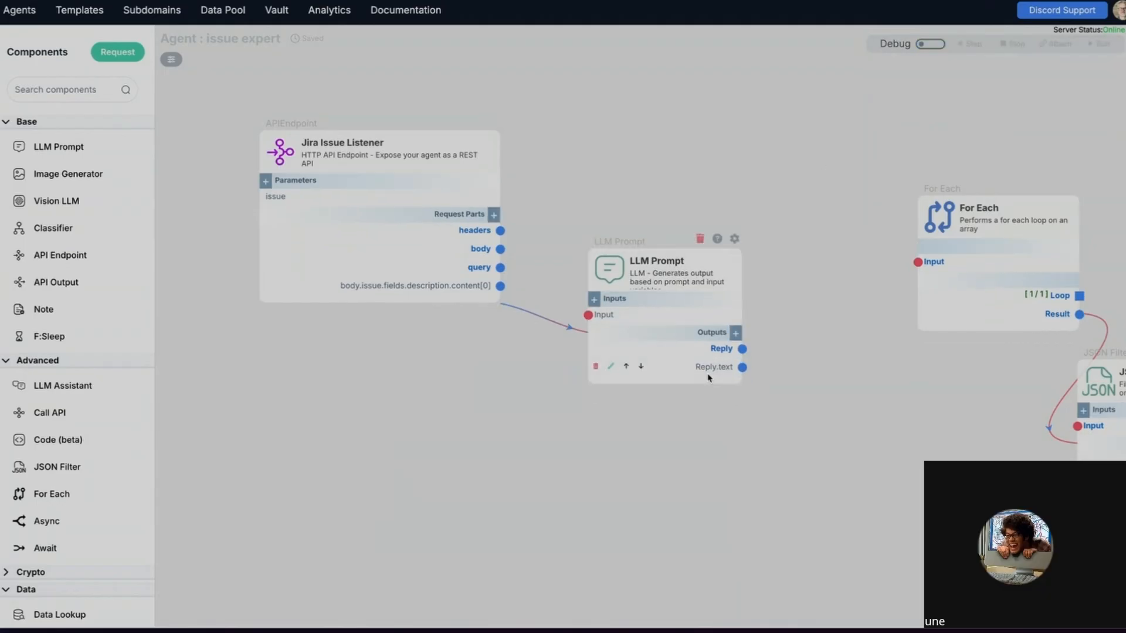
{"action": "left_click", "coordinate": [610, 366]}
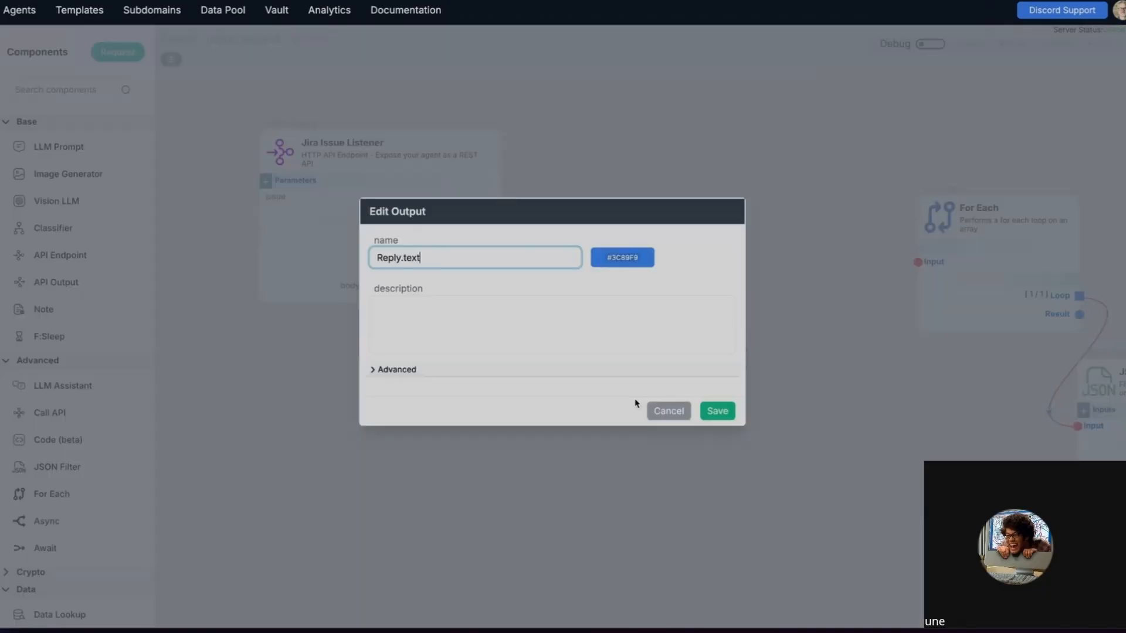
{"action": "left_click", "coordinate": [393, 253]}
{"action": "type", "text": "content[0]."}
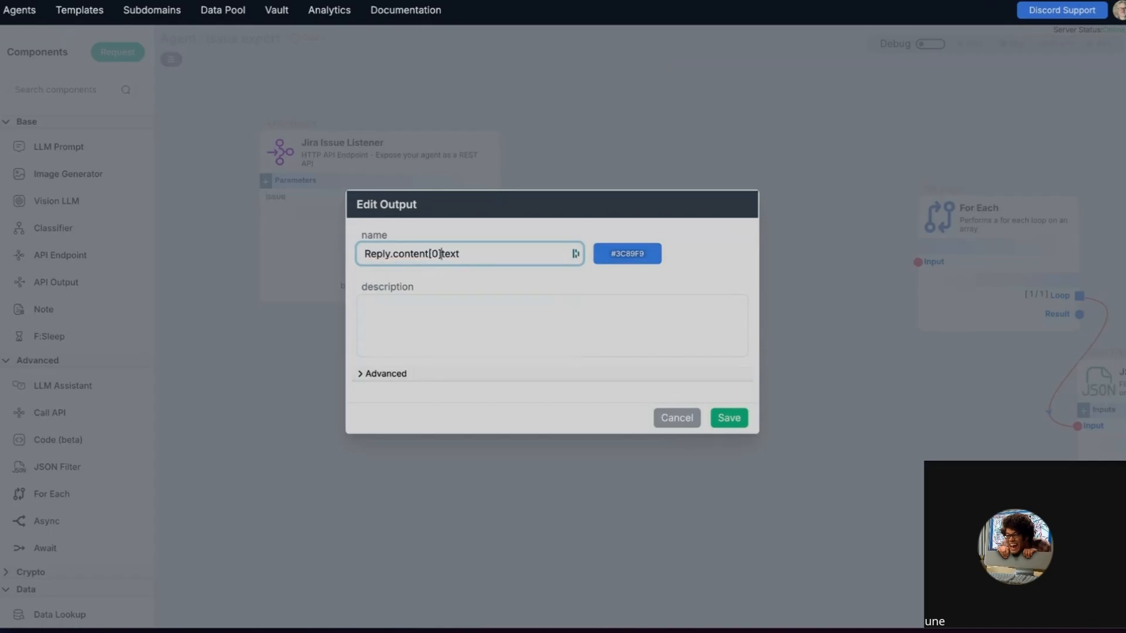
{"action": "left_click", "coordinate": [729, 418]}
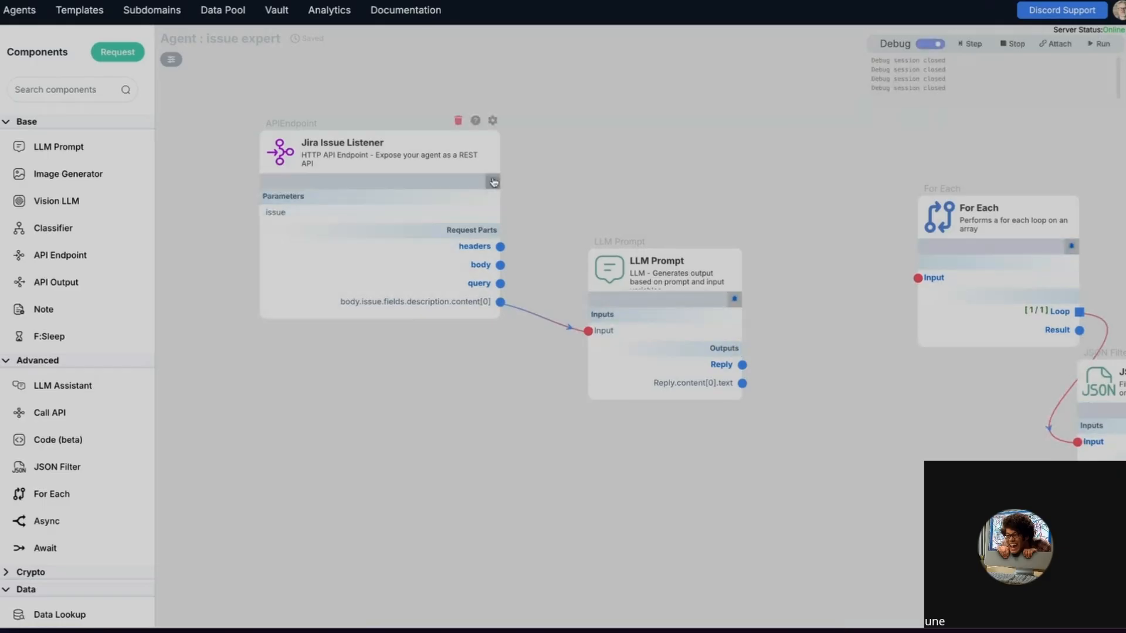
Step: Rerun the Jira Issue Listener in debug mode with its stored issue input and continue the run through the LLM Prompt
{"action": "left_click", "coordinate": [494, 182]}
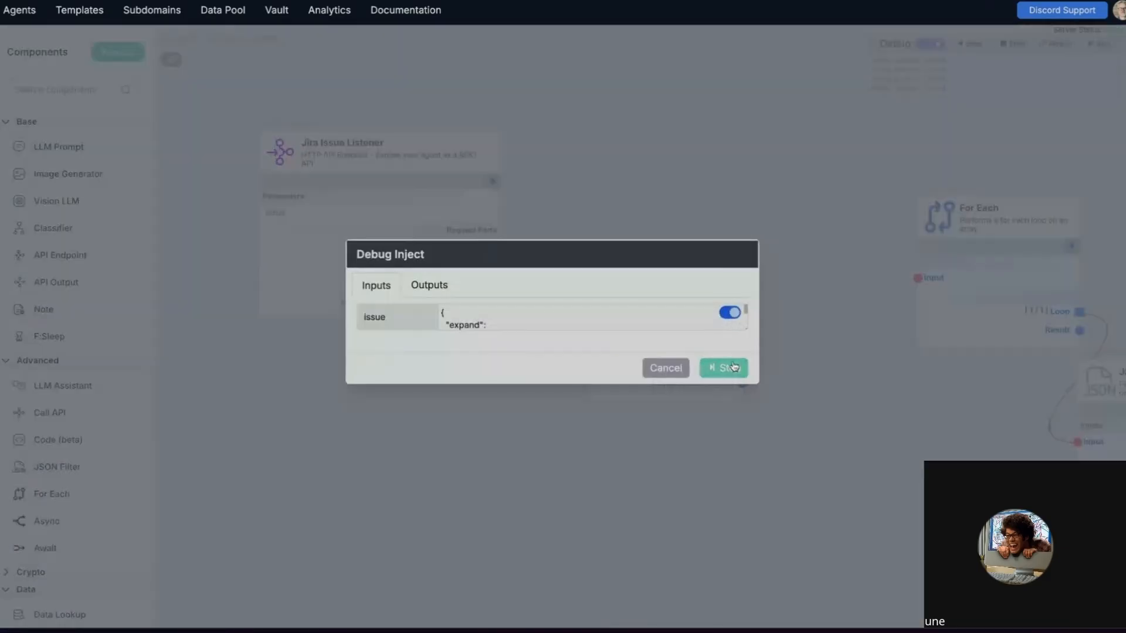
{"action": "left_click", "coordinate": [721, 367]}
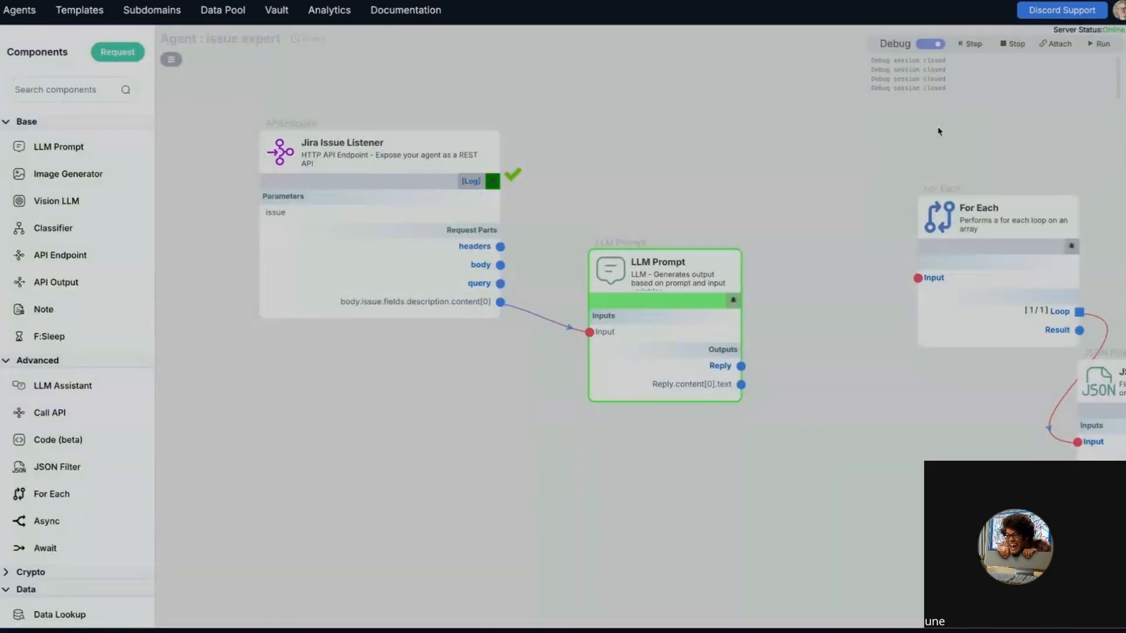
{"action": "left_click", "coordinate": [494, 181]}
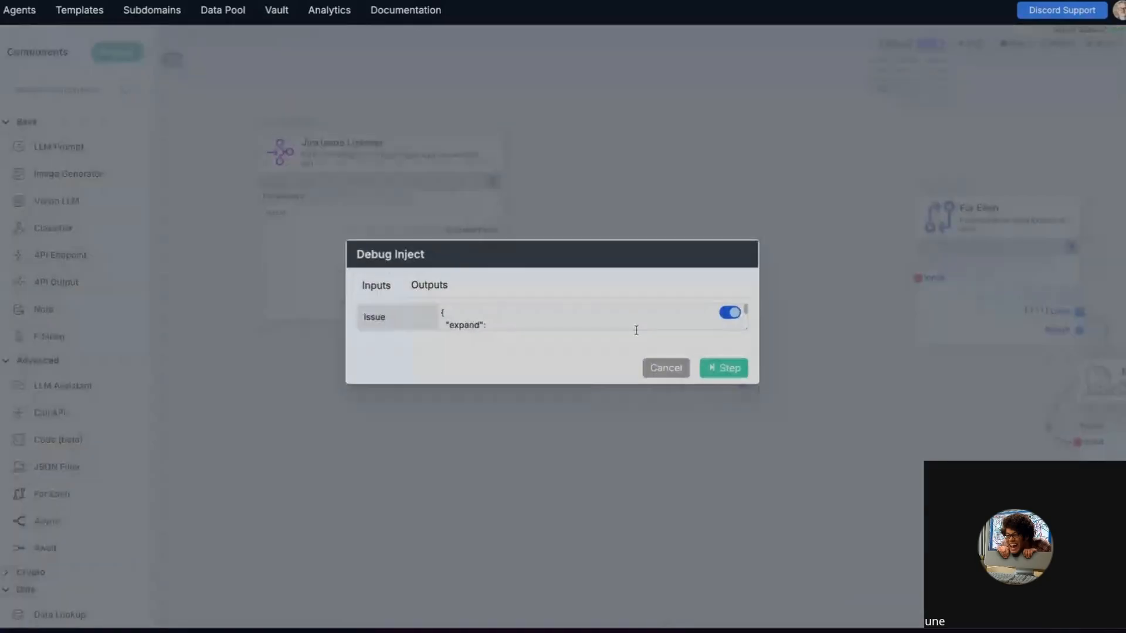
{"action": "left_click", "coordinate": [724, 368]}
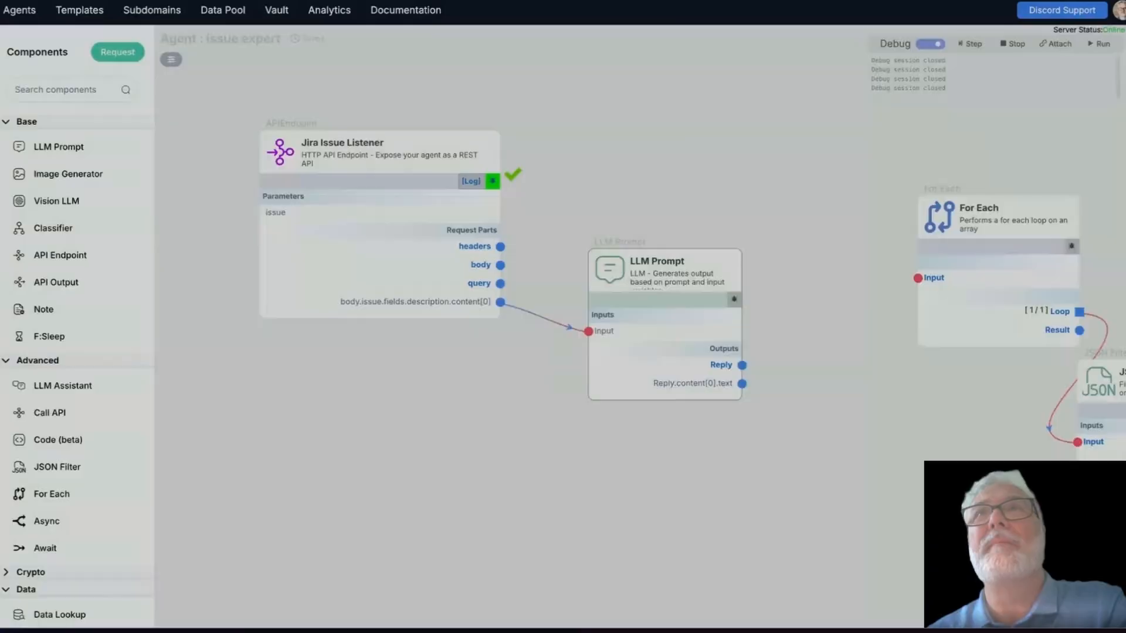
{"action": "left_click", "coordinate": [1104, 45]}
Step: Inspect the Reply.content[0].text output of the LLM Prompt in an enlarged debug view and close it
{"action": "mouse_move", "coordinate": [728, 386]}
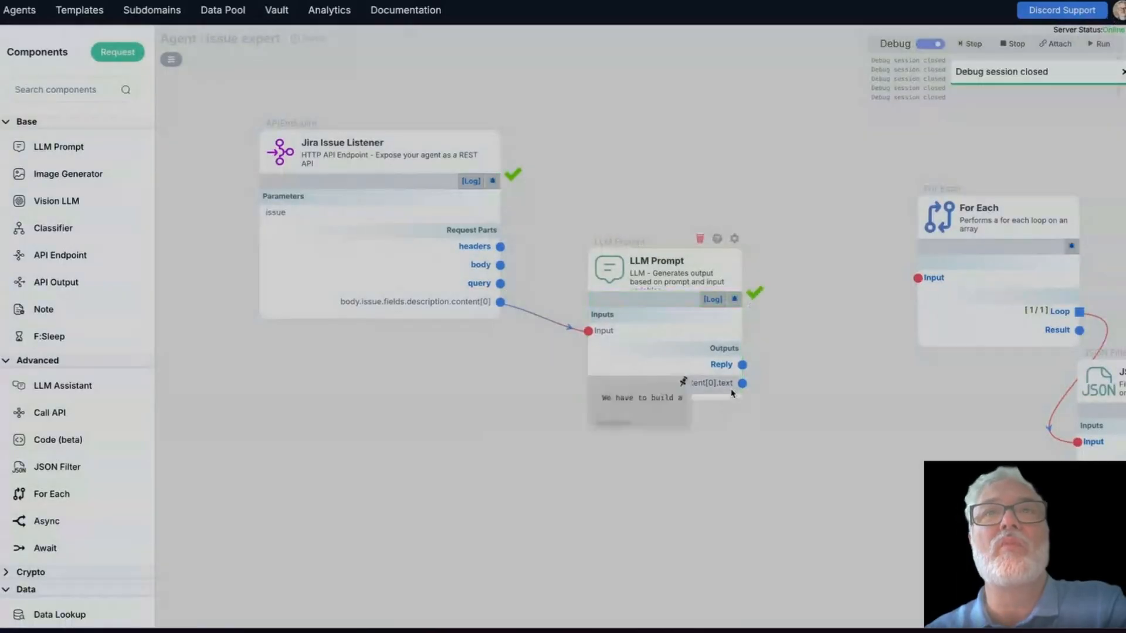
{"action": "left_click", "coordinate": [683, 381]}
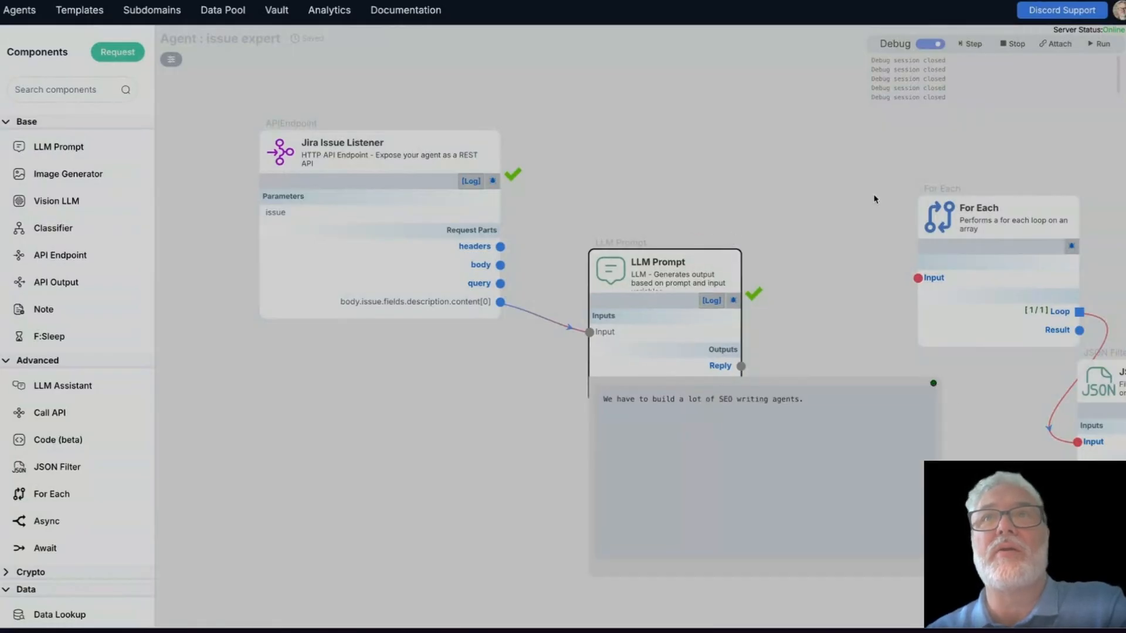
{"action": "left_click", "coordinate": [855, 152]}
Step: Move the LLM Prompt lower on the canvas and place the For Each component beside the Jira Issue Listener
{"action": "left_click_drag", "start_coordinate": [559, 236], "coordinate": [699, 438]}
{"action": "left_click_drag", "start_coordinate": [907, 176], "coordinate": [619, 218]}
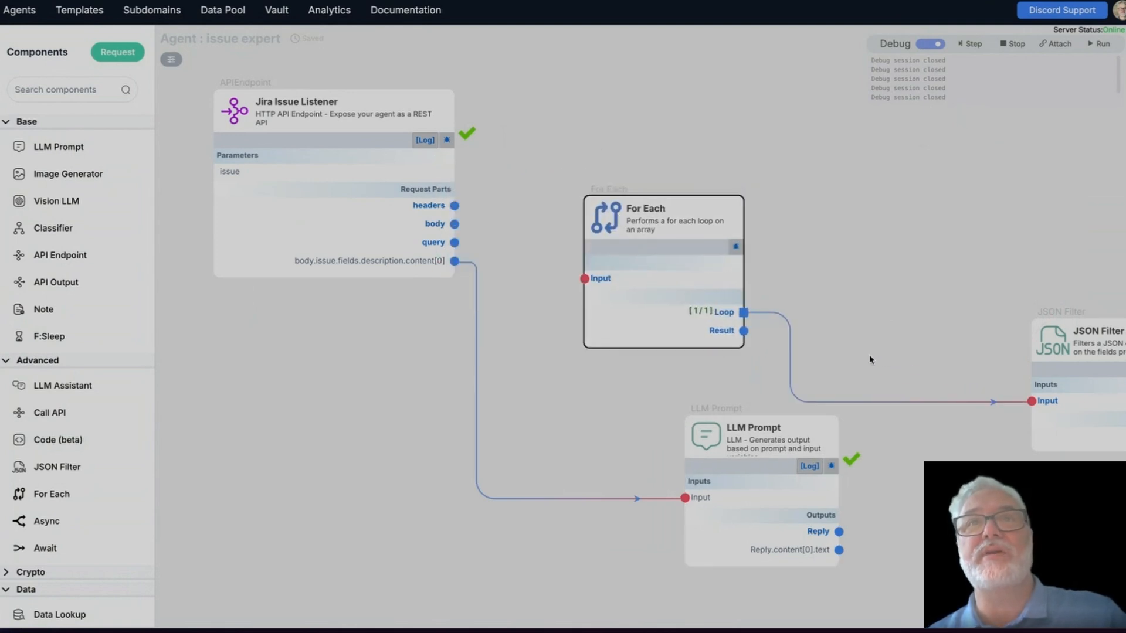
Step: Delete the JSON Filter component from the agent
{"action": "left_click_drag", "start_coordinate": [967, 293], "coordinate": [721, 188]}
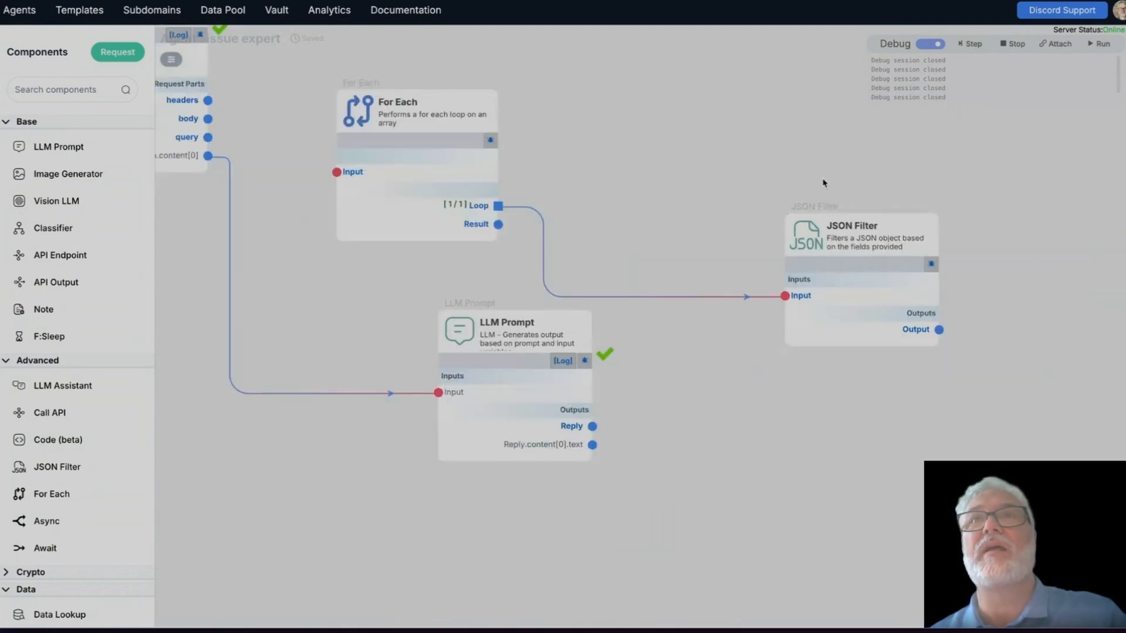
{"action": "left_click", "coordinate": [896, 206]}
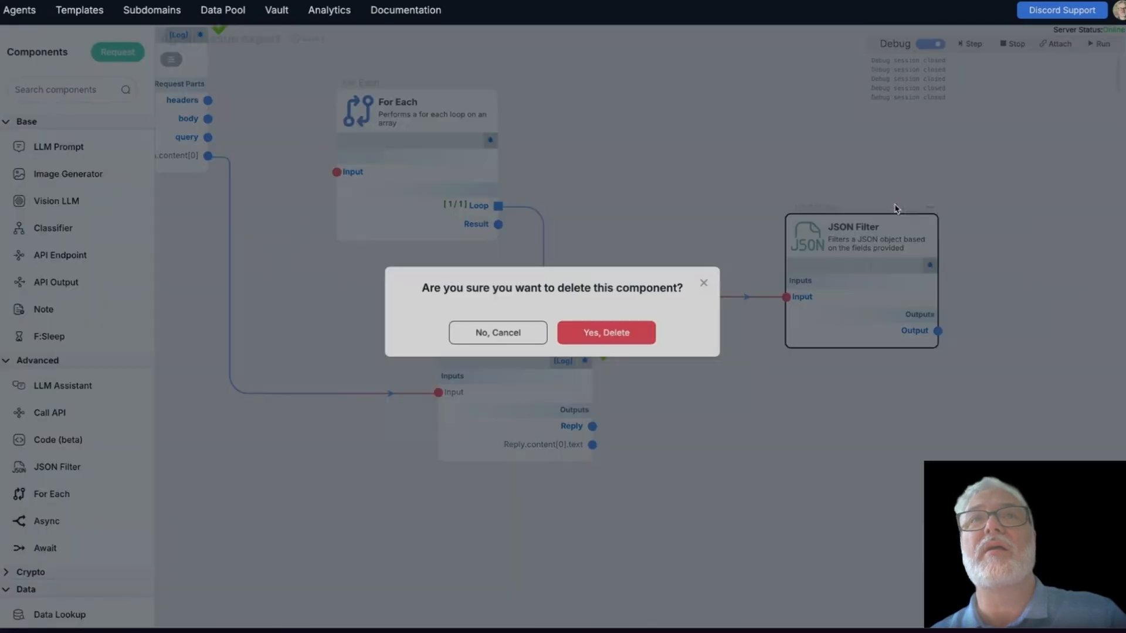
{"action": "left_click", "coordinate": [610, 332]}
Step: Move the LLM Prompt to the lower right of the For Each and remove its connection from the Jira Issue Listener
{"action": "left_click_drag", "start_coordinate": [466, 319], "coordinate": [672, 258]}
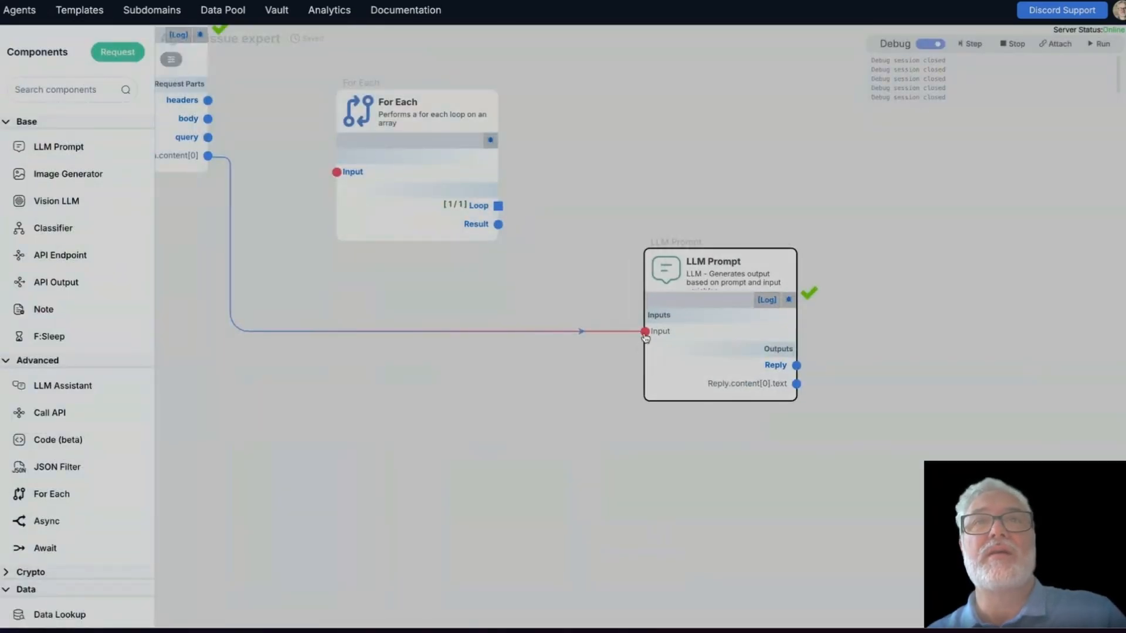
{"action": "mouse_move", "coordinate": [645, 337]}
{"action": "left_mouse_down"}
{"action": "mouse_move", "coordinate": [289, 227]}
{"action": "mouse_move", "coordinate": [334, 170]}
{"action": "mouse_move", "coordinate": [346, 173]}
{"action": "mouse_move", "coordinate": [646, 331]}
{"action": "left_mouse_up"}
{"action": "left_click_drag", "start_coordinate": [644, 333], "coordinate": [548, 370]}
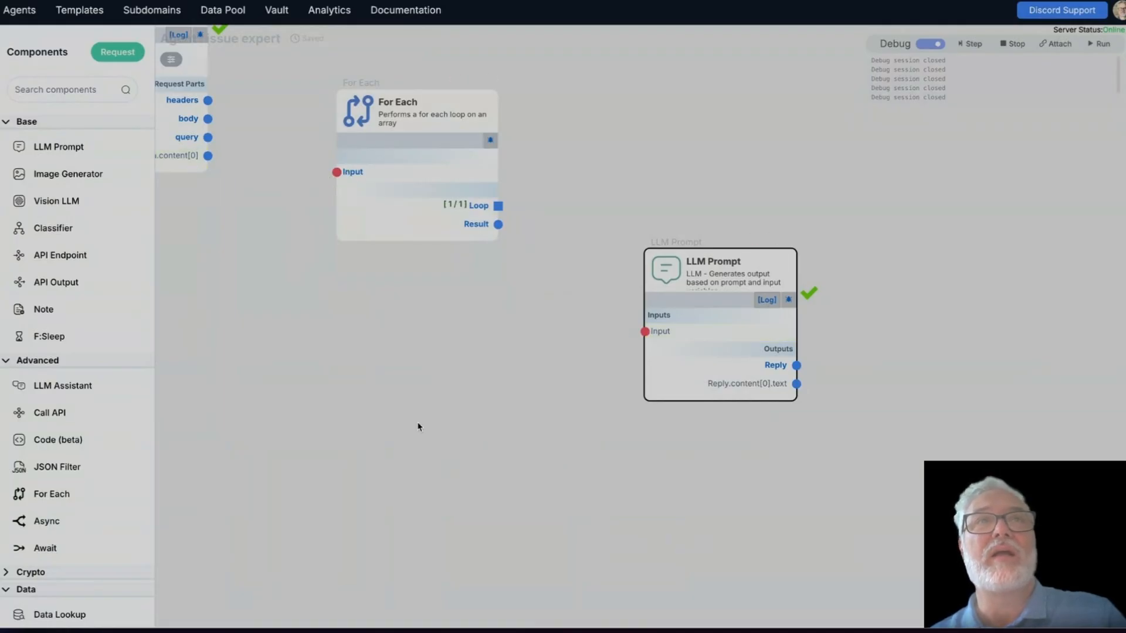
Step: Turn off debug mode and rename the Jira Issue Listener's custom output to body.issue.fields.description.content[]
{"action": "left_click_drag", "start_coordinate": [213, 182], "coordinate": [447, 333]}
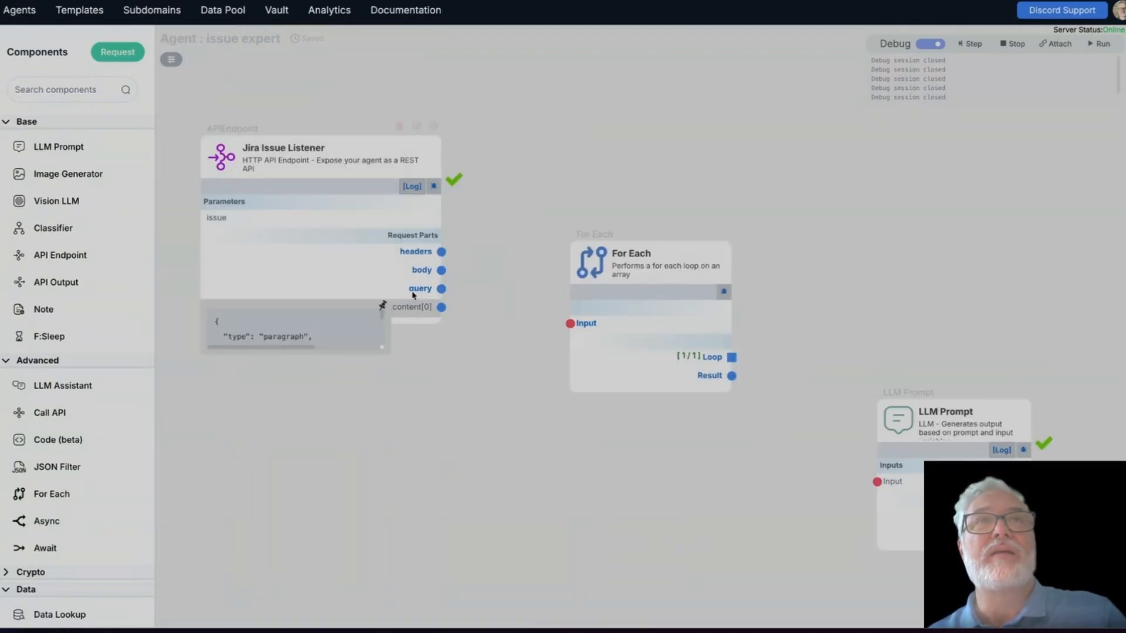
{"action": "left_click", "coordinate": [929, 45]}
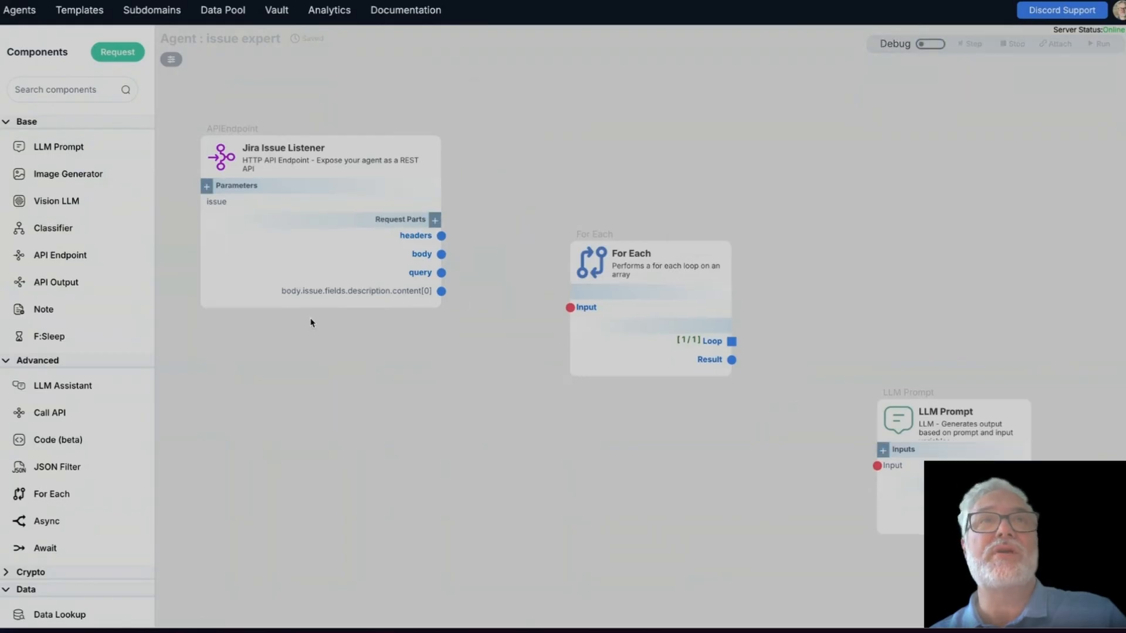
{"action": "left_click", "coordinate": [410, 293]}
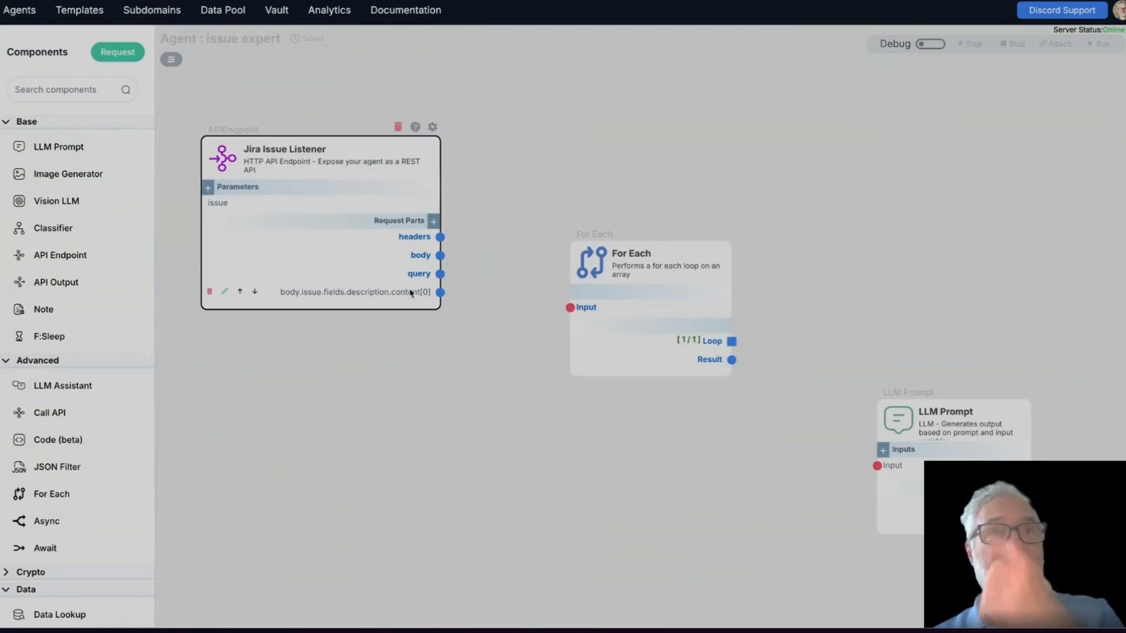
{"action": "left_click", "coordinate": [225, 293]}
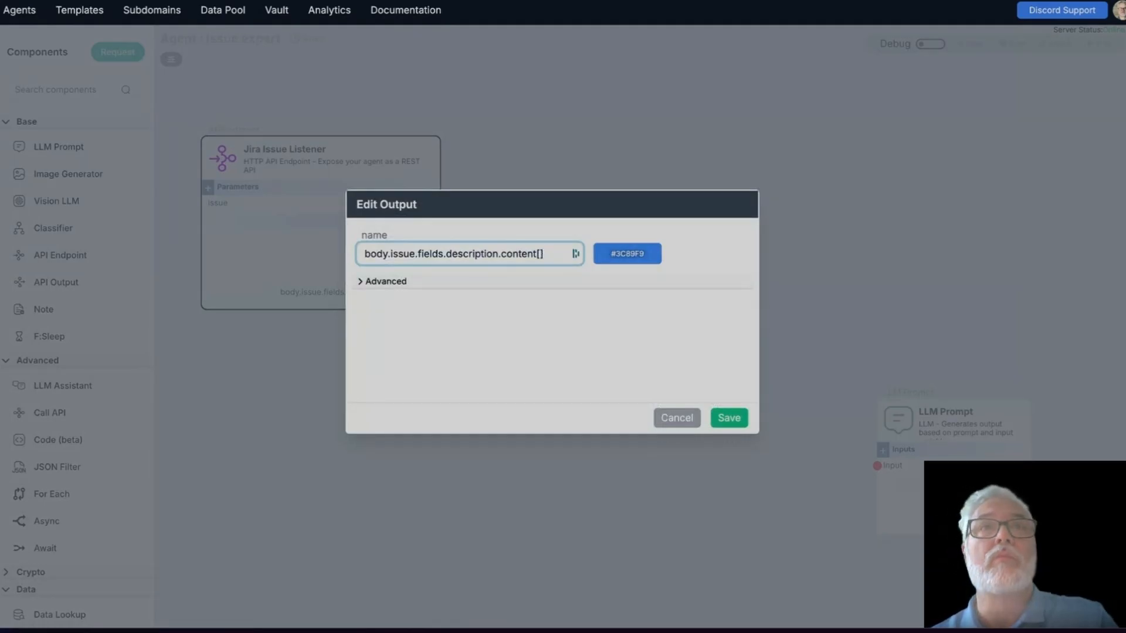
{"action": "left_click", "coordinate": [730, 420]}
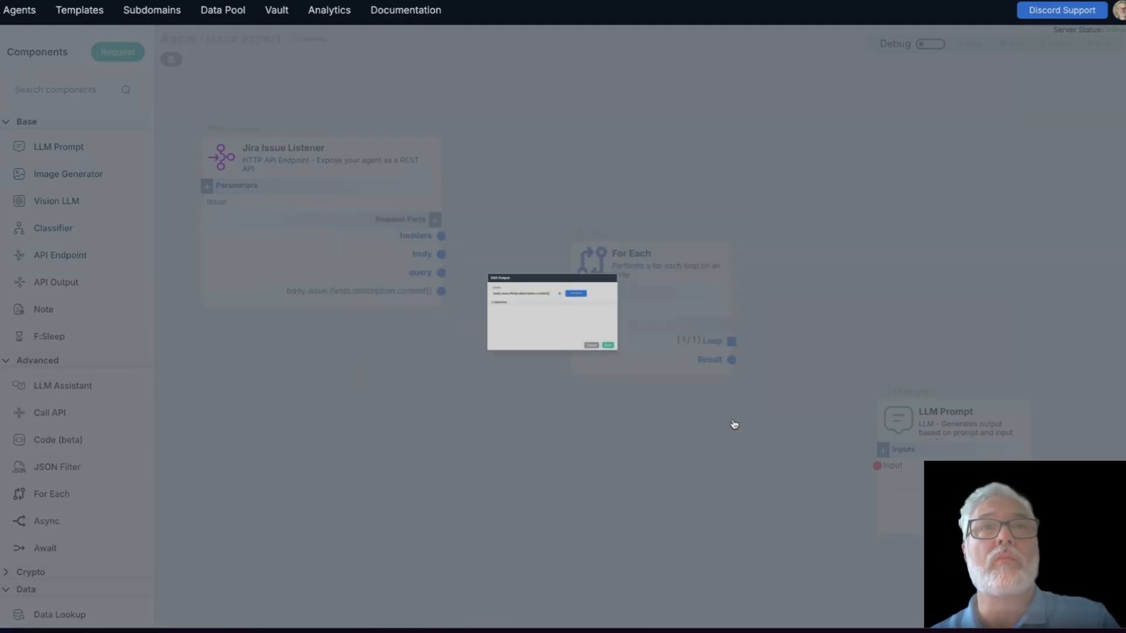
Step: Turn debug mode on and run the Jira Issue Listener with its stored issue input to test the content[] output
{"action": "left_click", "coordinate": [931, 44]}
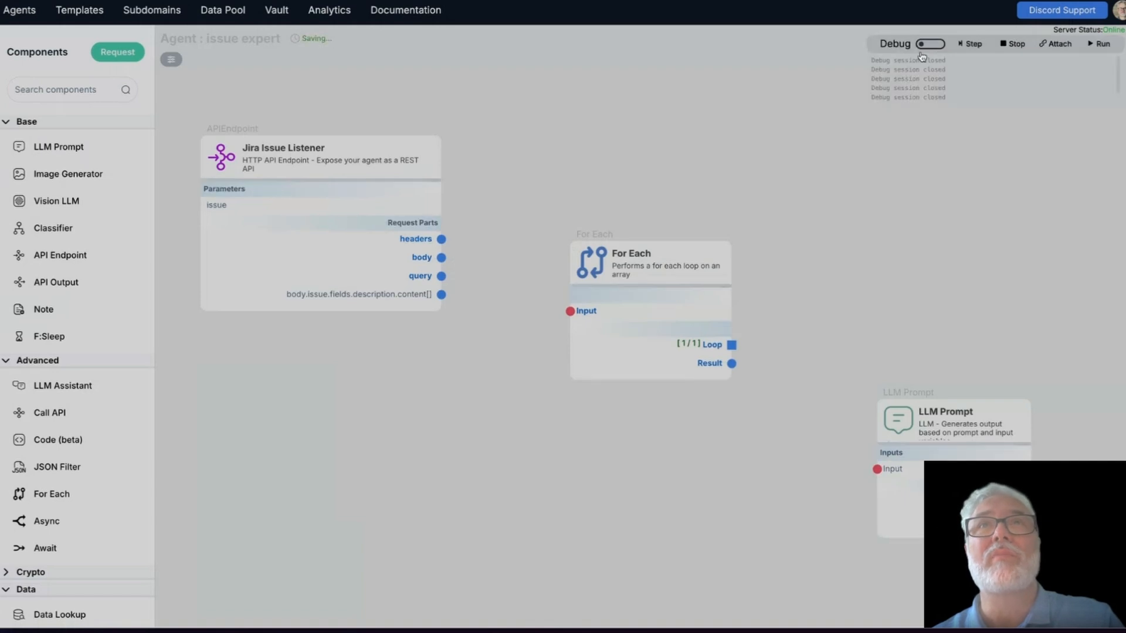
{"action": "left_click", "coordinate": [434, 189]}
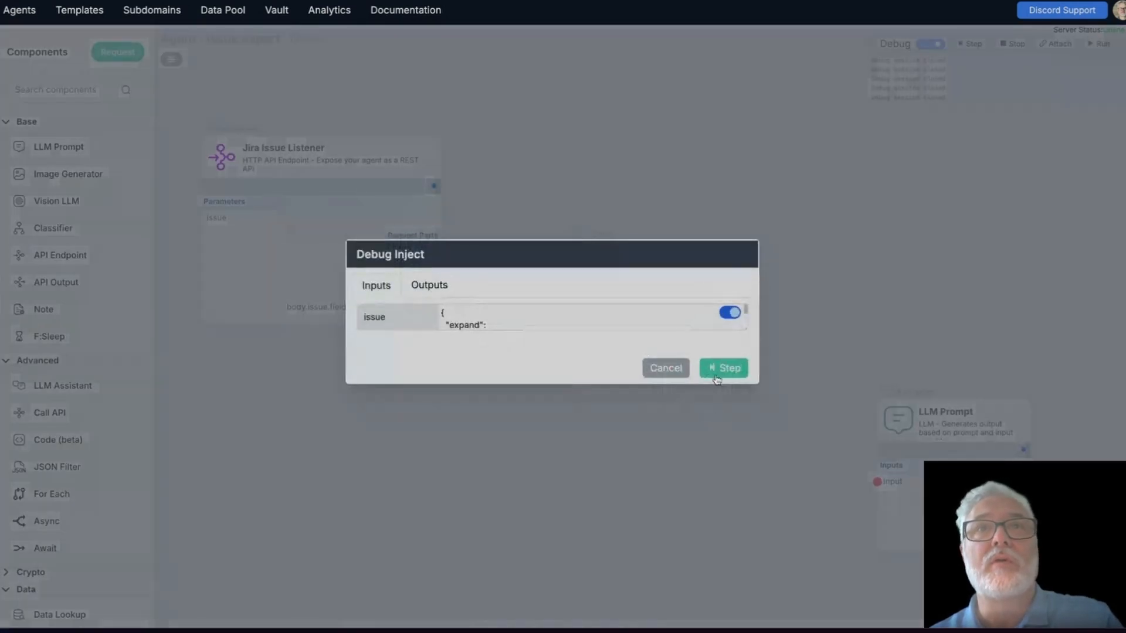
{"action": "left_click", "coordinate": [671, 377]}
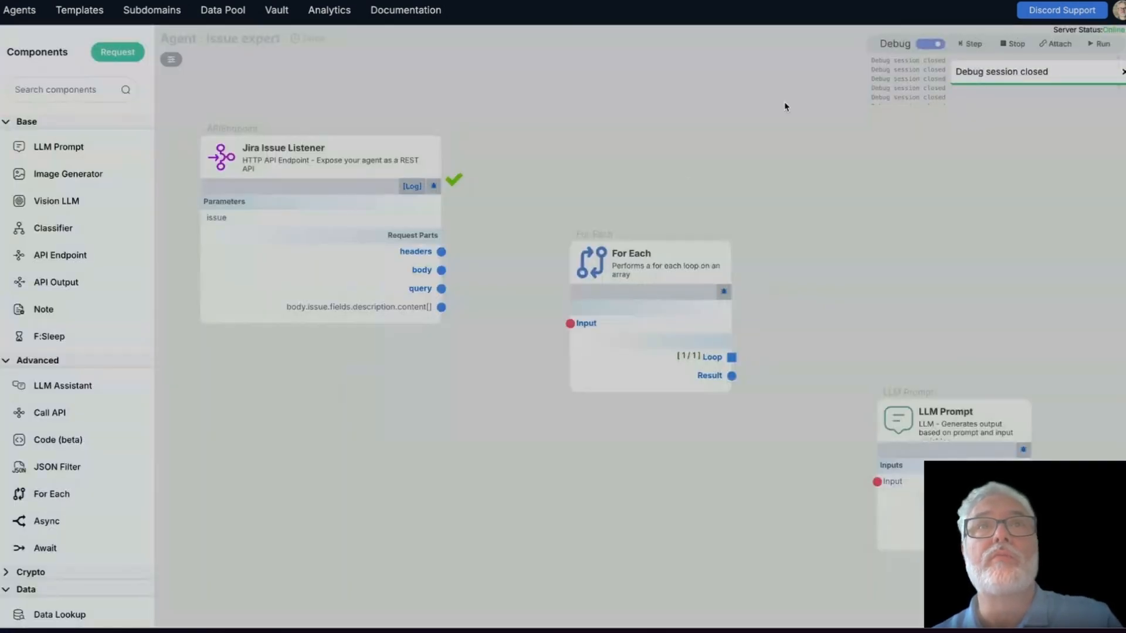
Step: Turn off debug mode and rename the Jira Issue Listener's content[] output to body.issue.fields.description.content
{"action": "left_click", "coordinate": [930, 44]}
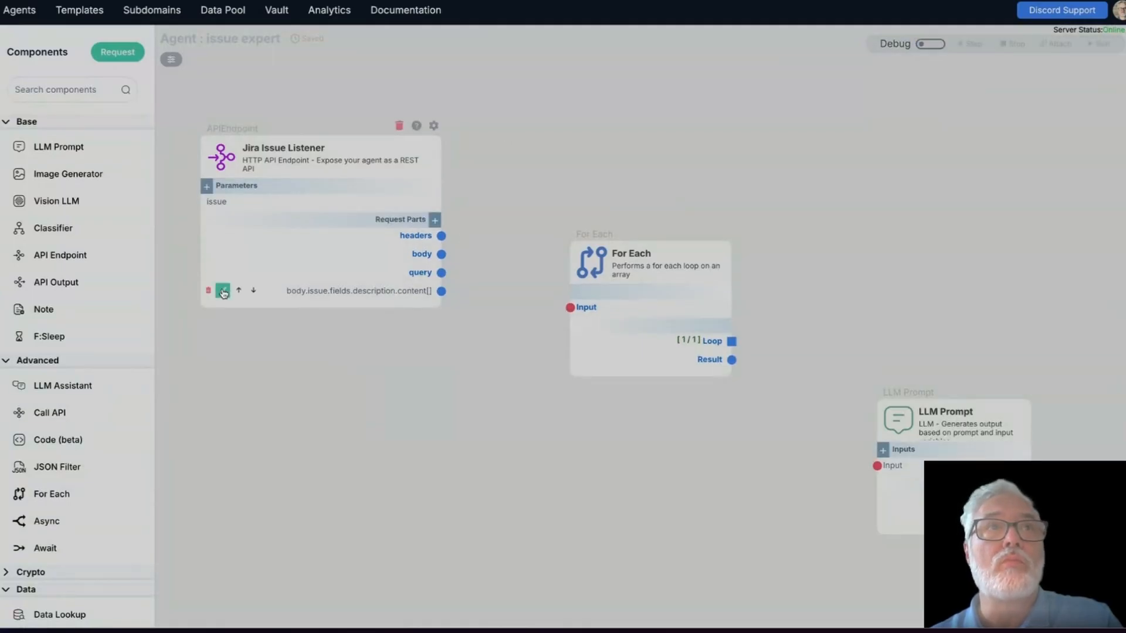
{"action": "left_click", "coordinate": [223, 290]}
{"action": "key", "text": "BackSpace"}
{"action": "key", "text": "BackSpace"}
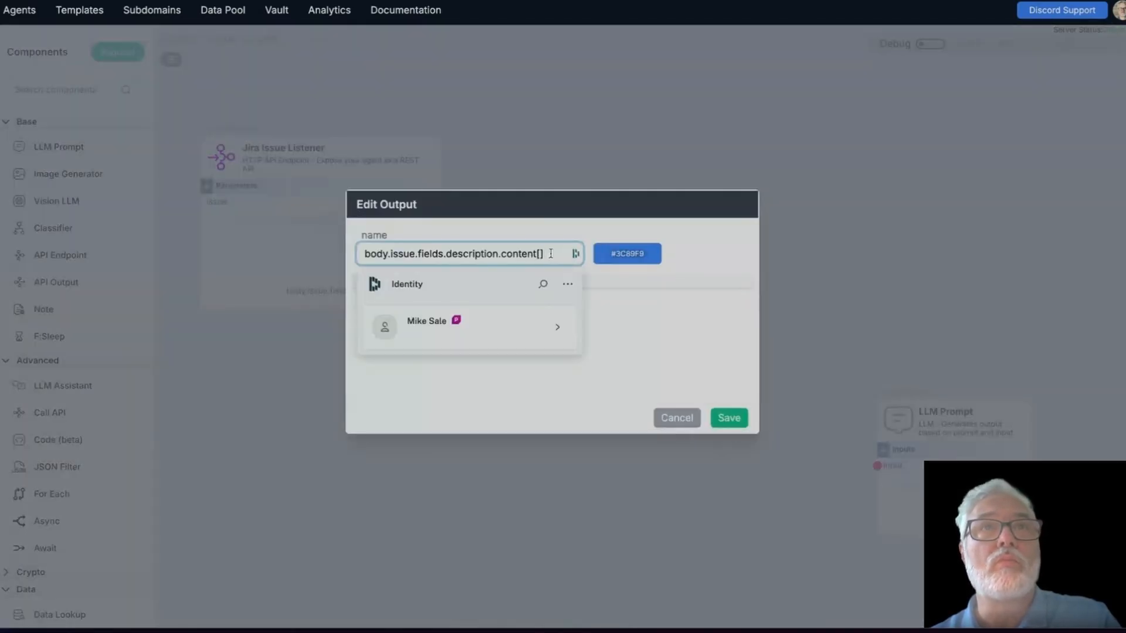
{"action": "left_click", "coordinate": [728, 417]}
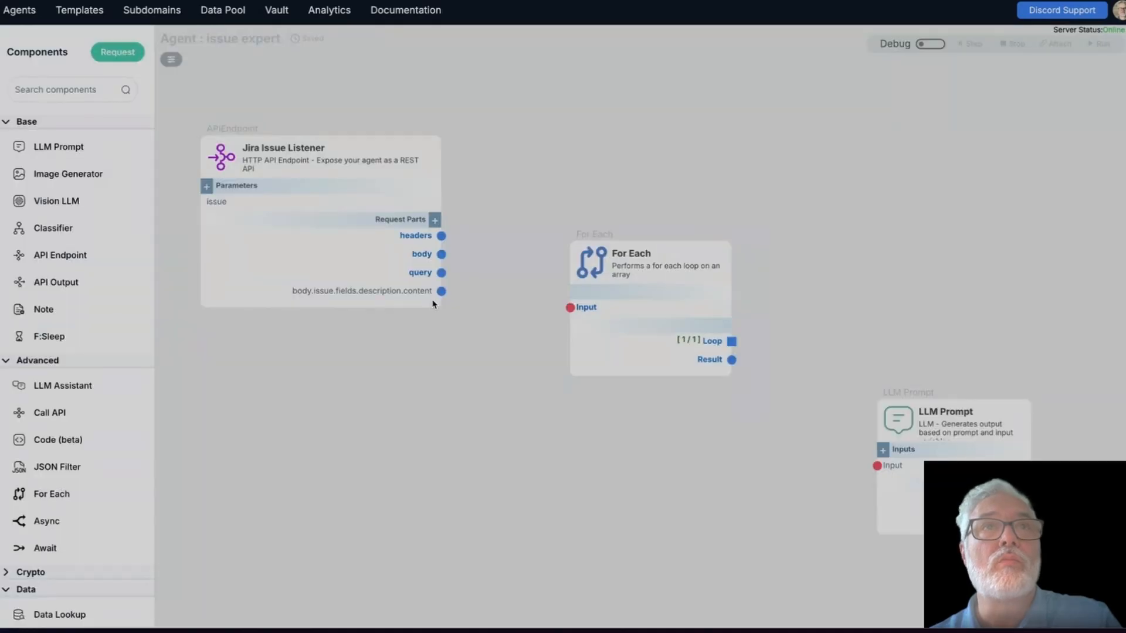
Step: Turn debug mode on, run the Jira Issue Listener, inspect its body.issue.fields.description.content output, and move the LLM Prompt up nearer the For Each
{"action": "left_click", "coordinate": [434, 185]}
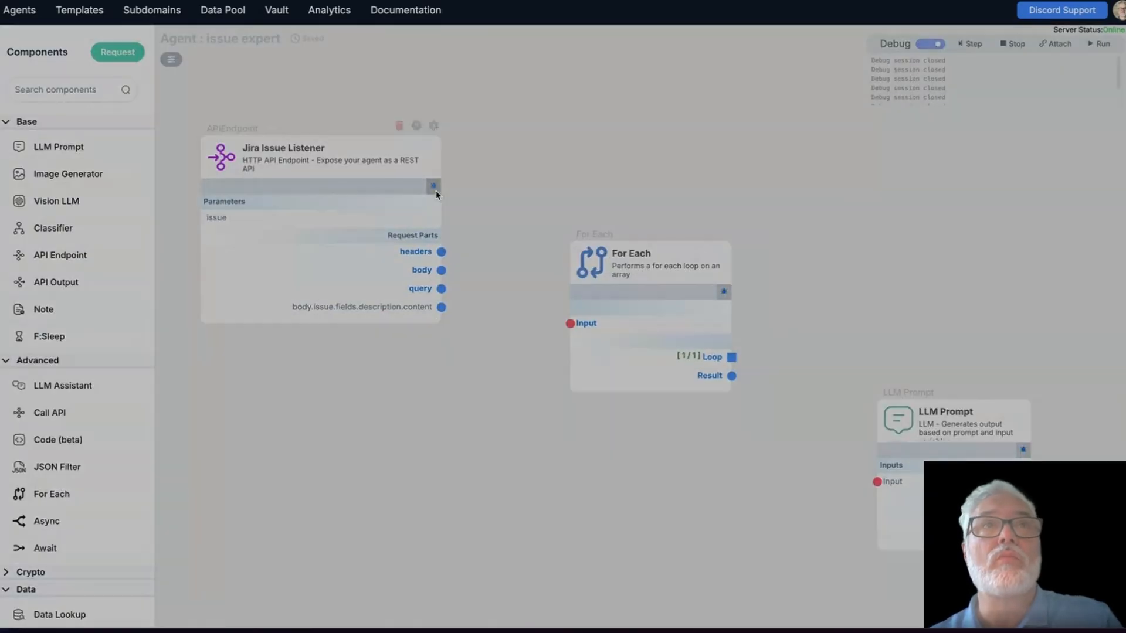
{"action": "left_click", "coordinate": [718, 369]}
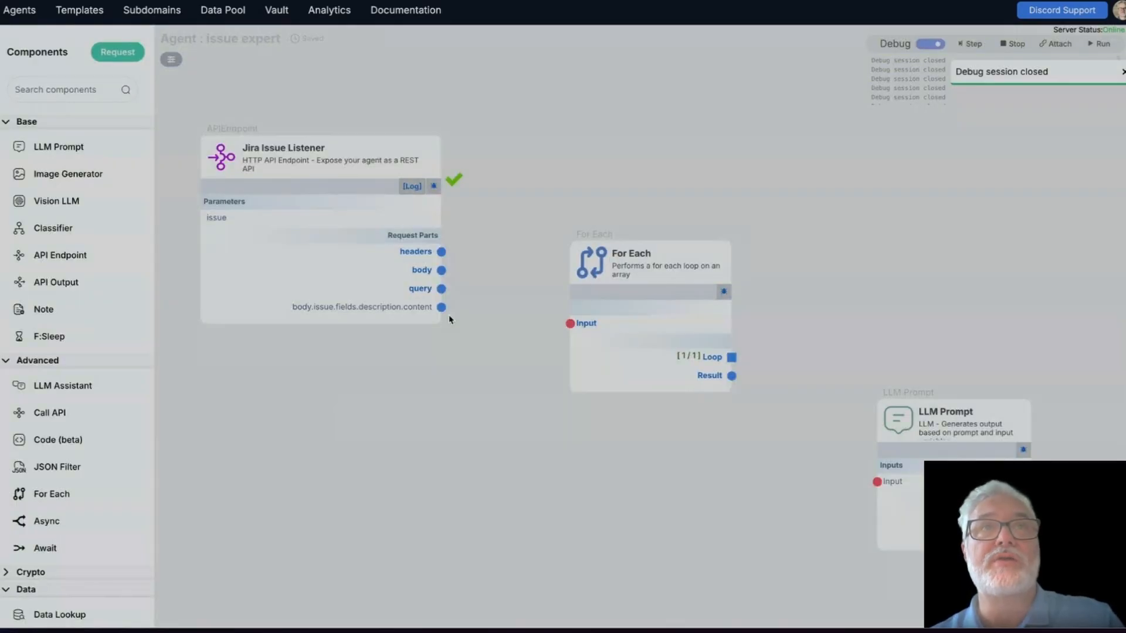
{"action": "mouse_move", "coordinate": [410, 307]}
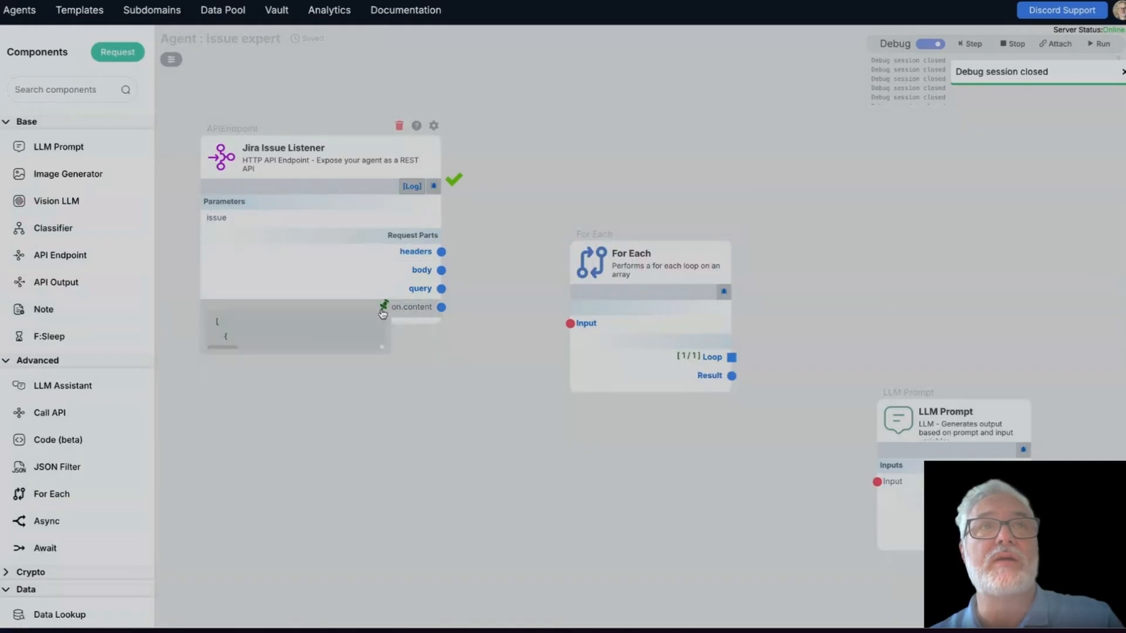
{"action": "left_click_drag", "start_coordinate": [382, 346], "coordinate": [614, 611]}
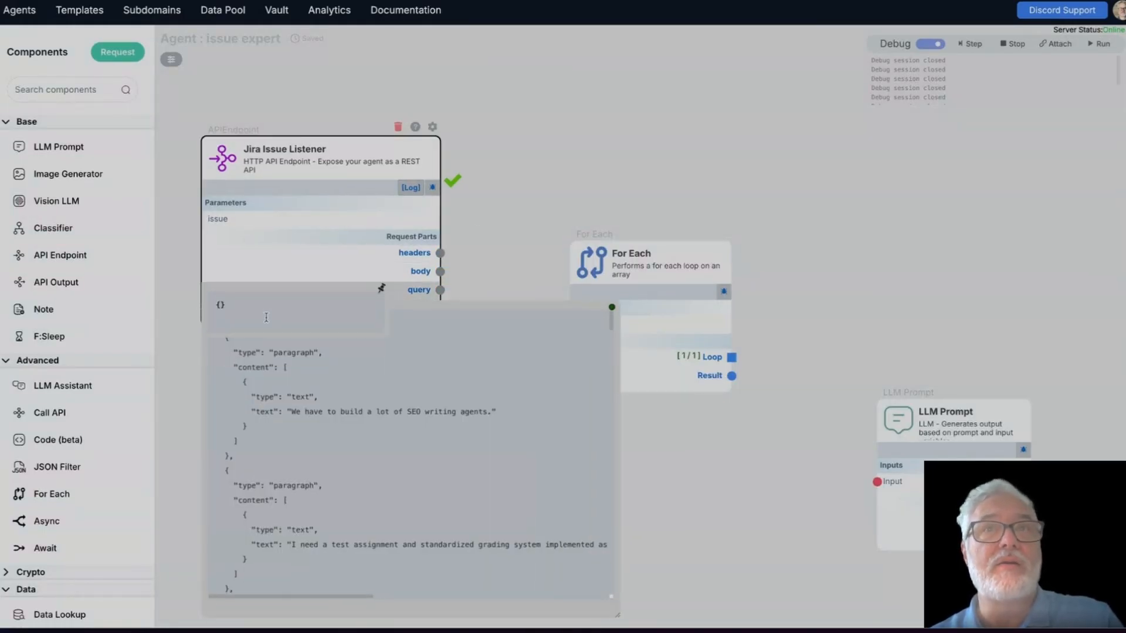
{"action": "left_click_drag", "start_coordinate": [886, 415], "coordinate": [833, 289]}
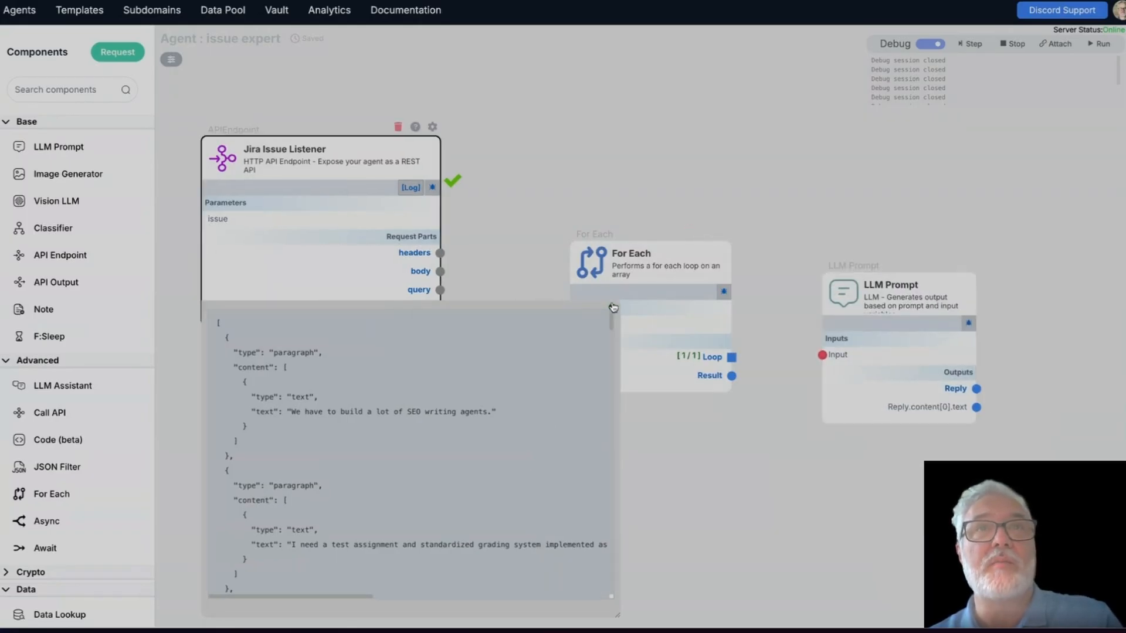
{"action": "left_click", "coordinate": [610, 306]}
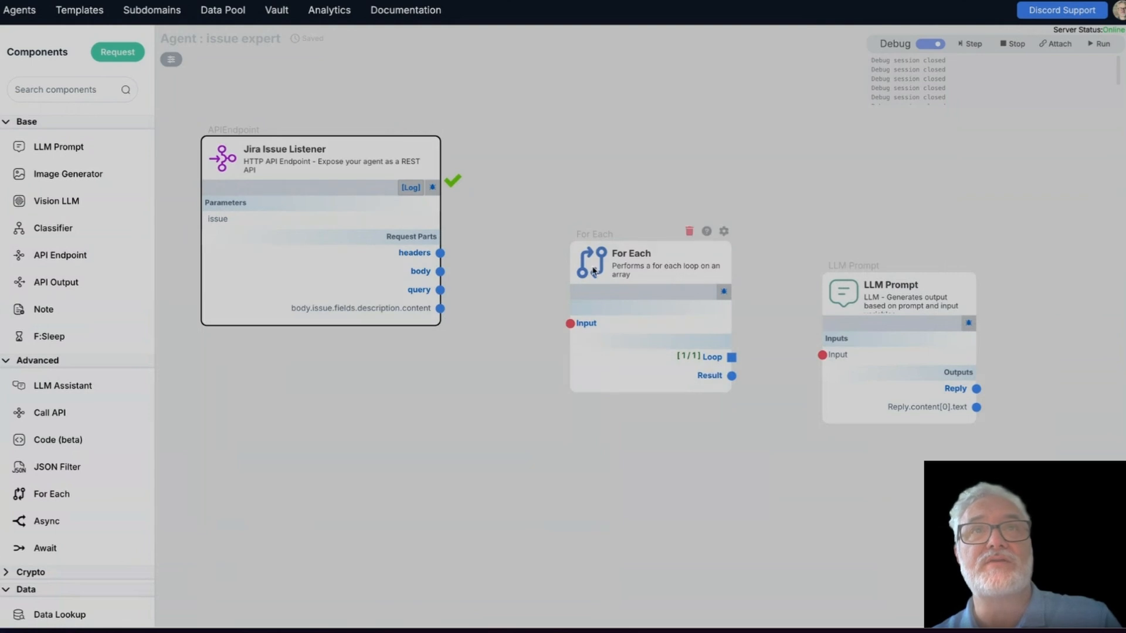
Step: Connect the listener's body.issue.fields.description.content output to the For Each's Input, and the For Each's Loop output to the LLM Prompt's Input
{"action": "left_click_drag", "start_coordinate": [594, 271], "coordinate": [610, 220]}
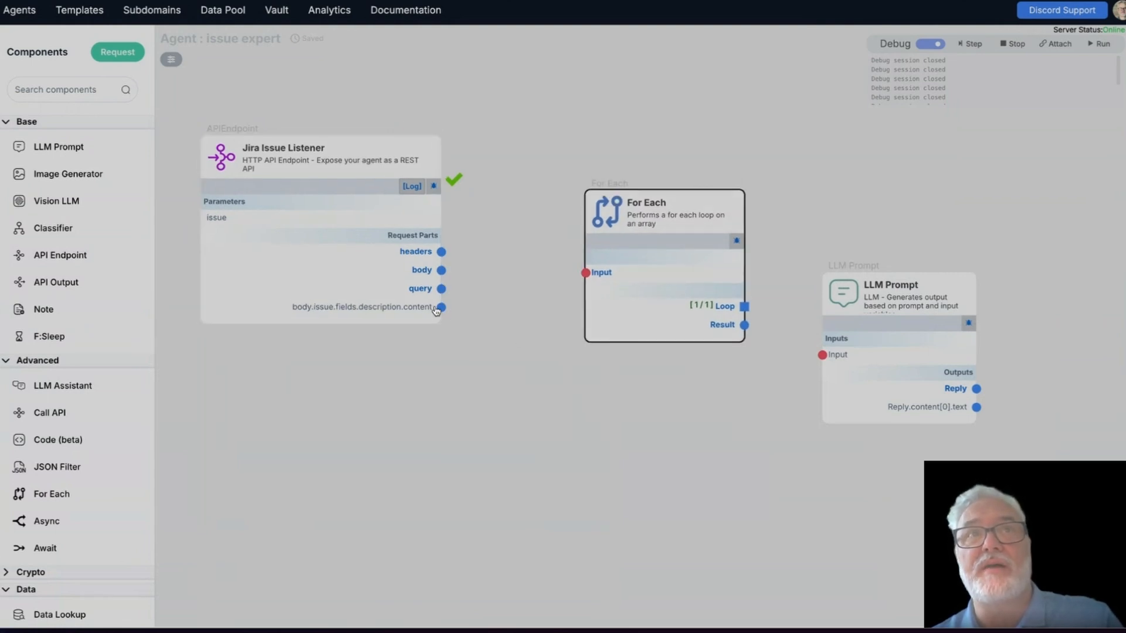
{"action": "mouse_move", "coordinate": [392, 300]}
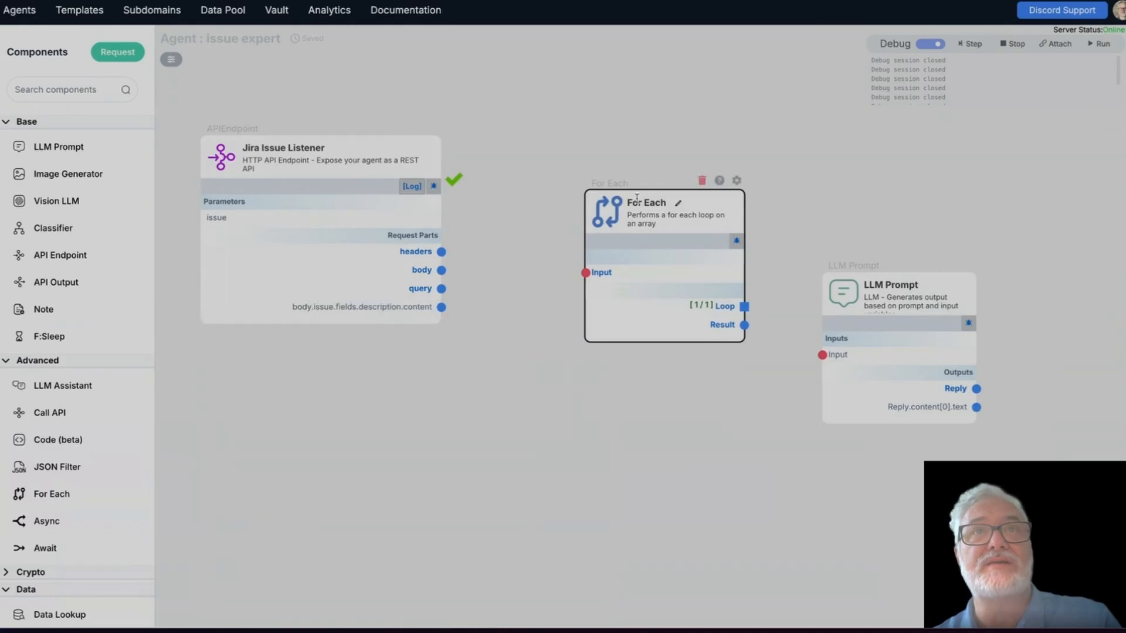
{"action": "mouse_move", "coordinate": [441, 308]}
{"action": "left_mouse_down"}
{"action": "mouse_move", "coordinate": [559, 293]}
{"action": "mouse_move", "coordinate": [604, 273]}
{"action": "mouse_move", "coordinate": [586, 273]}
{"action": "left_mouse_up"}
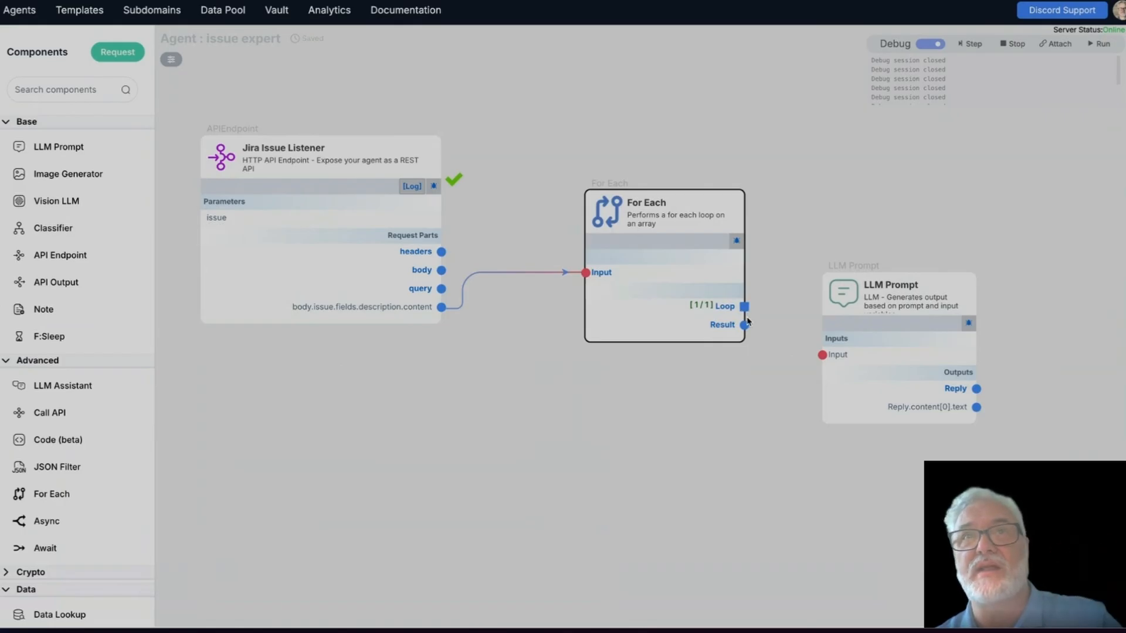
{"action": "left_click_drag", "start_coordinate": [761, 315], "coordinate": [823, 354]}
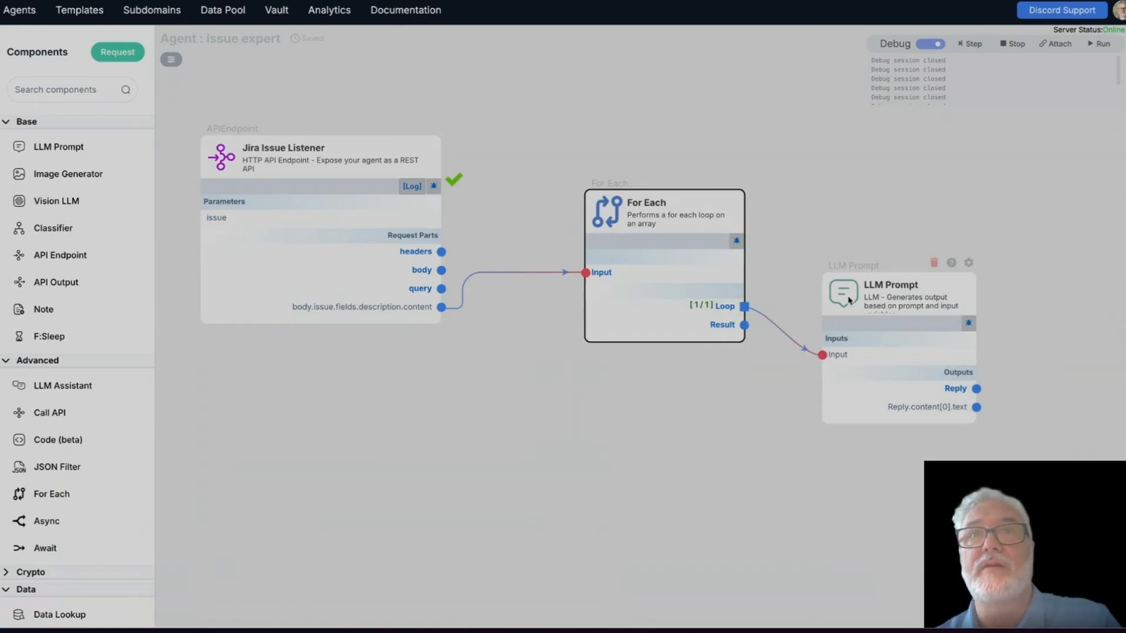
{"action": "mouse_move", "coordinate": [849, 300]}
{"action": "left_mouse_down"}
{"action": "mouse_move", "coordinate": [846, 323]}
{"action": "mouse_move", "coordinate": [863, 313]}
{"action": "left_mouse_up"}
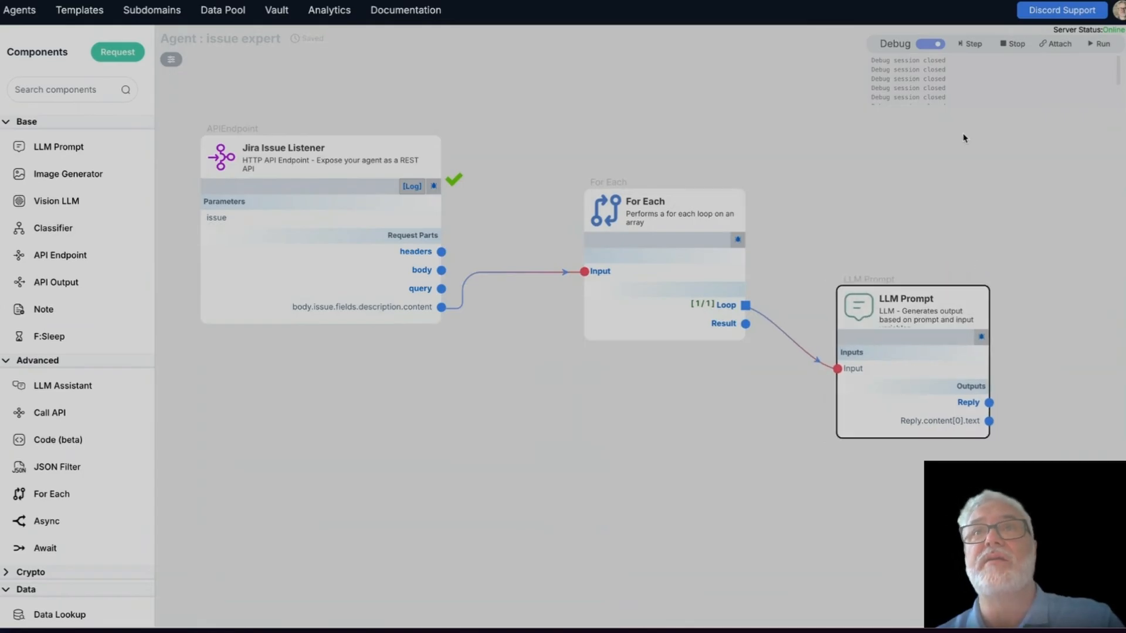
Step: Review the LLM Prompt's Echo model and prompt text in its settings
{"action": "left_click", "coordinate": [982, 277]}
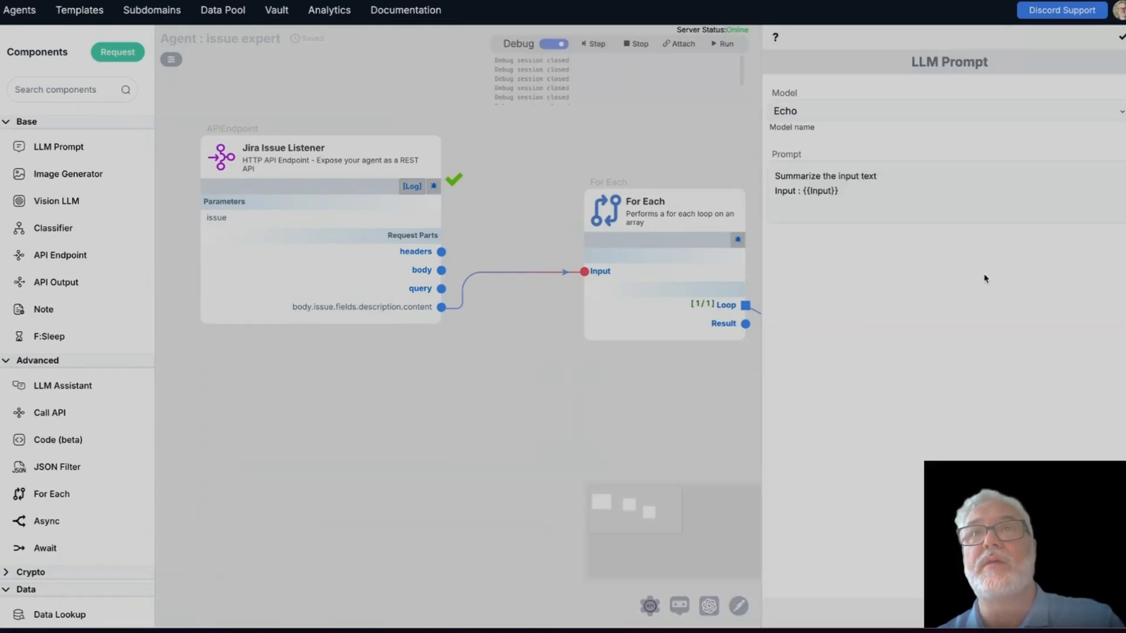
{"action": "left_click_drag", "start_coordinate": [890, 180], "coordinate": [801, 248]}
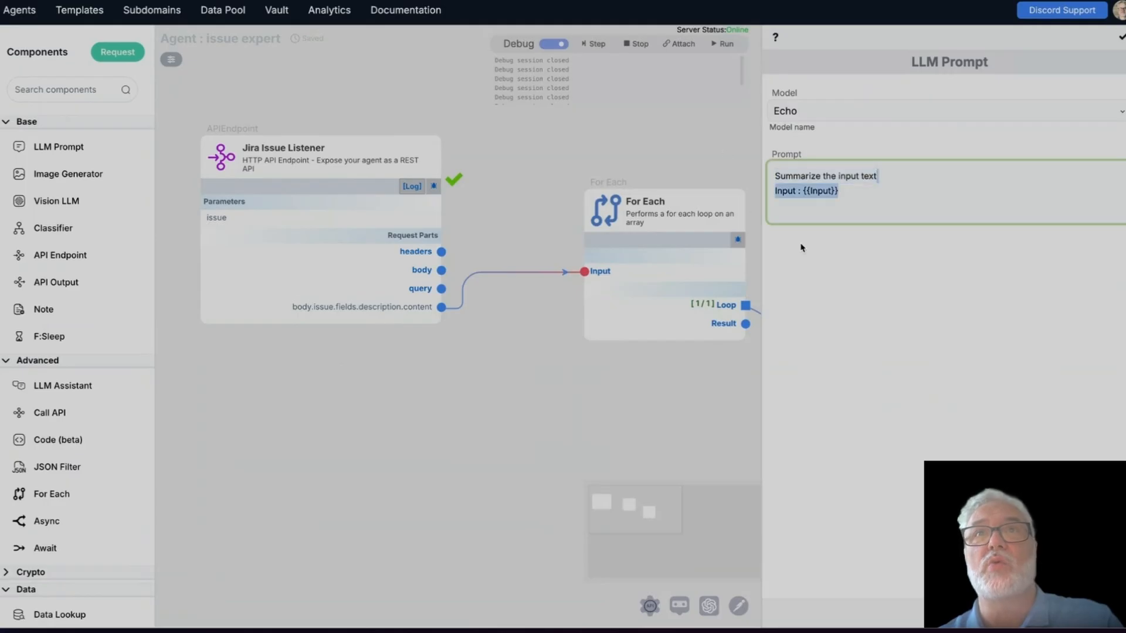
{"action": "left_click", "coordinate": [1121, 36]}
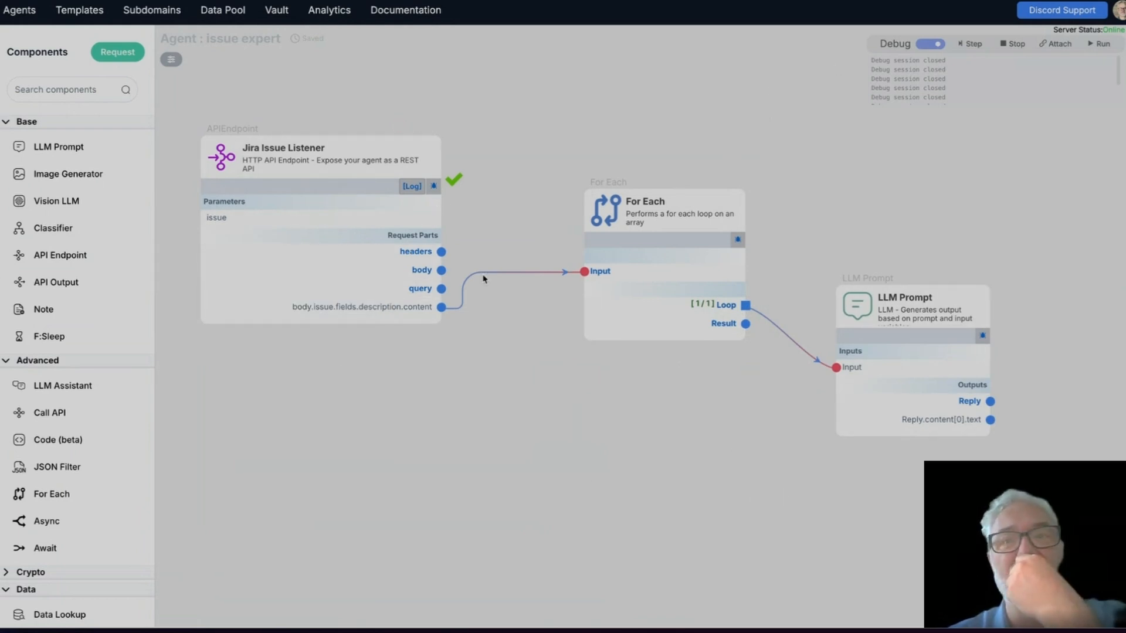
Step: Start a debug session from the Jira Issue Listener with its stored input, step through the For Each, and inspect the LLM Prompt's first Input item
{"action": "left_click", "coordinate": [434, 186]}
{"action": "left_click", "coordinate": [725, 368]}
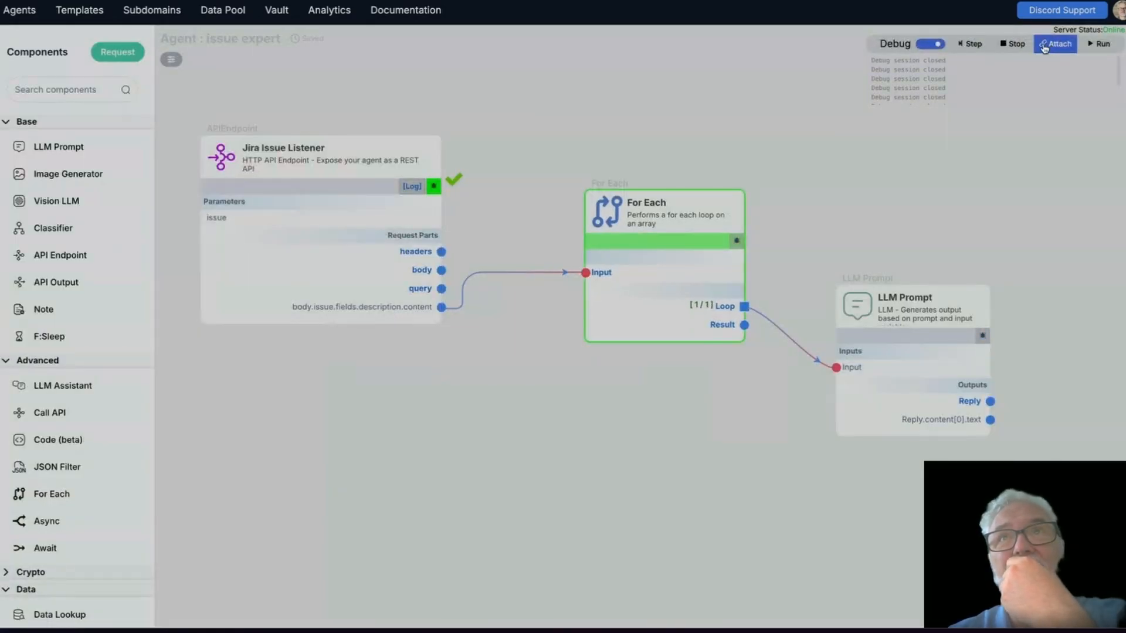
{"action": "left_click", "coordinate": [975, 45]}
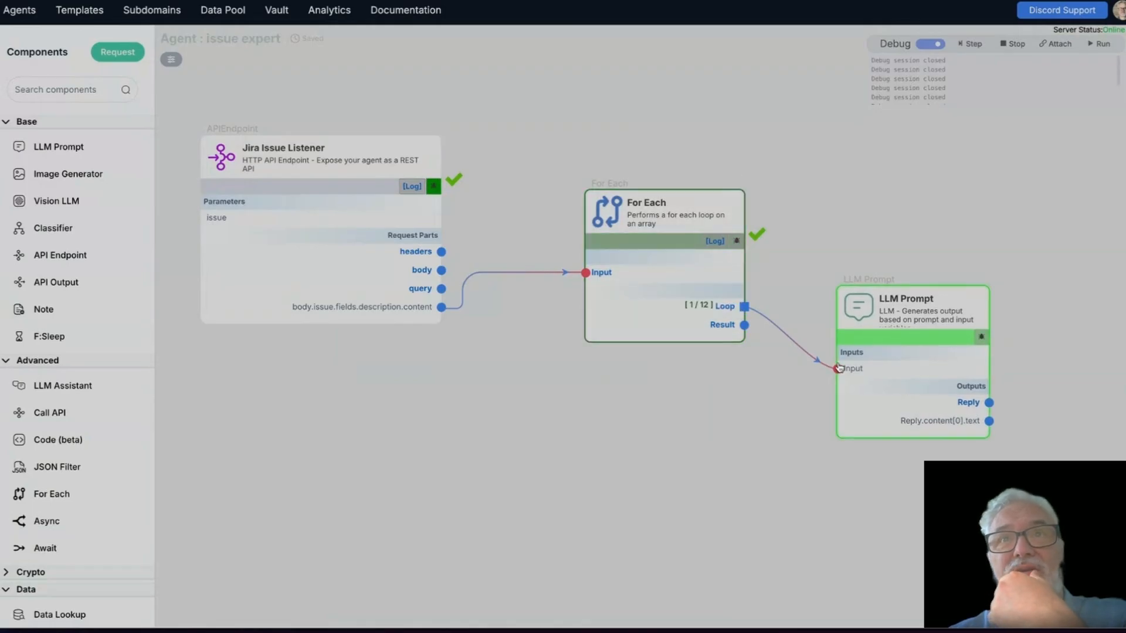
{"action": "mouse_move", "coordinate": [855, 372]}
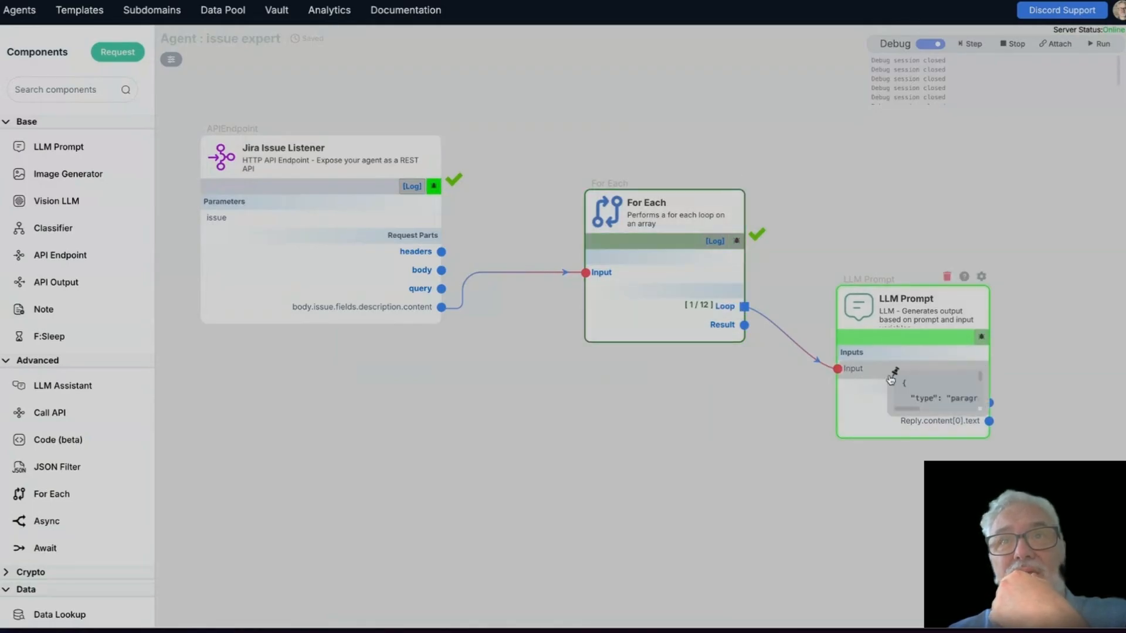
{"action": "left_click_drag", "start_coordinate": [886, 415], "coordinate": [662, 610]}
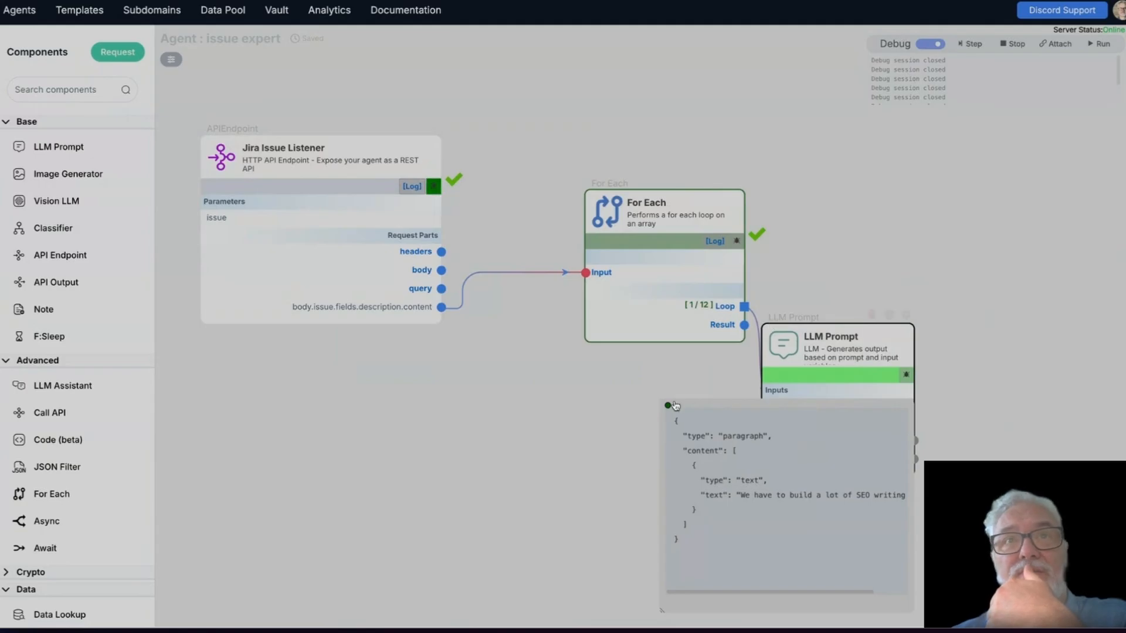
{"action": "left_click", "coordinate": [668, 406]}
{"action": "left_click_drag", "start_coordinate": [816, 336], "coordinate": [897, 284]}
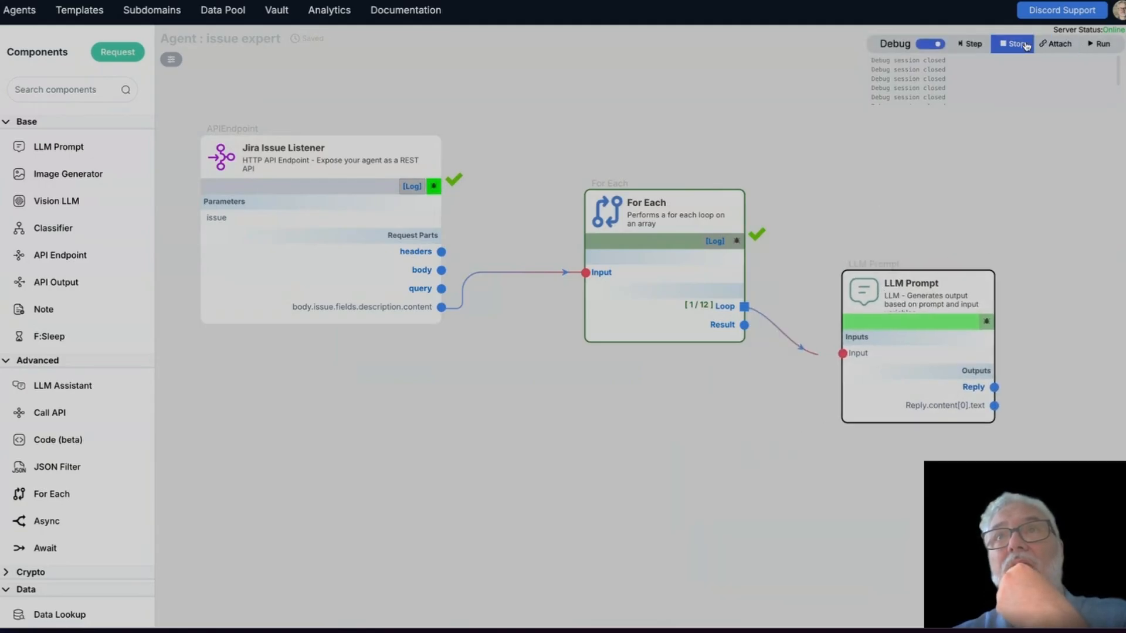
Step: Step the debugger to the second loop iteration and inspect the item reaching the LLM Prompt's Input
{"action": "left_click", "coordinate": [970, 44]}
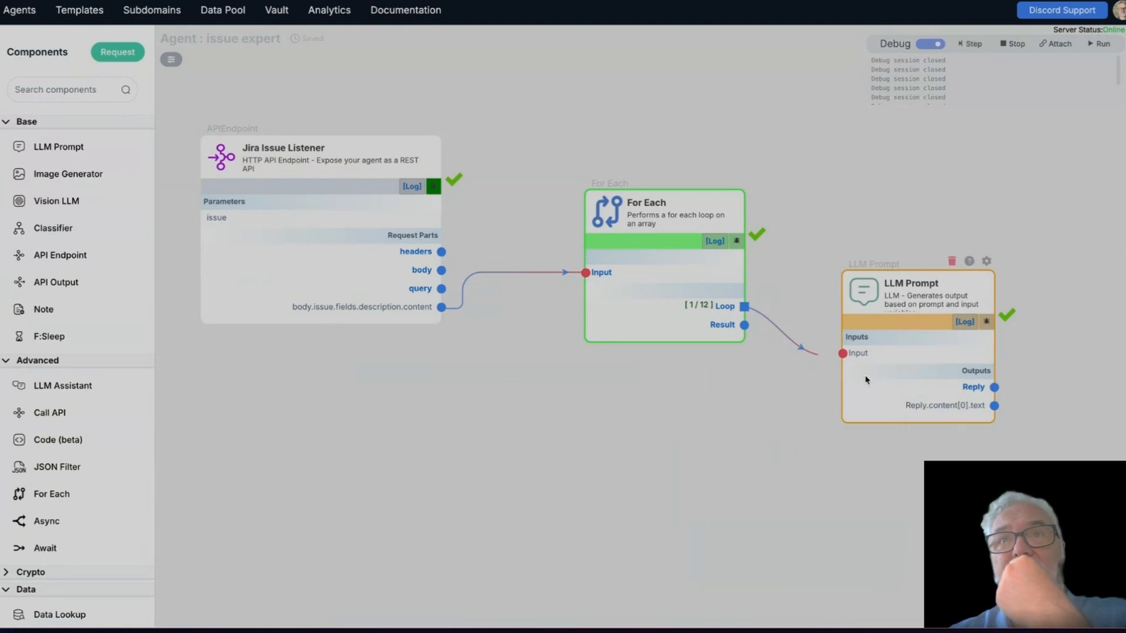
{"action": "mouse_move", "coordinate": [844, 356]}
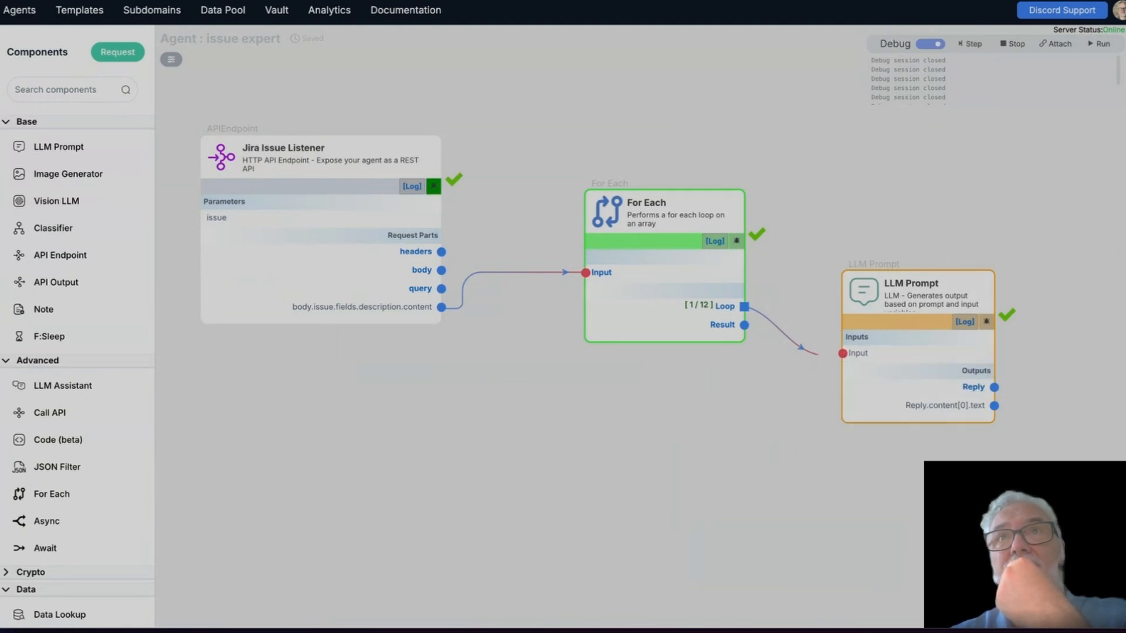
{"action": "left_click", "coordinate": [970, 44]}
{"action": "mouse_move", "coordinate": [845, 355]}
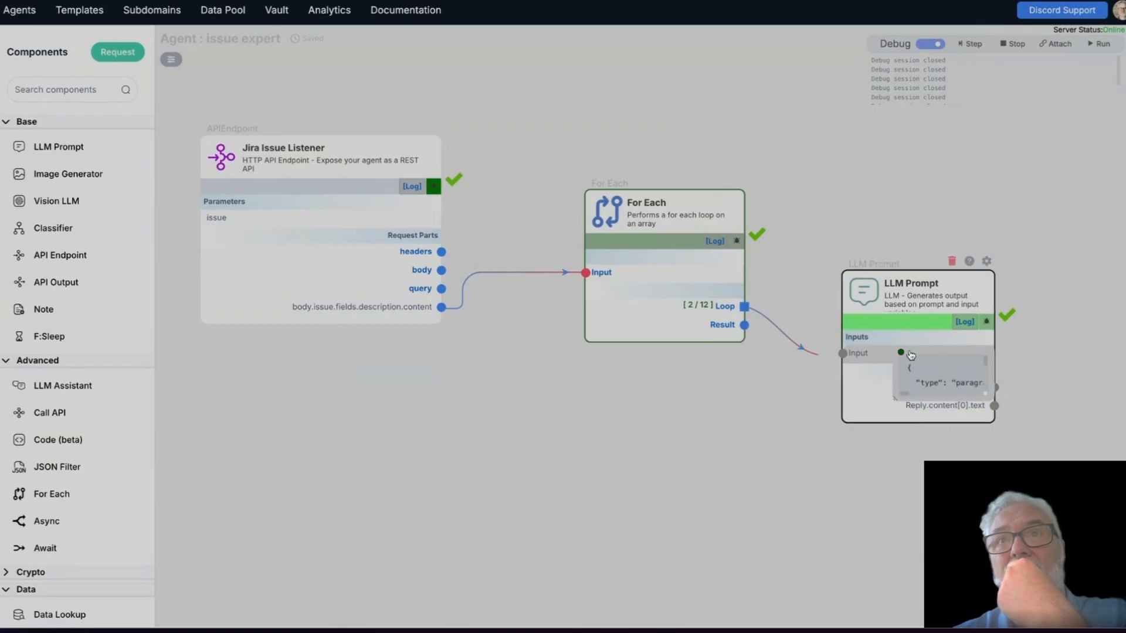
{"action": "left_click_drag", "start_coordinate": [892, 397], "coordinate": [653, 538]}
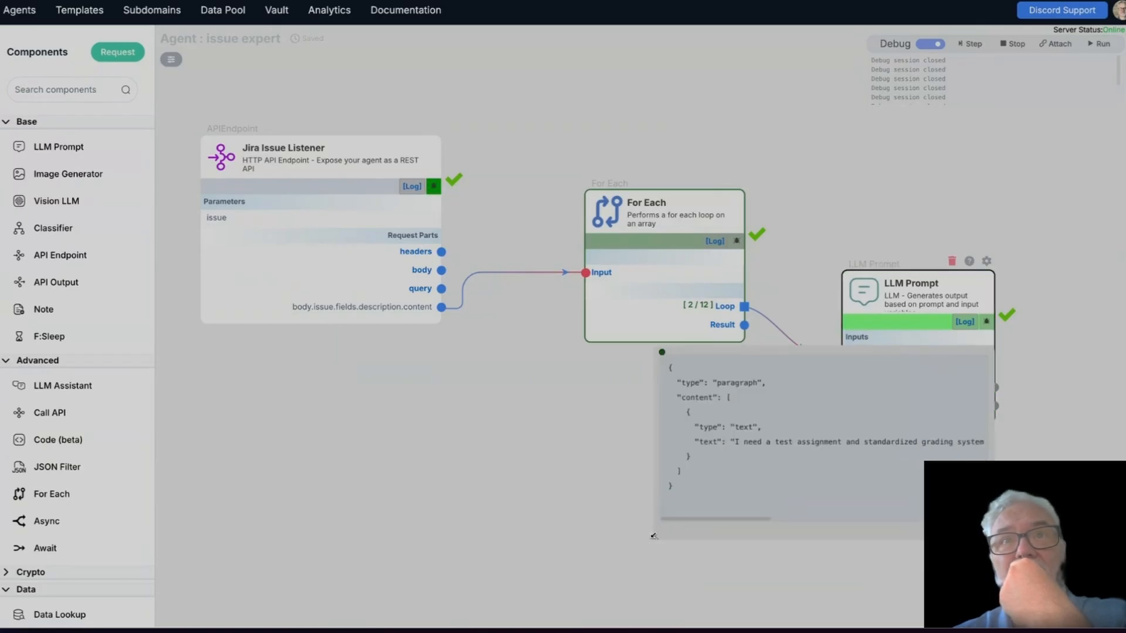
{"action": "left_click", "coordinate": [658, 353]}
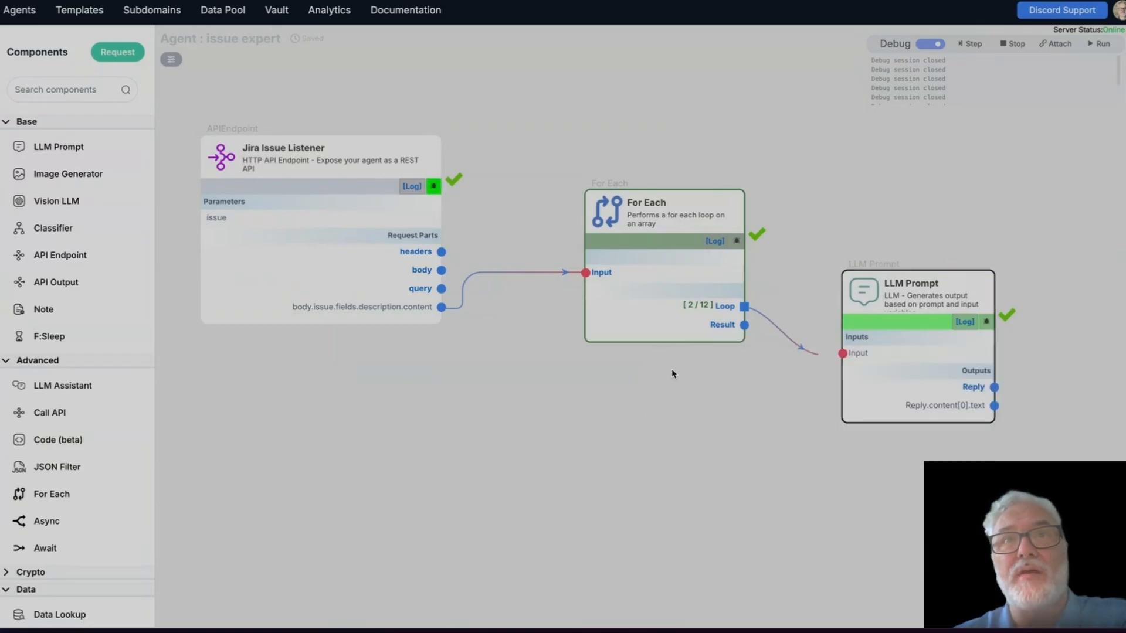
Step: Run the remaining loop iterations and examine the For Each's full Result output
{"action": "left_click", "coordinate": [1097, 45]}
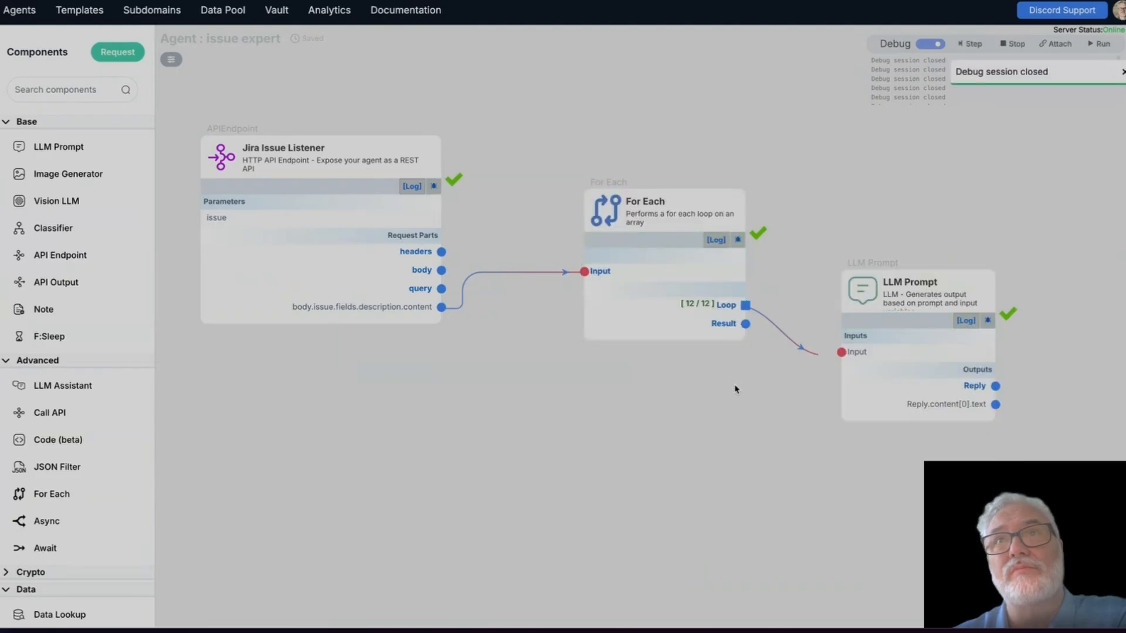
{"action": "mouse_move", "coordinate": [725, 331]}
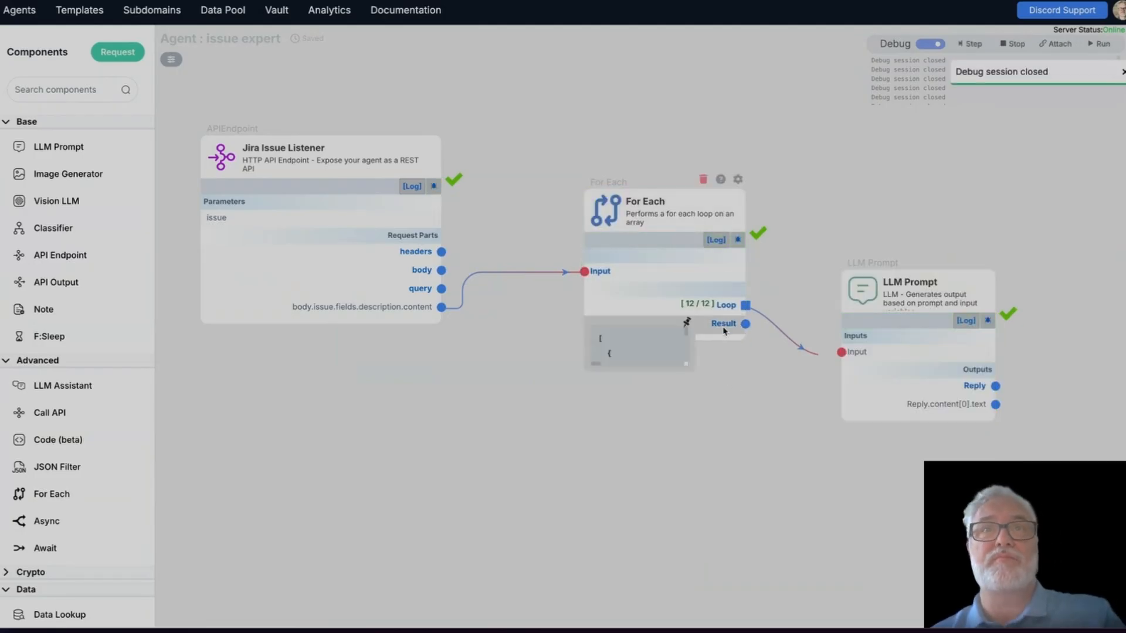
{"action": "left_click", "coordinate": [683, 324]}
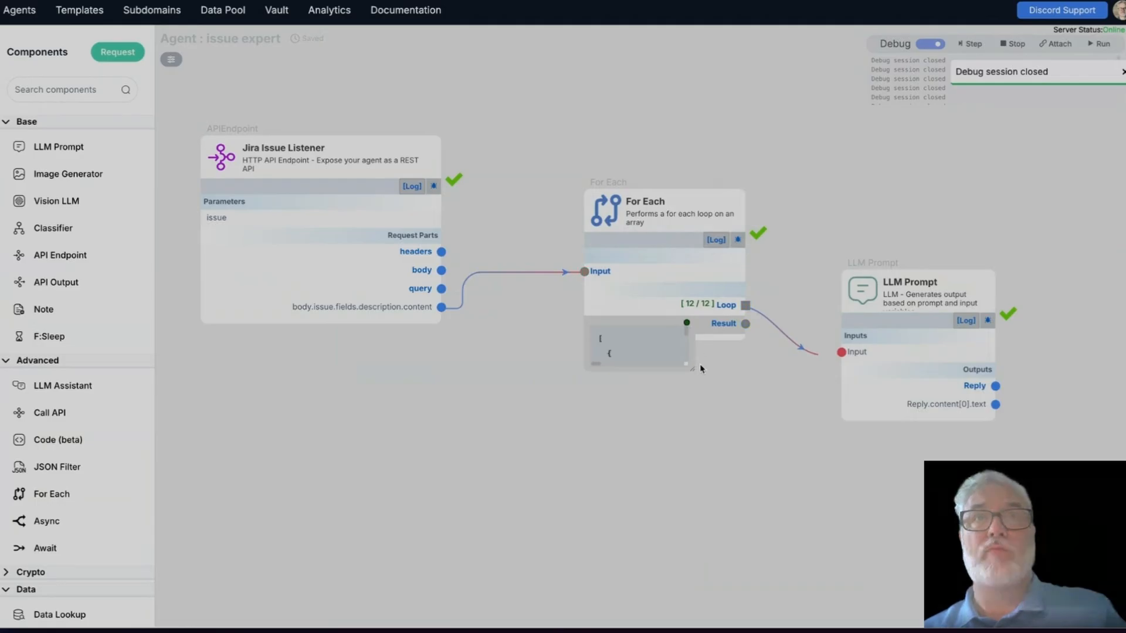
{"action": "left_click_drag", "start_coordinate": [692, 370], "coordinate": [903, 587]}
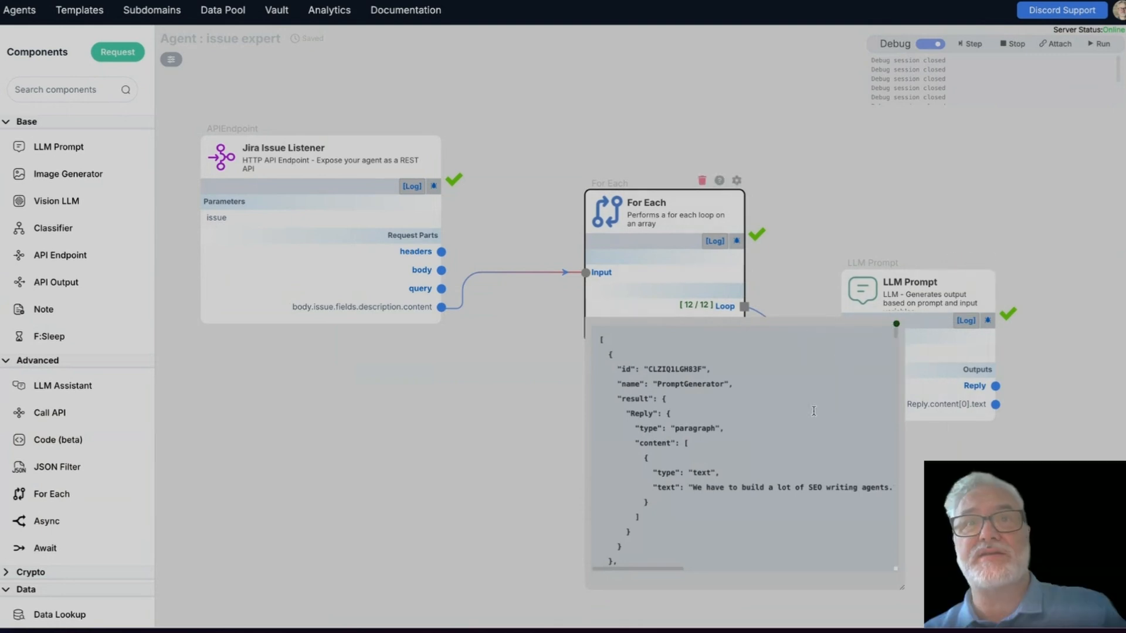
{"action": "scroll", "coordinate": [799, 434], "scroll_direction": "down", "scroll_amount": 10}
{"action": "scroll", "coordinate": [799, 434], "scroll_direction": "down", "scroll_amount": 10}
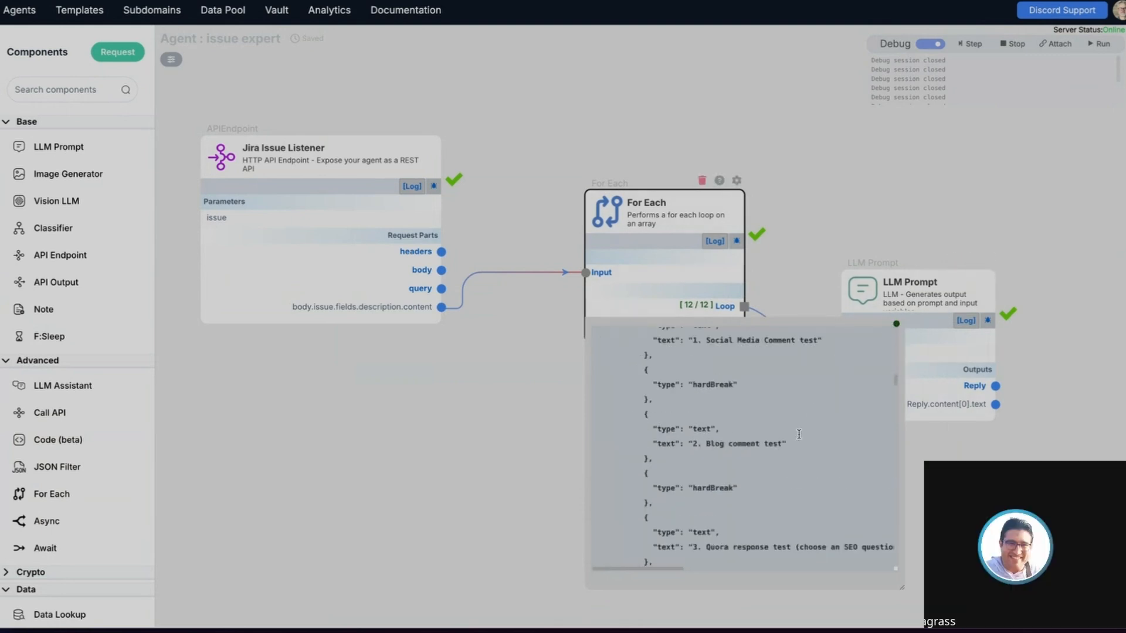
{"action": "scroll", "coordinate": [799, 434], "scroll_direction": "down", "scroll_amount": 10}
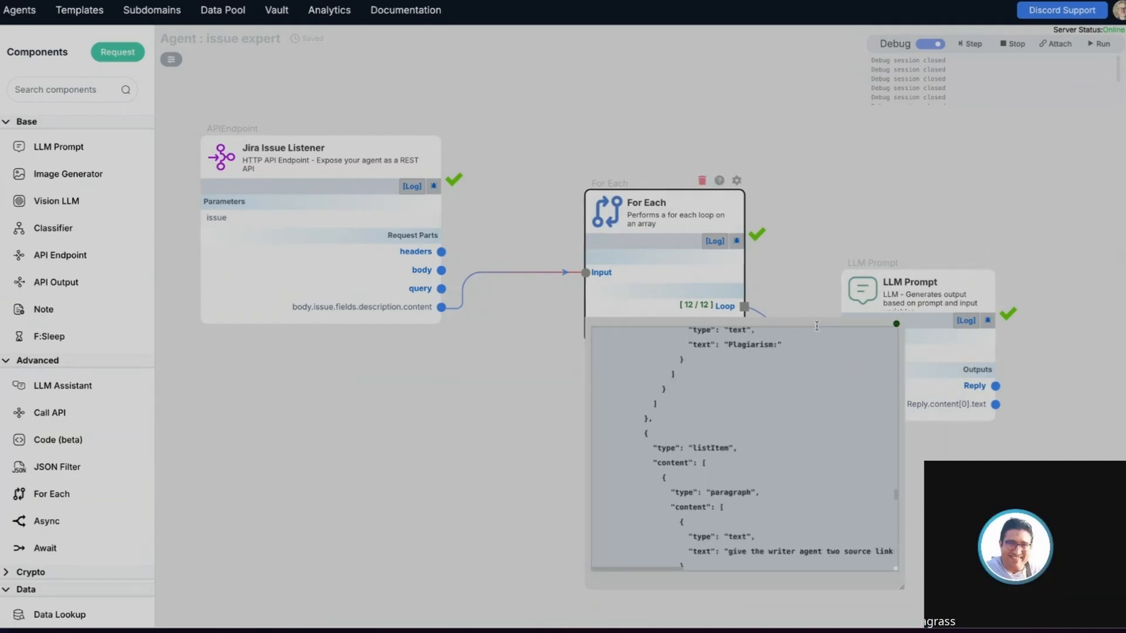
{"action": "left_click", "coordinate": [888, 330]}
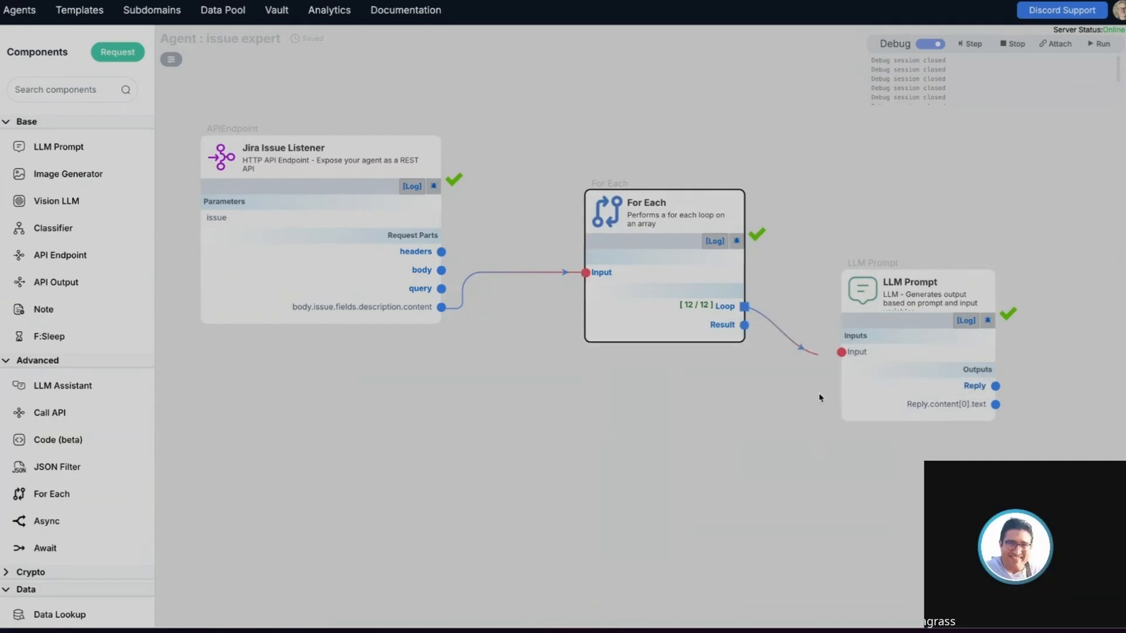
Step: Leave debug mode and replace the LLM Prompt's prompt text with only the {{Input}} variable
{"action": "left_click", "coordinate": [868, 291]}
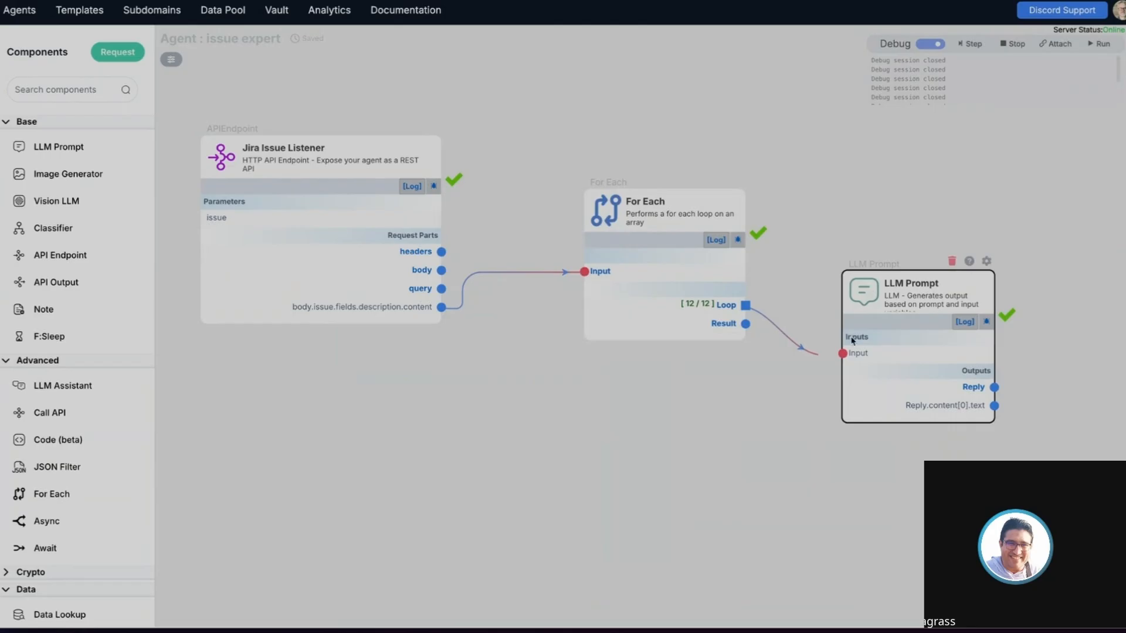
{"action": "mouse_move", "coordinate": [843, 355]}
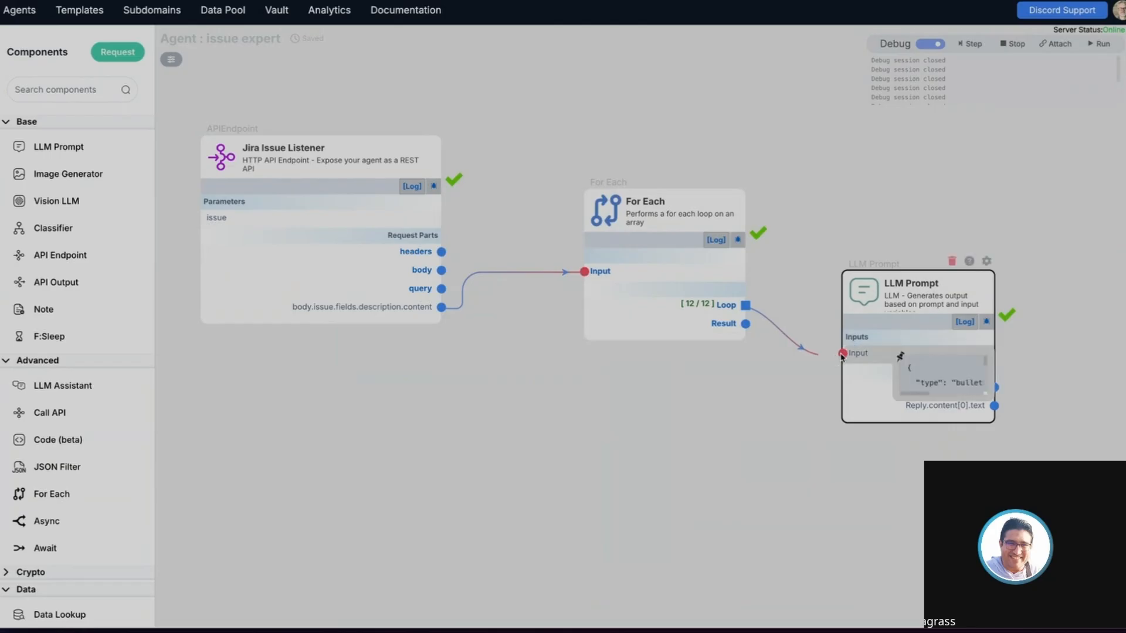
{"action": "left_click", "coordinate": [931, 43]}
{"action": "left_click", "coordinate": [971, 259]}
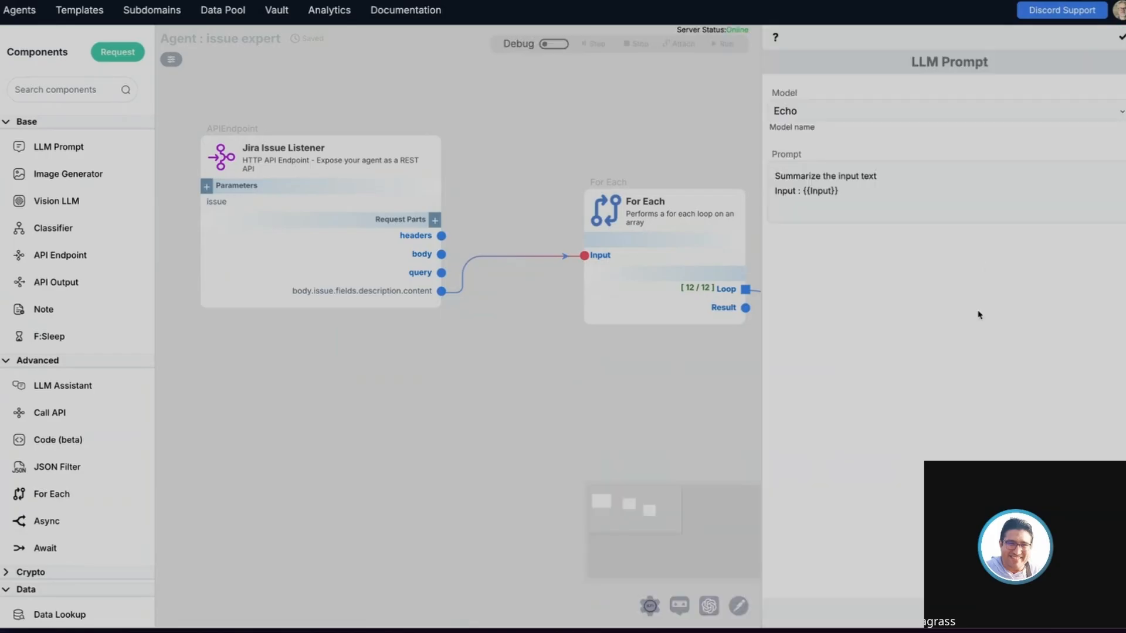
{"action": "left_click_drag", "start_coordinate": [913, 192], "coordinate": [708, 154]}
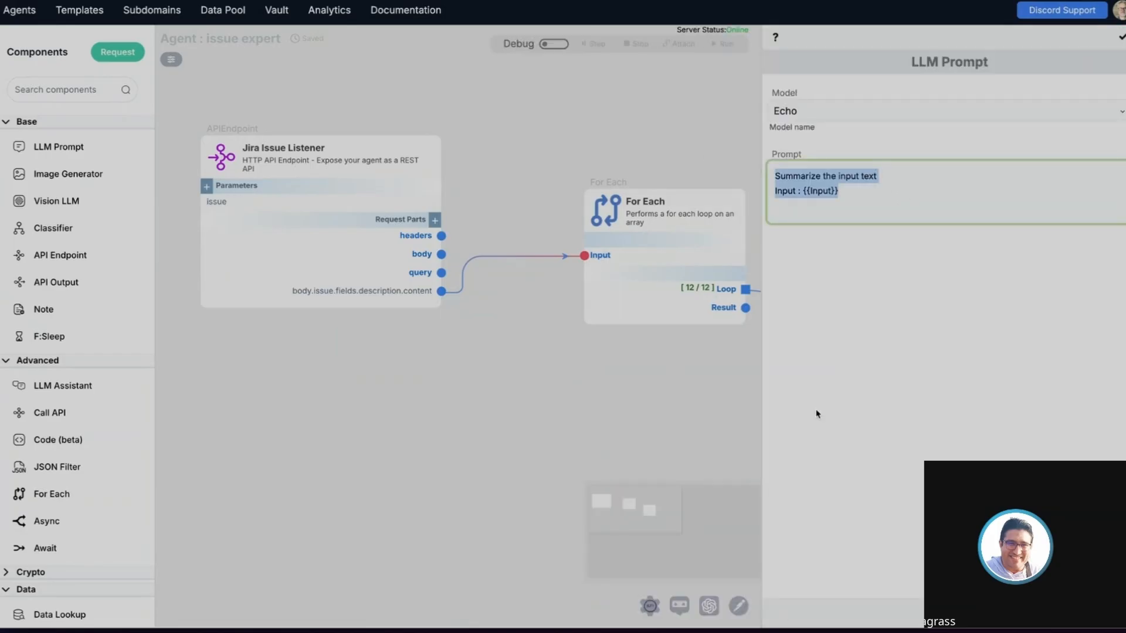
{"action": "key", "text": "BackSpace"}
{"action": "left_click", "coordinate": [786, 252]}
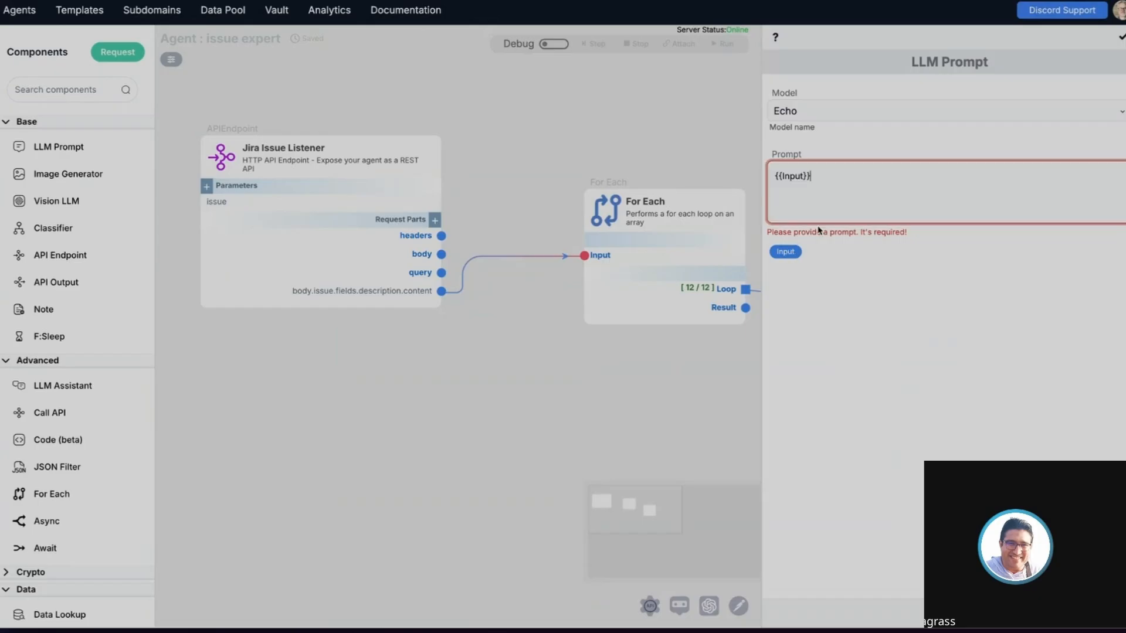
{"action": "left_click", "coordinate": [1122, 37]}
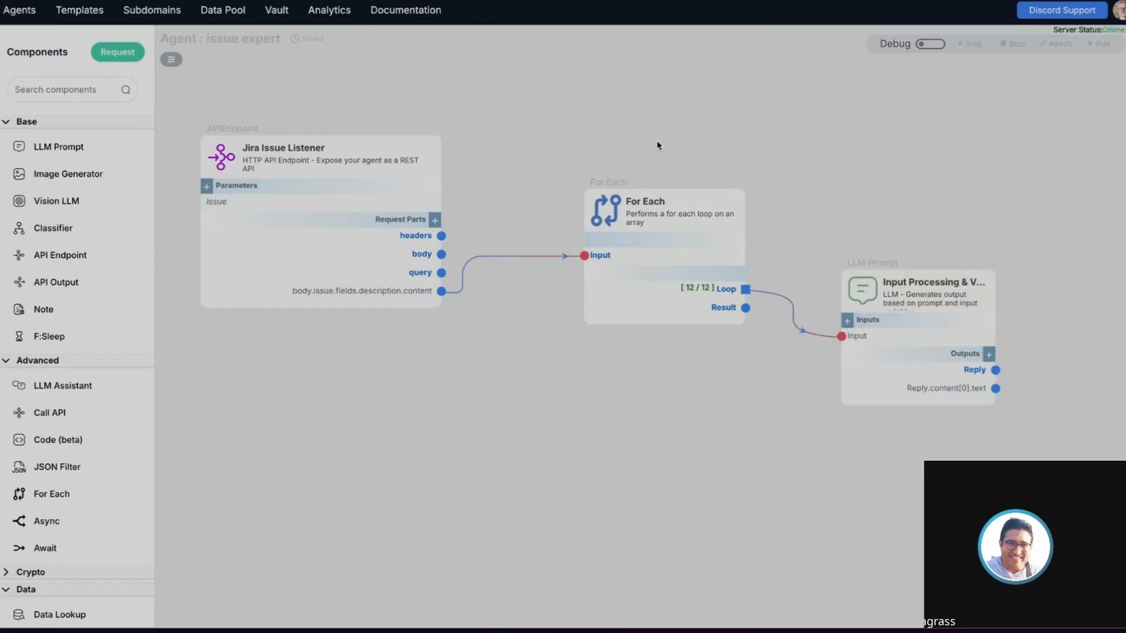
Step: Rerun the flow in debug mode from the Jira Issue Listener and read through its body.issue.fields.description.content output
{"action": "left_click", "coordinate": [930, 43]}
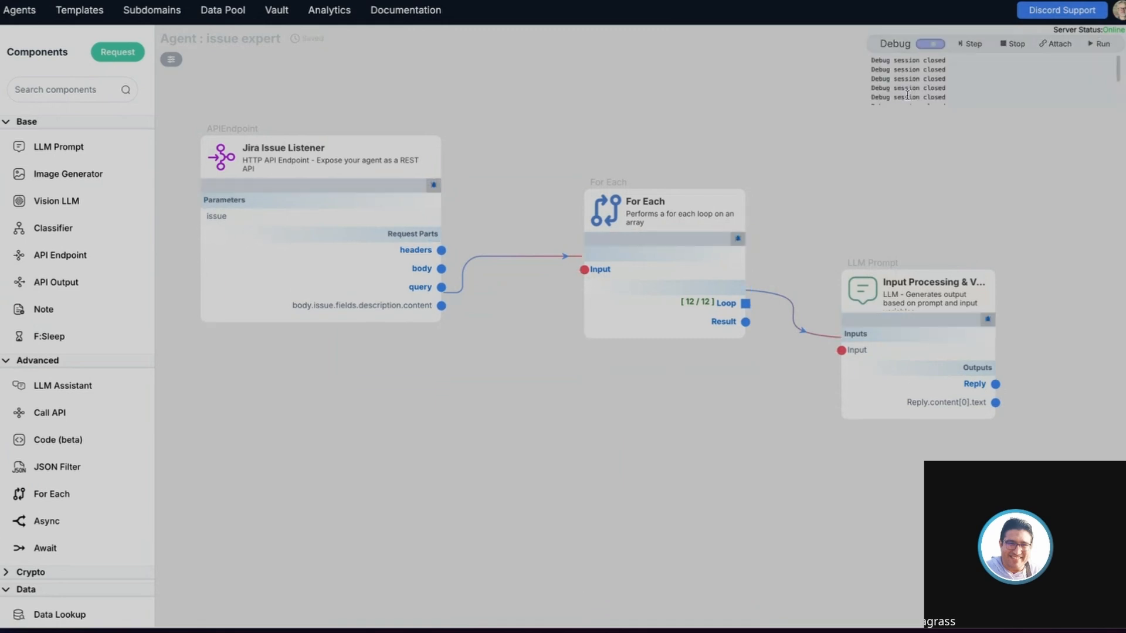
{"action": "left_click", "coordinate": [433, 186]}
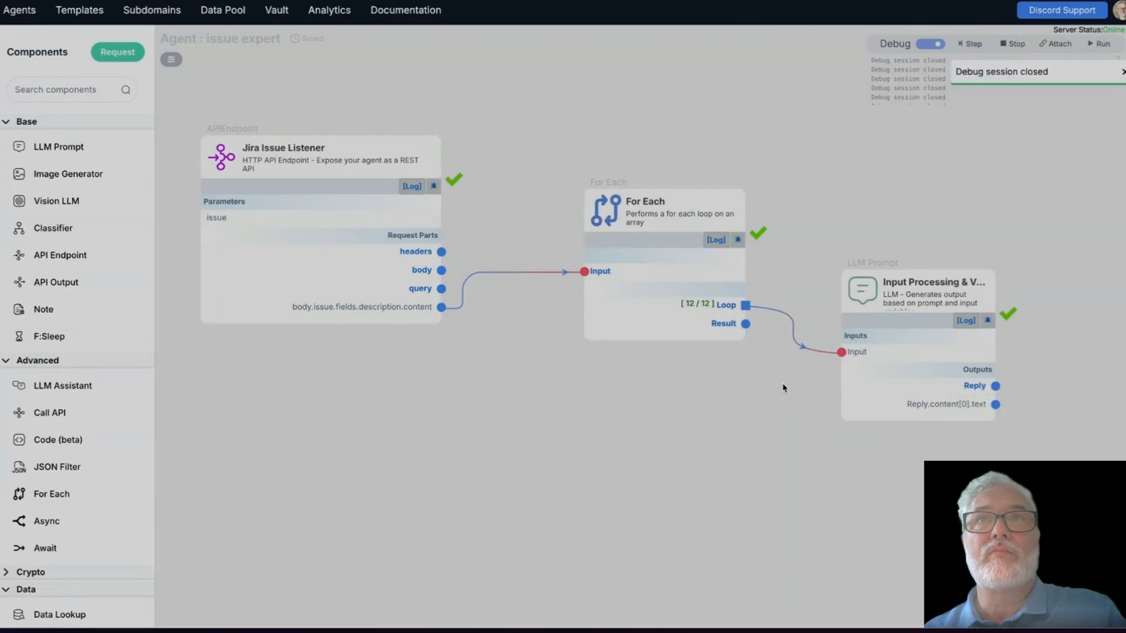
{"action": "mouse_move", "coordinate": [684, 325]}
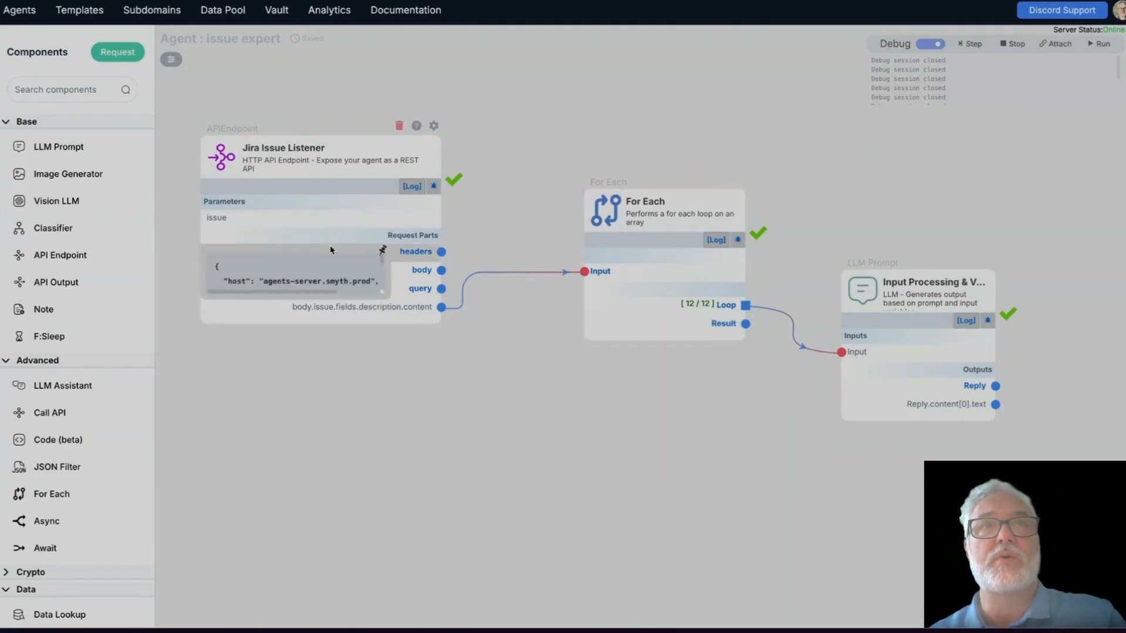
{"action": "mouse_move", "coordinate": [356, 318]}
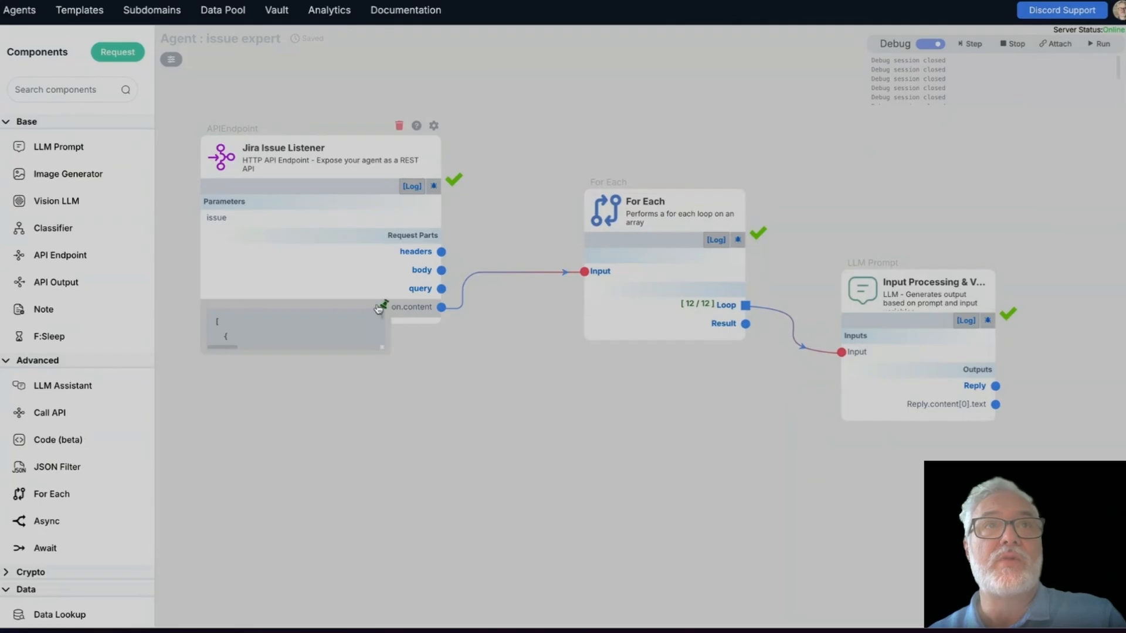
{"action": "left_click", "coordinate": [381, 306]}
{"action": "left_click_drag", "start_coordinate": [388, 350], "coordinate": [737, 607]}
{"action": "scroll", "coordinate": [404, 472], "scroll_direction": "down", "scroll_amount": 5}
{"action": "scroll", "coordinate": [407, 477], "scroll_direction": "down", "scroll_amount": 15}
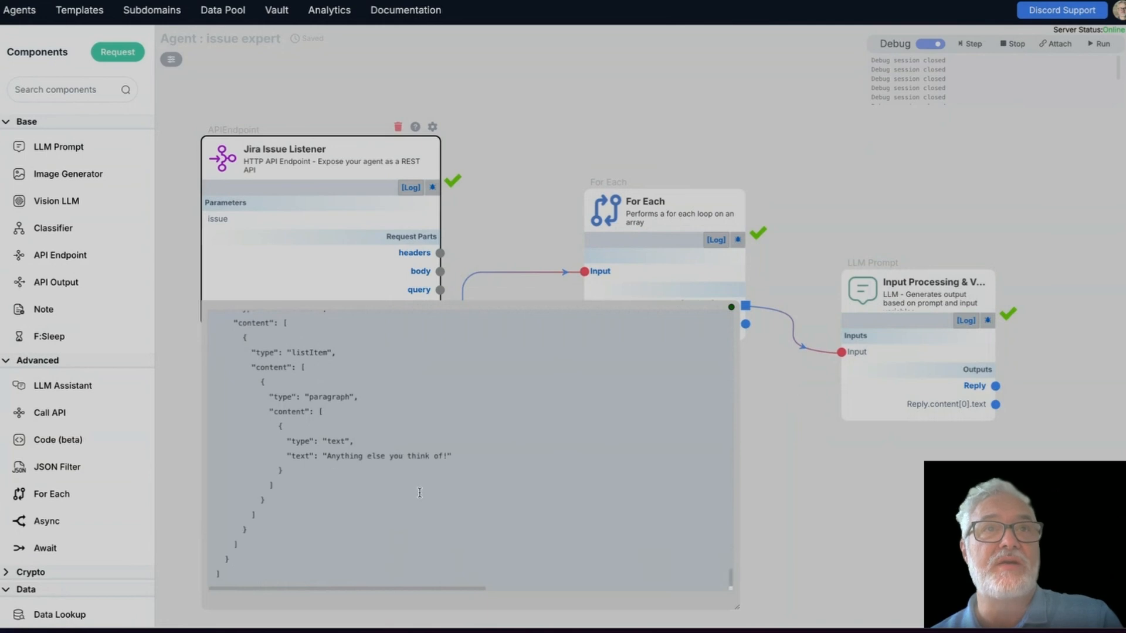
{"action": "scroll", "coordinate": [419, 493], "scroll_direction": "up", "scroll_amount": 20}
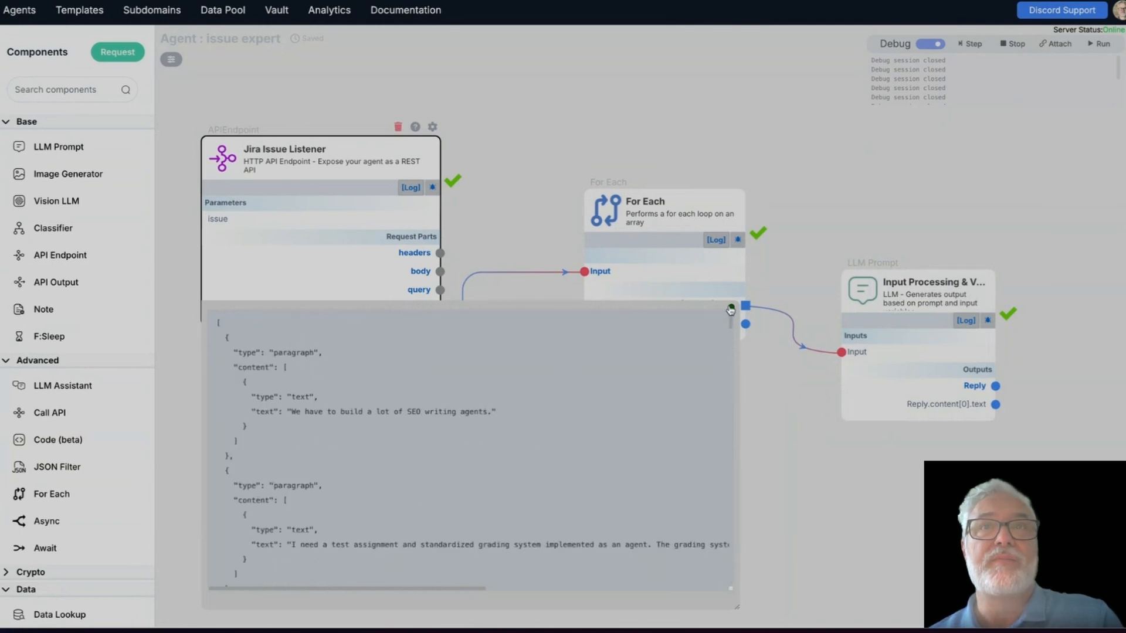
{"action": "left_click", "coordinate": [731, 308]}
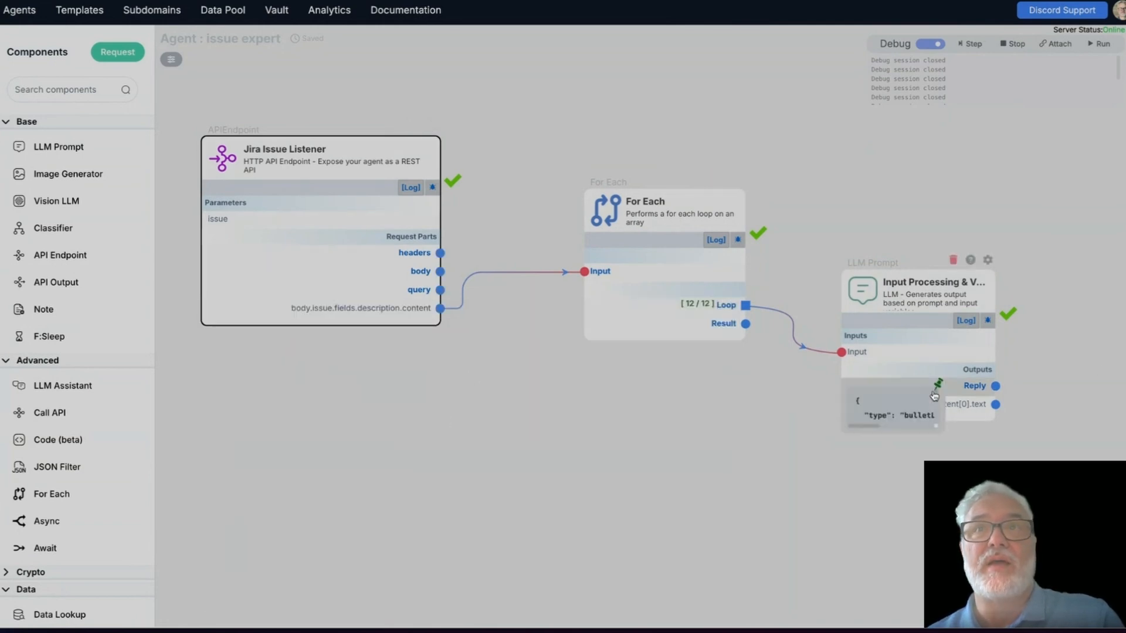
Step: Check the LLM Prompt's Reply and Reply.content[0].text outputs, and examine the nested structure of the item at its Input
{"action": "mouse_move", "coordinate": [994, 406]}
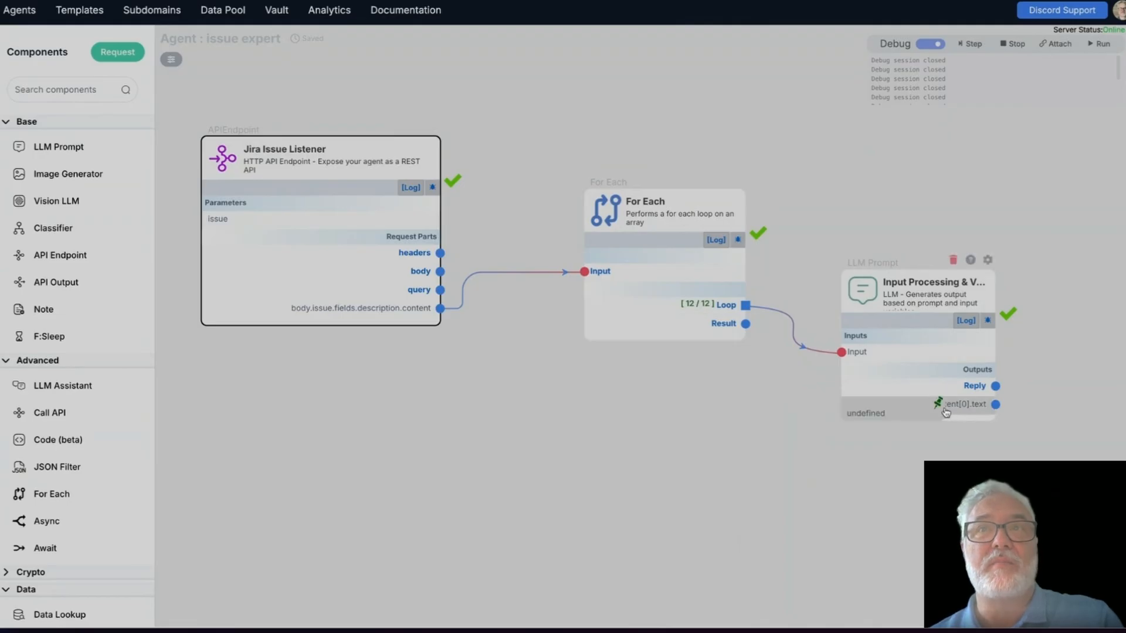
{"action": "left_click", "coordinate": [939, 411]}
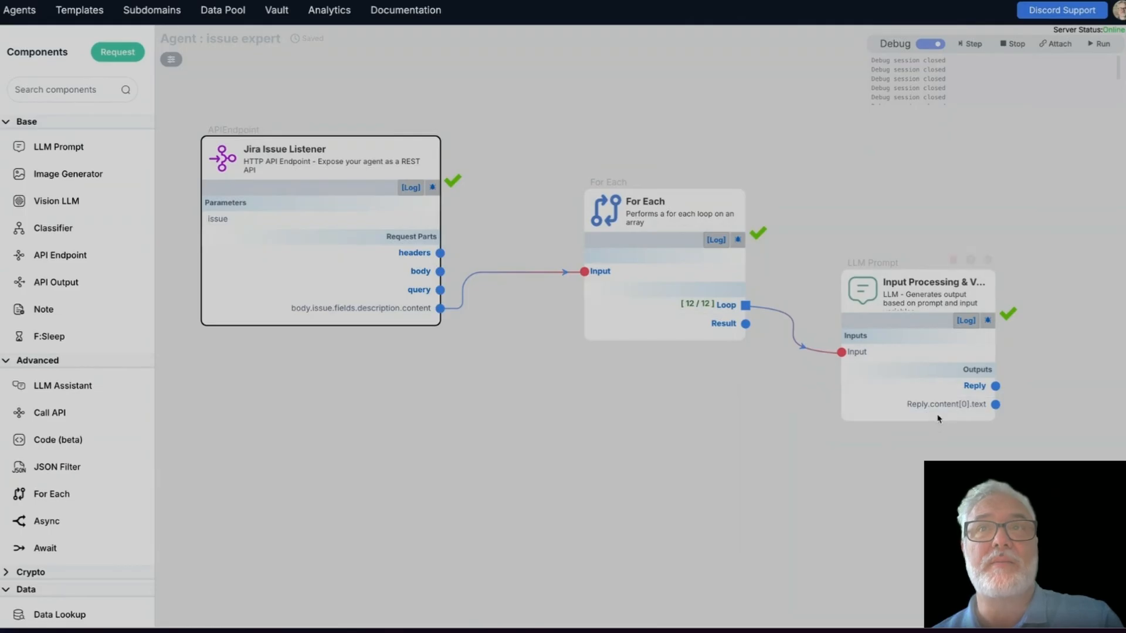
{"action": "mouse_move", "coordinate": [939, 411]}
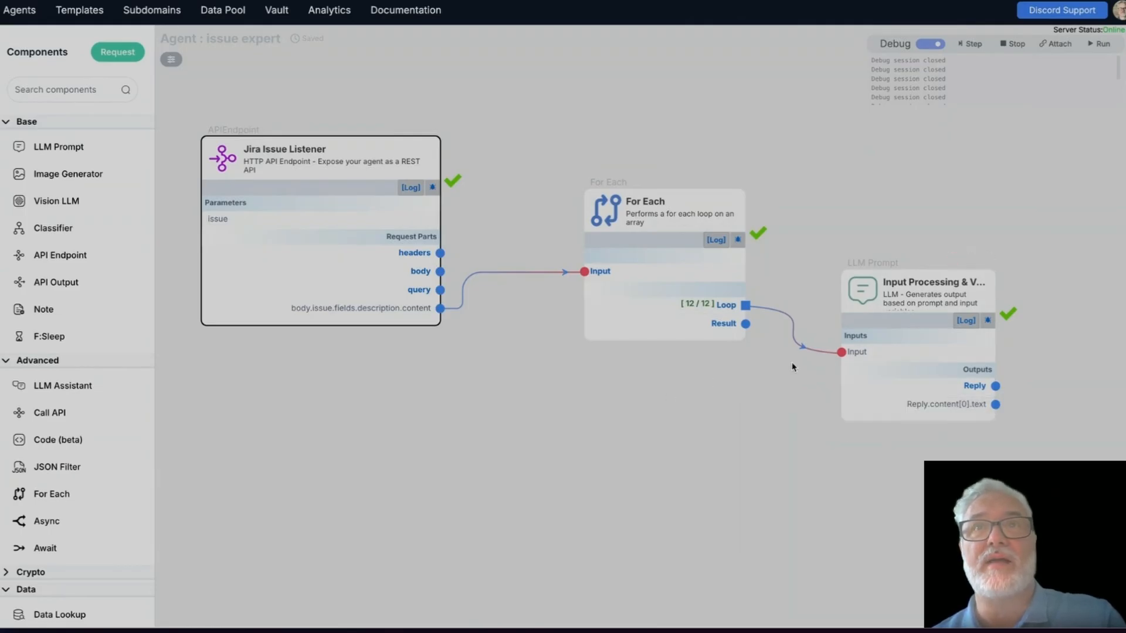
{"action": "mouse_move", "coordinate": [855, 360]}
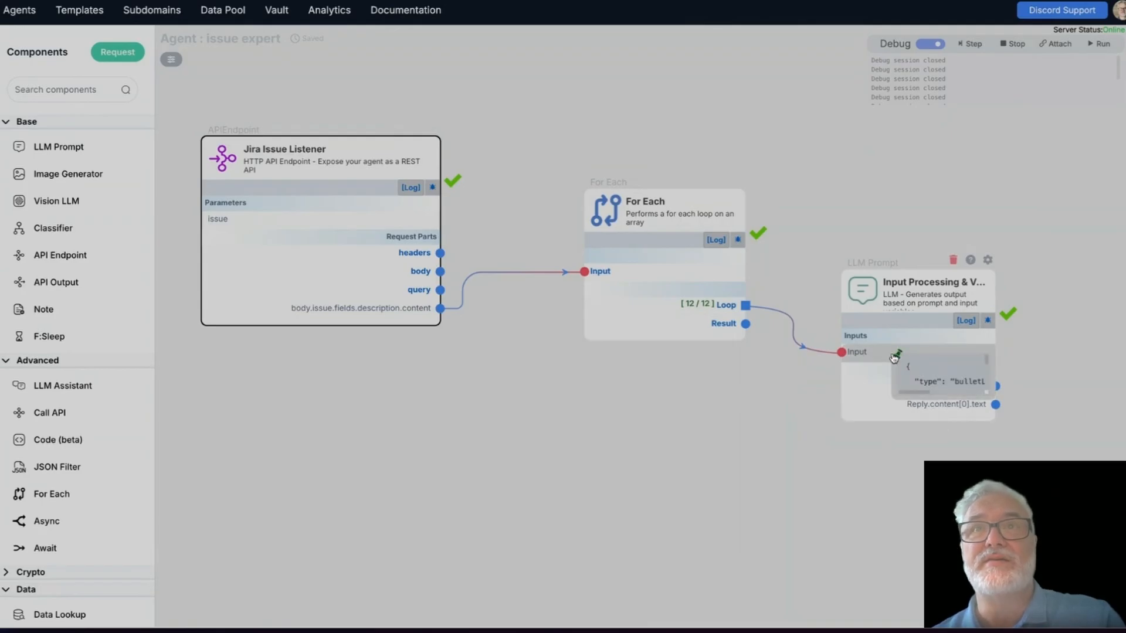
{"action": "left_click", "coordinate": [895, 355]}
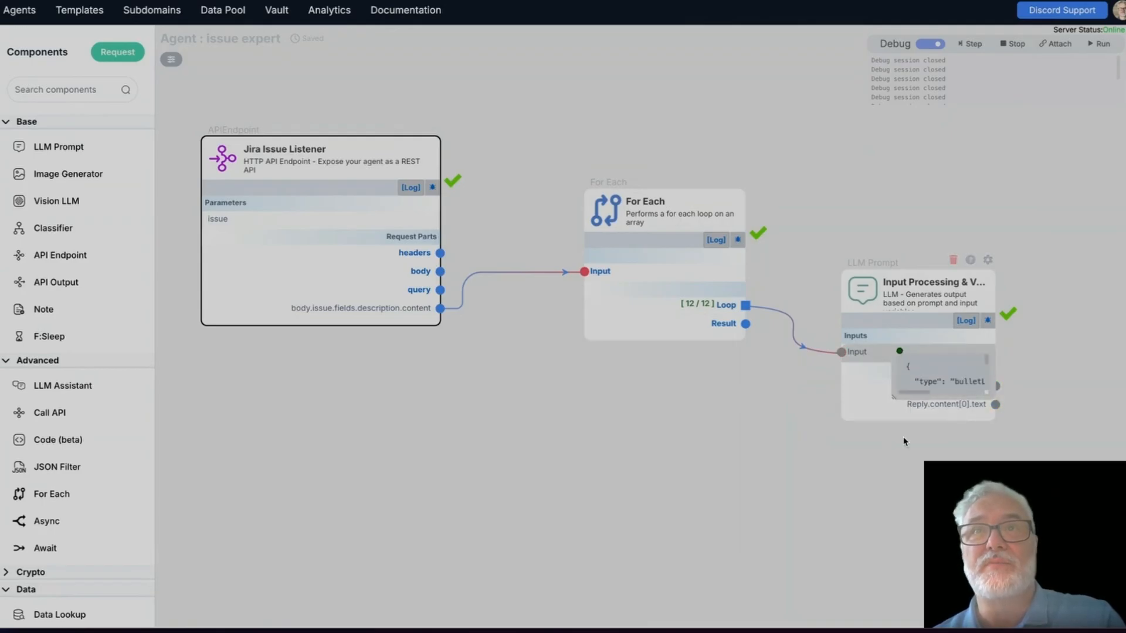
{"action": "left_click_drag", "start_coordinate": [894, 397], "coordinate": [593, 557]}
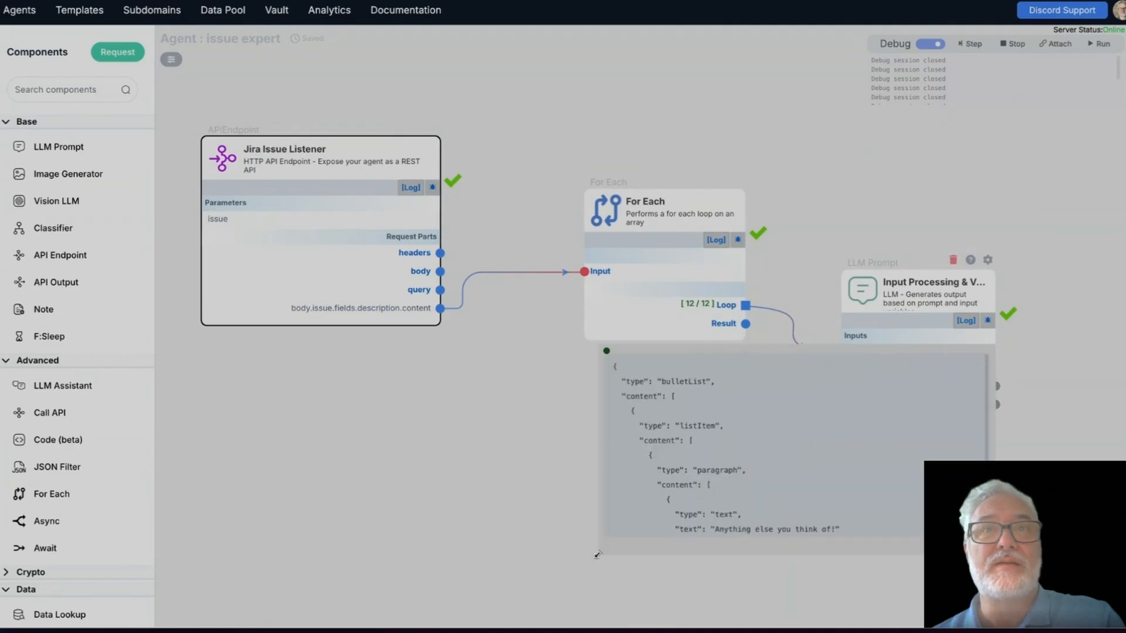
{"action": "triple_click", "coordinate": [669, 384]}
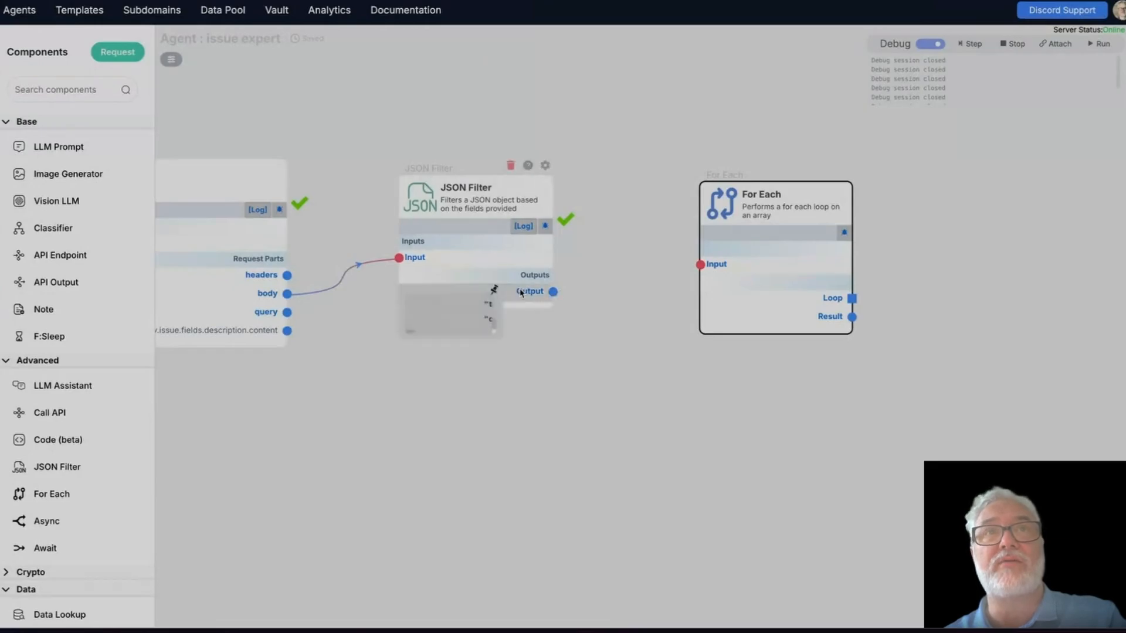
Step: Examine the JSON Filter's Output down to the innermost content array holding the text
{"action": "left_click", "coordinate": [495, 293]}
{"action": "left_click_drag", "start_coordinate": [499, 335], "coordinate": [1035, 627]}
{"action": "left_click_drag", "start_coordinate": [548, 377], "coordinate": [562, 444]}
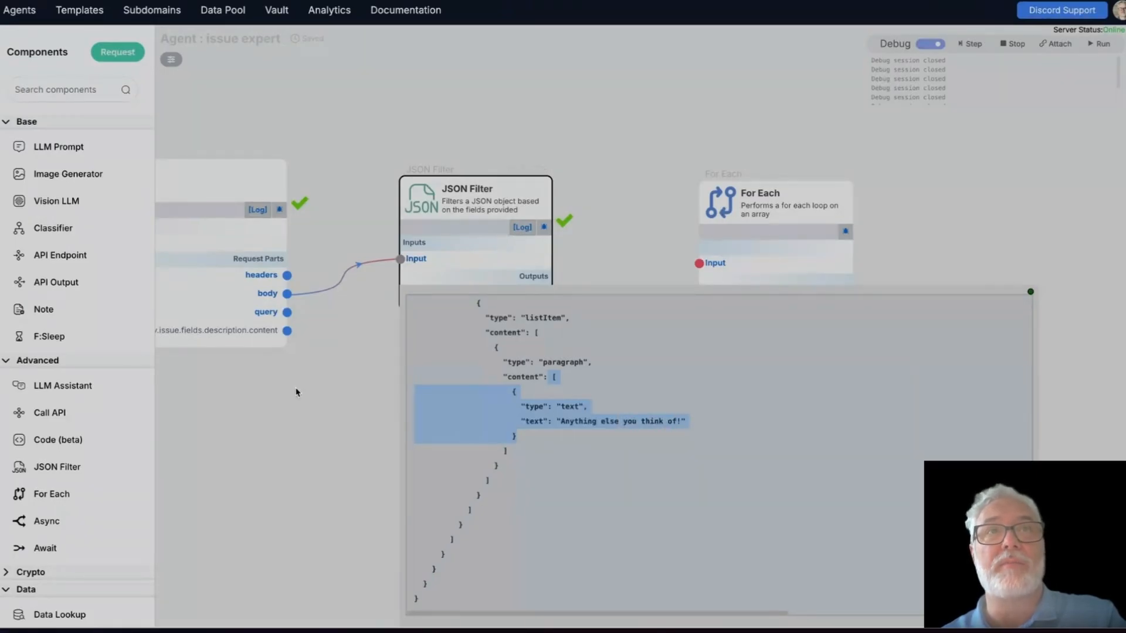
{"action": "left_click", "coordinate": [1031, 292]}
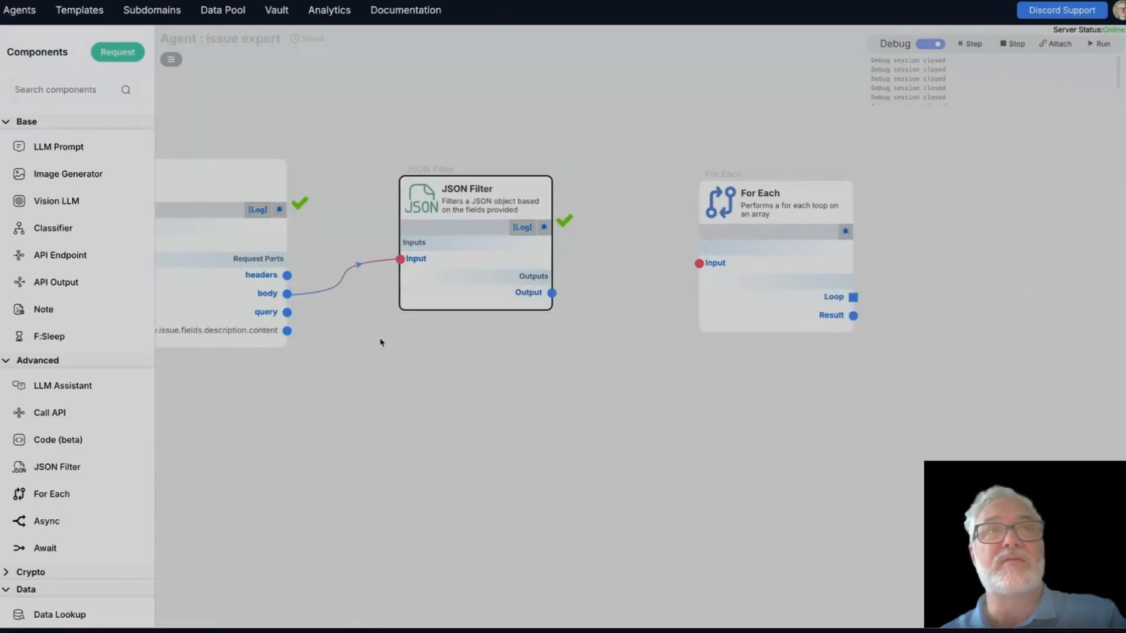
Step: Compare the paragraph and bulletList entries in the Jira Issue Listener's body.issue.fields.description.content output
{"action": "left_click_drag", "start_coordinate": [272, 418], "coordinate": [525, 440]}
{"action": "mouse_move", "coordinate": [485, 353]}
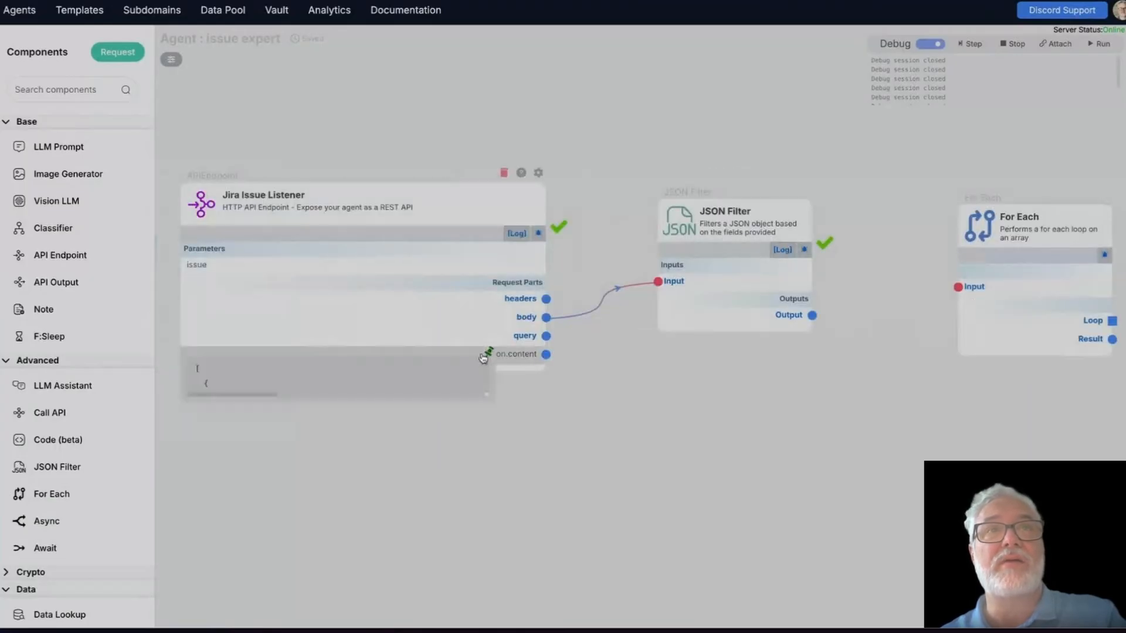
{"action": "left_click_drag", "start_coordinate": [485, 397], "coordinate": [533, 617]}
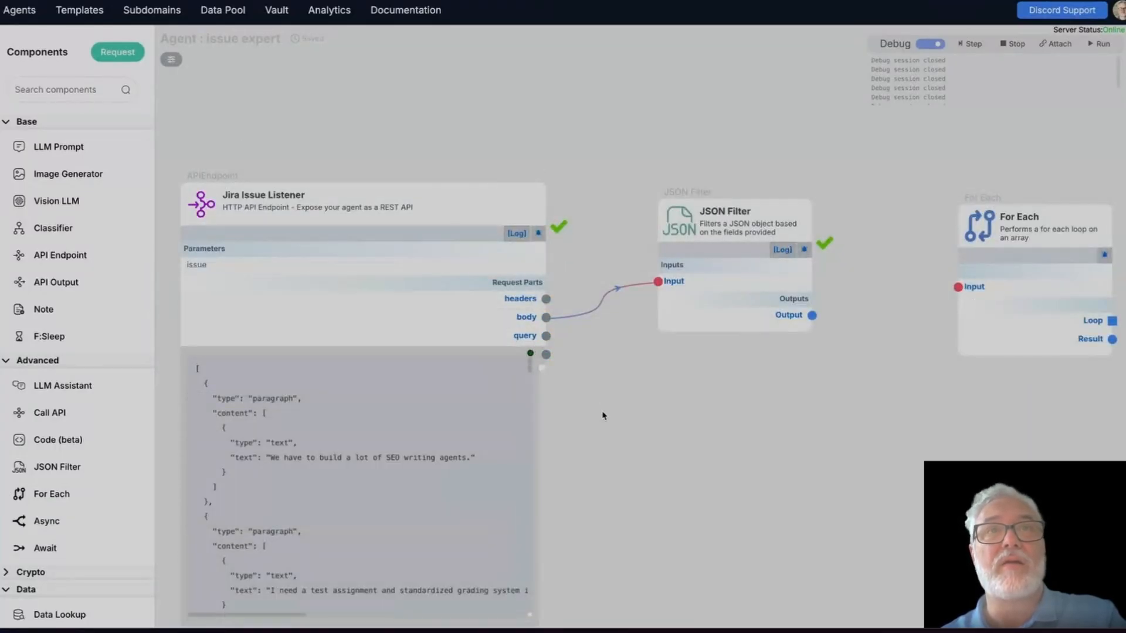
{"action": "scroll", "coordinate": [346, 414], "scroll_direction": "down", "scroll_amount": 10}
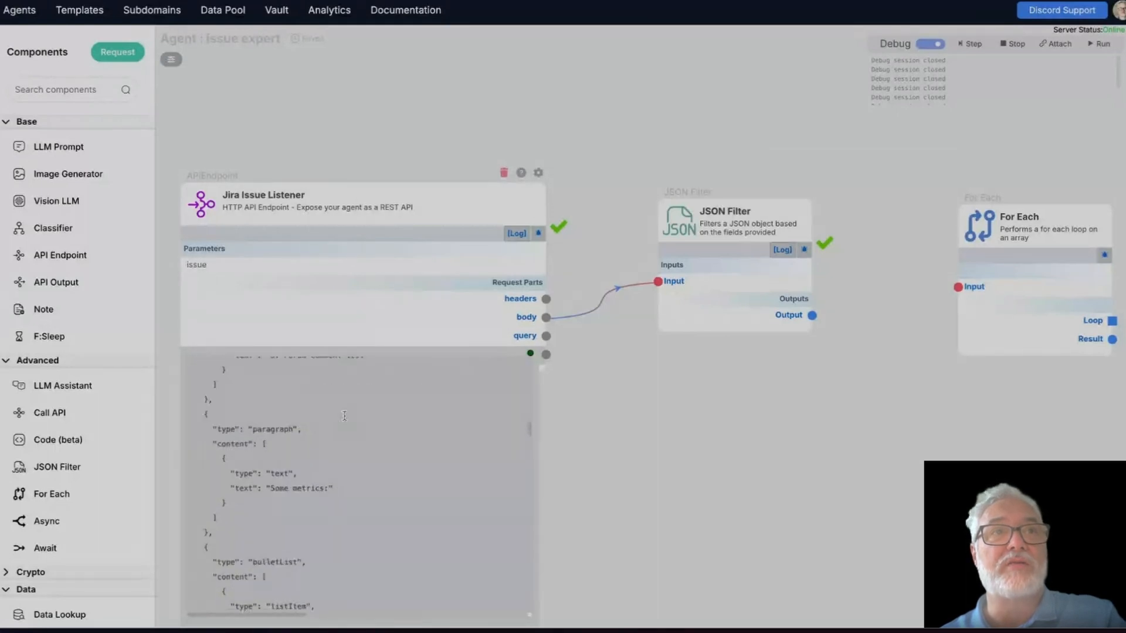
{"action": "scroll", "coordinate": [428, 429], "scroll_direction": "up", "scroll_amount": 10}
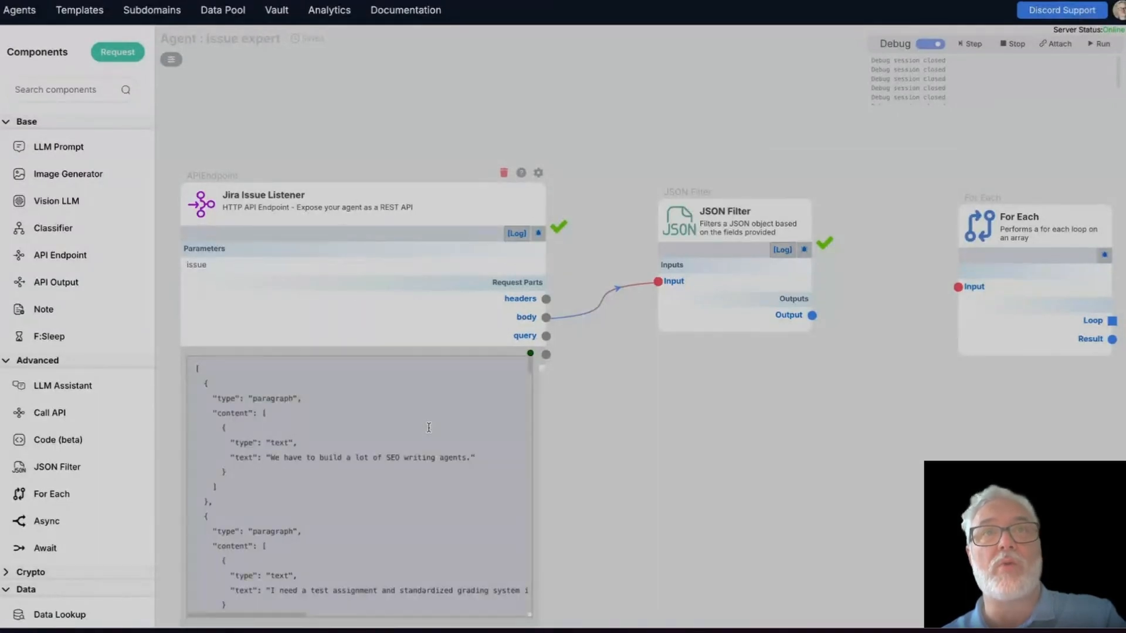
{"action": "left_click", "coordinate": [530, 353]}
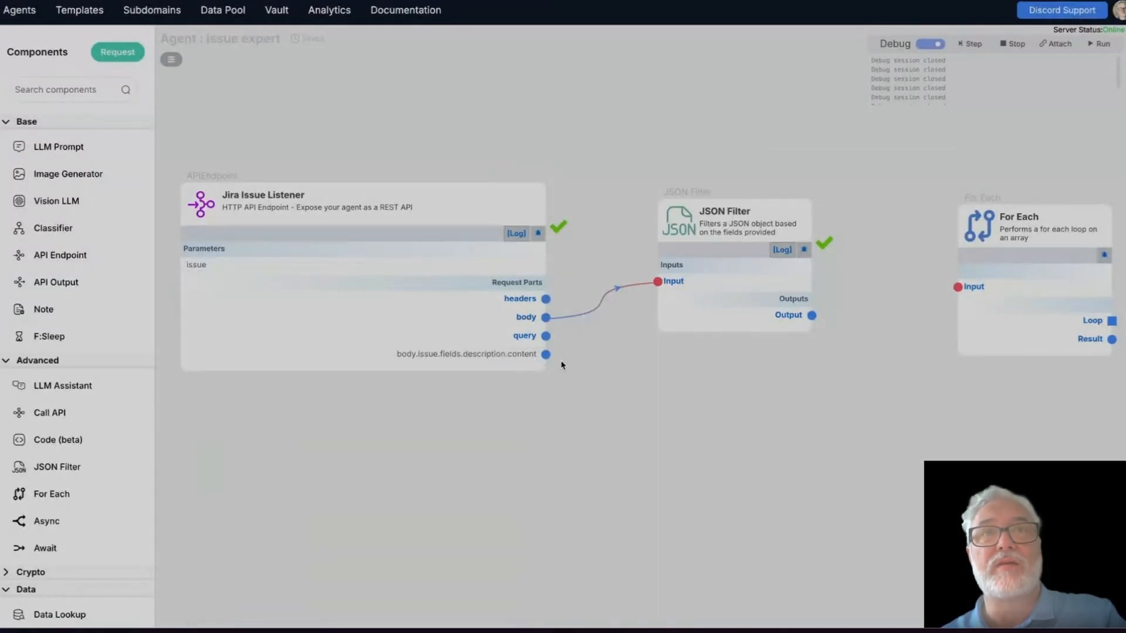
Step: Connect the listener's body.issue.fields.description.content output to the For Each's Input and place the For Each below the JSON Filter
{"action": "left_click_drag", "start_coordinate": [545, 355], "coordinate": [957, 287]}
{"action": "left_click_drag", "start_coordinate": [997, 230], "coordinate": [752, 394]}
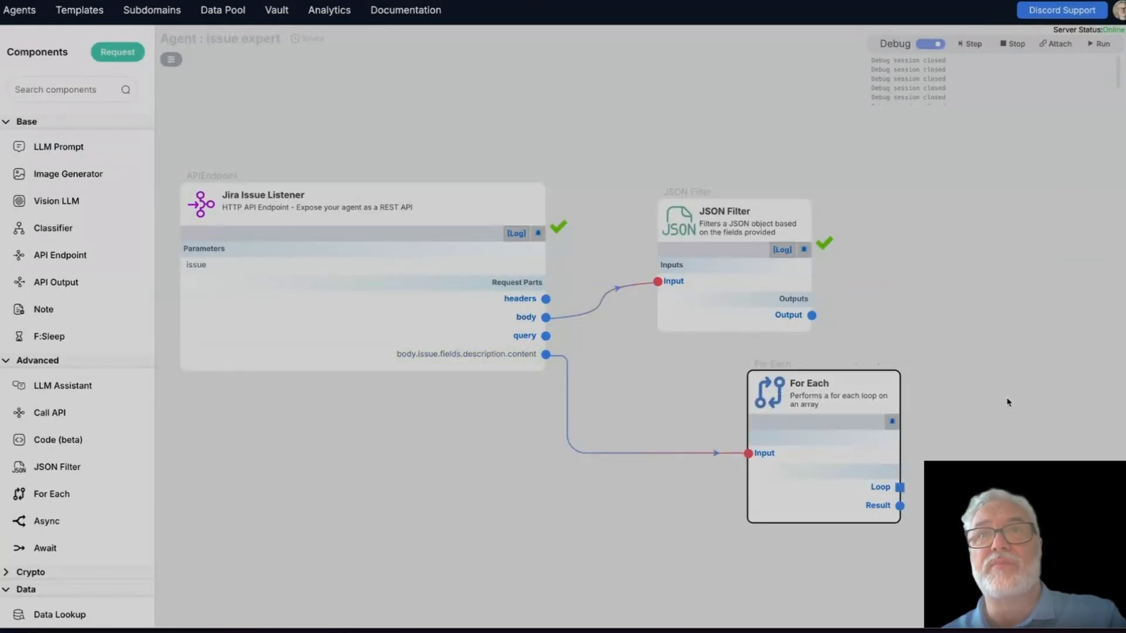
Step: Add a second JSON Filter with no fields set beside the For Each and connect the Loop output to its Input
{"action": "left_click_drag", "start_coordinate": [966, 378], "coordinate": [554, 274]}
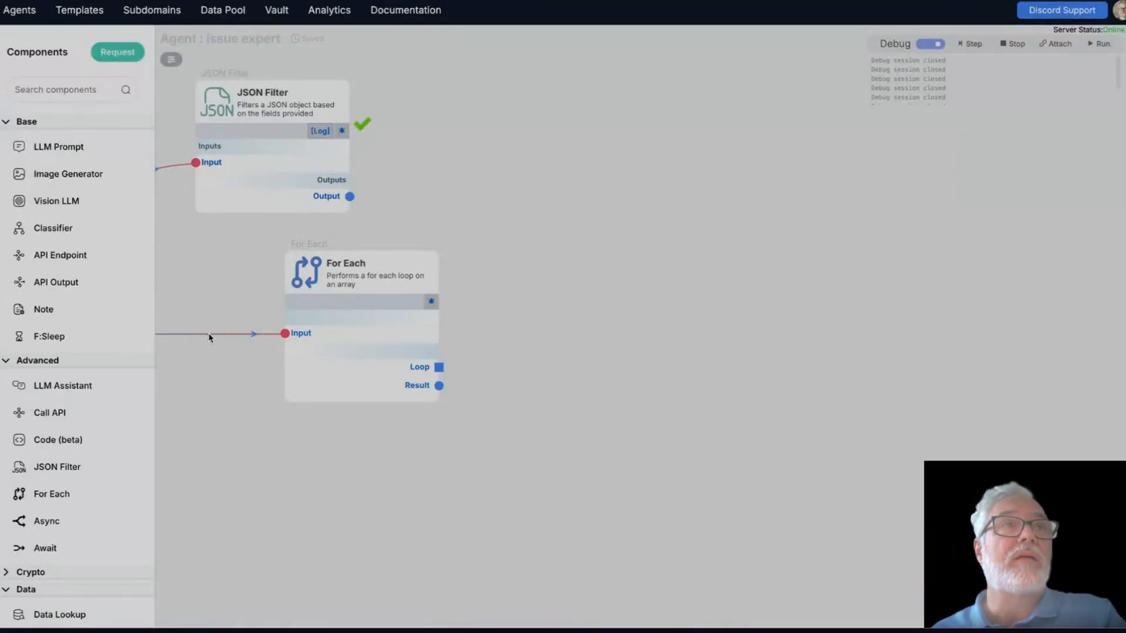
{"action": "left_click_drag", "start_coordinate": [269, 294], "coordinate": [518, 252]}
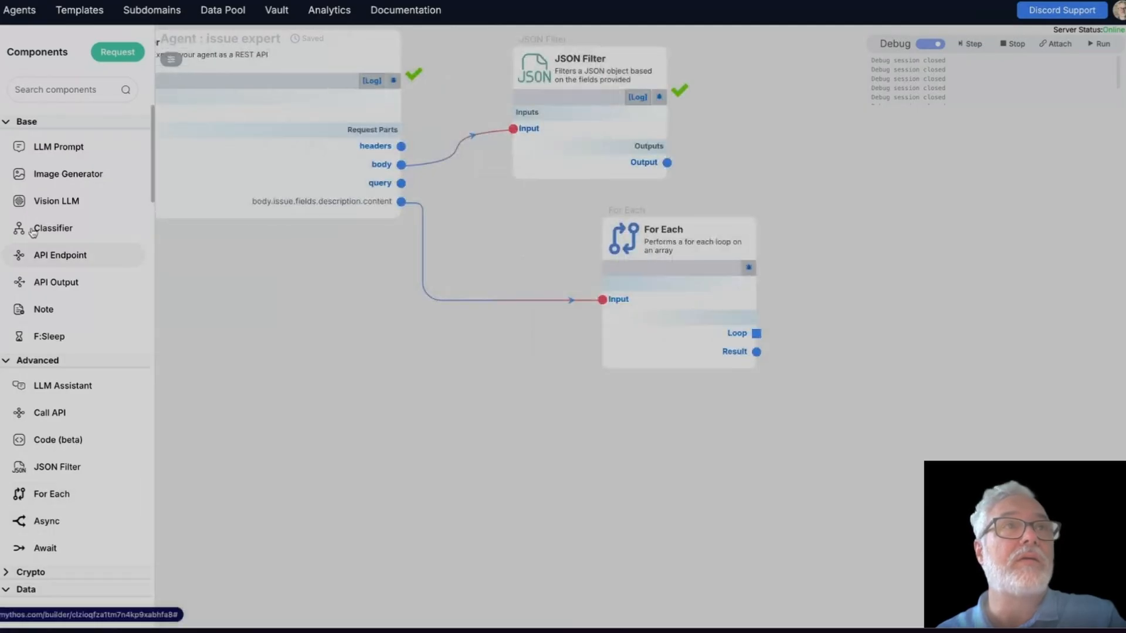
{"action": "left_click_drag", "start_coordinate": [53, 466], "coordinate": [704, 345]}
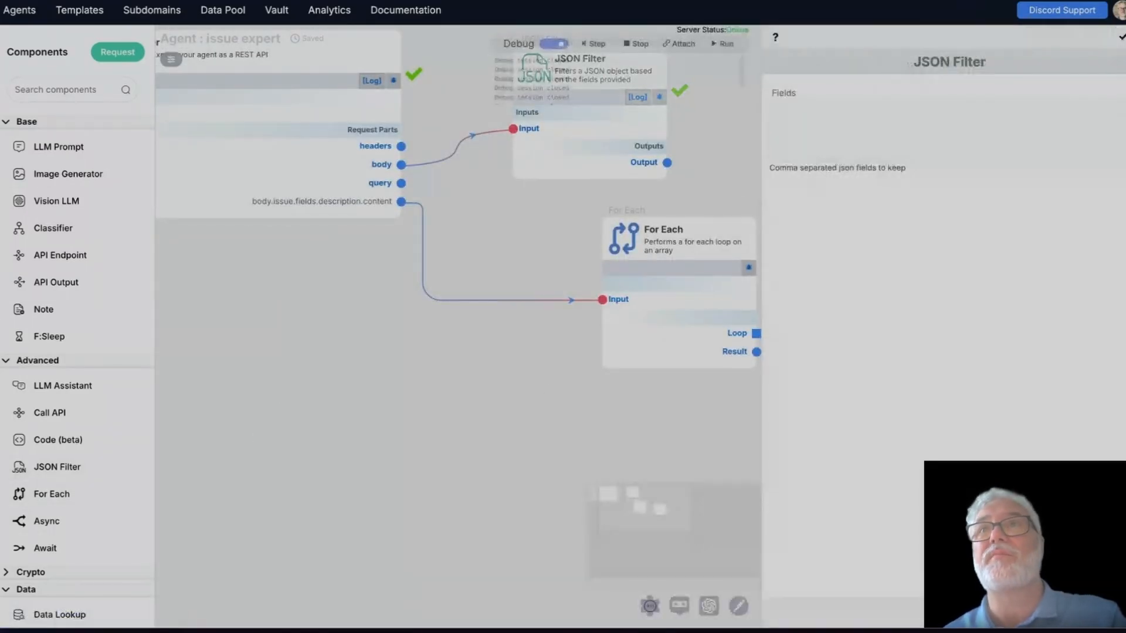
{"action": "left_click", "coordinate": [1120, 40]}
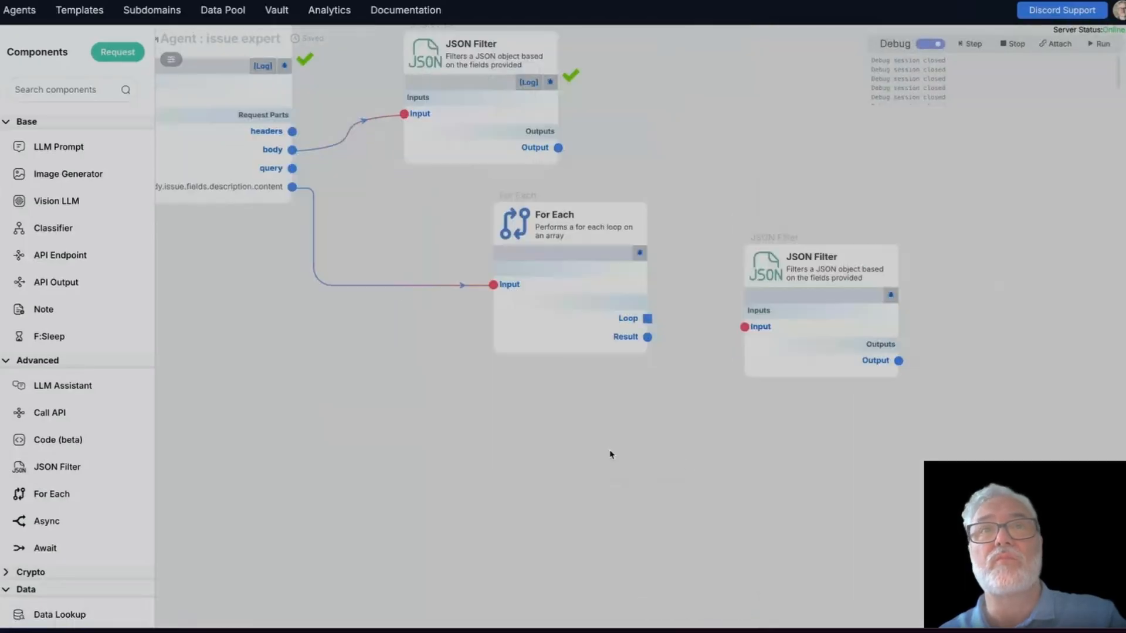
{"action": "left_click_drag", "start_coordinate": [640, 319], "coordinate": [743, 331]}
{"action": "left_click_drag", "start_coordinate": [490, 406], "coordinate": [575, 452]}
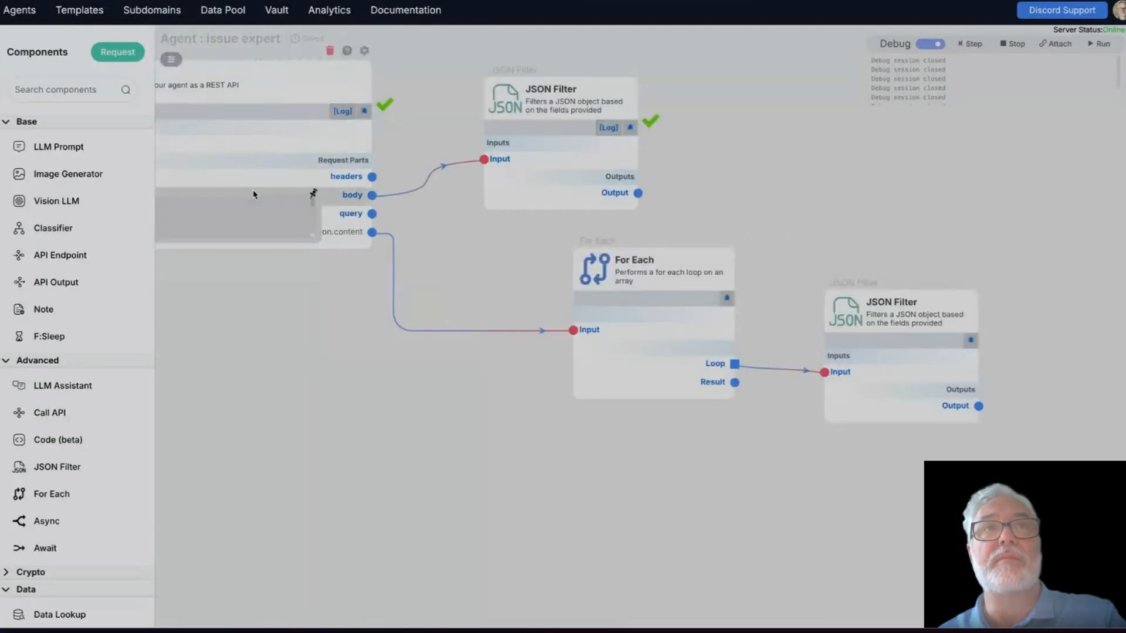
Step: Pin and enlarge the Jira Issue Listener's body.issue.fields.description.content output, and examine the first paragraph entry's structure
{"action": "left_click_drag", "start_coordinate": [347, 342], "coordinate": [558, 328]}
{"action": "left_click", "coordinate": [528, 221]}
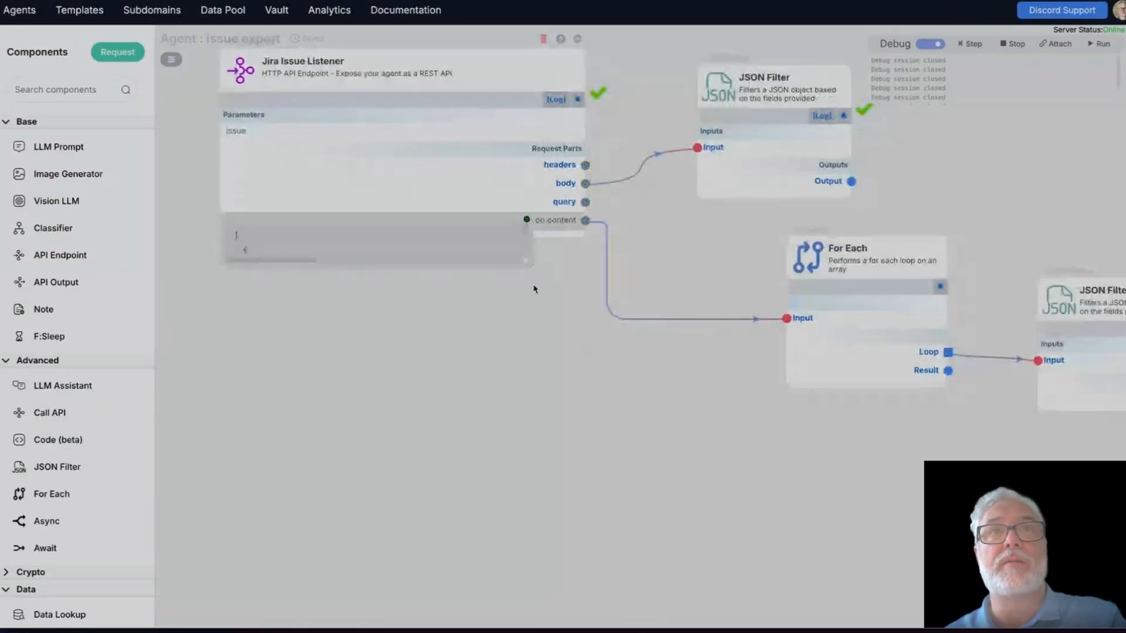
{"action": "left_click_drag", "start_coordinate": [531, 267], "coordinate": [745, 589]}
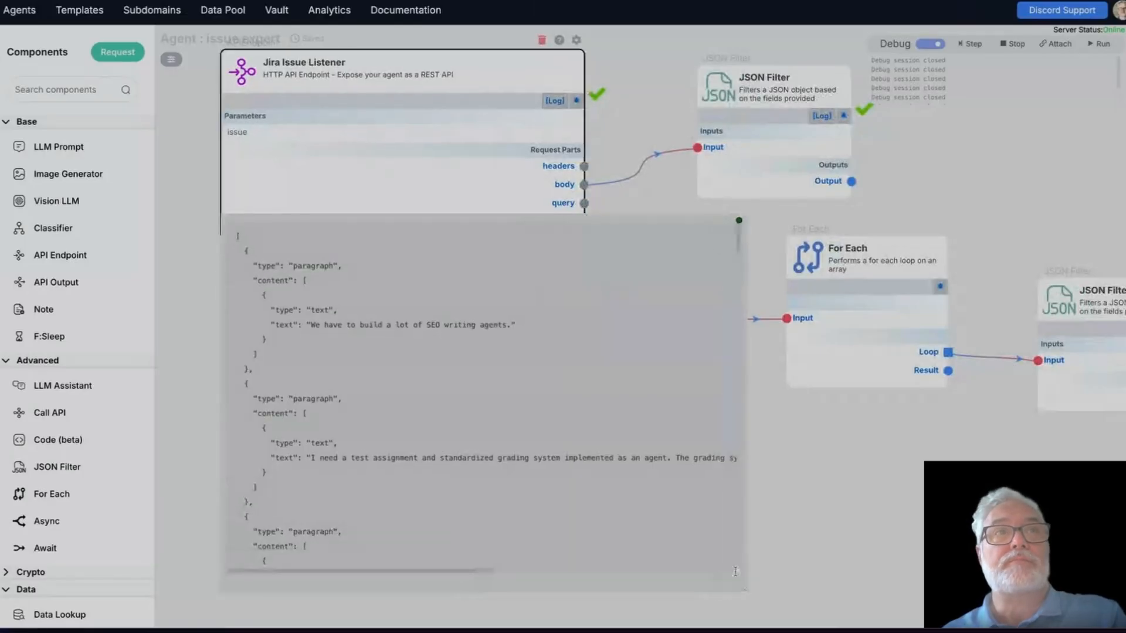
{"action": "left_click_drag", "start_coordinate": [233, 239], "coordinate": [342, 532]}
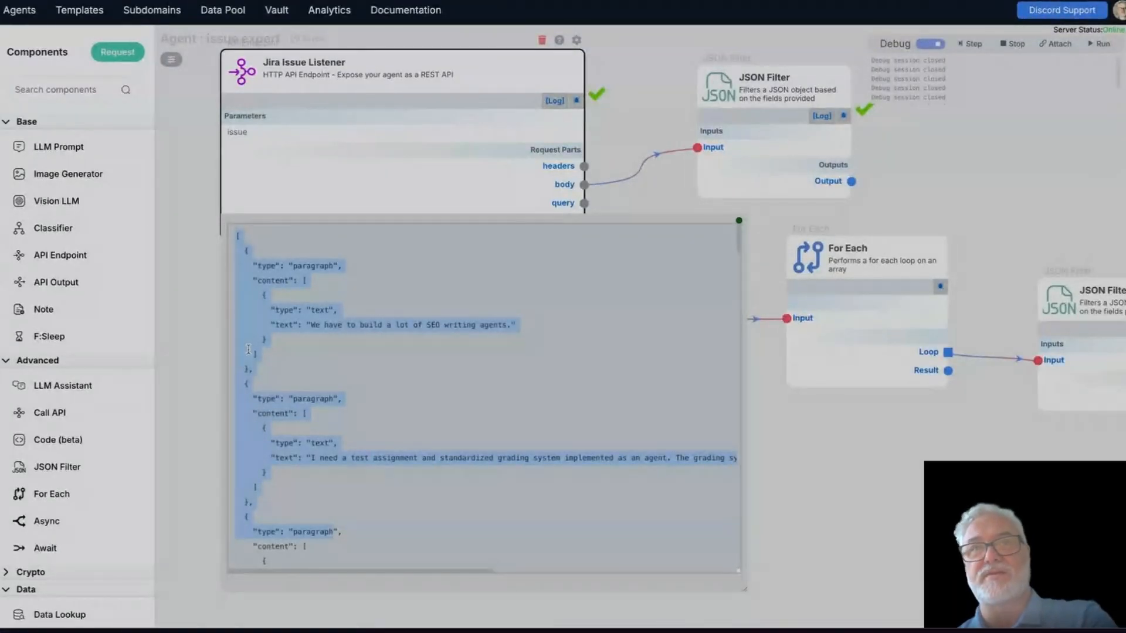
{"action": "left_click", "coordinate": [287, 305]}
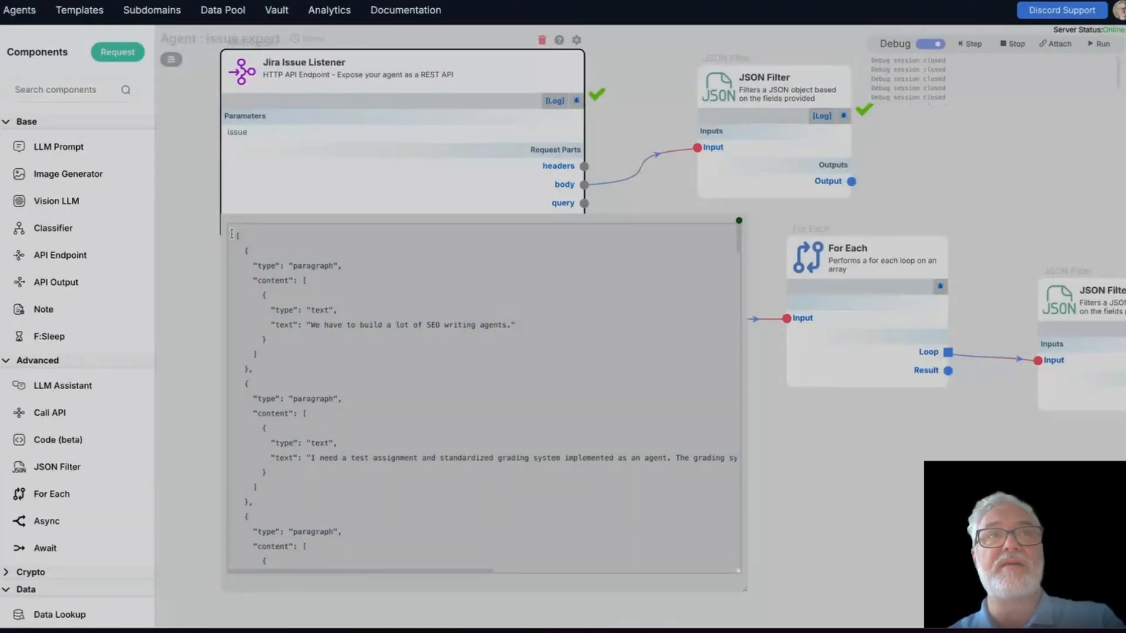
{"action": "left_click_drag", "start_coordinate": [231, 235], "coordinate": [347, 381]}
{"action": "left_click", "coordinate": [348, 362]}
{"action": "left_click_drag", "start_coordinate": [255, 268], "coordinate": [276, 355]}
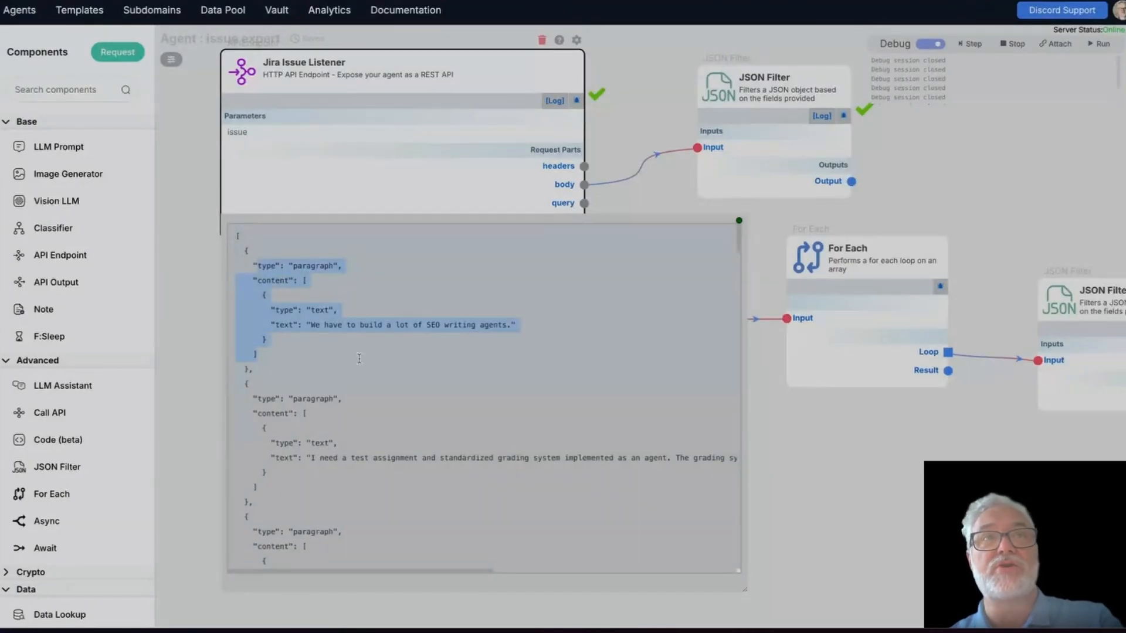
Step: Compare the nesting of the paragraph, hardBreak and bulletList entries throughout the pinned description.content output
{"action": "scroll", "coordinate": [363, 448], "scroll_direction": "down", "scroll_amount": 15}
{"action": "scroll", "coordinate": [364, 447], "scroll_direction": "up", "scroll_amount": 3}
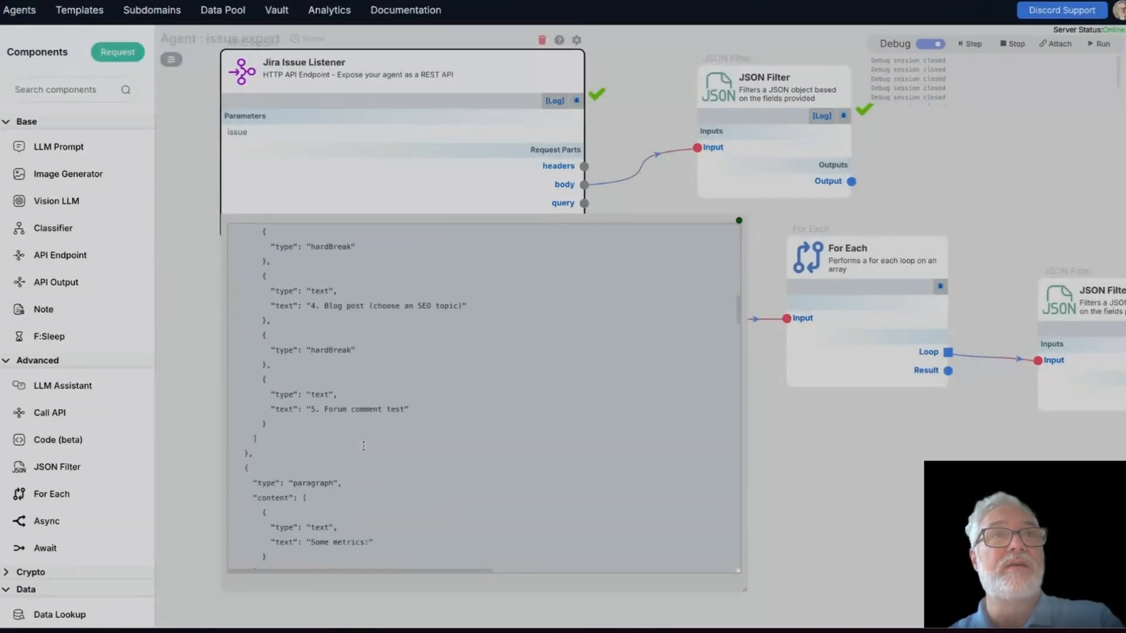
{"action": "scroll", "coordinate": [357, 439], "scroll_direction": "up", "scroll_amount": 10}
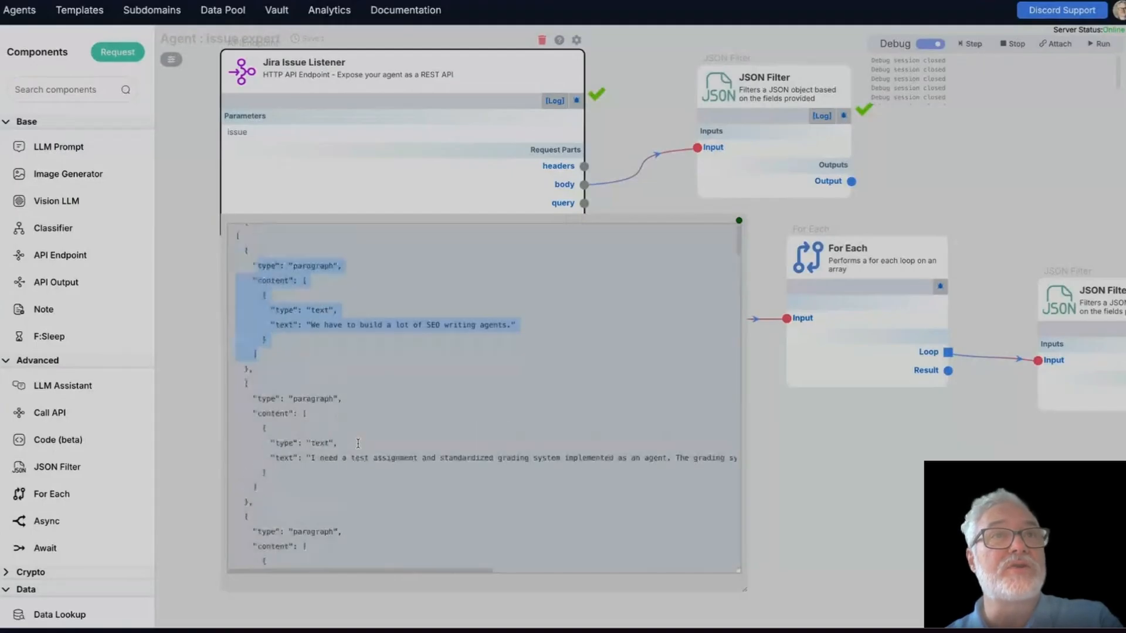
{"action": "scroll", "coordinate": [361, 441], "scroll_direction": "down", "scroll_amount": 3}
{"action": "scroll", "coordinate": [337, 467], "scroll_direction": "down", "scroll_amount": 10}
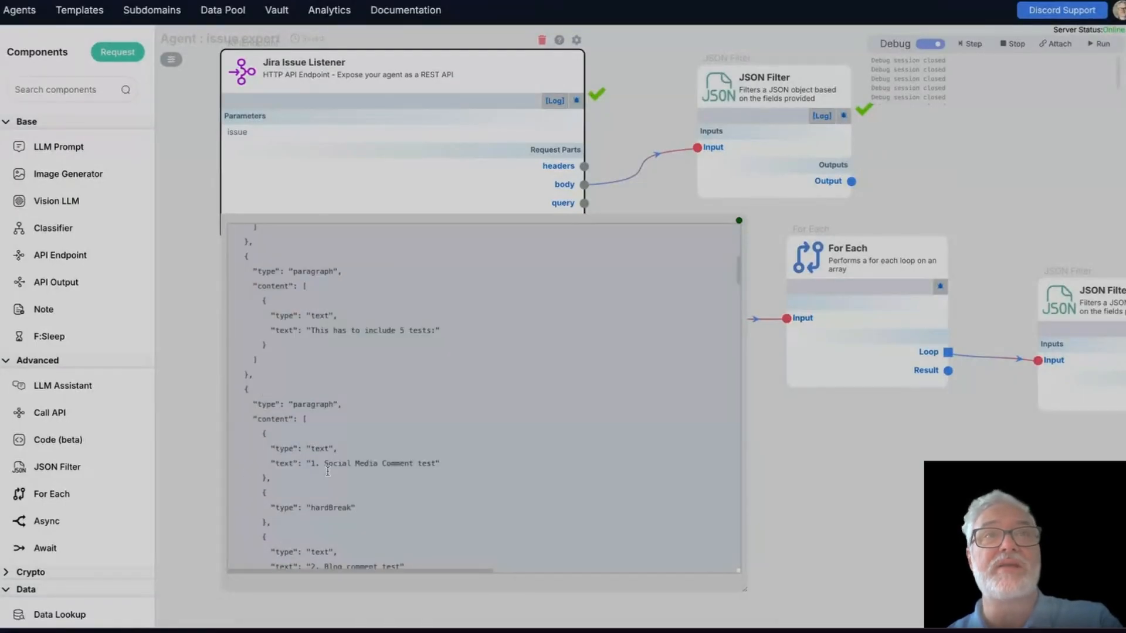
{"action": "scroll", "coordinate": [339, 466], "scroll_direction": "down", "scroll_amount": 10}
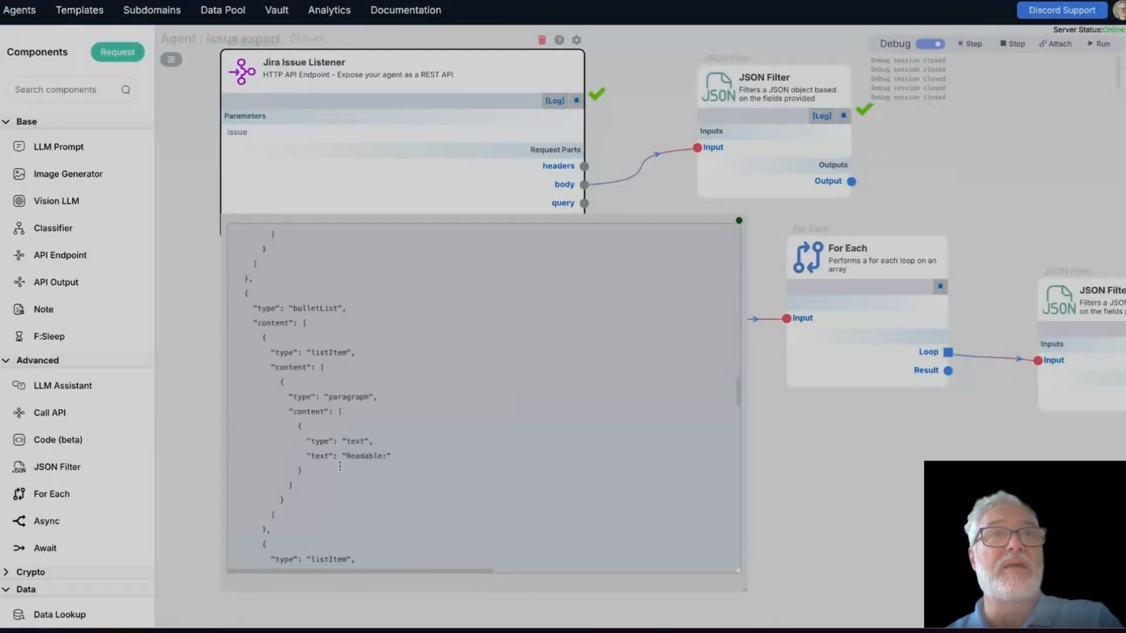
{"action": "scroll", "coordinate": [341, 465], "scroll_direction": "down", "scroll_amount": 10}
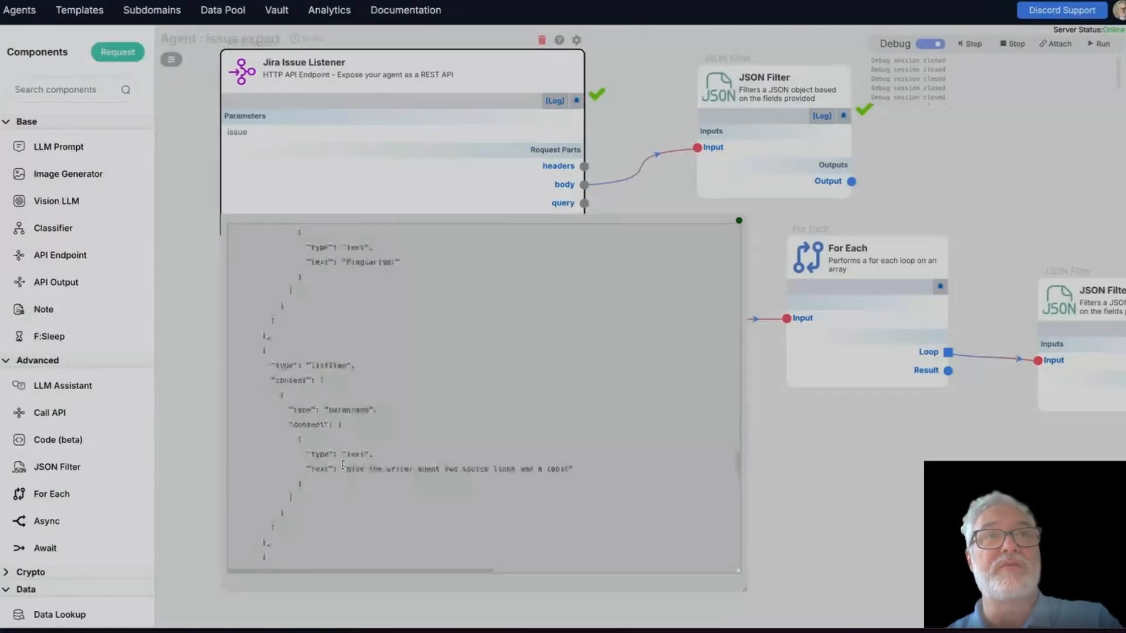
{"action": "scroll", "coordinate": [347, 461], "scroll_direction": "up", "scroll_amount": 20}
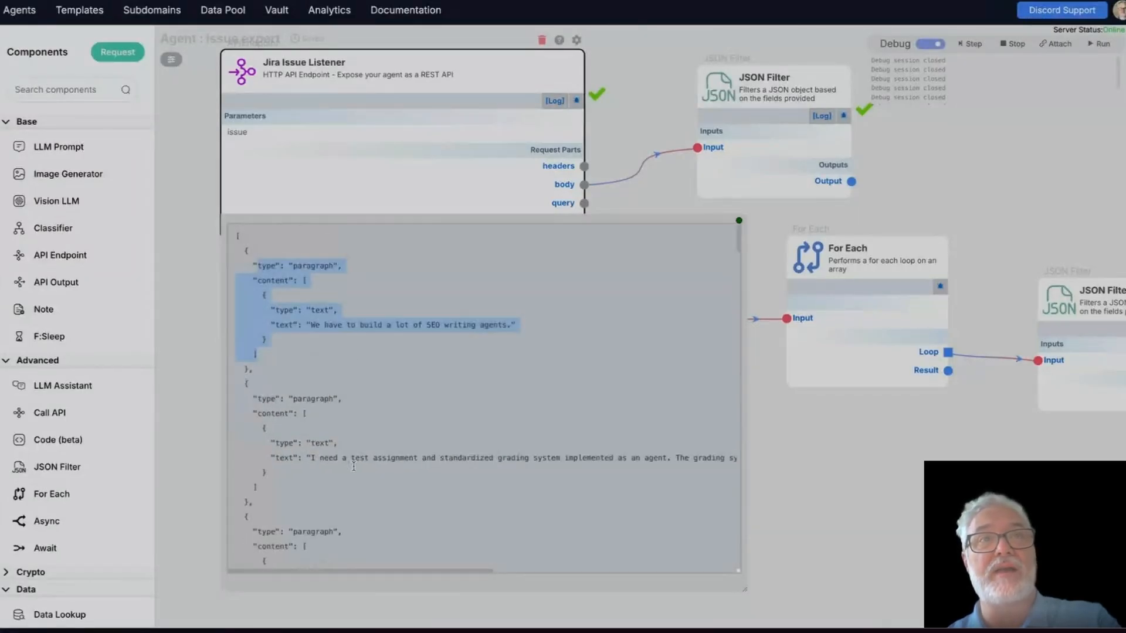
Step: Examine the text field inside the first paragraph's content array, and close the pinned description.content output
{"action": "left_click", "coordinate": [315, 321]}
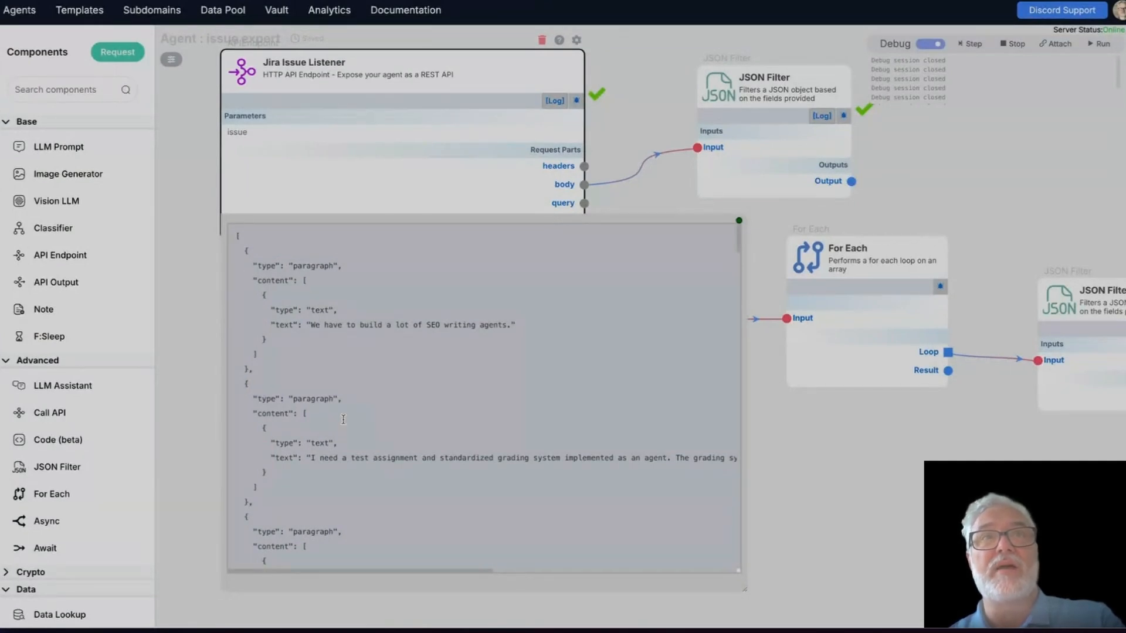
{"action": "left_click_drag", "start_coordinate": [271, 324], "coordinate": [518, 330]}
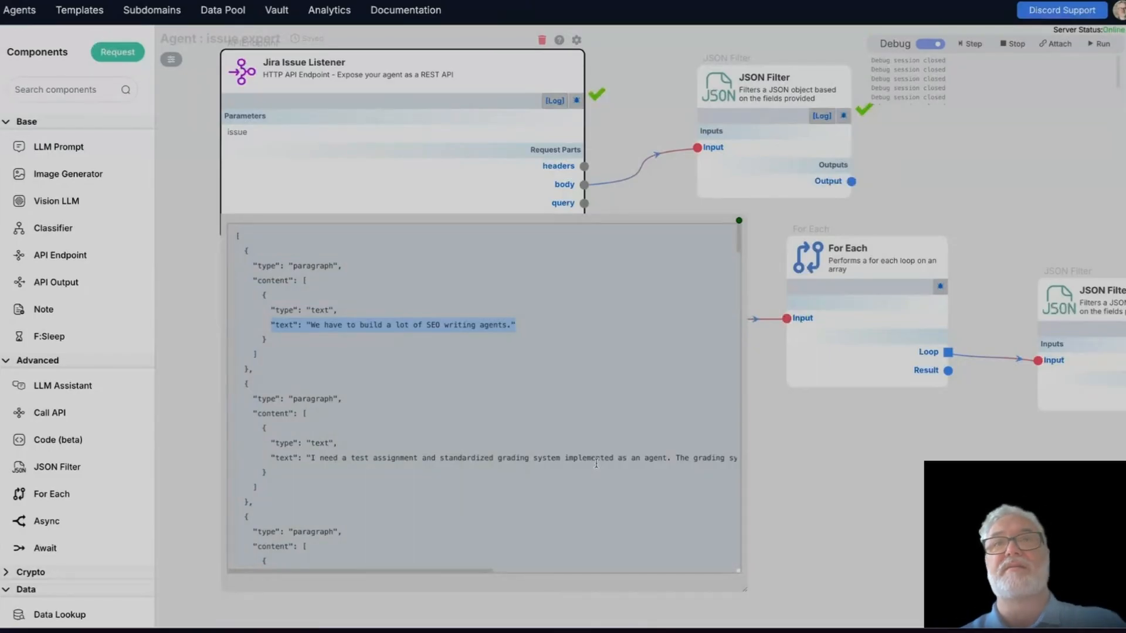
{"action": "left_click_drag", "start_coordinate": [893, 428], "coordinate": [876, 348]}
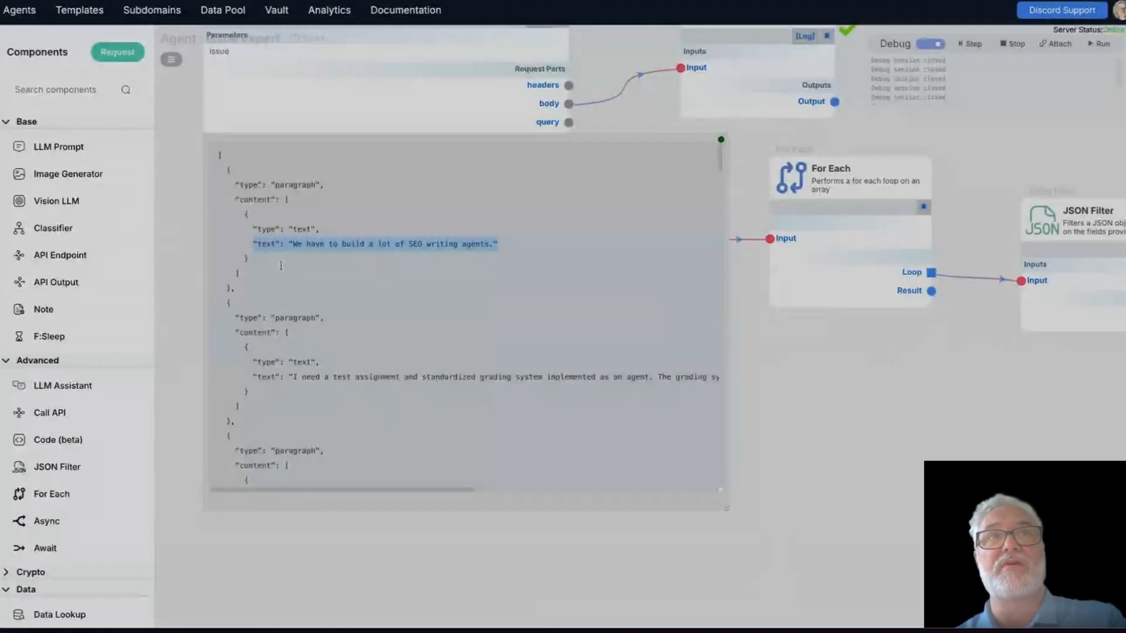
{"action": "scroll", "coordinate": [281, 266], "scroll_direction": "down", "scroll_amount": 2}
{"action": "scroll", "coordinate": [317, 287], "scroll_direction": "up", "scroll_amount": 2}
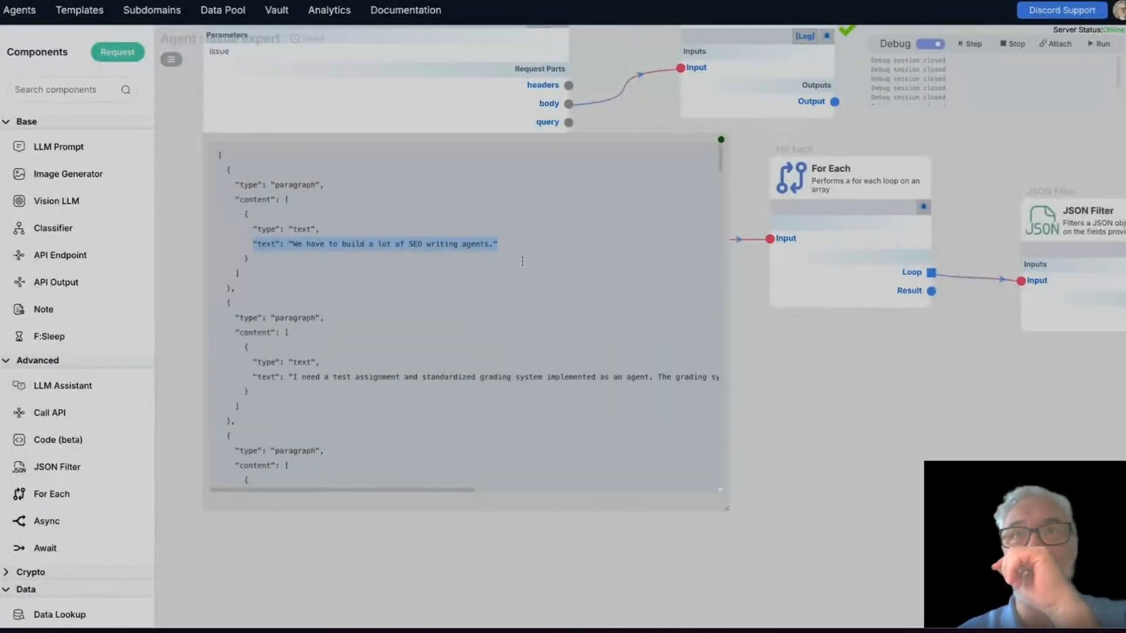
{"action": "left_click_drag", "start_coordinate": [943, 388], "coordinate": [832, 389]}
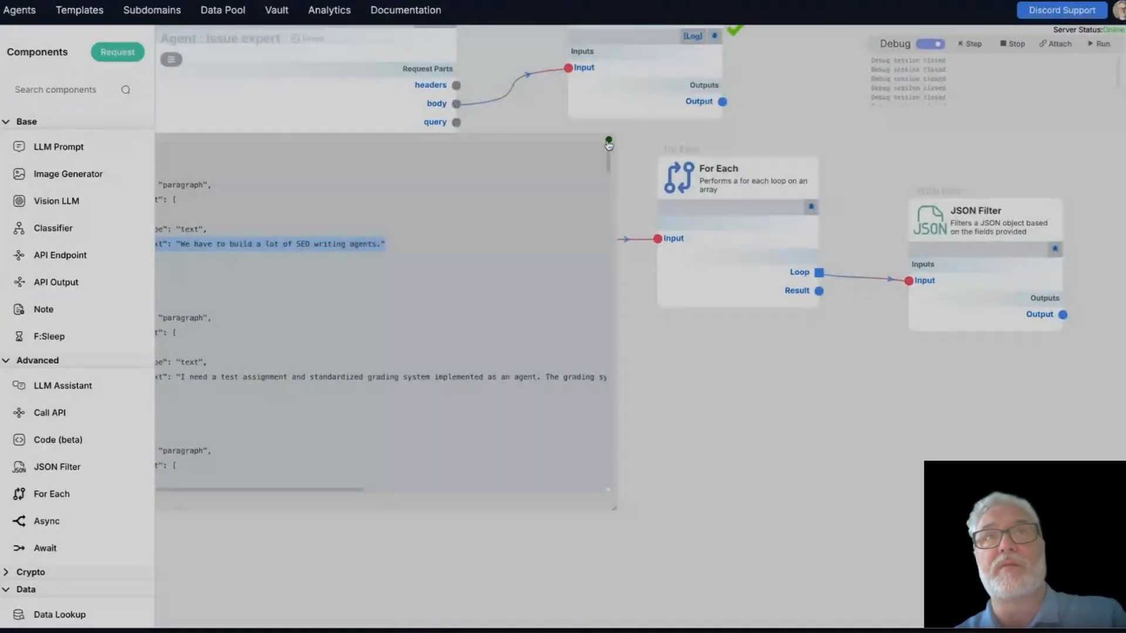
{"action": "left_click", "coordinate": [609, 142]}
Step: Start debugging from the Jira Issue Listener and delete the JSON Filter connected to its body output
{"action": "left_click_drag", "start_coordinate": [447, 339], "coordinate": [524, 500]}
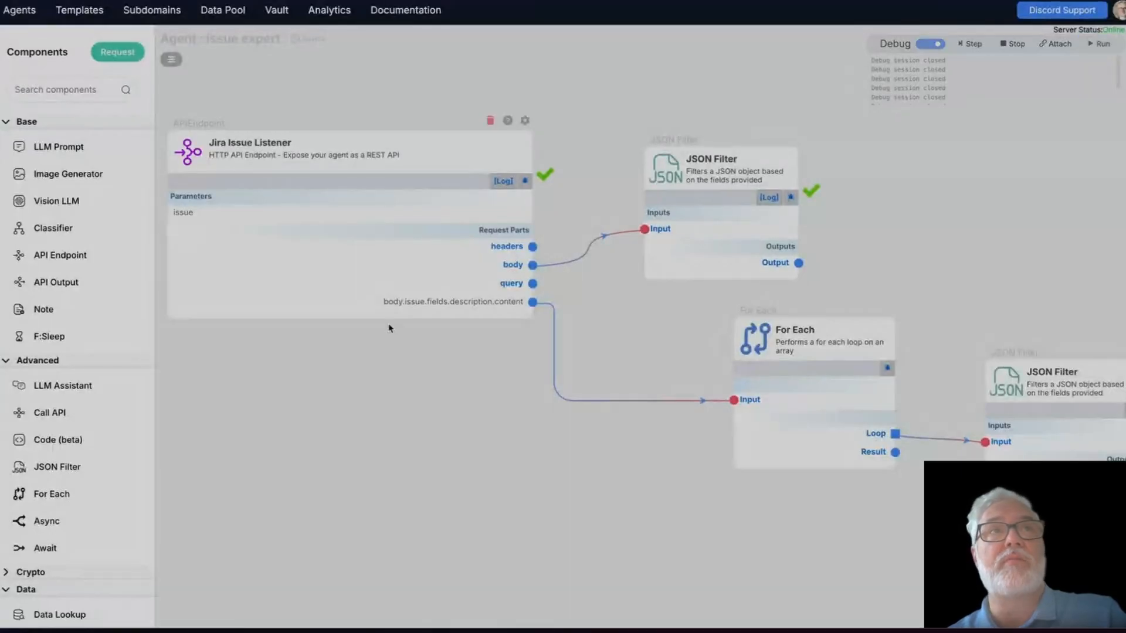
{"action": "left_click", "coordinate": [525, 181]}
{"action": "left_click", "coordinate": [724, 367]}
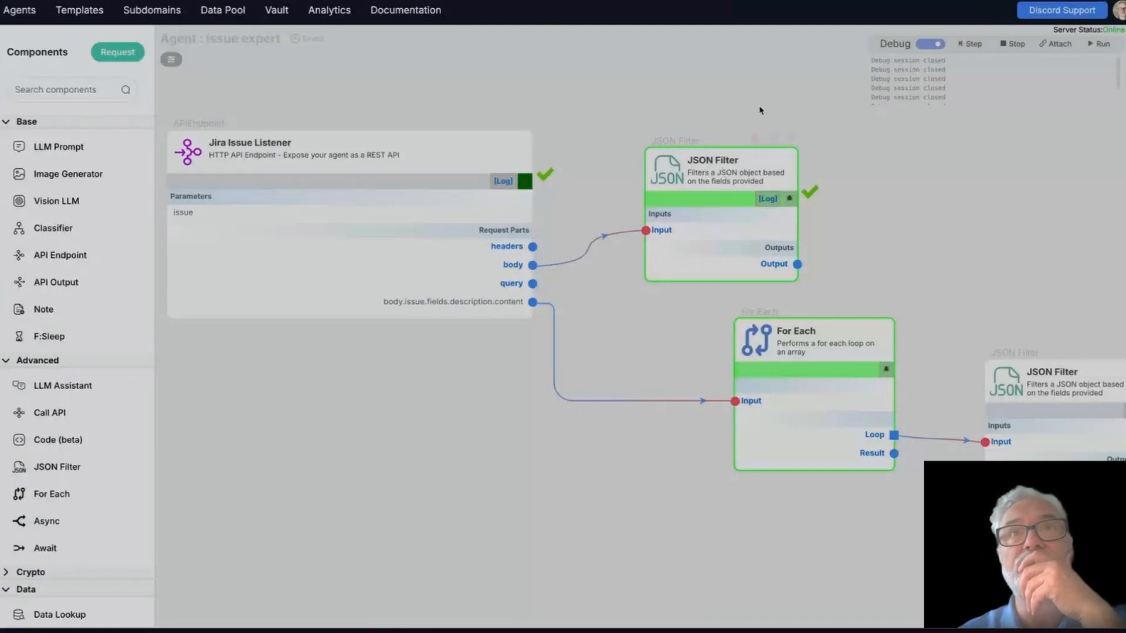
{"action": "left_click", "coordinate": [755, 139]}
{"action": "left_click", "coordinate": [590, 333]}
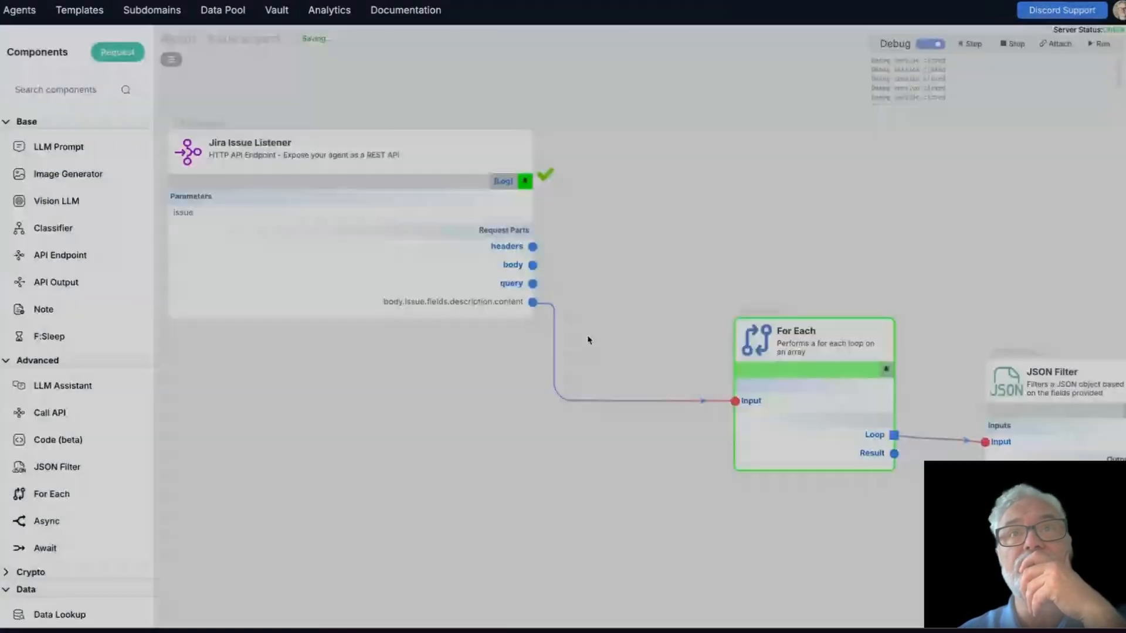
Step: Pin the For Each's Input data and enlarge its view to show full array entries
{"action": "scroll", "coordinate": [638, 540], "scroll_direction": "down", "scroll_amount": 3}
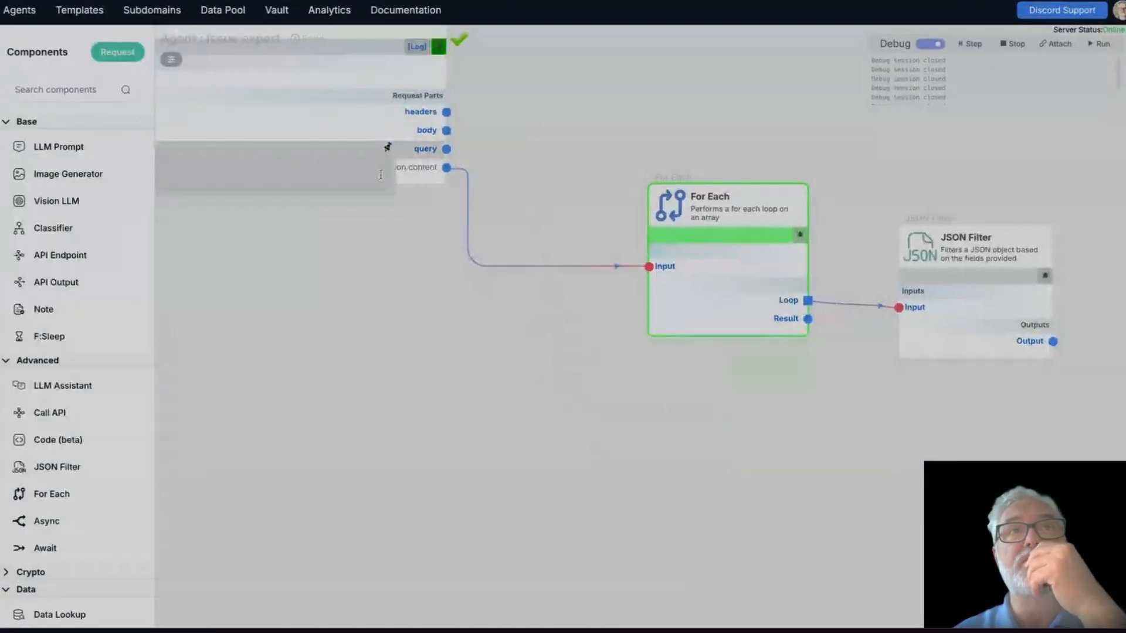
{"action": "mouse_move", "coordinate": [400, 171]}
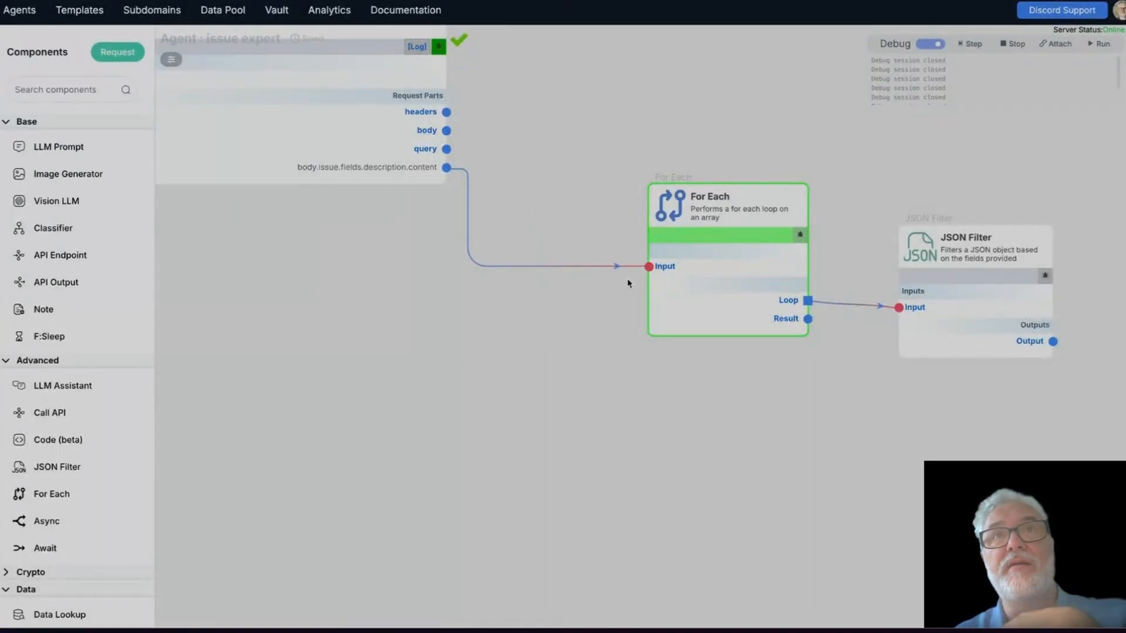
{"action": "mouse_move", "coordinate": [657, 268]}
{"action": "left_click", "coordinate": [707, 269]}
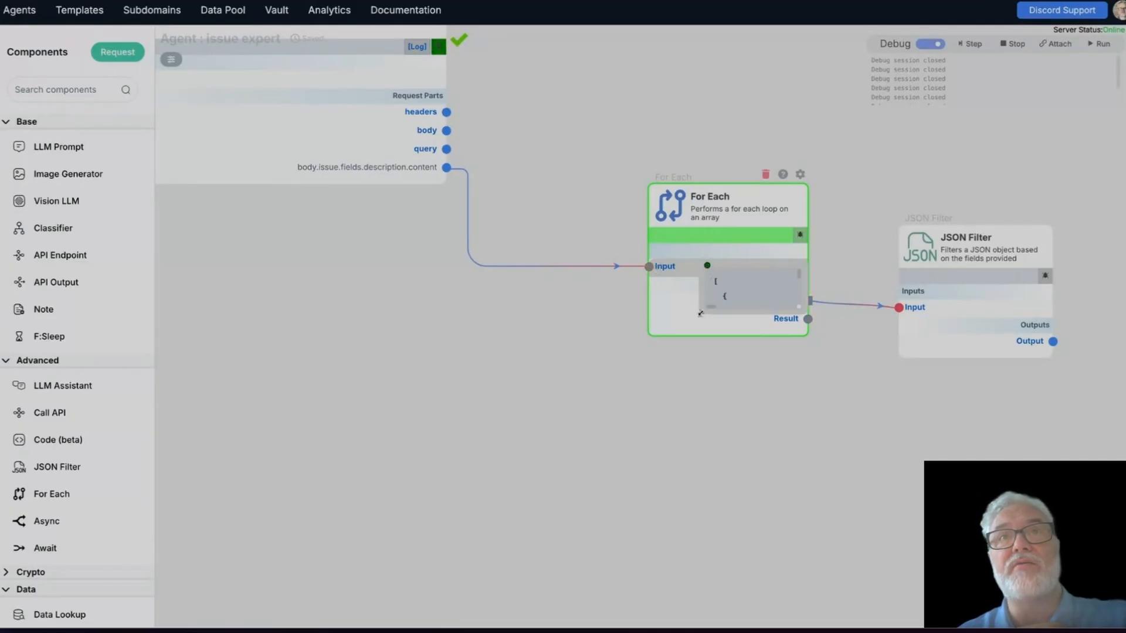
{"action": "left_click_drag", "start_coordinate": [701, 313], "coordinate": [417, 600]}
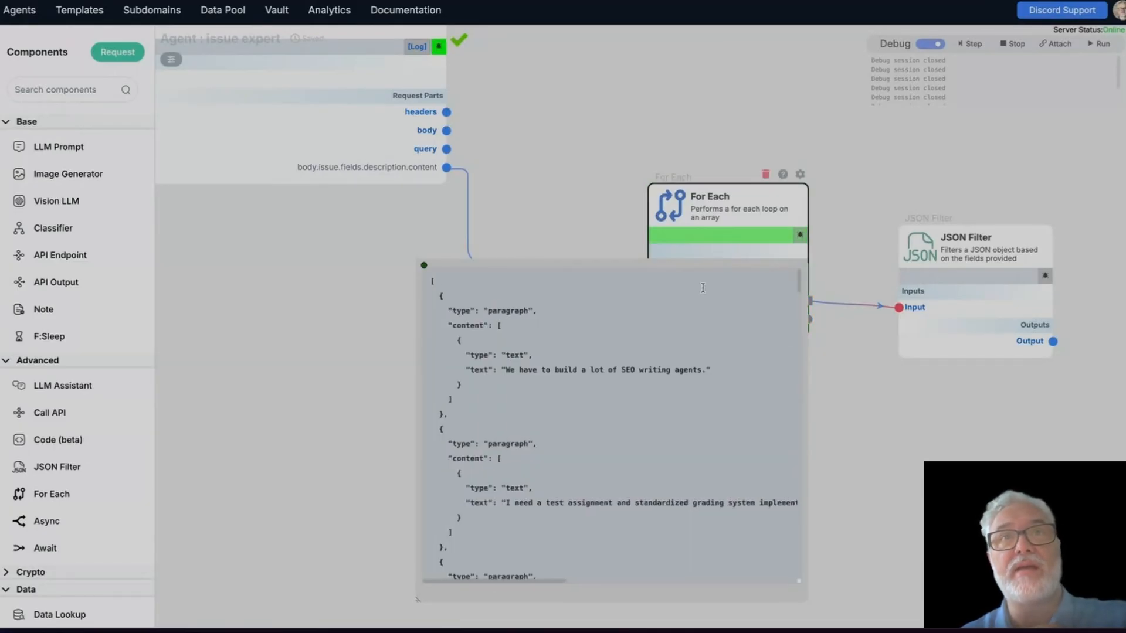
{"action": "left_click", "coordinate": [423, 267]}
{"action": "mouse_move", "coordinate": [671, 267]}
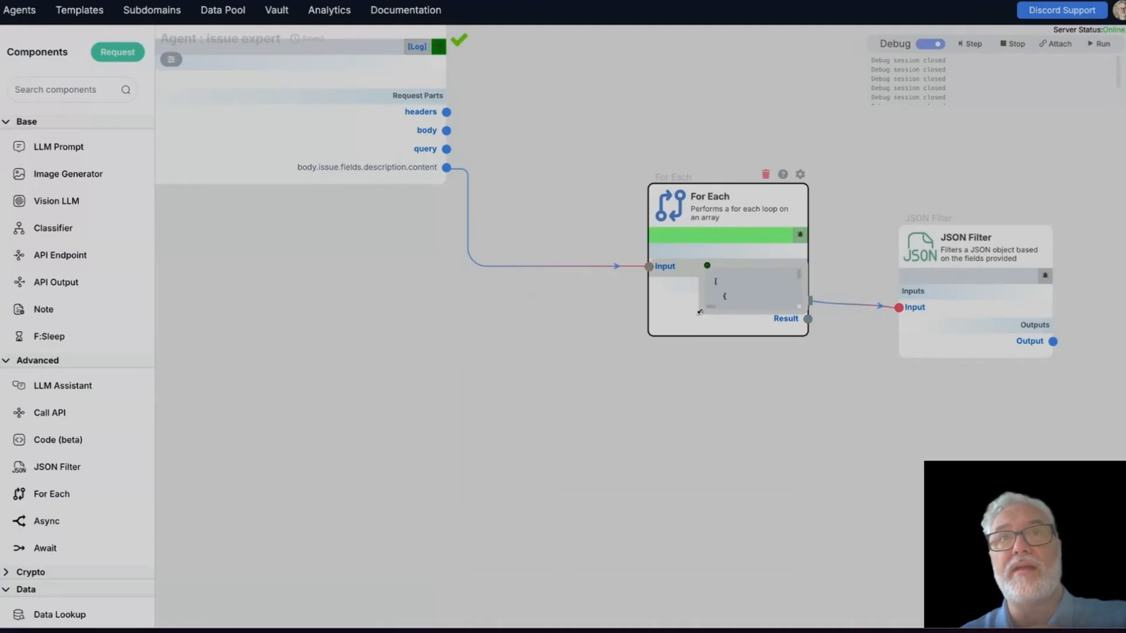
{"action": "left_click_drag", "start_coordinate": [701, 312], "coordinate": [159, 509]}
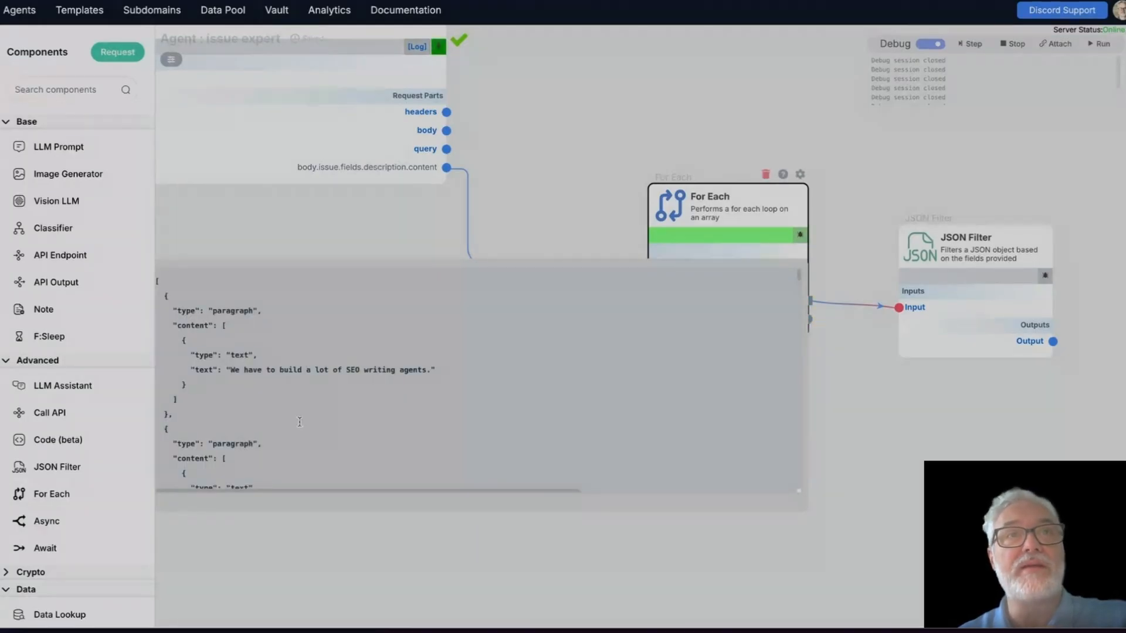
{"action": "left_click_drag", "start_coordinate": [367, 552], "coordinate": [557, 582]}
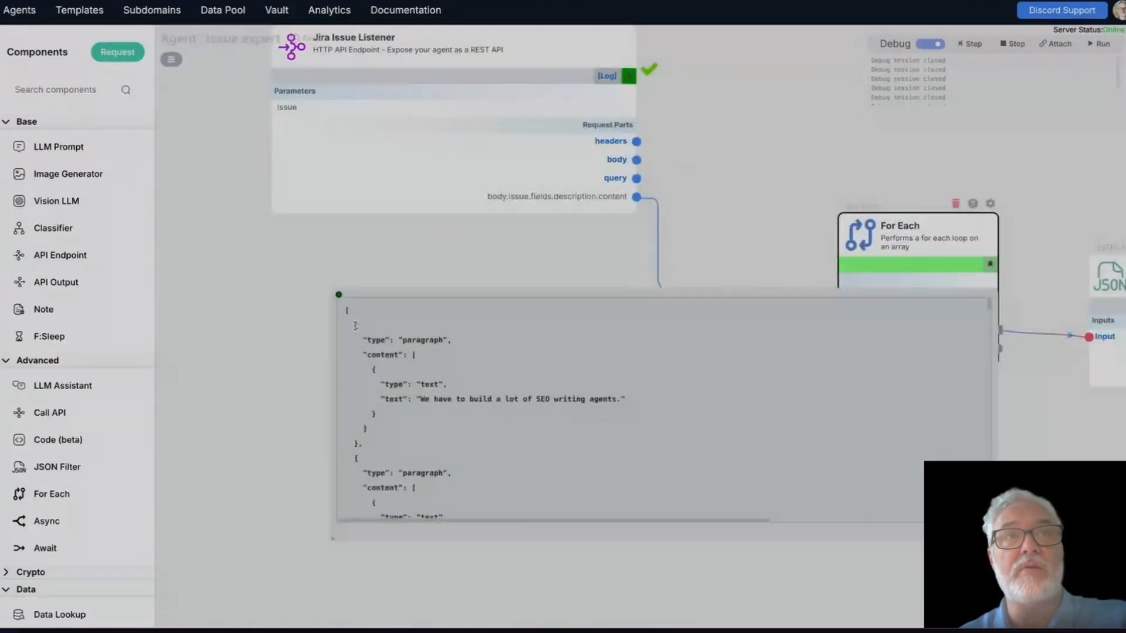
Step: Examine the successive array entries in the For Each's Input, from the first paragraph to the bulletList, and close the pinned data
{"action": "left_click_drag", "start_coordinate": [347, 316], "coordinate": [410, 439]}
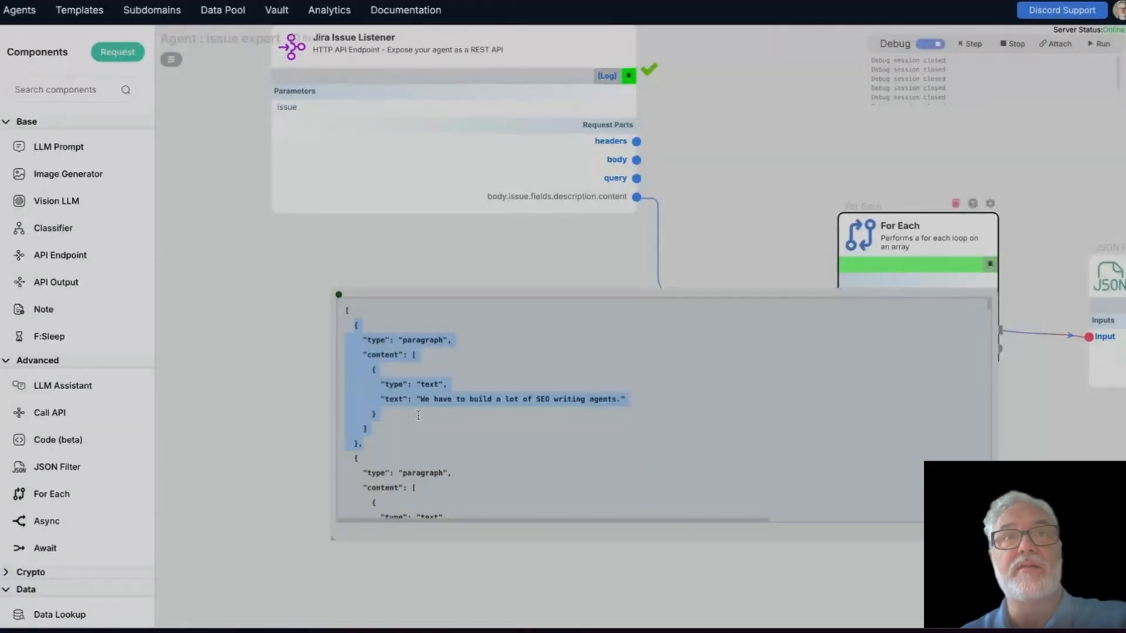
{"action": "scroll", "coordinate": [389, 465], "scroll_direction": "down", "scroll_amount": 3}
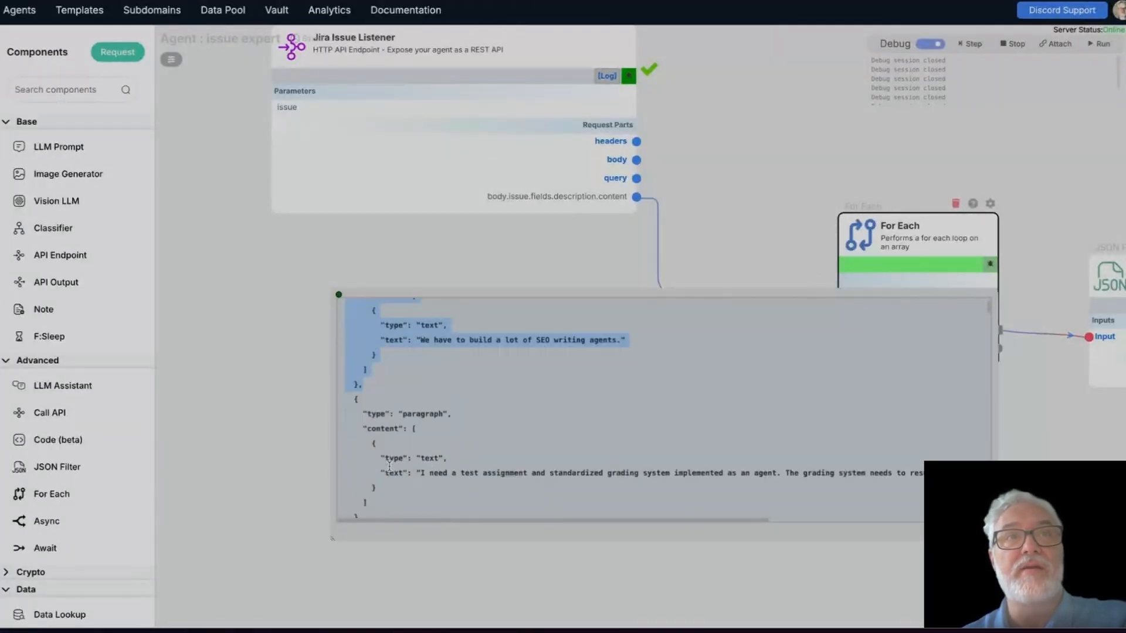
{"action": "left_click_drag", "start_coordinate": [352, 399], "coordinate": [381, 511]}
{"action": "scroll", "coordinate": [387, 507], "scroll_direction": "down", "scroll_amount": 2}
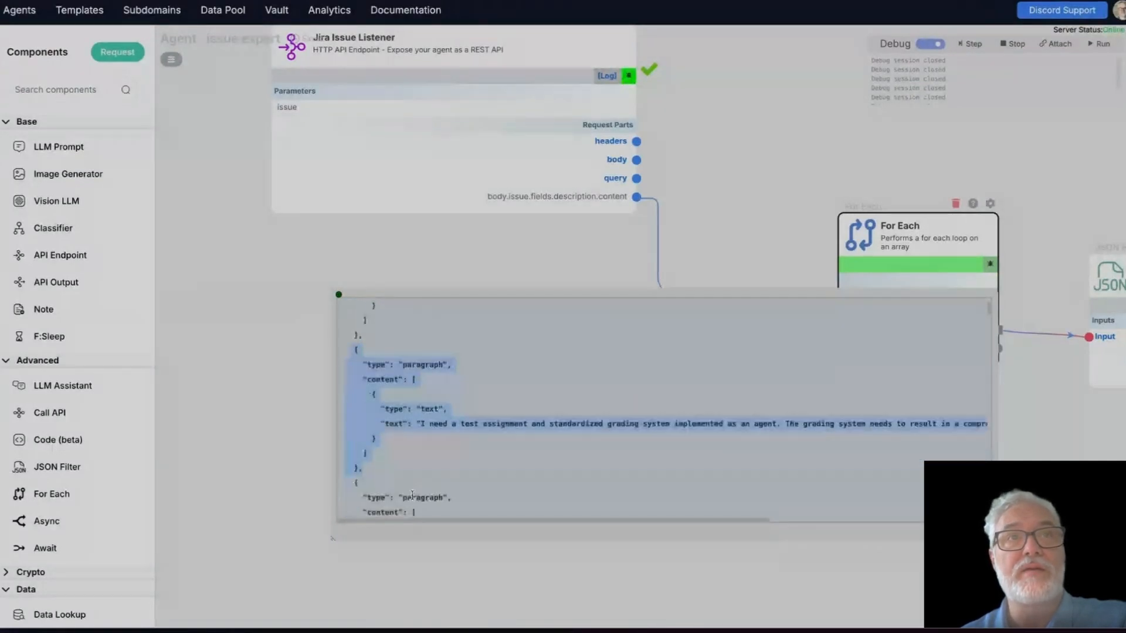
{"action": "scroll", "coordinate": [411, 497], "scroll_direction": "down", "scroll_amount": 7}
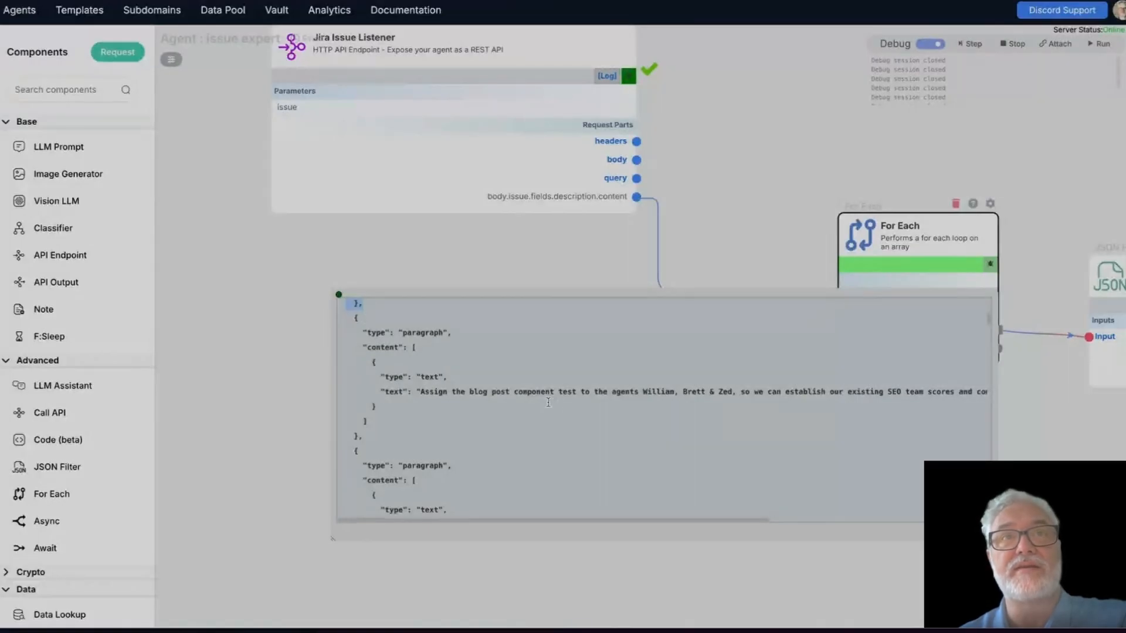
{"action": "scroll", "coordinate": [485, 444], "scroll_direction": "down", "scroll_amount": 5}
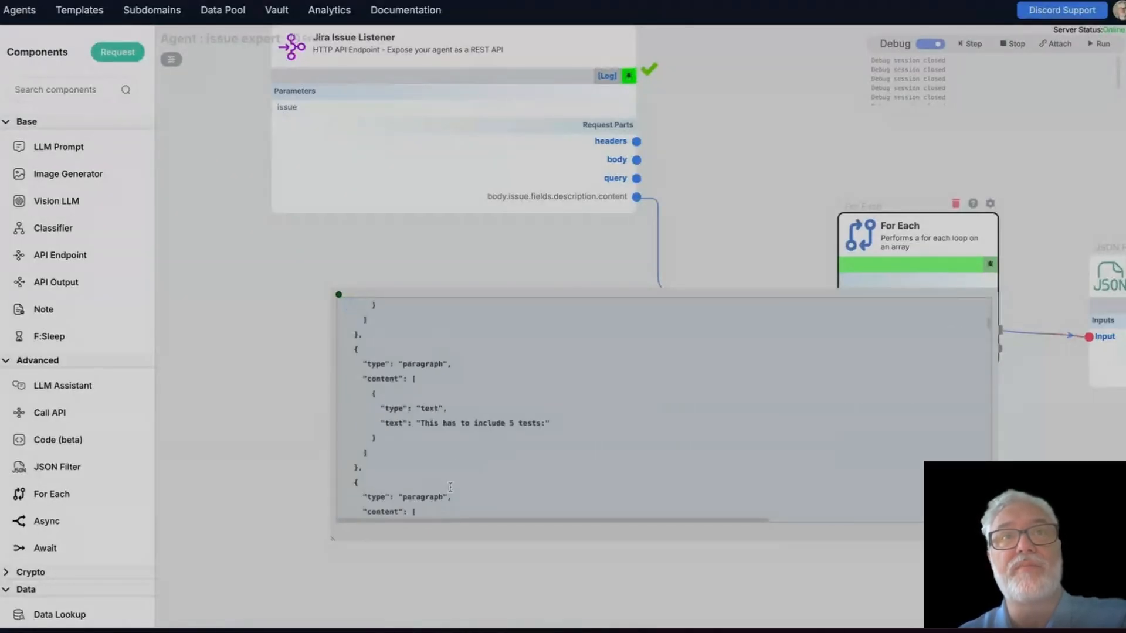
{"action": "scroll", "coordinate": [450, 488], "scroll_direction": "down", "scroll_amount": 9}
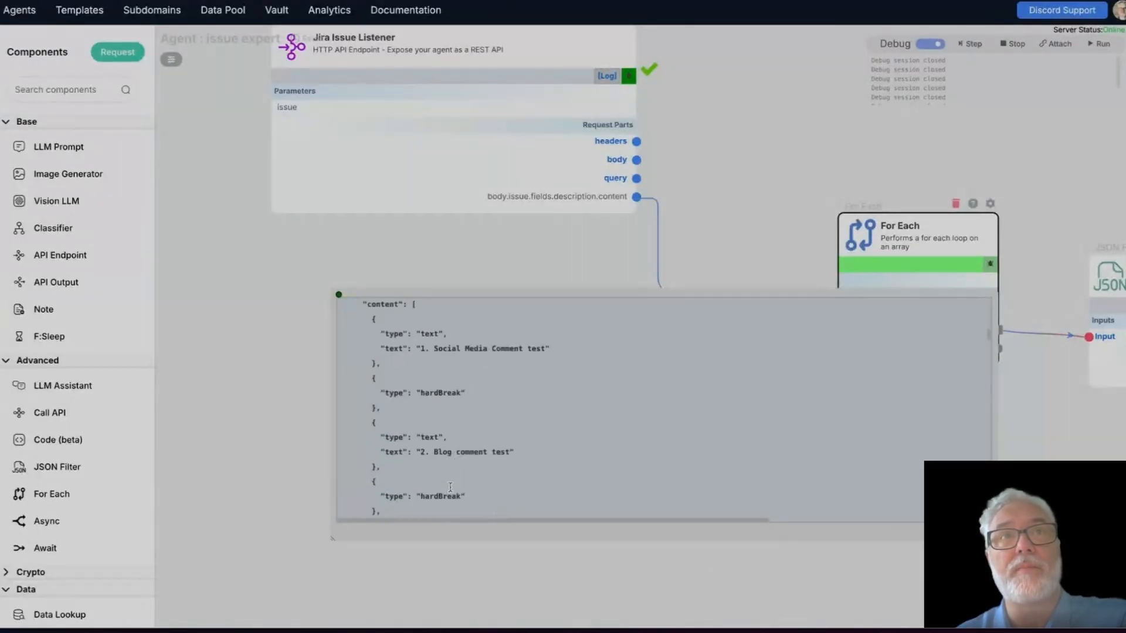
{"action": "scroll", "coordinate": [450, 488], "scroll_direction": "down", "scroll_amount": 10}
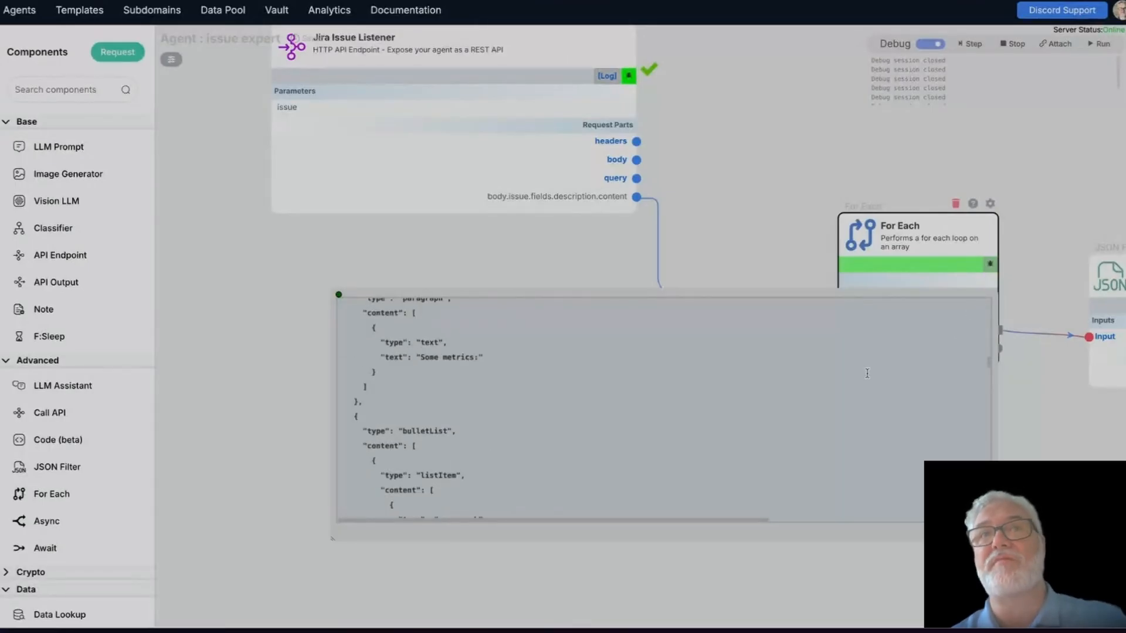
{"action": "left_click", "coordinate": [339, 296]}
{"action": "left_click_drag", "start_coordinate": [529, 388], "coordinate": [214, 339]}
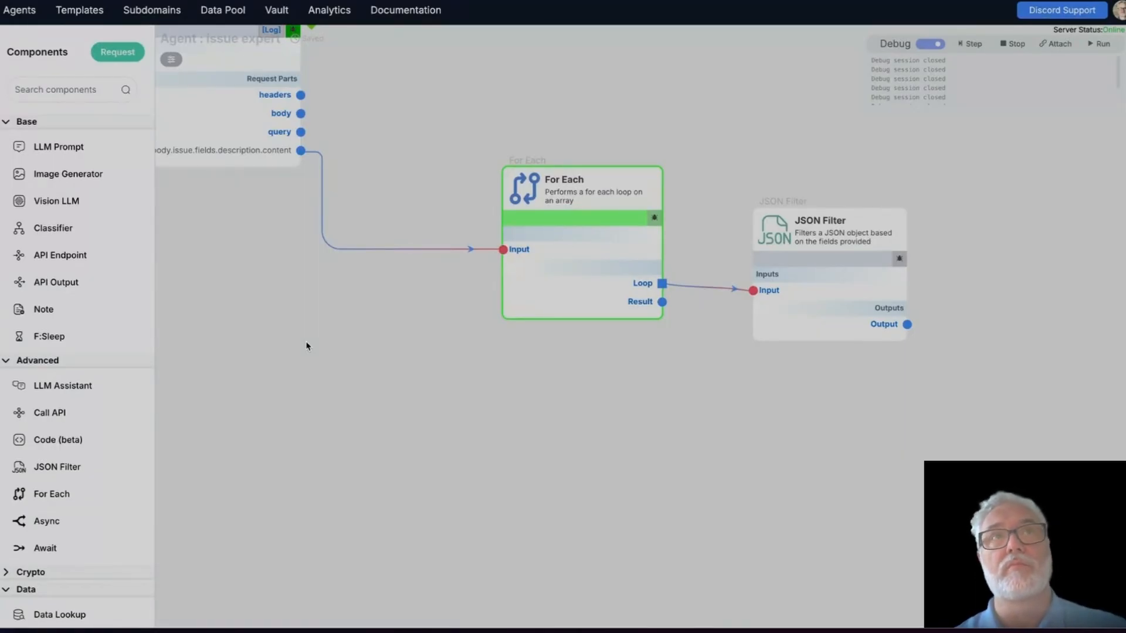
{"action": "left_click_drag", "start_coordinate": [306, 346], "coordinate": [573, 453]}
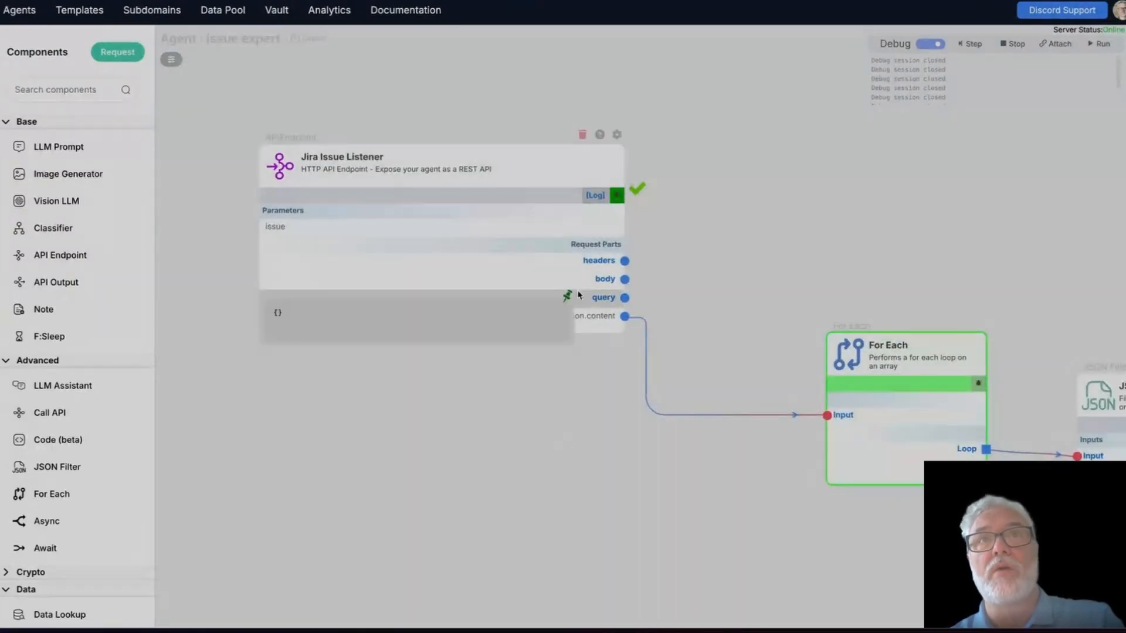
Step: Narrow the Jira Issue Listener component on the canvas
{"action": "left_click_drag", "start_coordinate": [623, 220], "coordinate": [499, 220]}
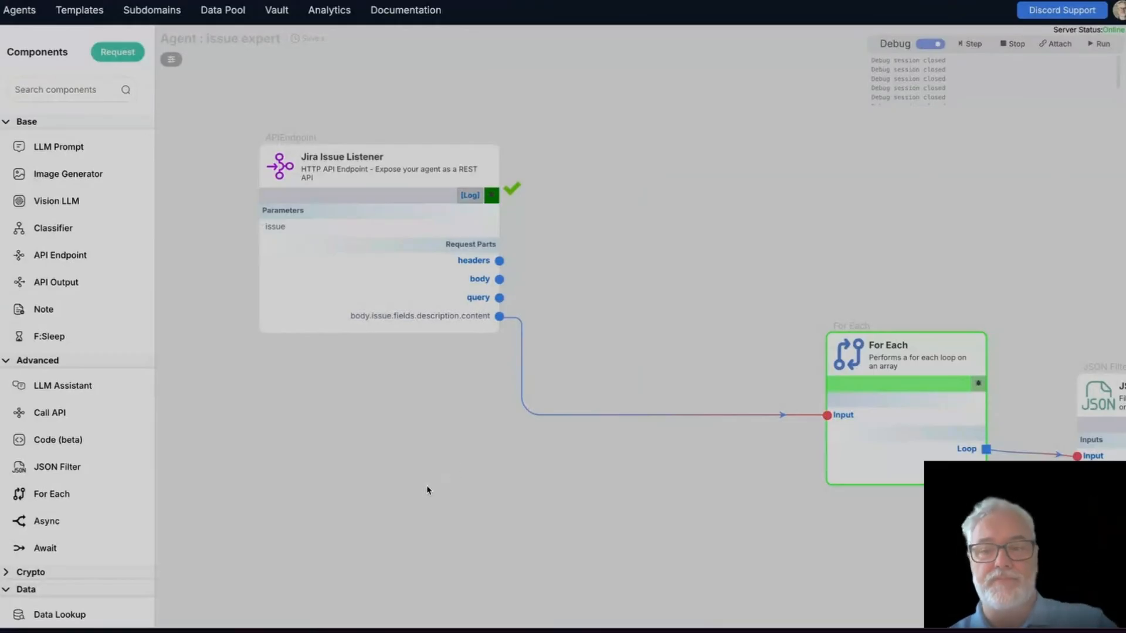
Step: Switch to Visual Studio Code and look through the issue's JSON structure in one-issue.json
{"action": "key", "text": "ctrl+Up"}
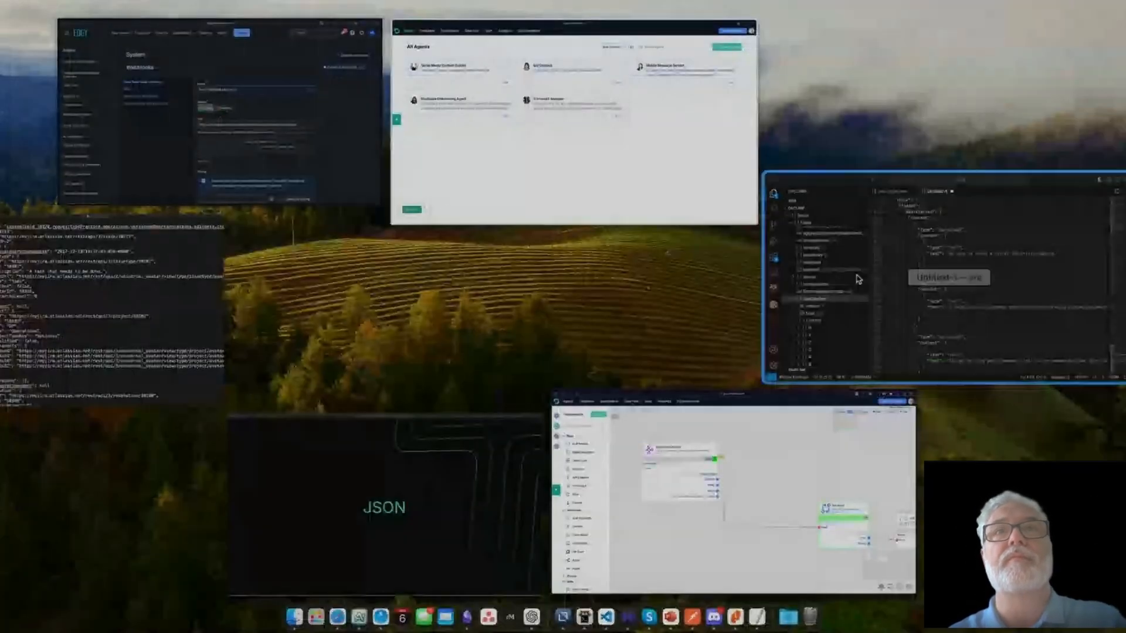
{"action": "left_click", "coordinate": [860, 280]}
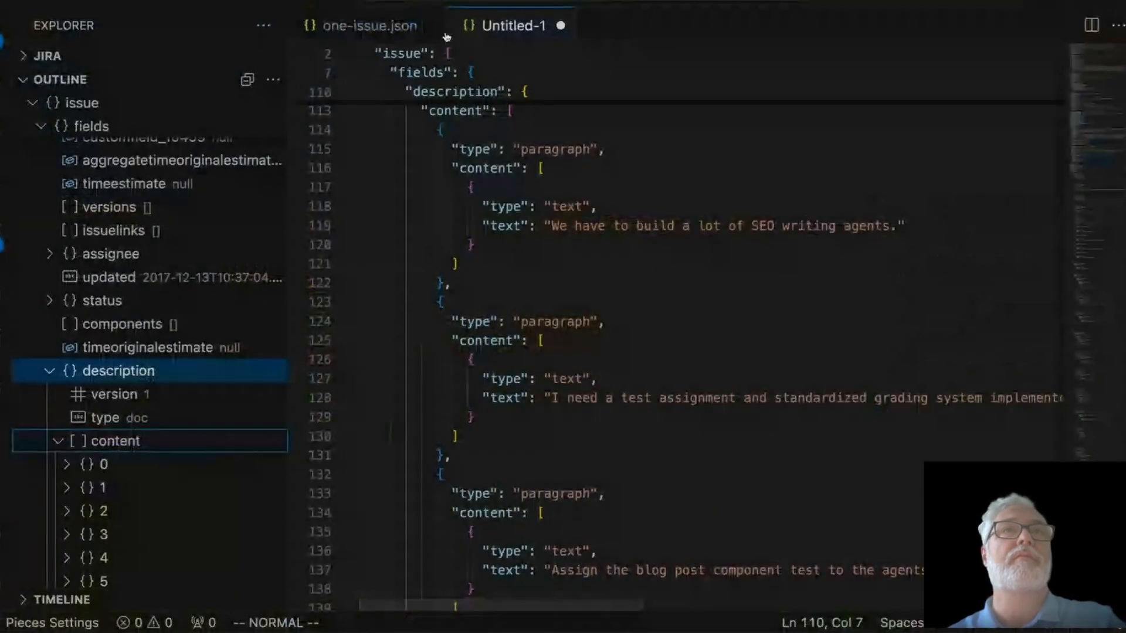
{"action": "left_click", "coordinate": [370, 27]}
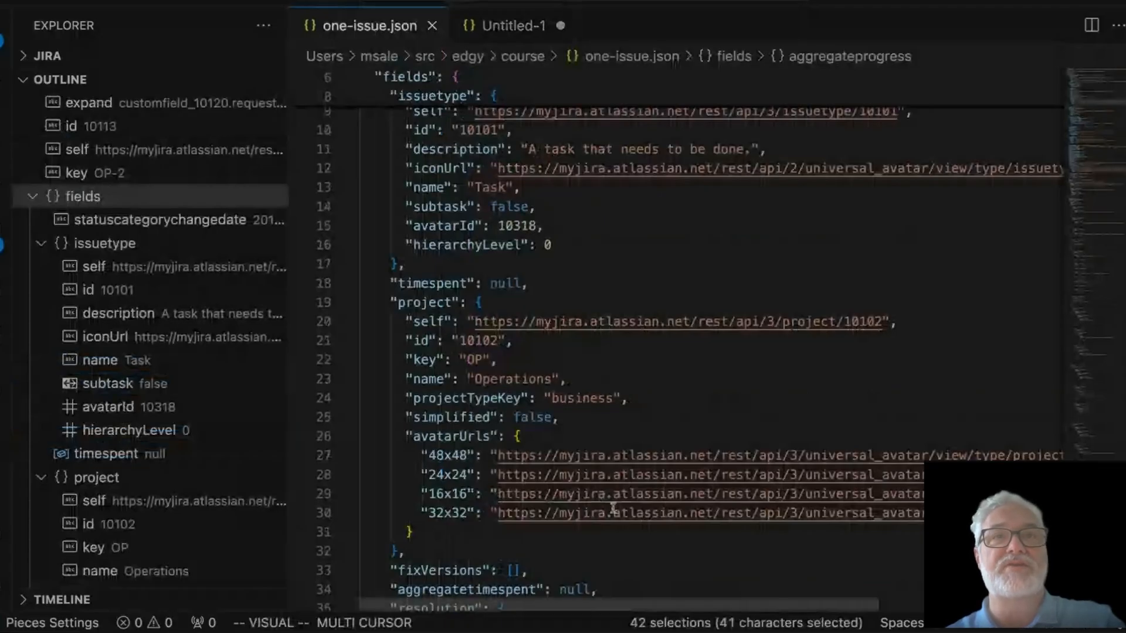
{"action": "scroll", "coordinate": [623, 519], "scroll_direction": "down", "scroll_amount": 10}
{"action": "scroll", "coordinate": [623, 519], "scroll_direction": "down", "scroll_amount": 20}
{"action": "scroll", "coordinate": [644, 526], "scroll_direction": "up", "scroll_amount": 20}
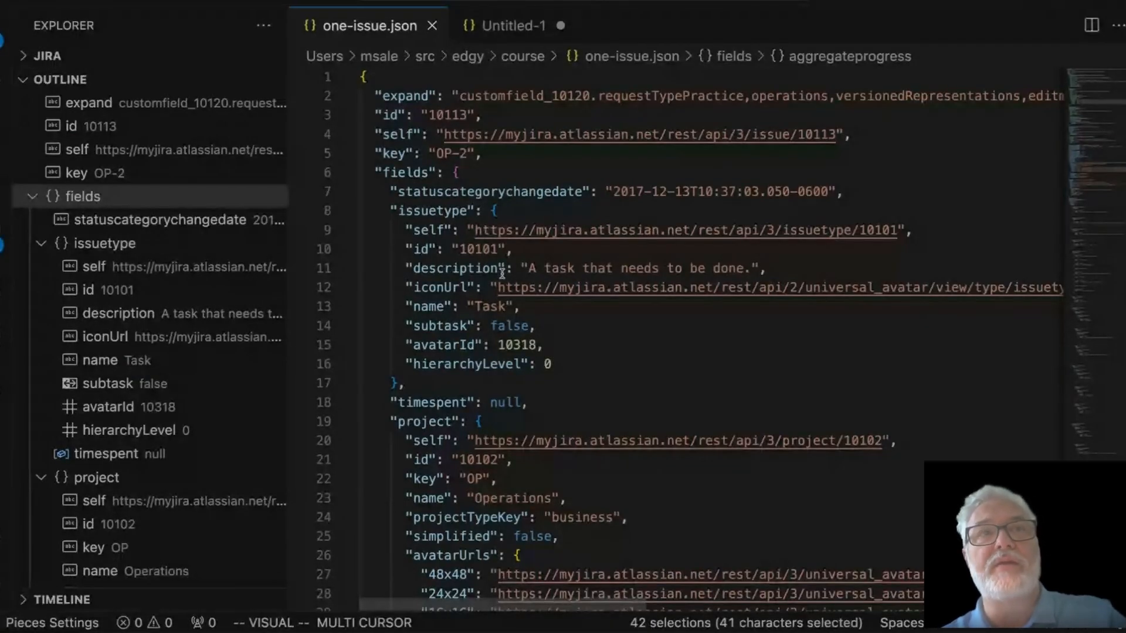
Step: Switch back to the agent builder and trace the issue and fields keys in the Jira Issue Listener's body output
{"action": "key", "text": "ctrl+Up"}
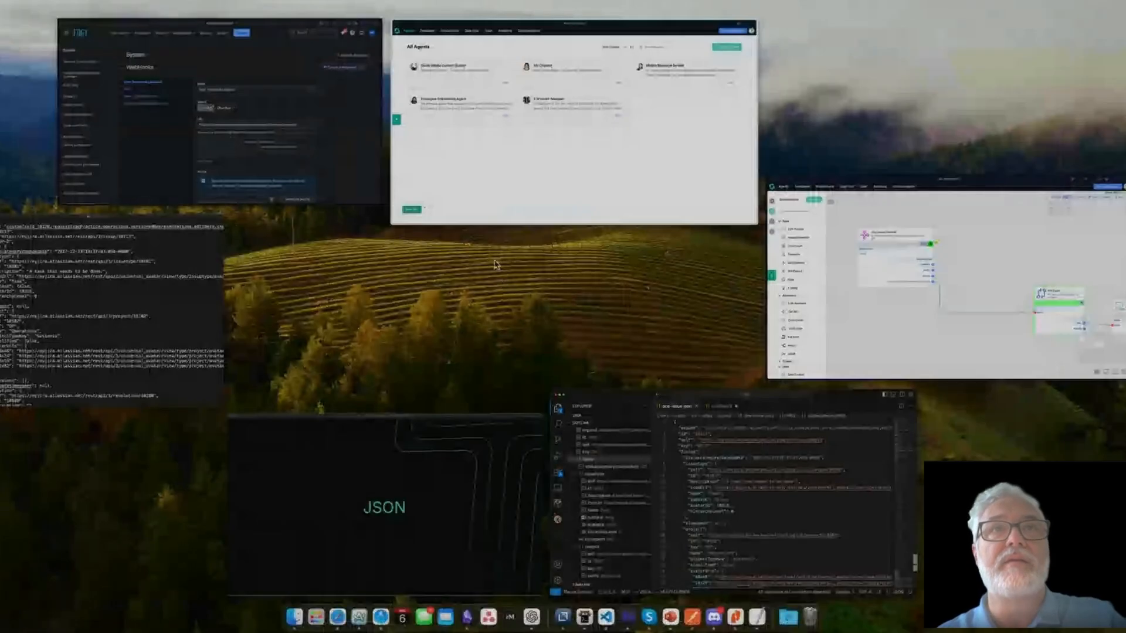
{"action": "left_click", "coordinate": [375, 203]}
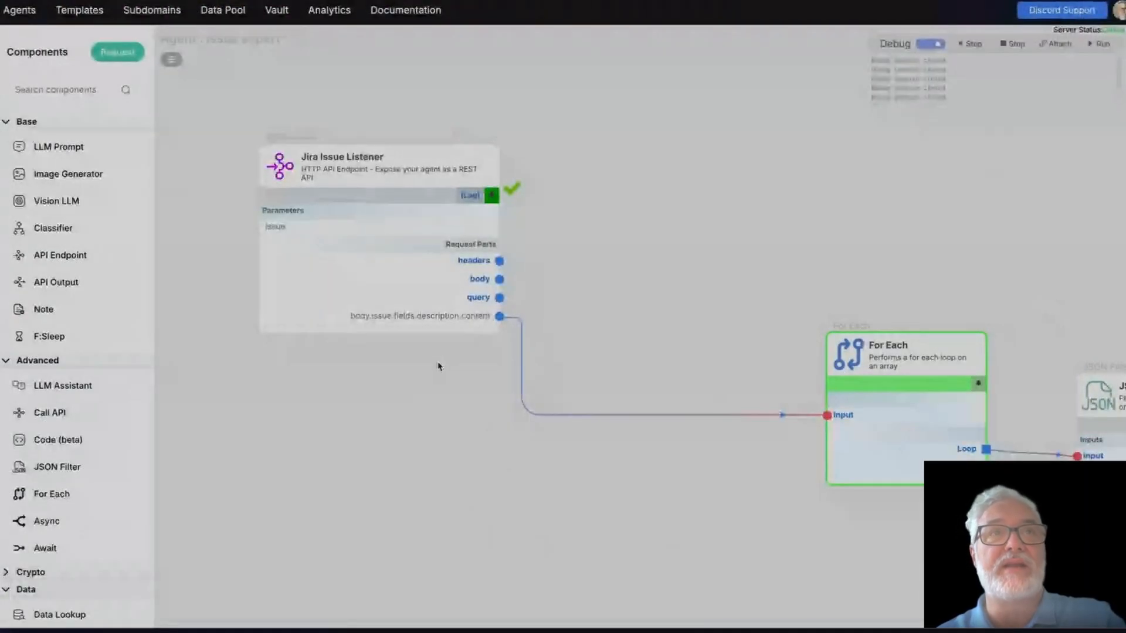
{"action": "mouse_move", "coordinate": [480, 281]}
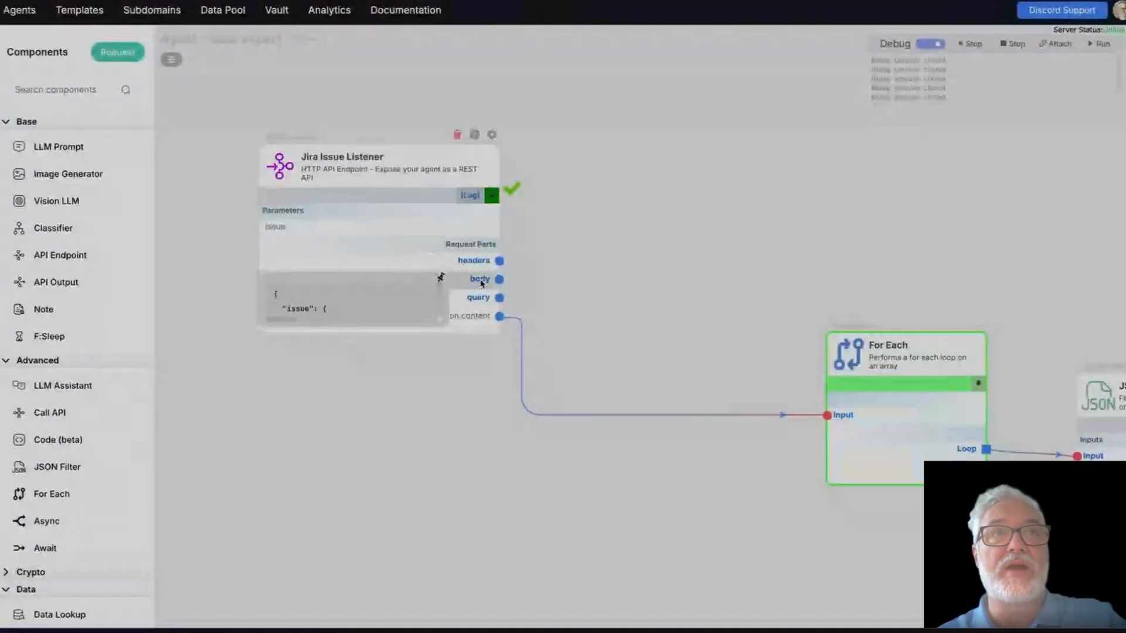
{"action": "left_click_drag", "start_coordinate": [283, 310], "coordinate": [314, 310]}
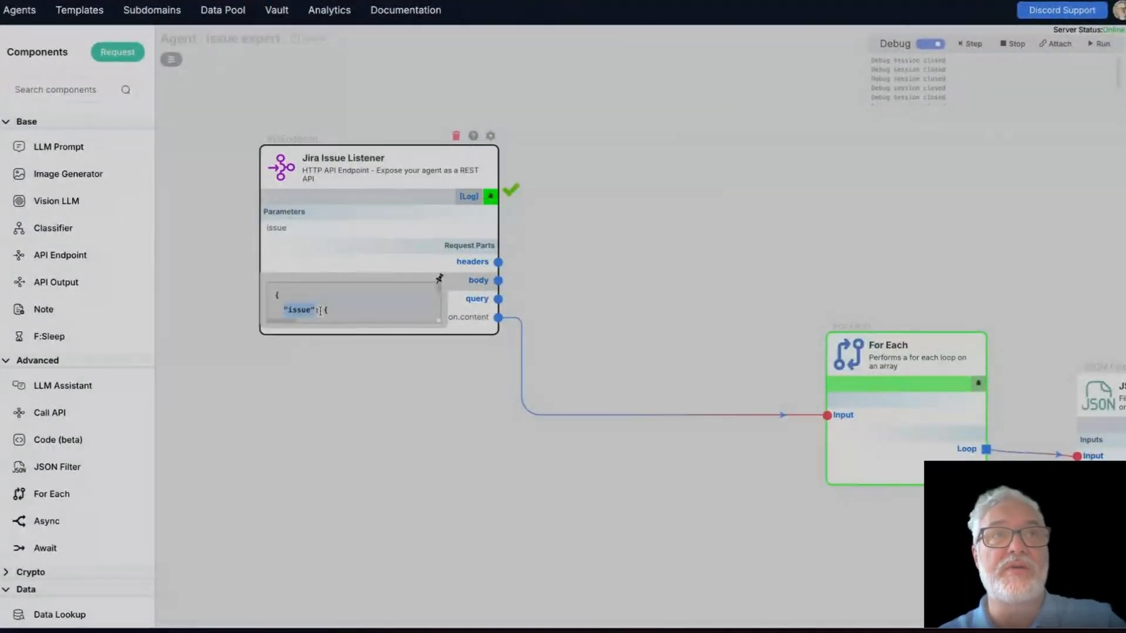
{"action": "scroll", "coordinate": [335, 310], "scroll_direction": "down", "scroll_amount": 1}
{"action": "scroll", "coordinate": [340, 309], "scroll_direction": "down", "scroll_amount": 3}
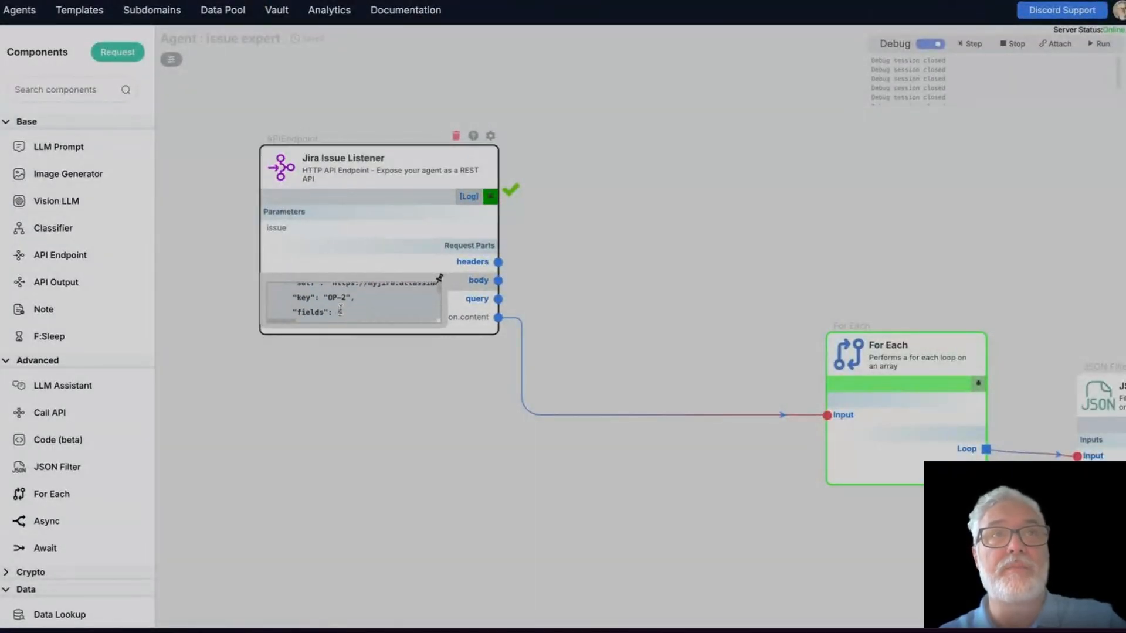
{"action": "scroll", "coordinate": [341, 310], "scroll_direction": "down", "scroll_amount": 5}
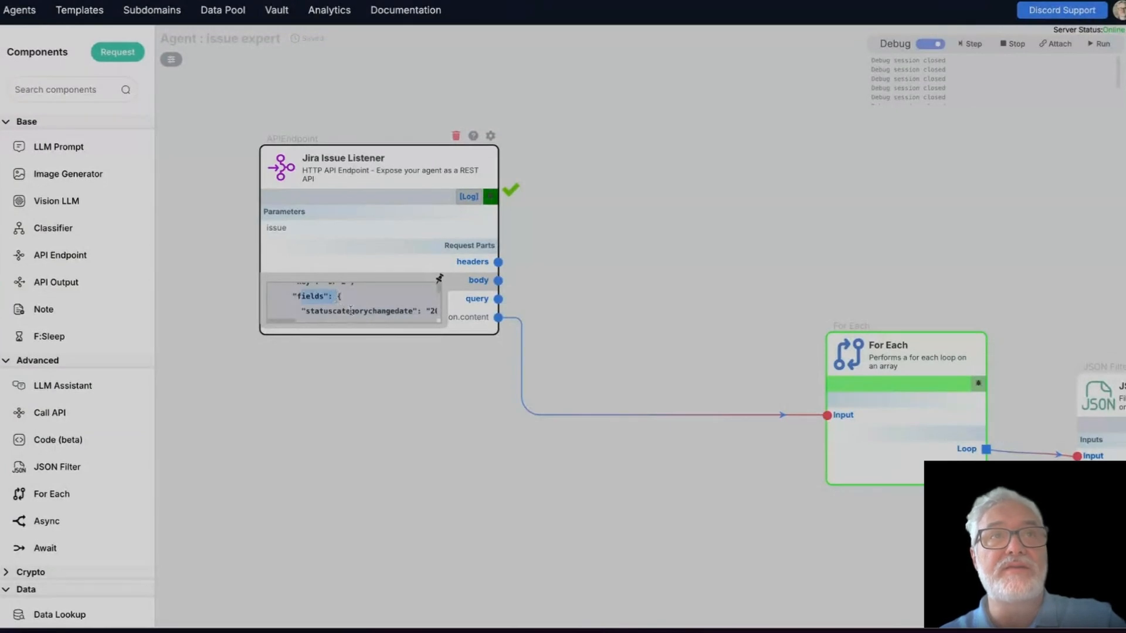
{"action": "scroll", "coordinate": [351, 311], "scroll_direction": "up", "scroll_amount": 1}
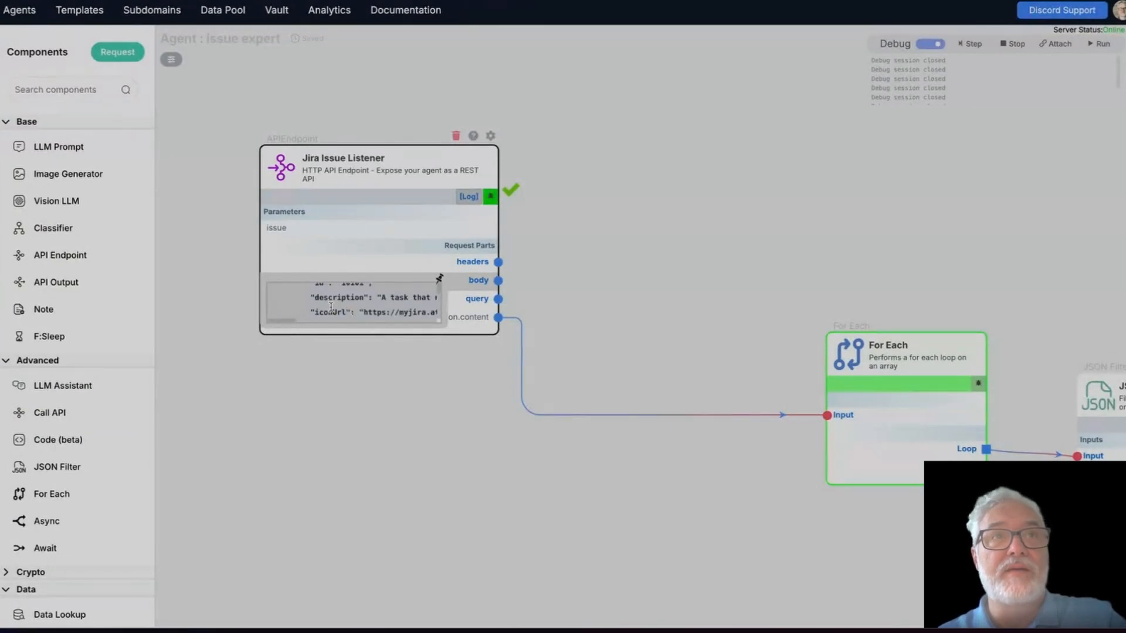
Step: Examine the description key and the entries below it in the body output, and close that output's data
{"action": "left_click_drag", "start_coordinate": [315, 304], "coordinate": [357, 304]}
{"action": "scroll", "coordinate": [382, 330], "scroll_direction": "down", "scroll_amount": 1}
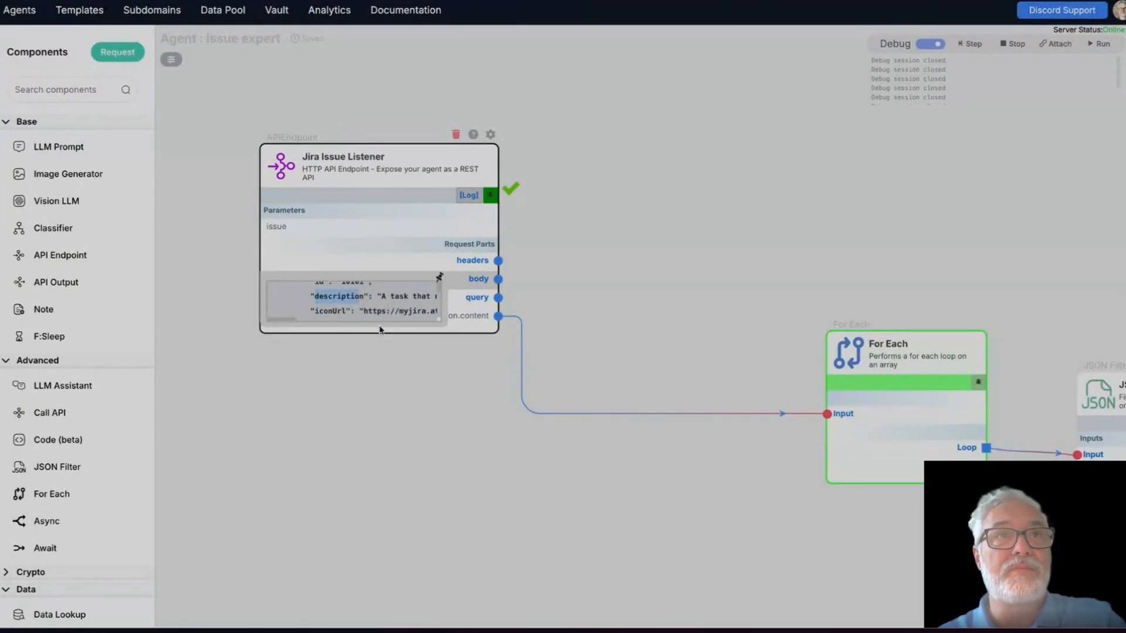
{"action": "scroll", "coordinate": [368, 265], "scroll_direction": "down", "scroll_amount": 2}
{"action": "scroll", "coordinate": [368, 265], "scroll_direction": "down", "scroll_amount": 5}
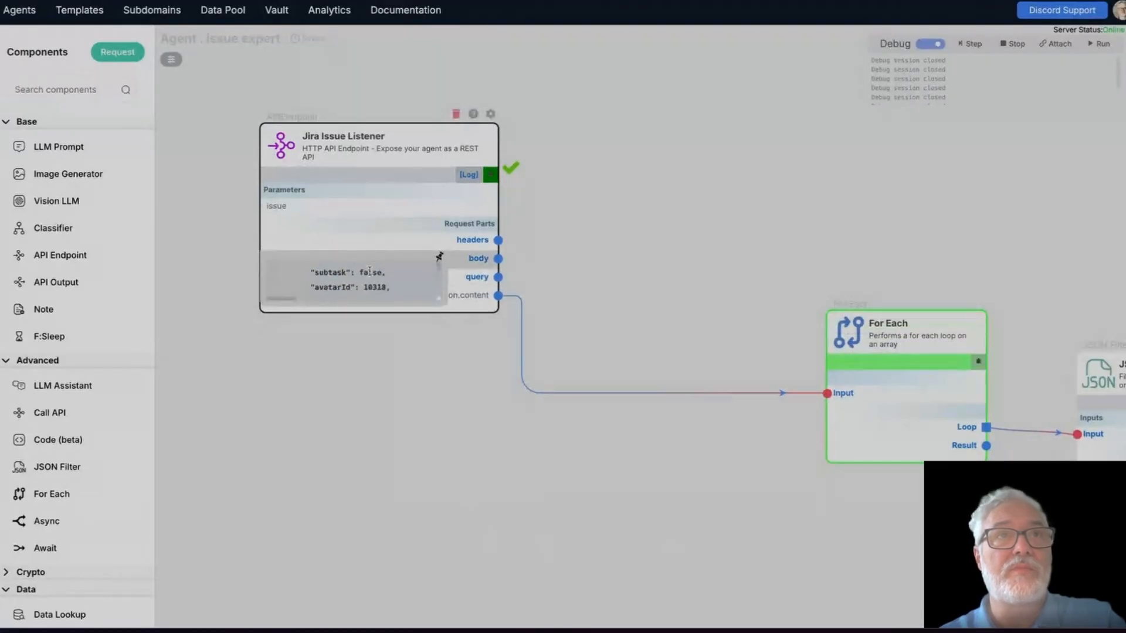
{"action": "scroll", "coordinate": [370, 271], "scroll_direction": "down", "scroll_amount": 1}
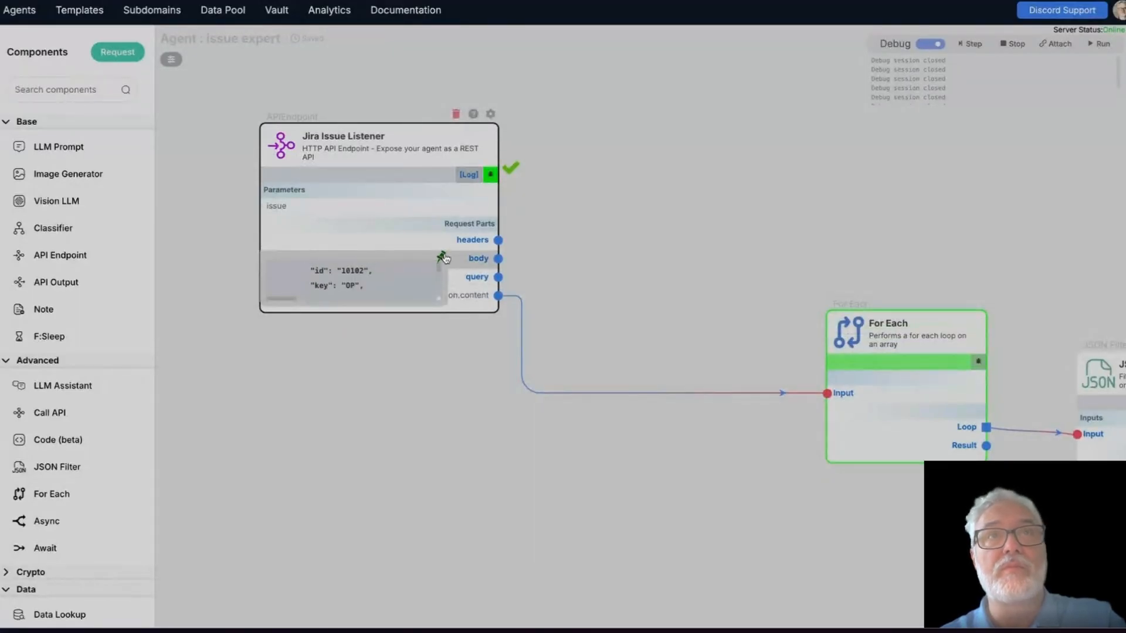
{"action": "left_click", "coordinate": [441, 260]}
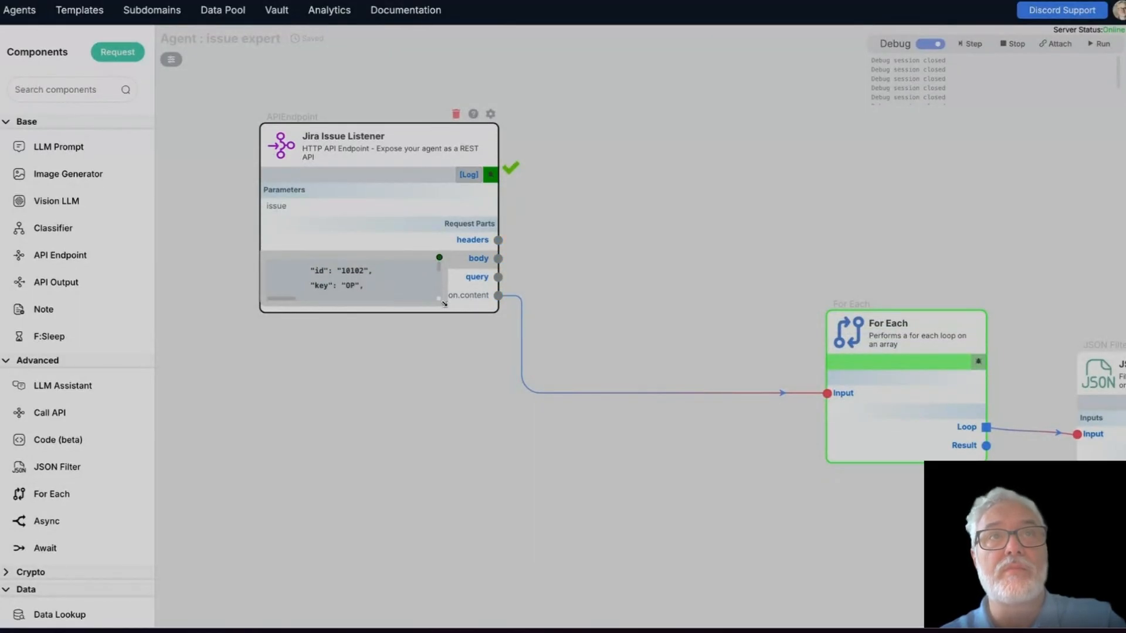
{"action": "left_click", "coordinate": [458, 366]}
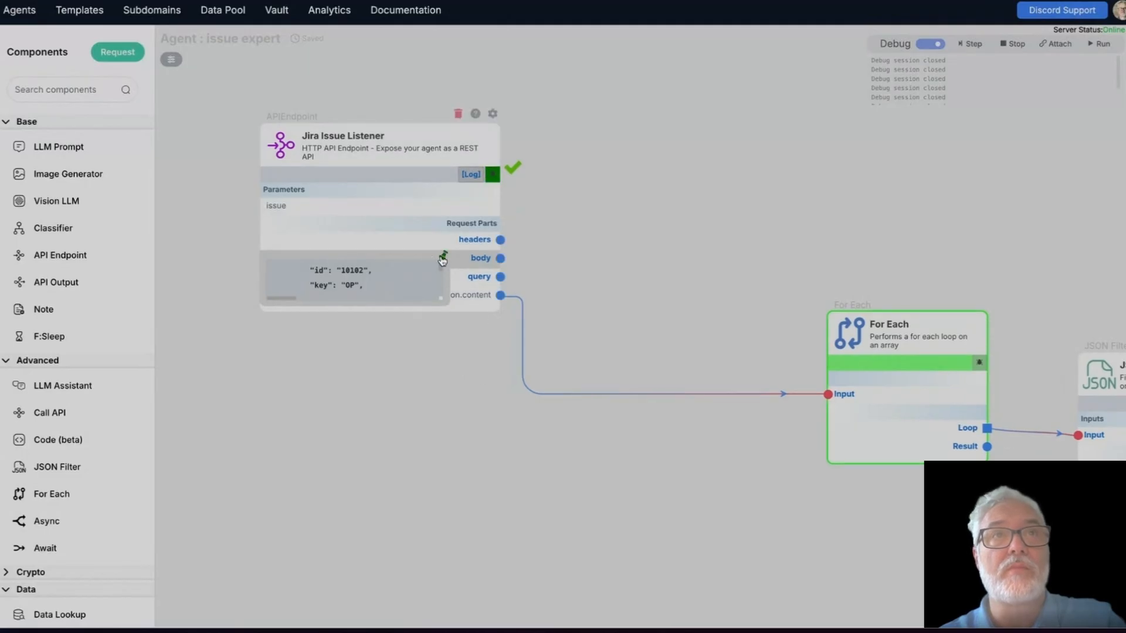
{"action": "left_click", "coordinate": [413, 349]}
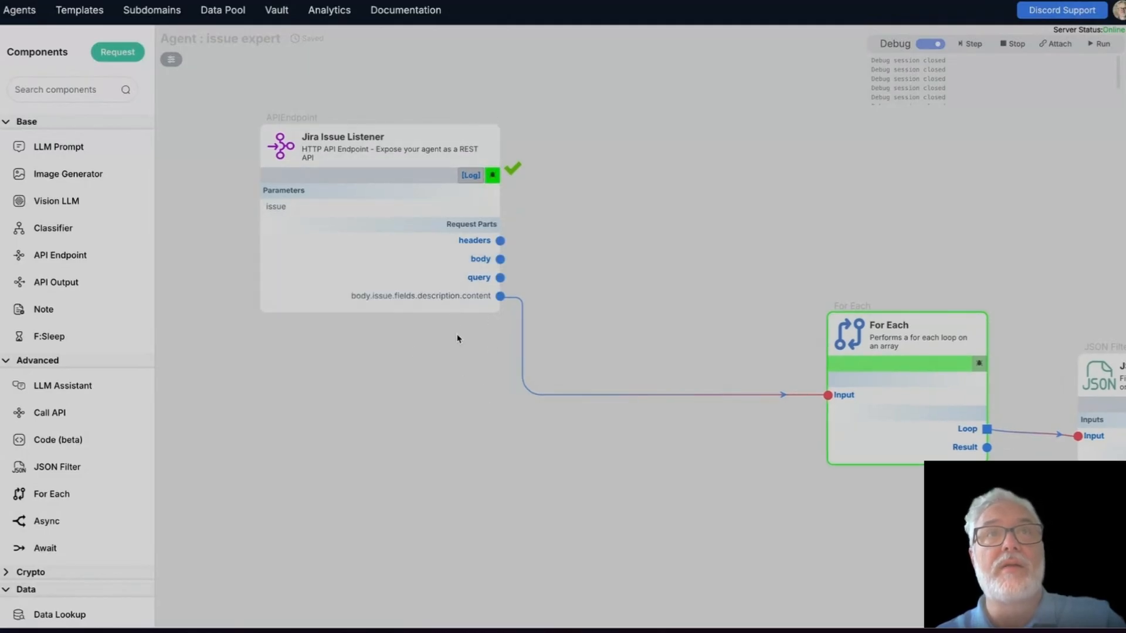
{"action": "mouse_move", "coordinate": [433, 294]}
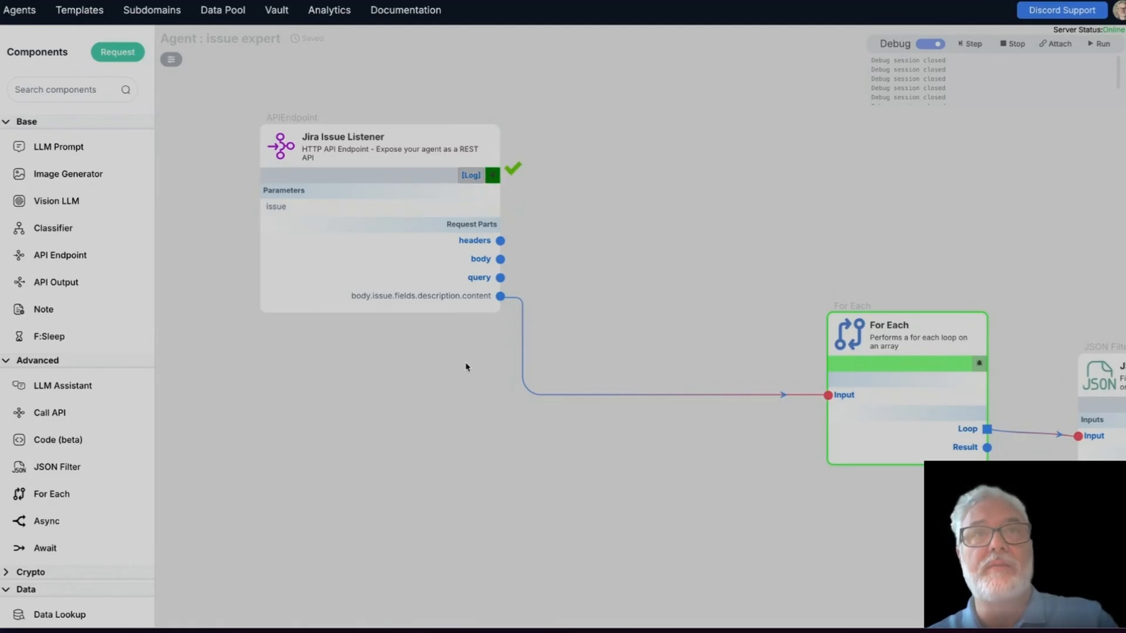
Step: Switch to Visual Studio Code and go to the fields object through the outline of one-issue.json
{"action": "key", "text": "ctrl+Up"}
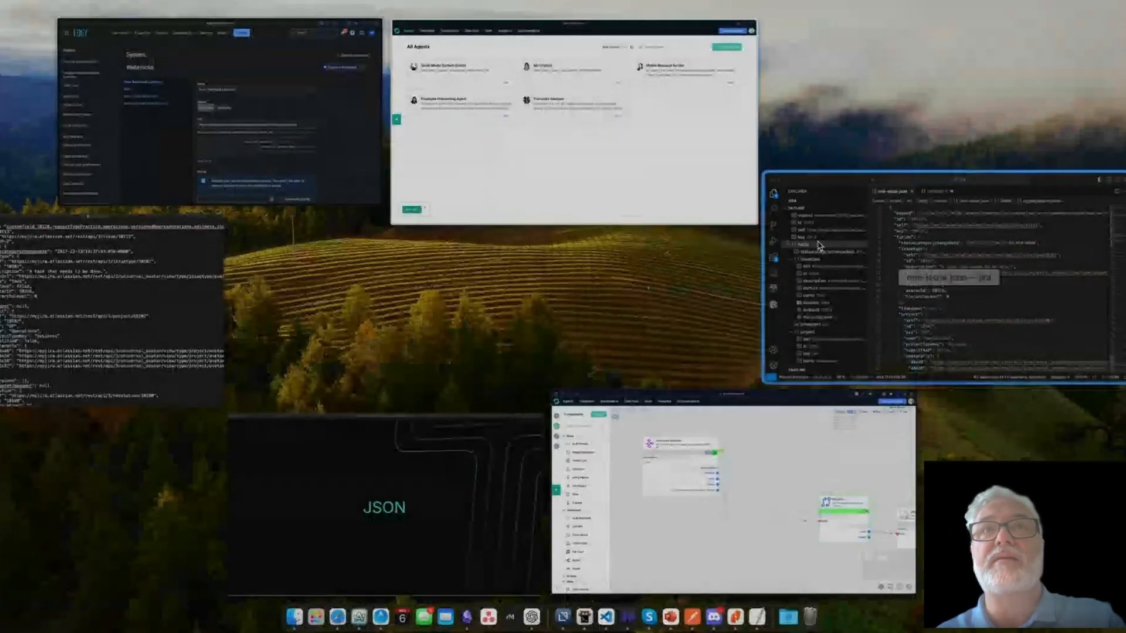
{"action": "left_click", "coordinate": [820, 247]}
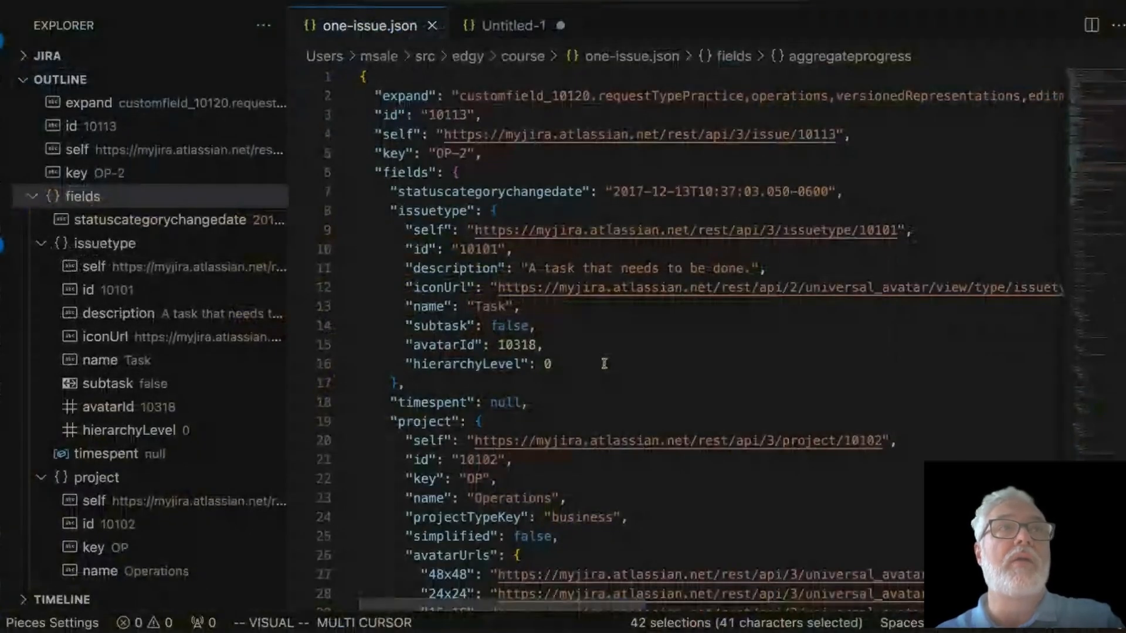
{"action": "left_click", "coordinate": [109, 198]}
{"action": "scroll", "coordinate": [137, 351], "scroll_direction": "down", "scroll_amount": 2}
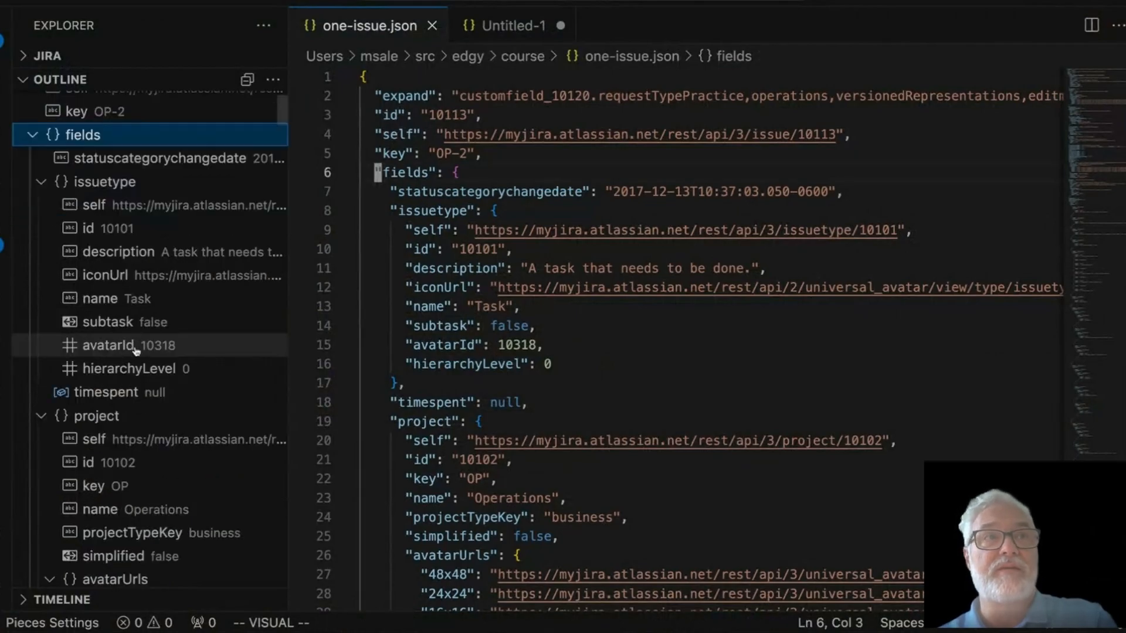
Step: Collapse the project, resolution, customfield_10104, watches, priority, assignee and status objects in the outline of one-issue.json
{"action": "scroll", "coordinate": [136, 351], "scroll_direction": "down", "scroll_amount": 8}
{"action": "left_click", "coordinate": [42, 178]}
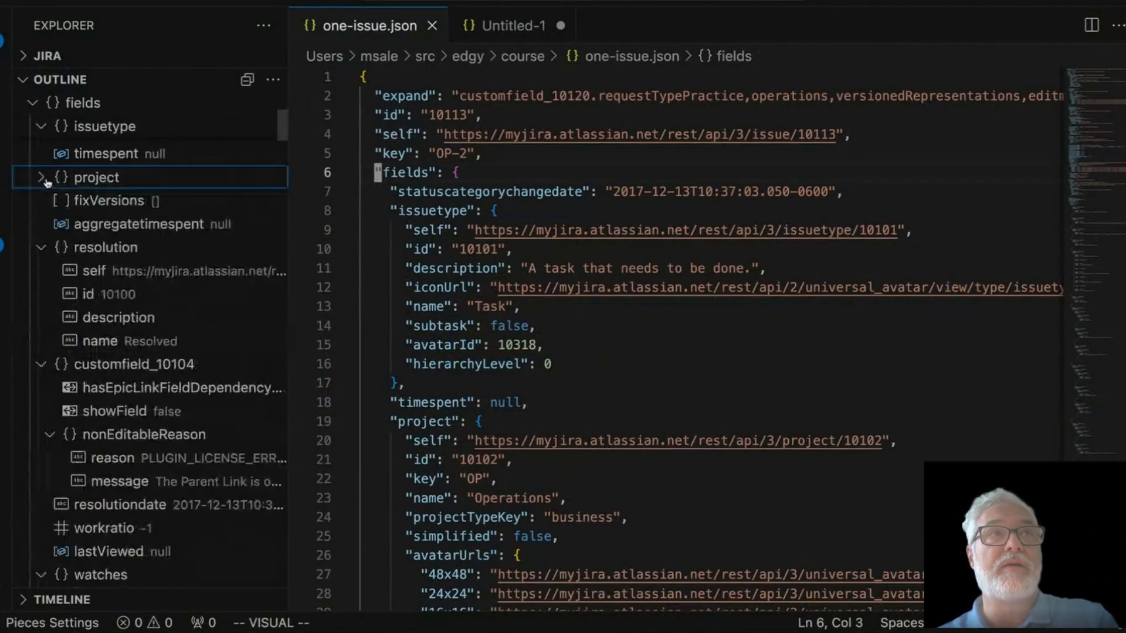
{"action": "left_click", "coordinate": [41, 248]}
{"action": "left_click", "coordinate": [41, 276]}
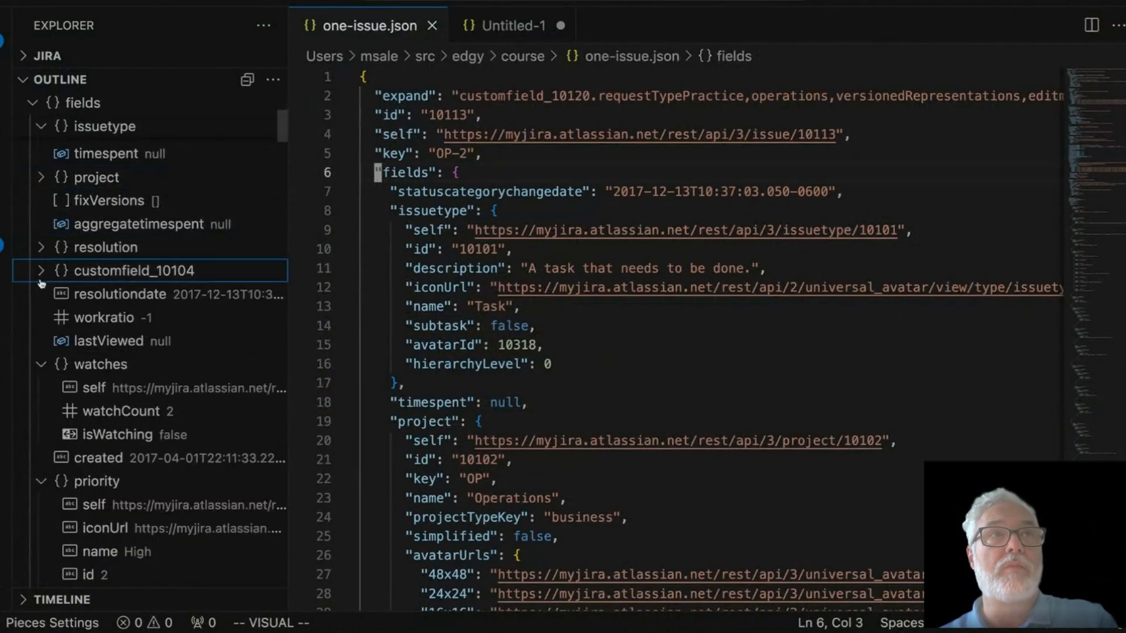
{"action": "left_click", "coordinate": [42, 298]}
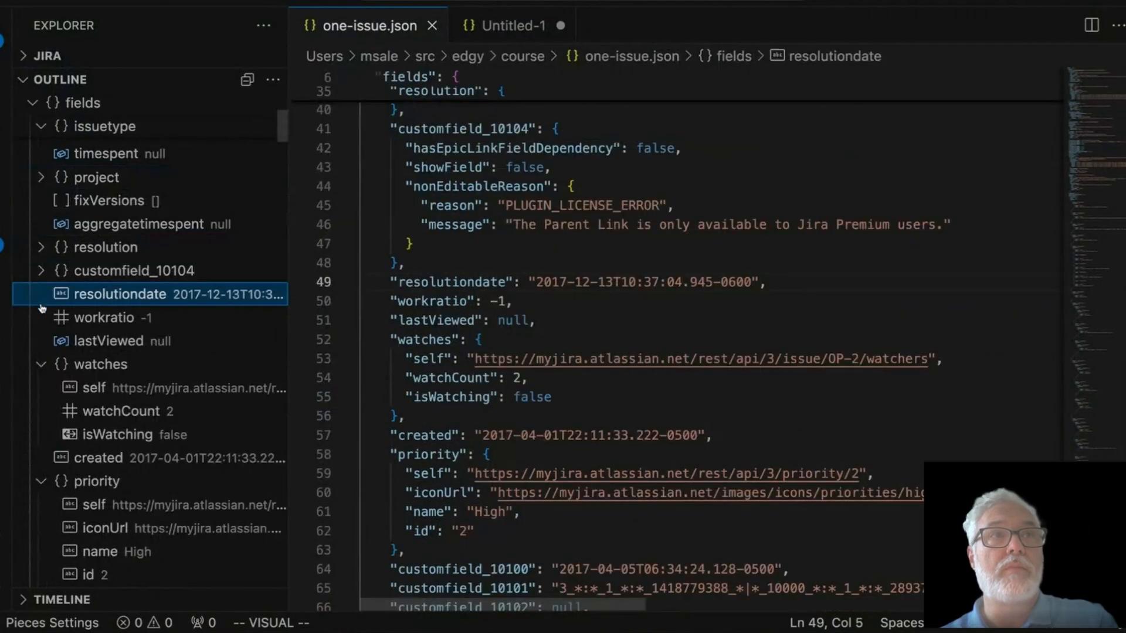
{"action": "left_click", "coordinate": [41, 364]}
{"action": "left_click", "coordinate": [41, 411]}
{"action": "scroll", "coordinate": [45, 434], "scroll_direction": "down", "scroll_amount": 5}
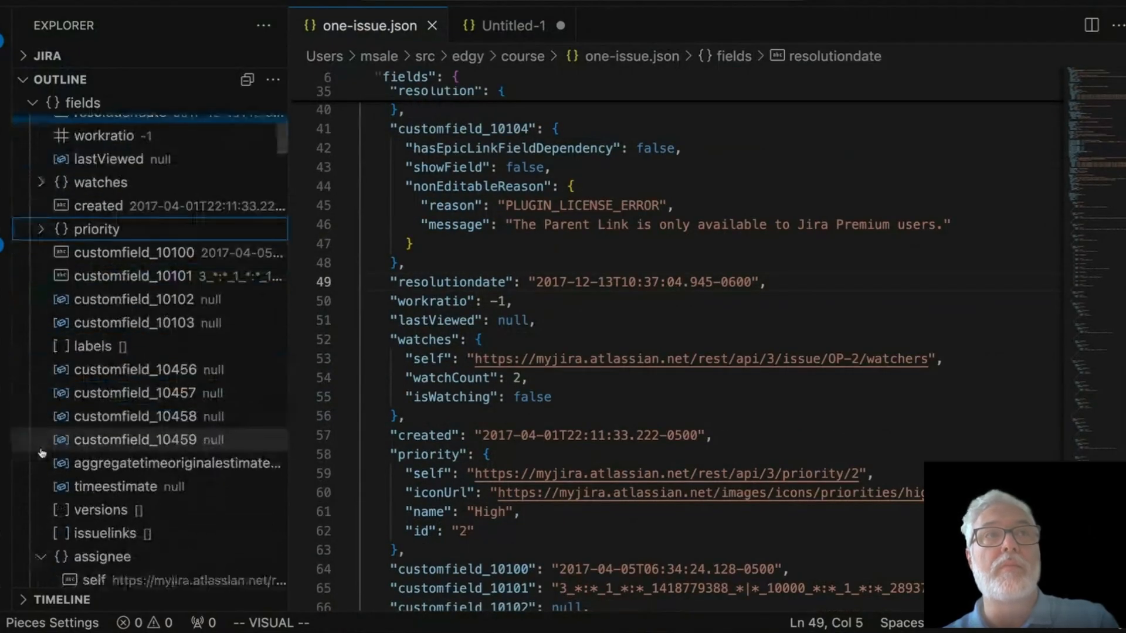
{"action": "left_click", "coordinate": [41, 488]}
{"action": "scroll", "coordinate": [47, 375], "scroll_direction": "down", "scroll_amount": 4}
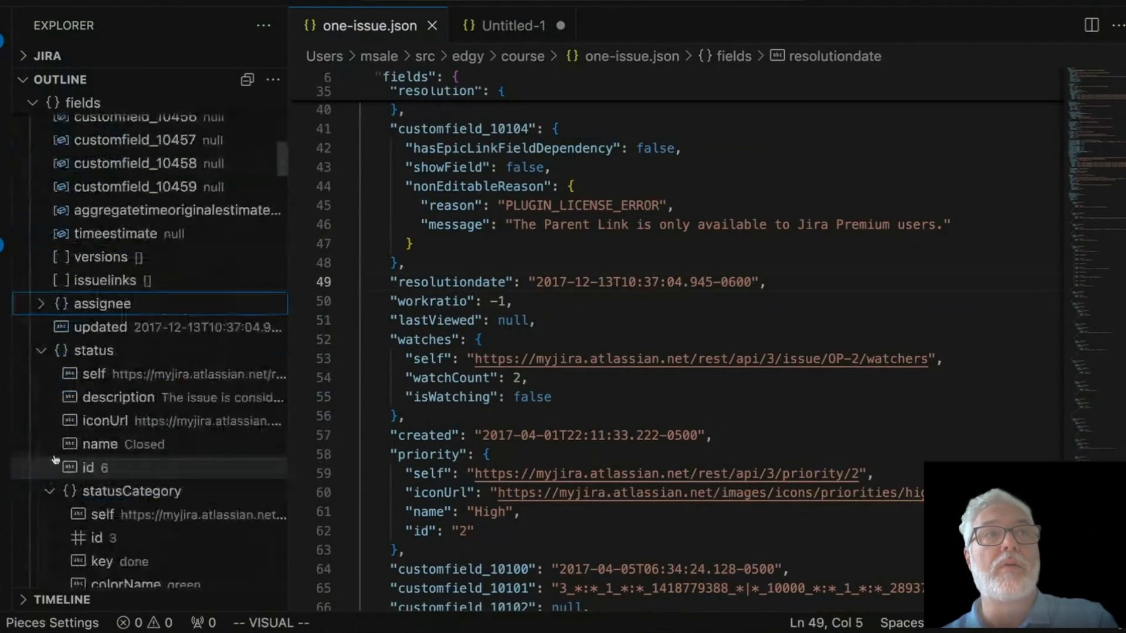
{"action": "left_click", "coordinate": [43, 351]}
Step: Go to the description object under fields and to its content array through the outline
{"action": "left_click", "coordinate": [45, 422]}
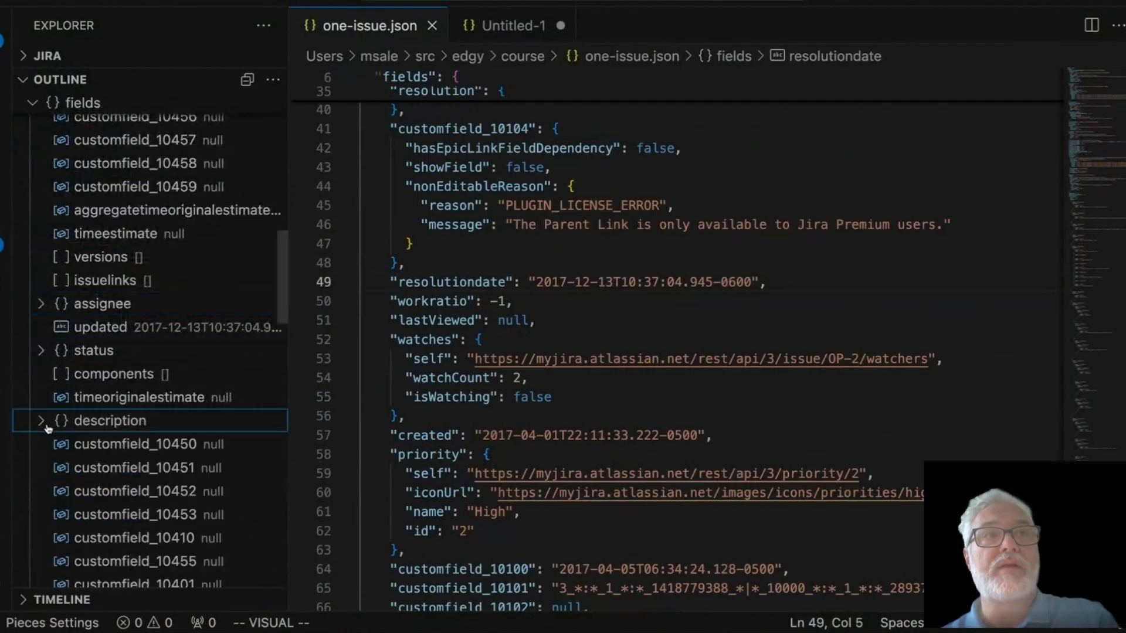
{"action": "left_click", "coordinate": [101, 422]}
{"action": "left_click", "coordinate": [32, 423]}
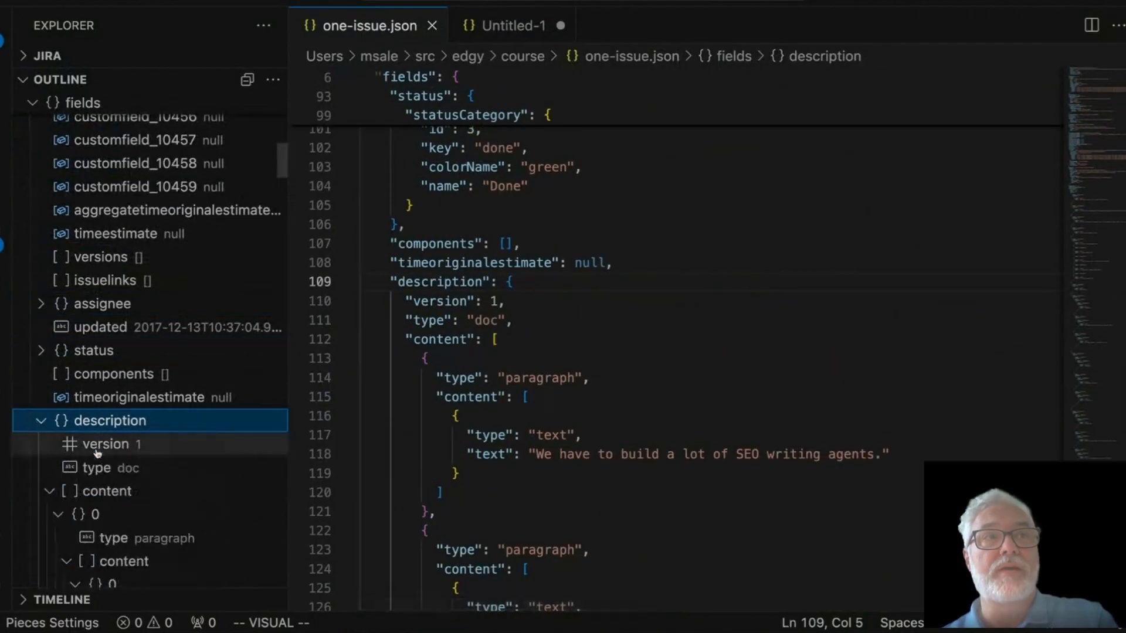
{"action": "scroll", "coordinate": [116, 467], "scroll_direction": "down", "scroll_amount": 3}
{"action": "left_click", "coordinate": [107, 371]}
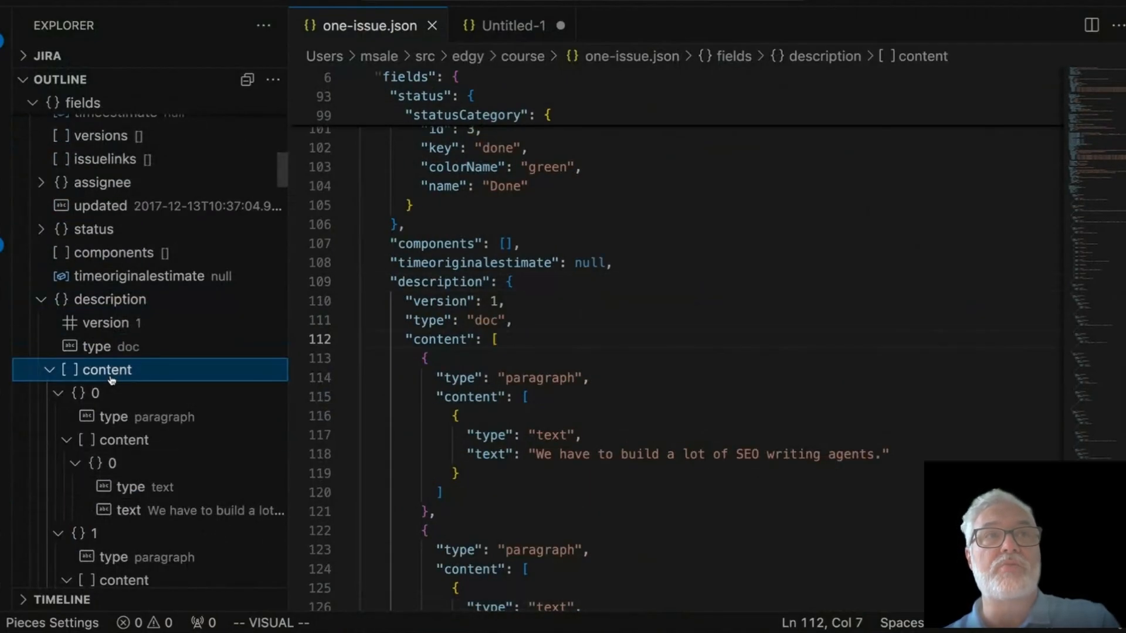